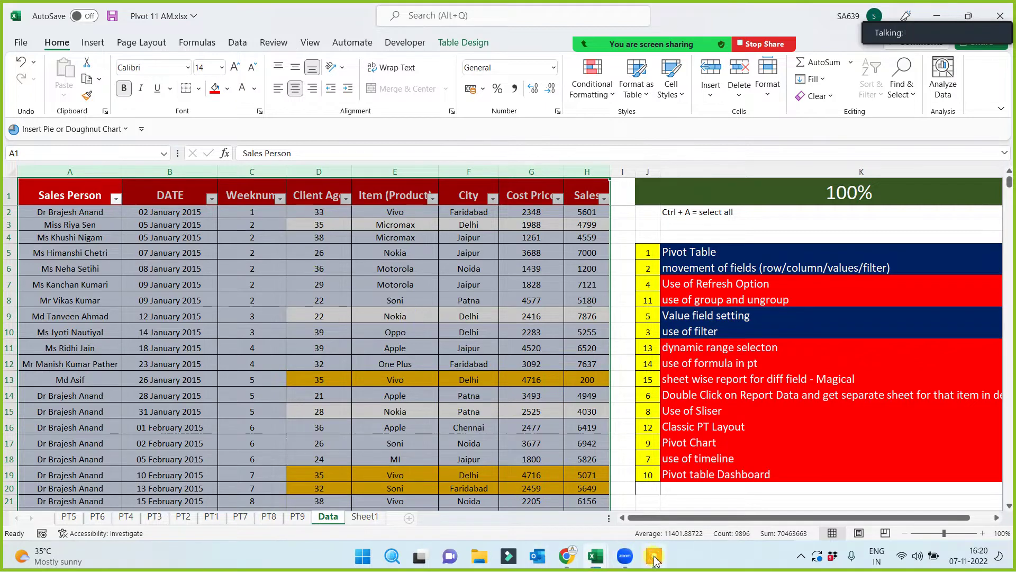
{"action": "left_click", "coordinate": [623, 557]}
{"action": "left_click", "coordinate": [683, 545]}
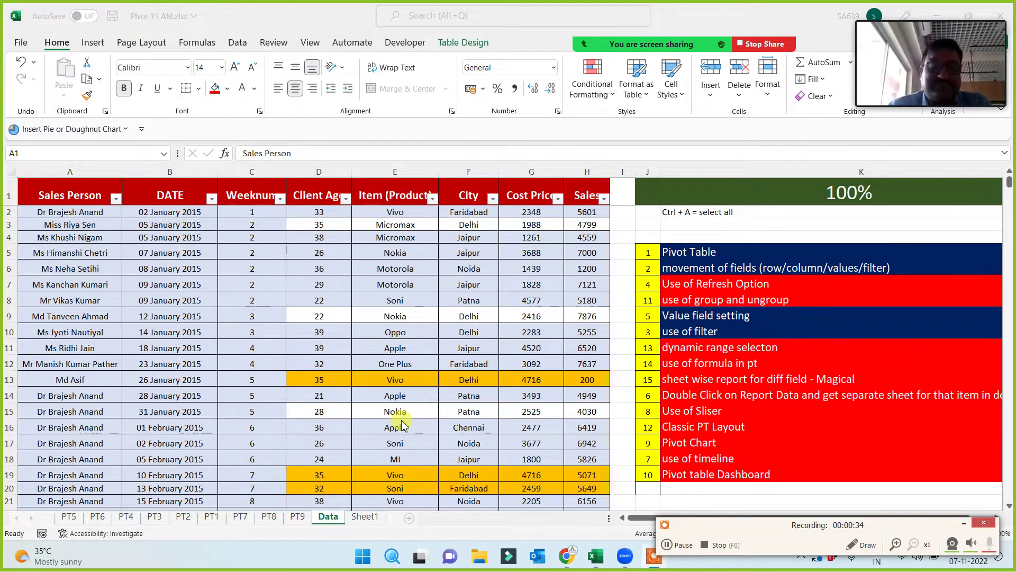
{"action": "left_click", "coordinate": [279, 300]}
{"action": "left_click", "coordinate": [321, 331]}
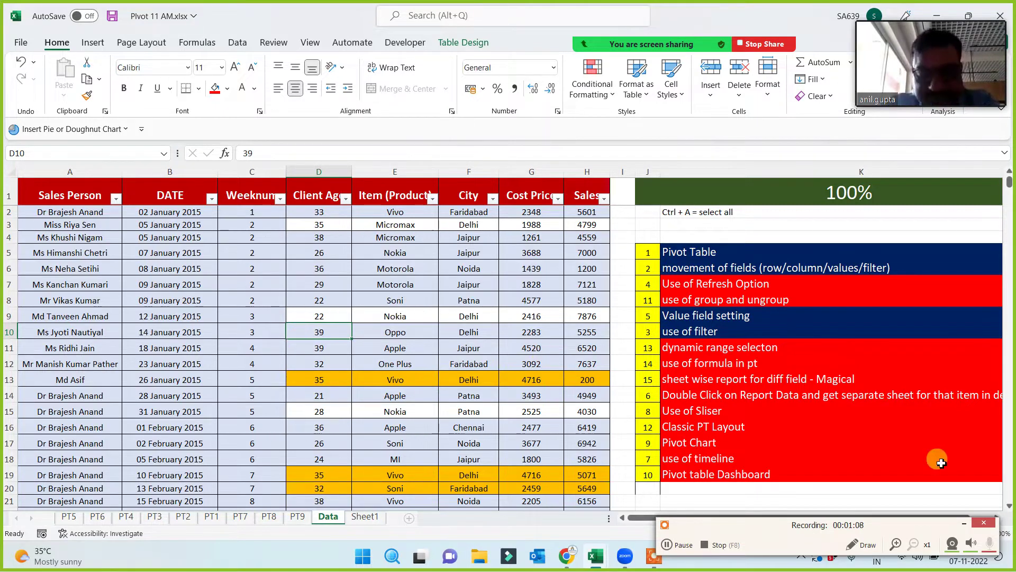
{"action": "left_click", "coordinate": [966, 525]}
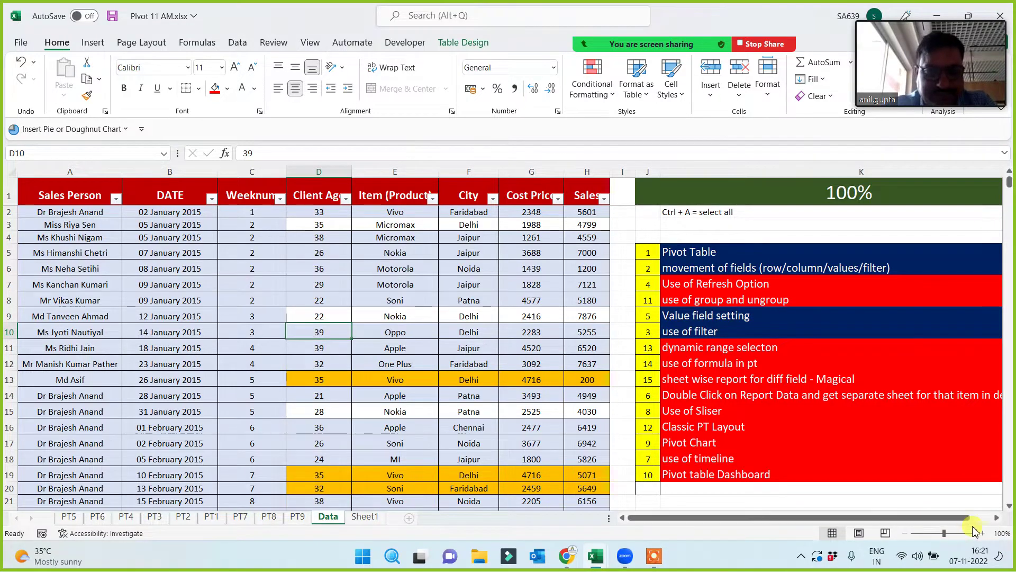
{"action": "left_click", "coordinate": [557, 377]}
{"action": "left_click", "coordinate": [249, 270]}
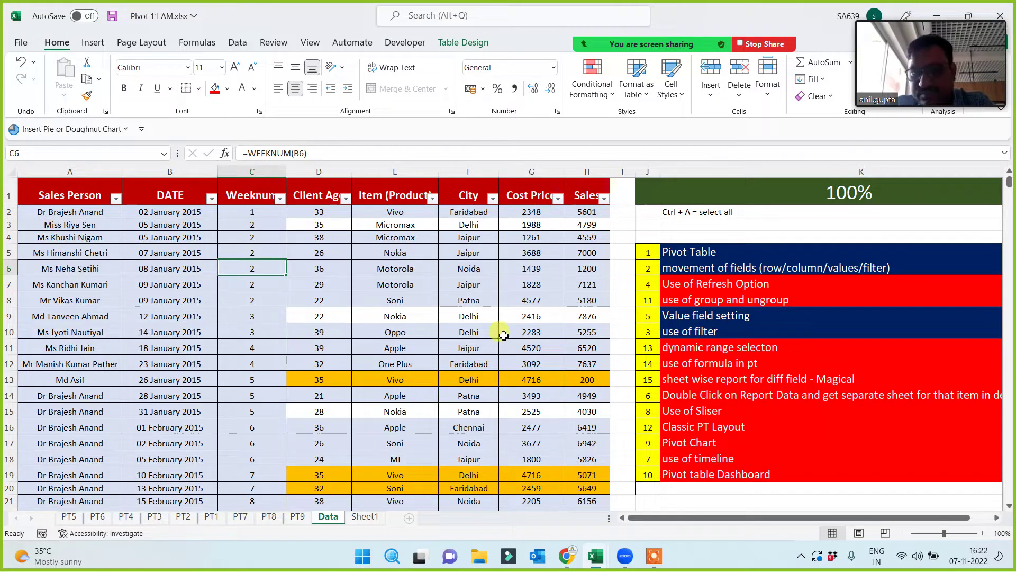
{"action": "left_click", "coordinate": [580, 195]}
{"action": "key", "text": "ctrl+shift+Left"}
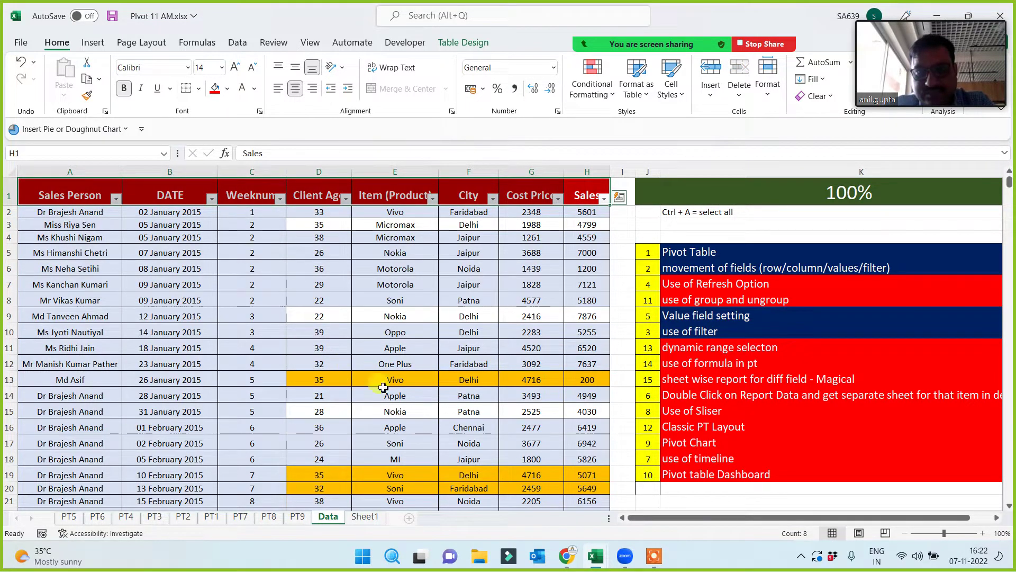
Select the whole data table including its headers and insert a PivotTable from Table1 on a new worksheet.
{"action": "left_click", "coordinate": [254, 363]}
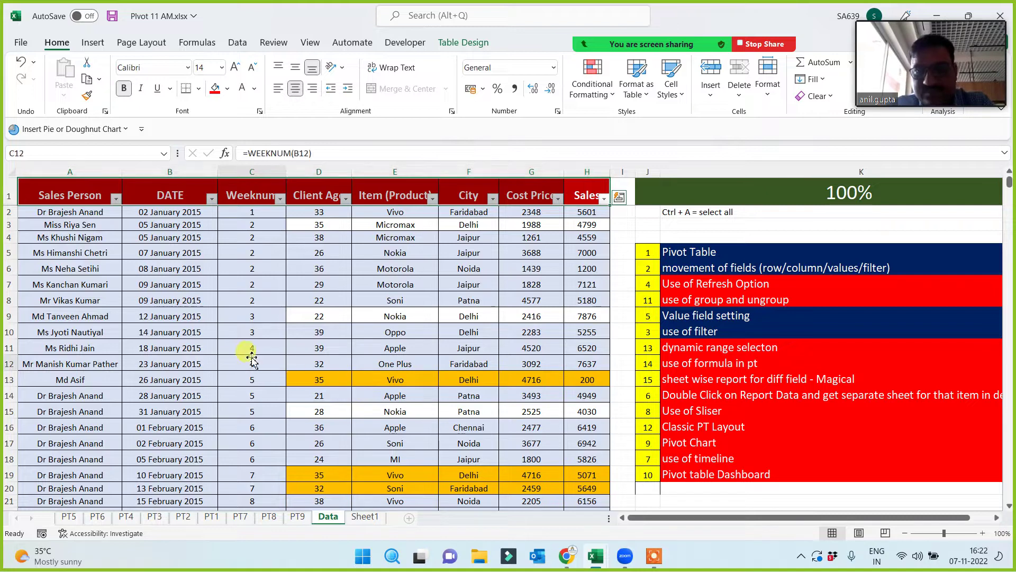
{"action": "key", "text": "ctrl+a"}
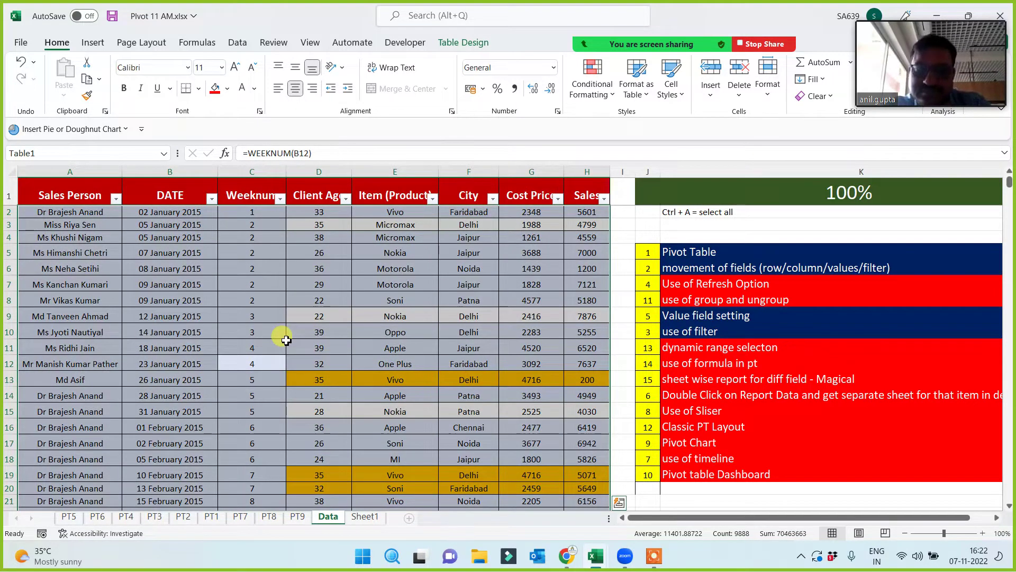
{"action": "key", "text": "ctrl+a"}
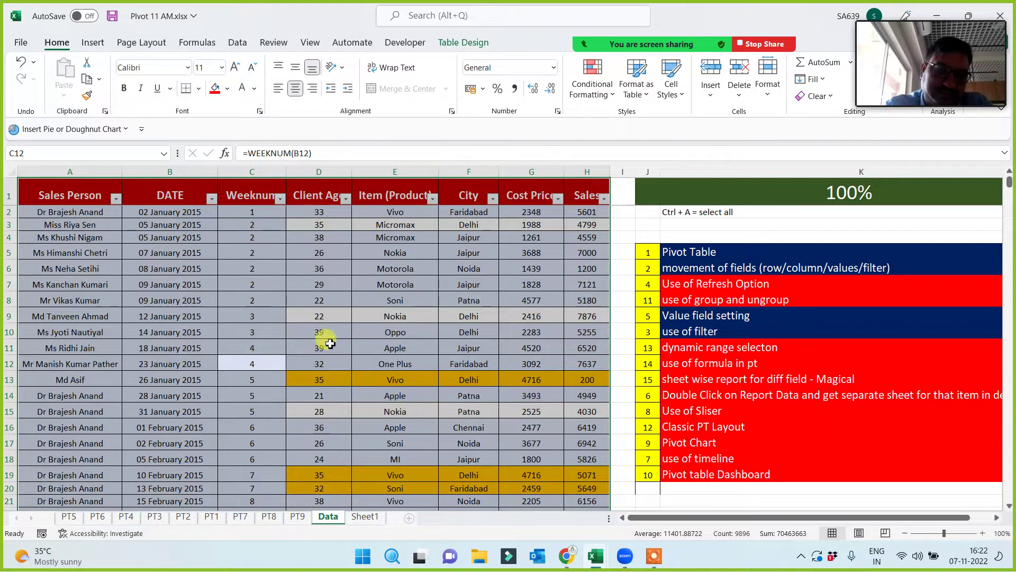
{"action": "left_click", "coordinate": [94, 47]}
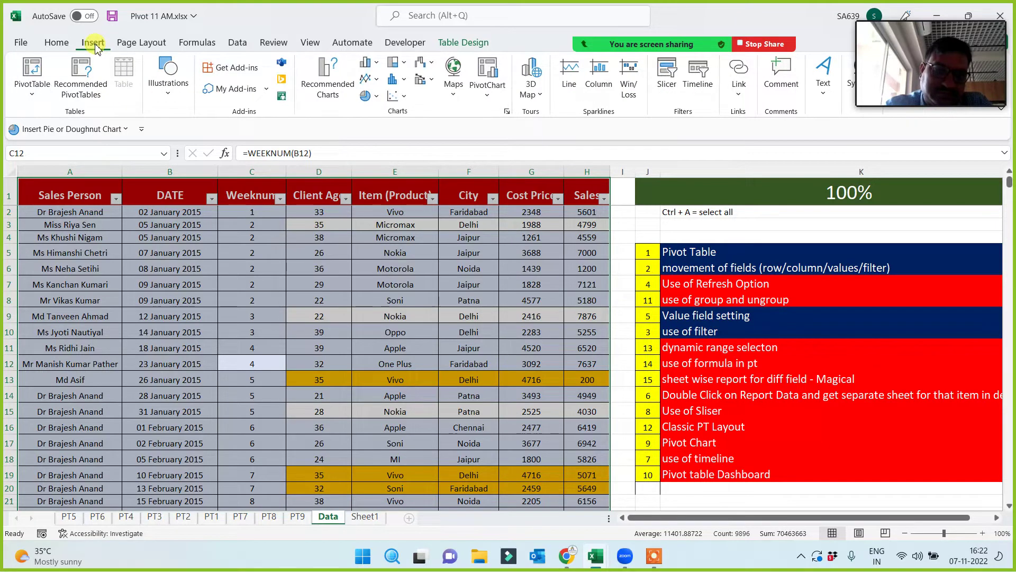
{"action": "left_click", "coordinate": [33, 74]}
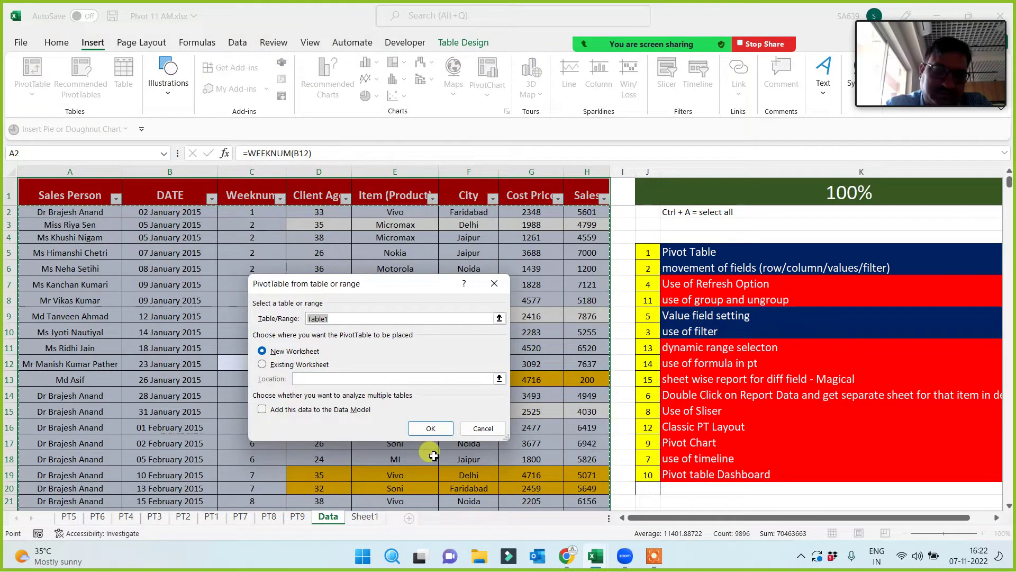
{"action": "left_click", "coordinate": [432, 429]}
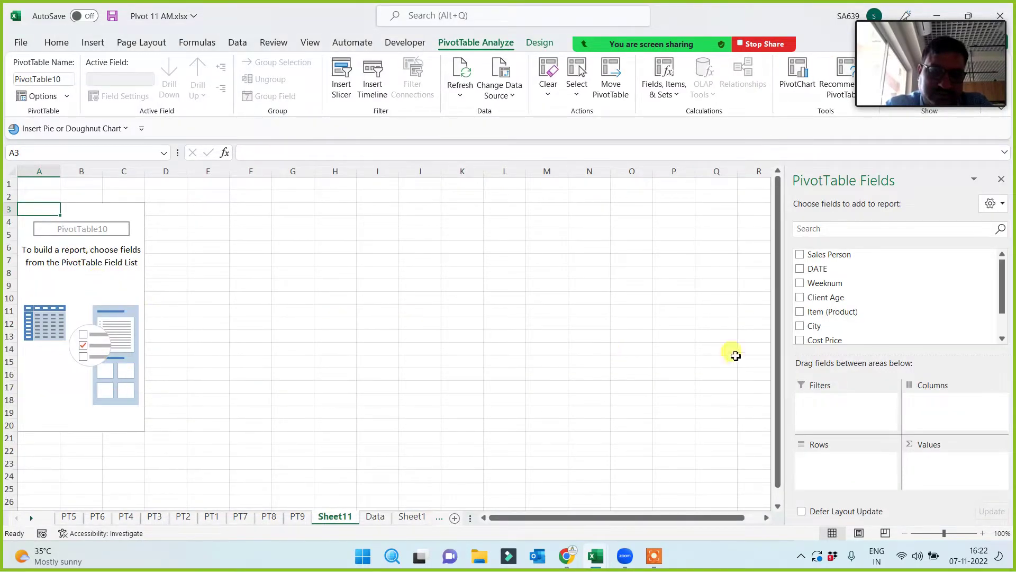
Add Sales Person to the PivotTable's rows and put Cost Price and Sales in its values.
{"action": "left_click", "coordinate": [801, 256]}
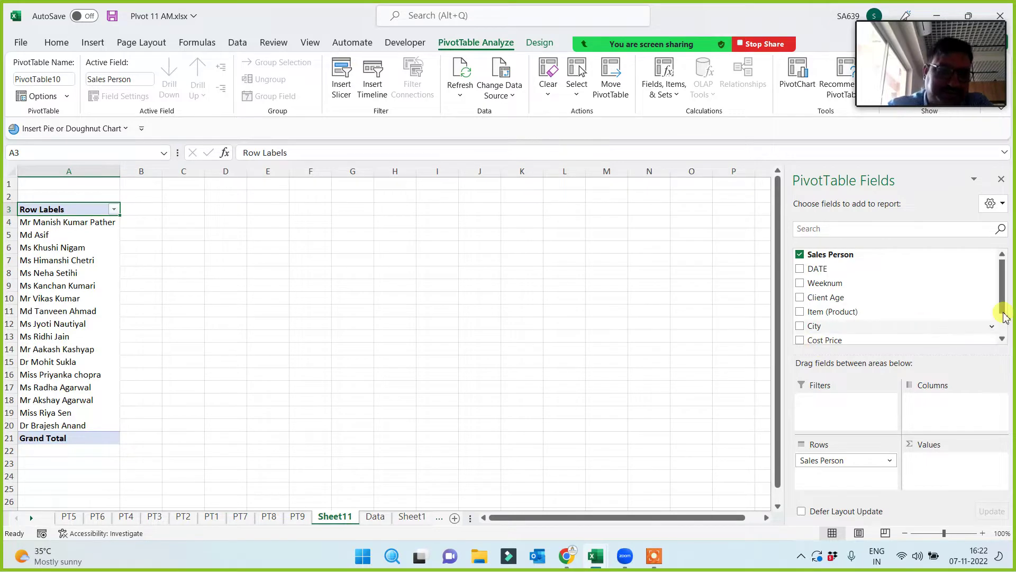
{"action": "left_click_drag", "start_coordinate": [1002, 291], "coordinate": [1001, 318]}
{"action": "left_click_drag", "start_coordinate": [817, 305], "coordinate": [926, 466]}
{"action": "left_click_drag", "start_coordinate": [825, 321], "coordinate": [931, 474]}
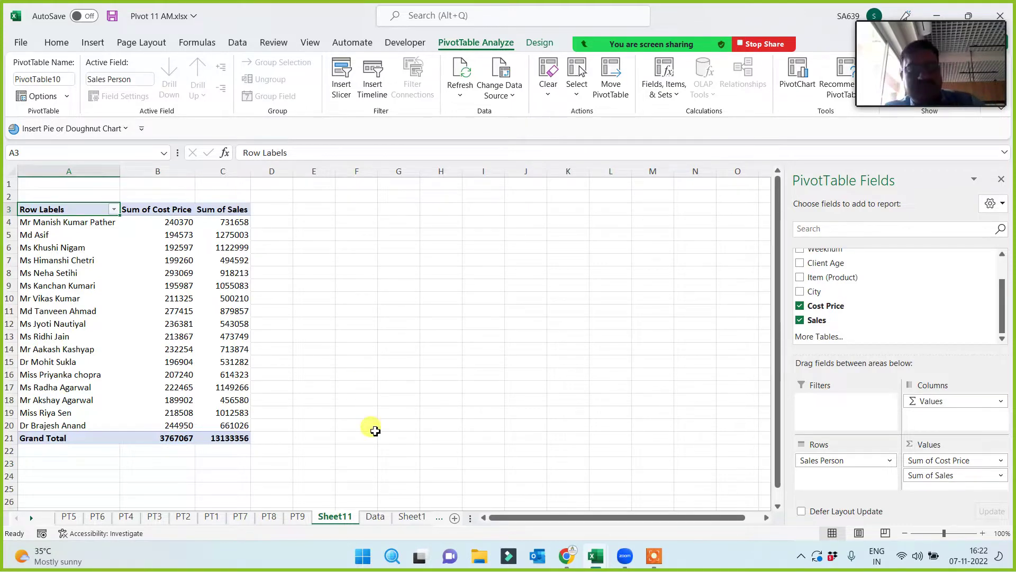
Return to the Data sheet and insert a PivotChart from Table1 on another new worksheet.
{"action": "left_click", "coordinate": [375, 518]}
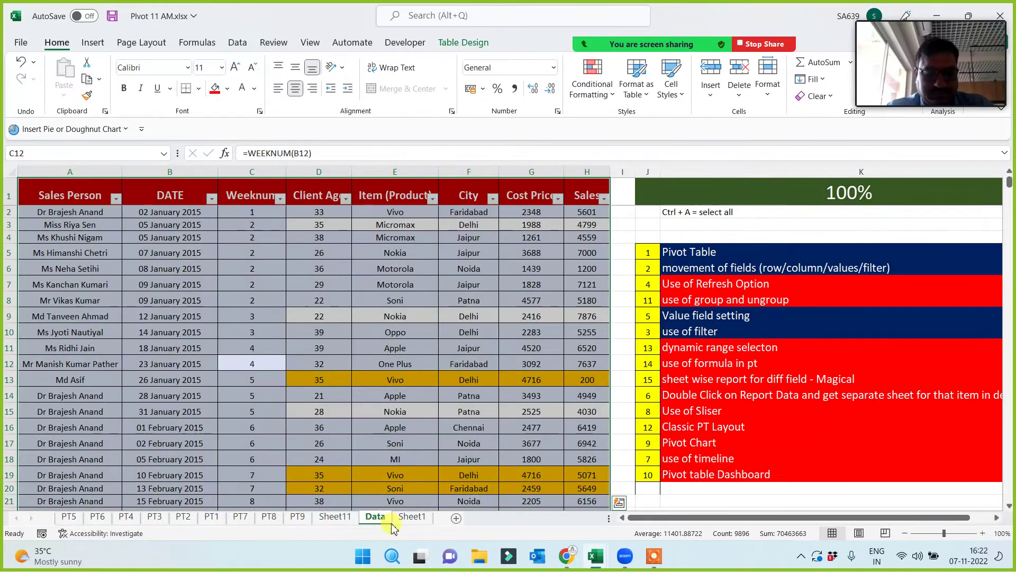
{"action": "left_click", "coordinate": [92, 42]}
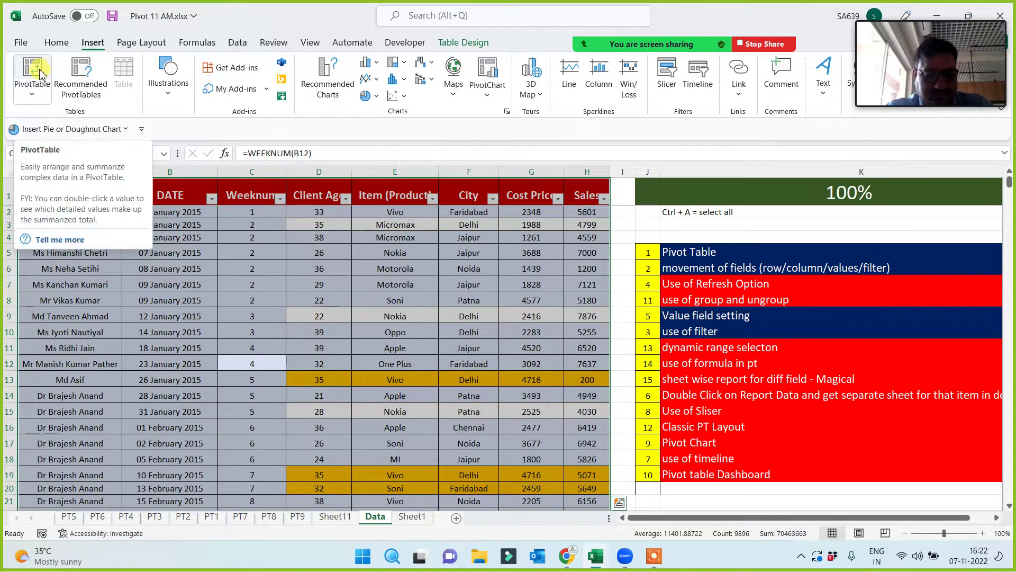
{"action": "left_click", "coordinate": [487, 72]}
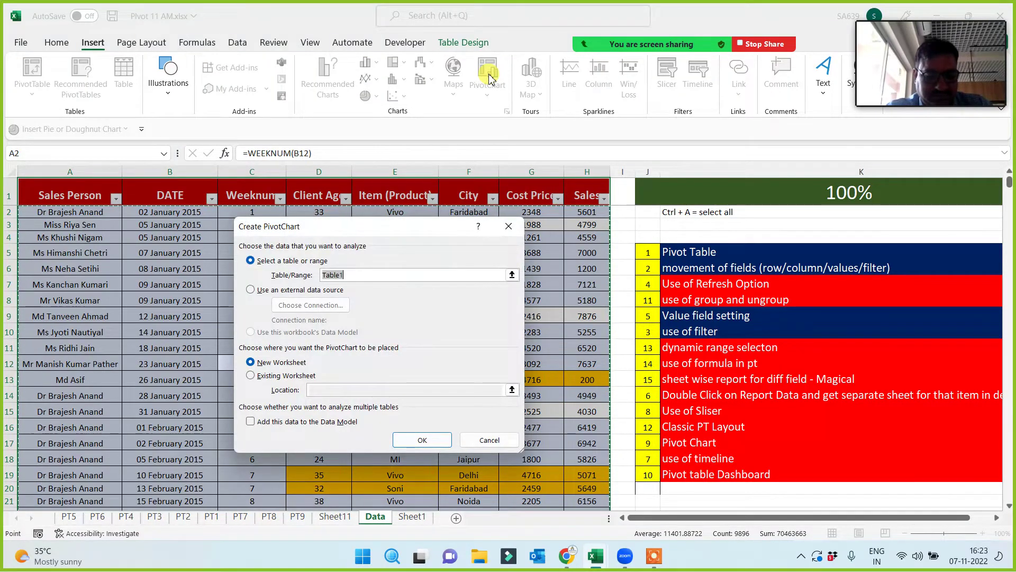
{"action": "left_click", "coordinate": [424, 442]}
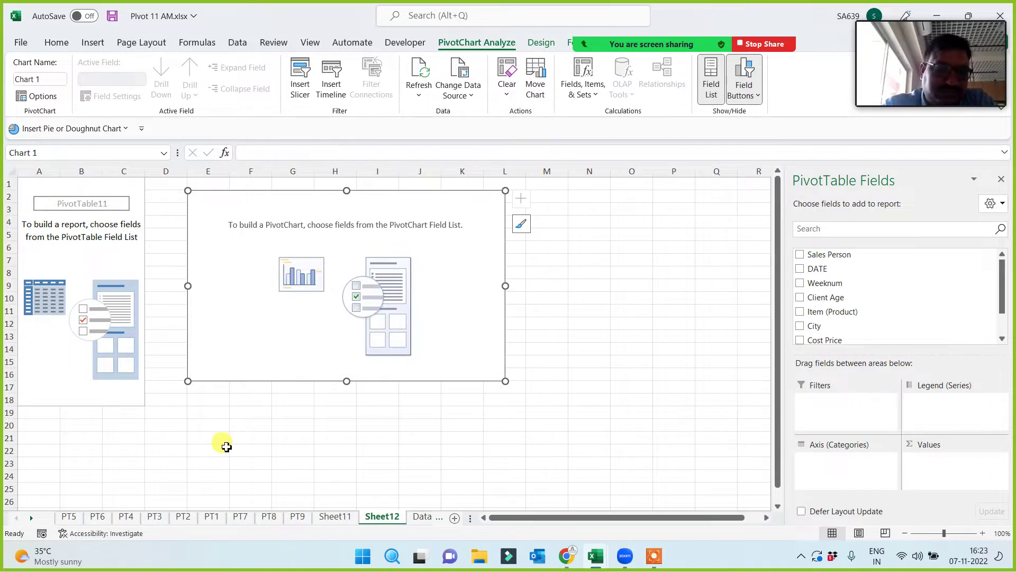
{"action": "left_click", "coordinate": [219, 448]}
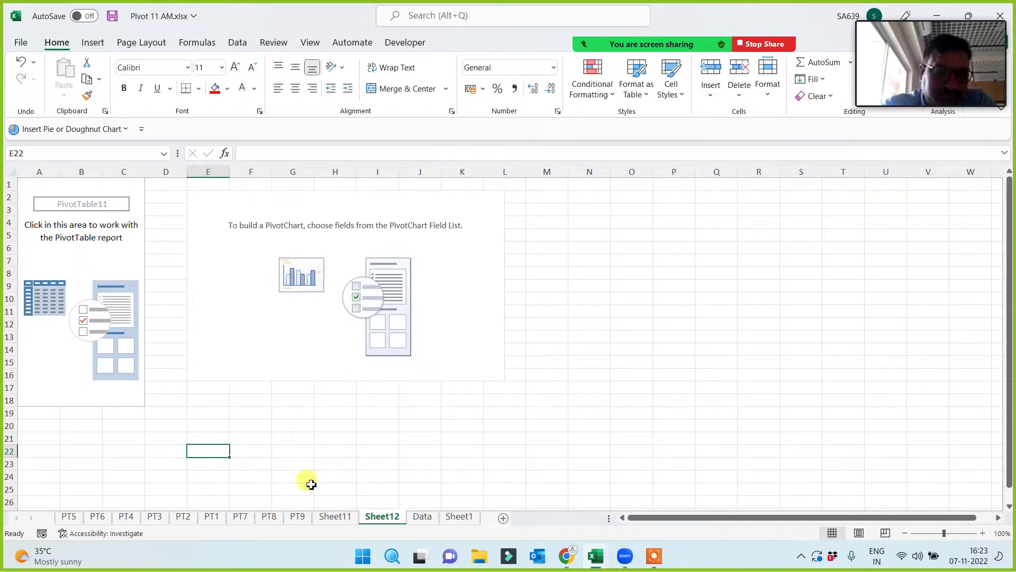
{"action": "left_click", "coordinate": [335, 516]}
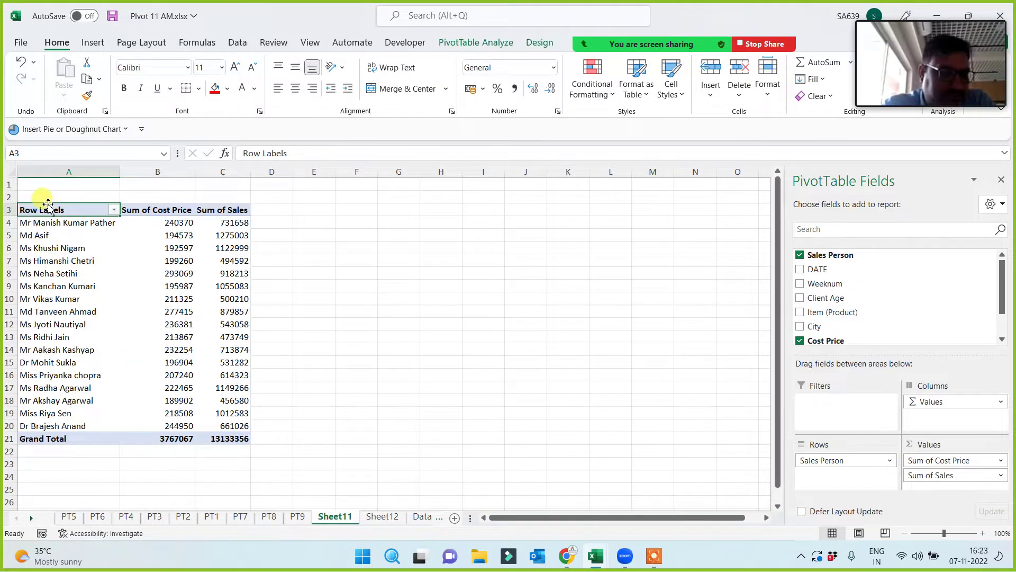
{"action": "left_click", "coordinate": [13, 187]}
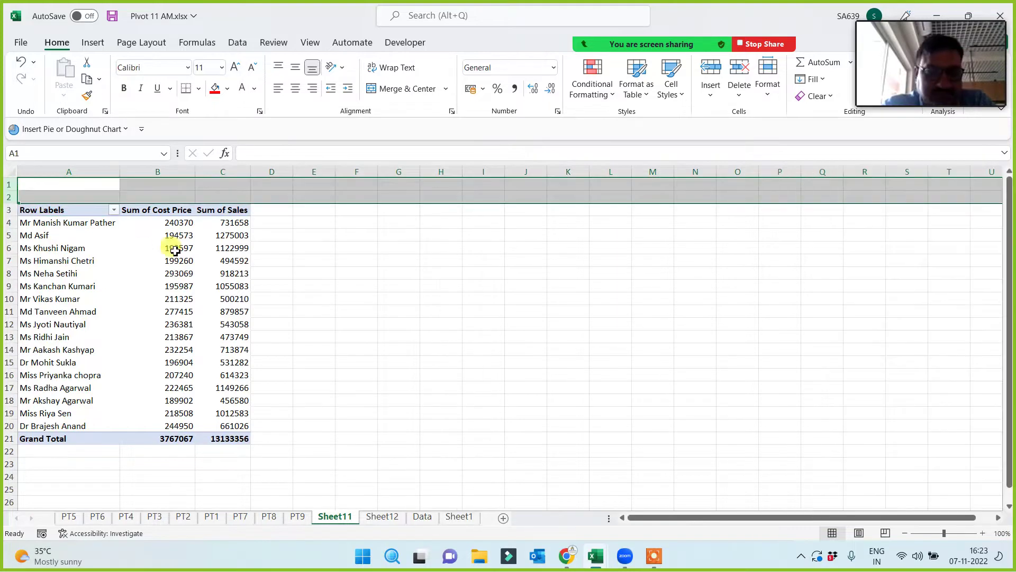
{"action": "left_click", "coordinate": [443, 352]}
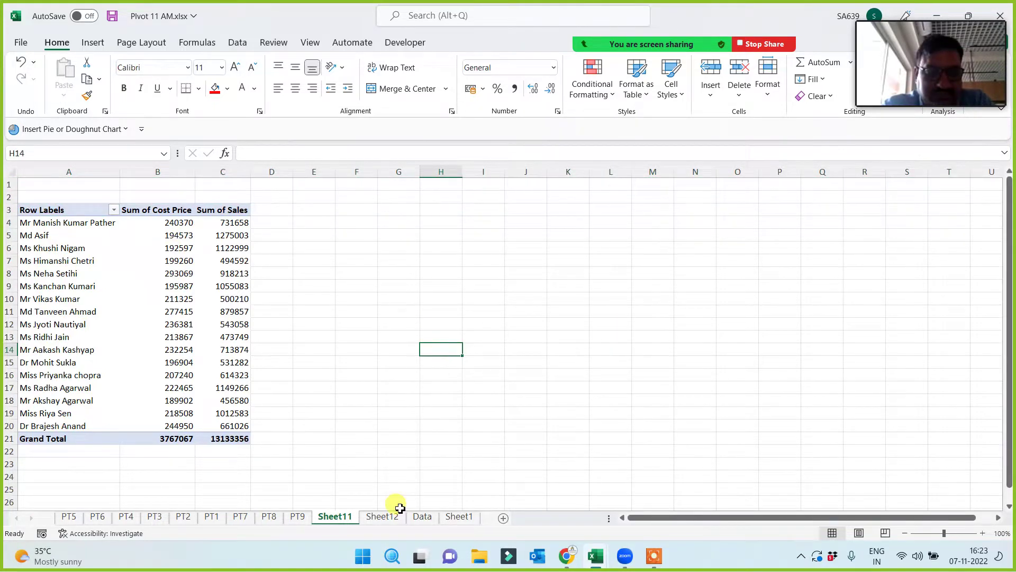
{"action": "left_click", "coordinate": [386, 516]}
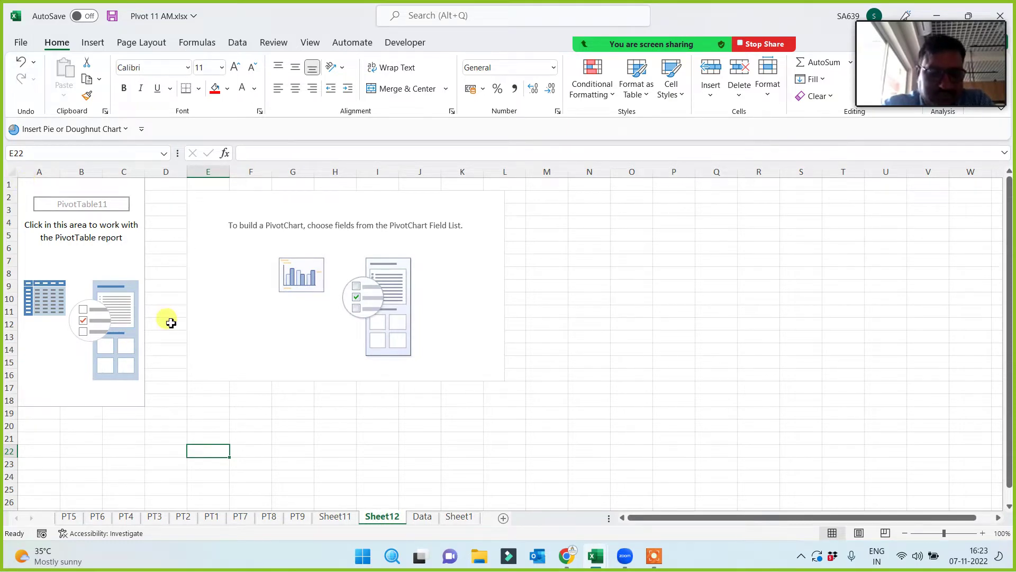
{"action": "left_click", "coordinate": [209, 436]}
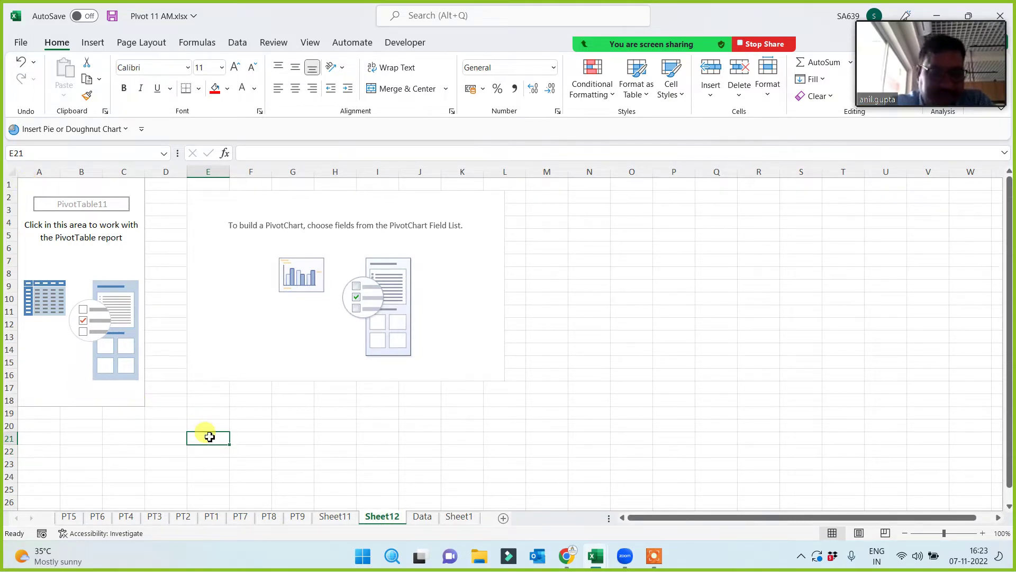
Insert a new row above row 1 on Sheet12 and increase the height of row 1.
{"action": "right_click", "coordinate": [8, 184]}
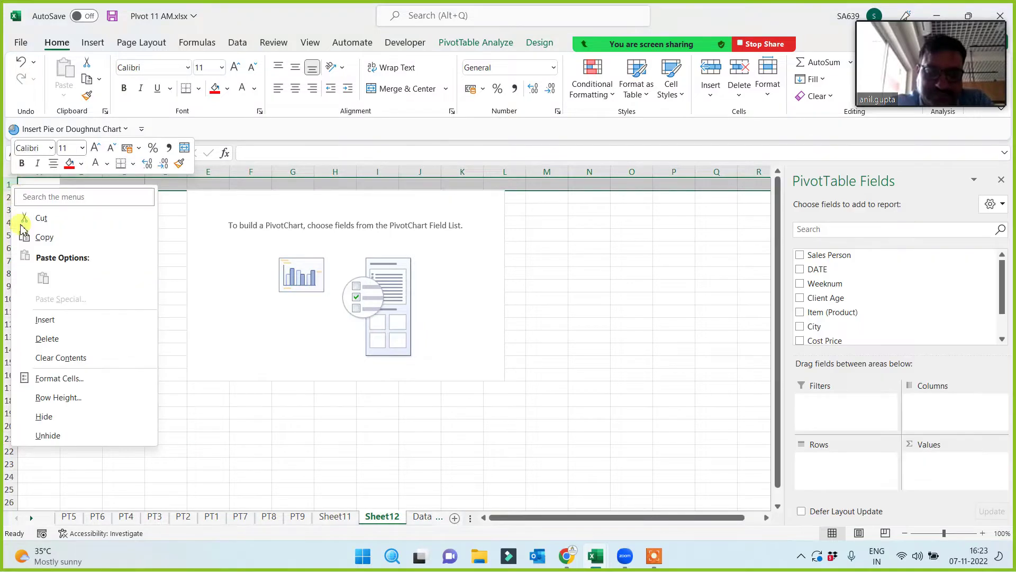
{"action": "left_click", "coordinate": [43, 320]}
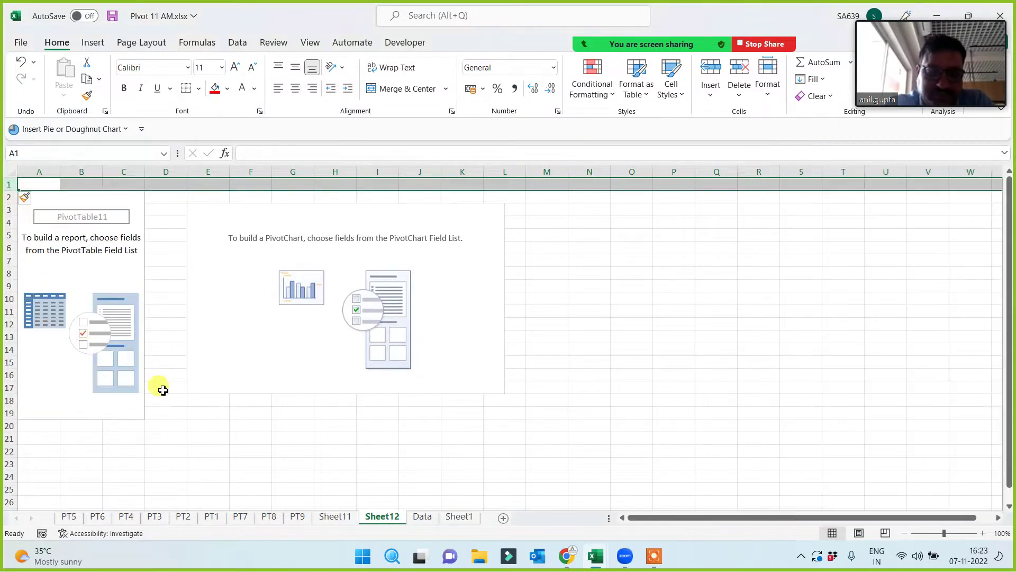
{"action": "left_click", "coordinate": [244, 437]}
{"action": "left_click_drag", "start_coordinate": [15, 190], "coordinate": [15, 198]}
Merge and center cells A1 to U1 on Sheet12 and make row 1 taller.
{"action": "left_click", "coordinate": [58, 187]}
{"action": "left_click_drag", "start_coordinate": [280, 182], "coordinate": [866, 195]}
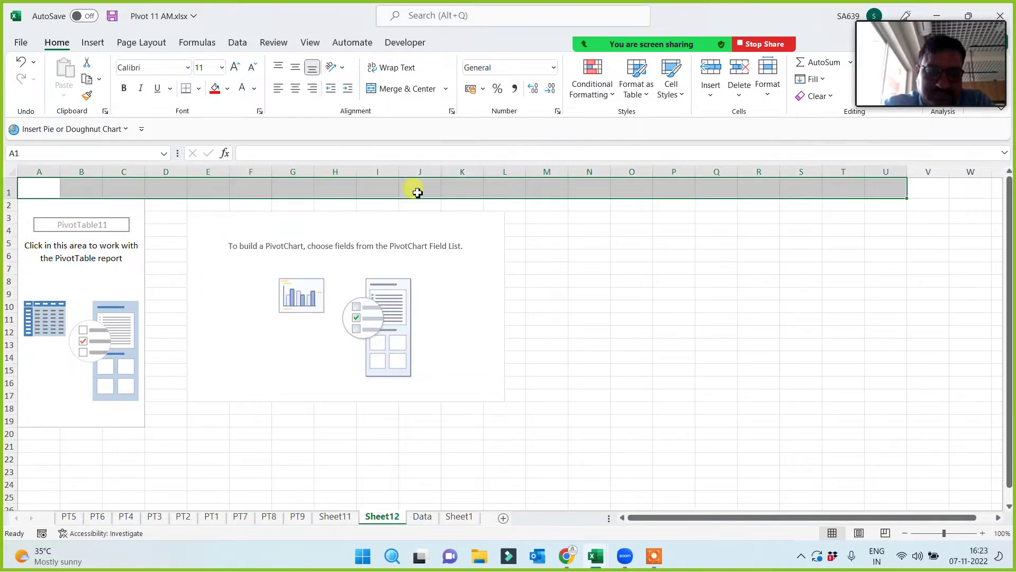
{"action": "left_click", "coordinate": [399, 91]}
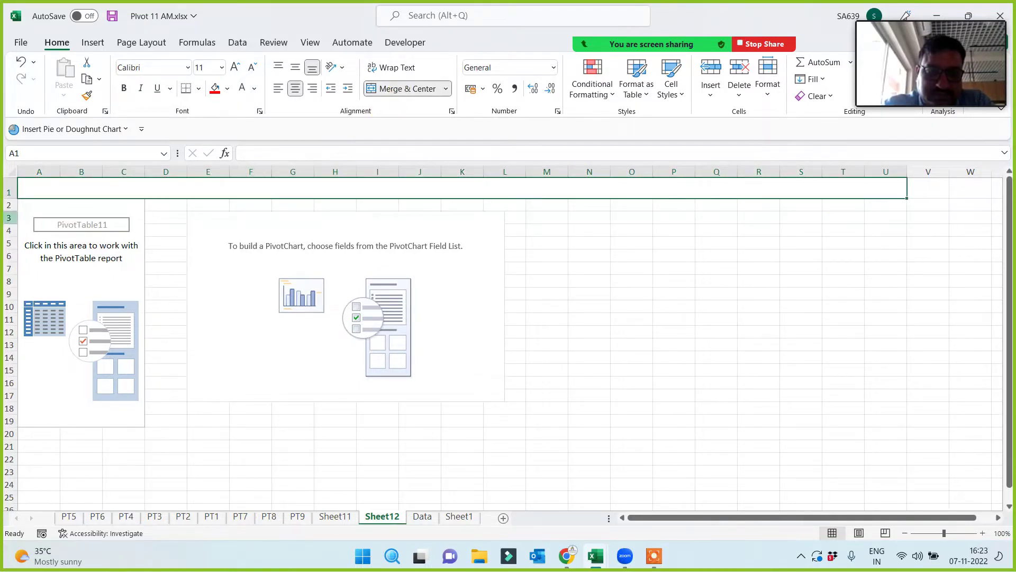
{"action": "left_click_drag", "start_coordinate": [10, 198], "coordinate": [10, 207]}
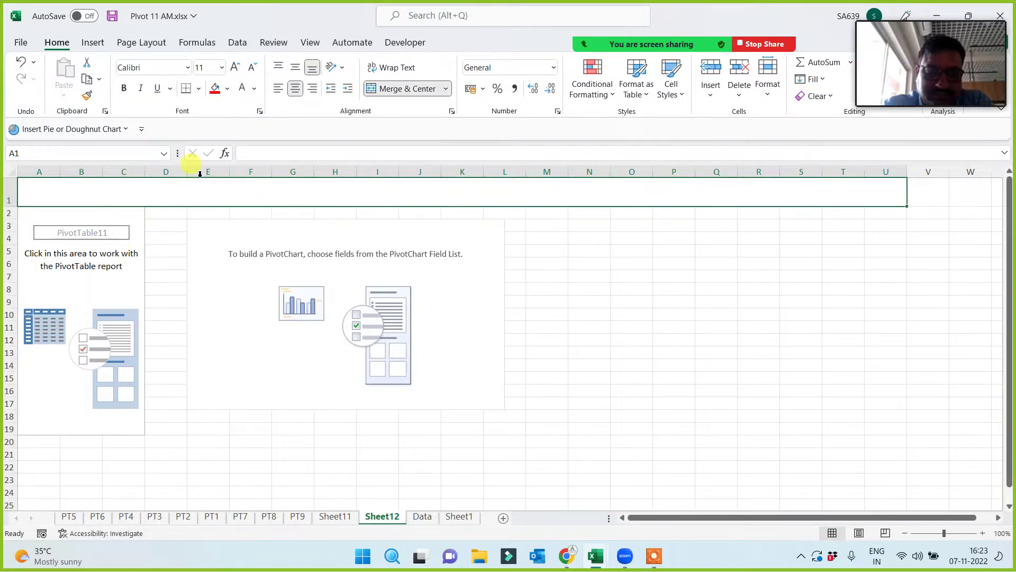
Fill the merged cell A1 with dark red and enter "Dashboard Heading" in it in white text.
{"action": "left_click", "coordinate": [218, 94]}
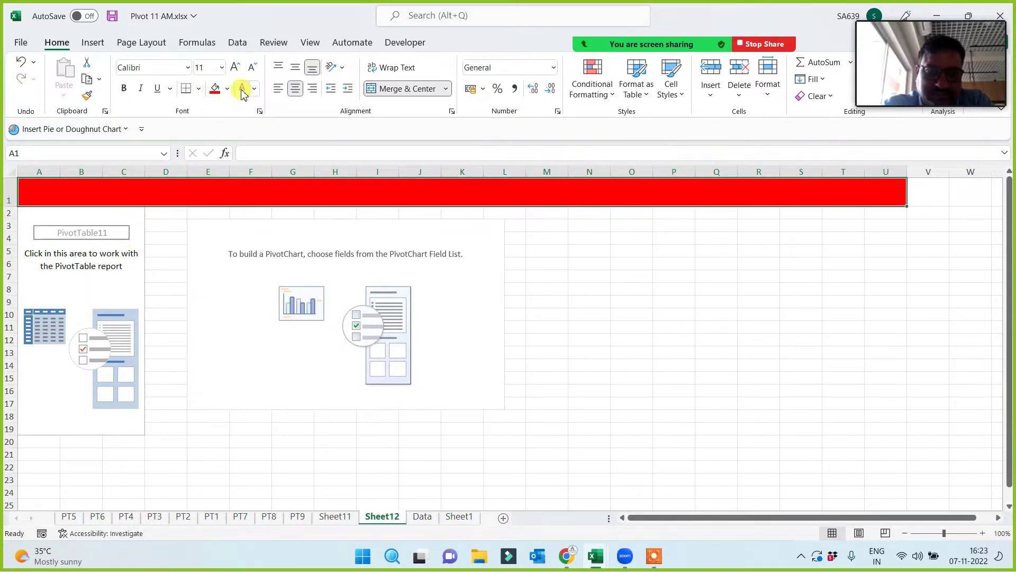
{"action": "left_click", "coordinate": [227, 89]}
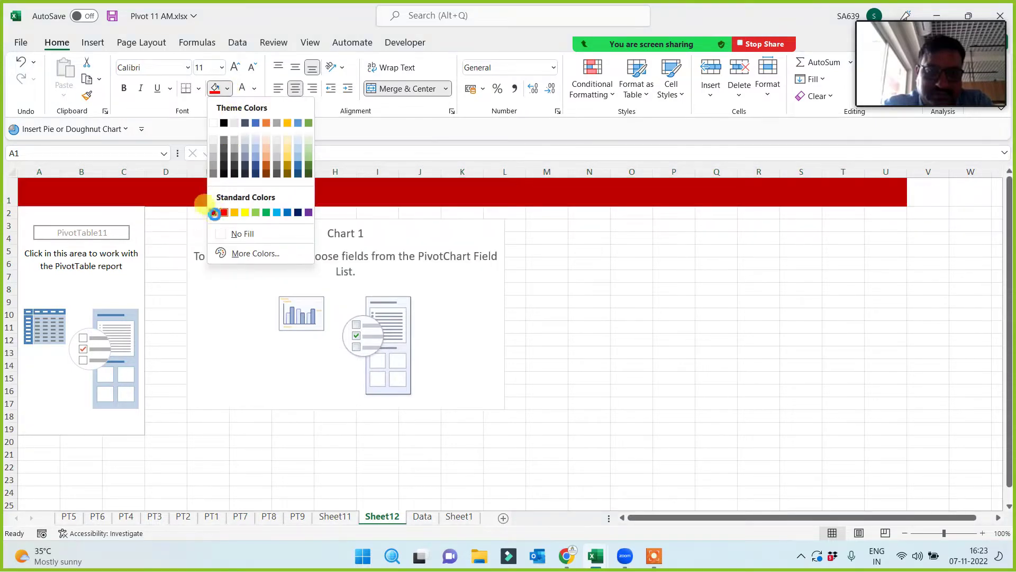
{"action": "left_click", "coordinate": [213, 212]}
{"action": "double_click", "coordinate": [411, 194]}
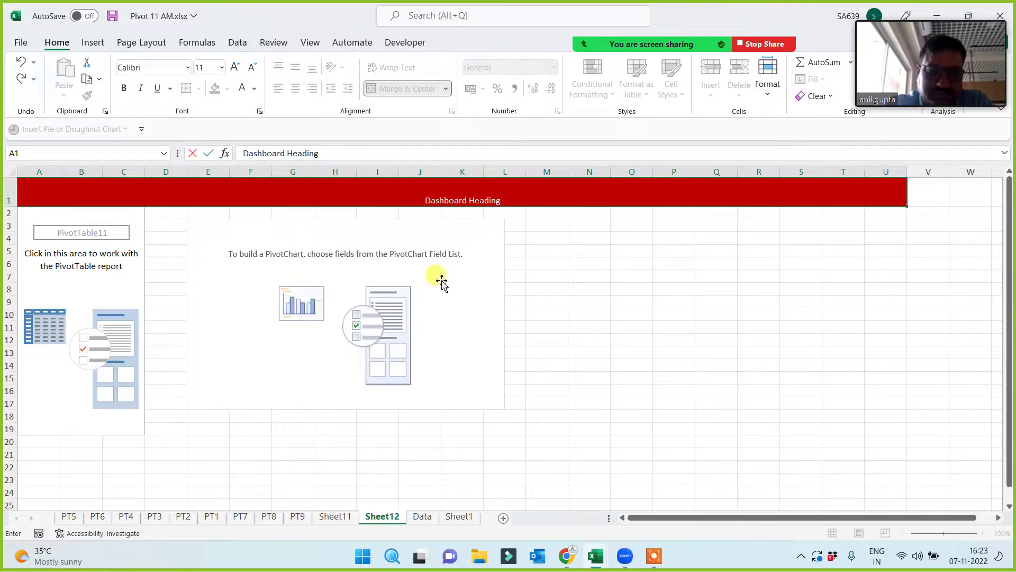
{"action": "left_click", "coordinate": [553, 365]}
Middle-align the "Dashboard Heading" text vertically and enlarge its font size to 22.
{"action": "left_click", "coordinate": [412, 199]}
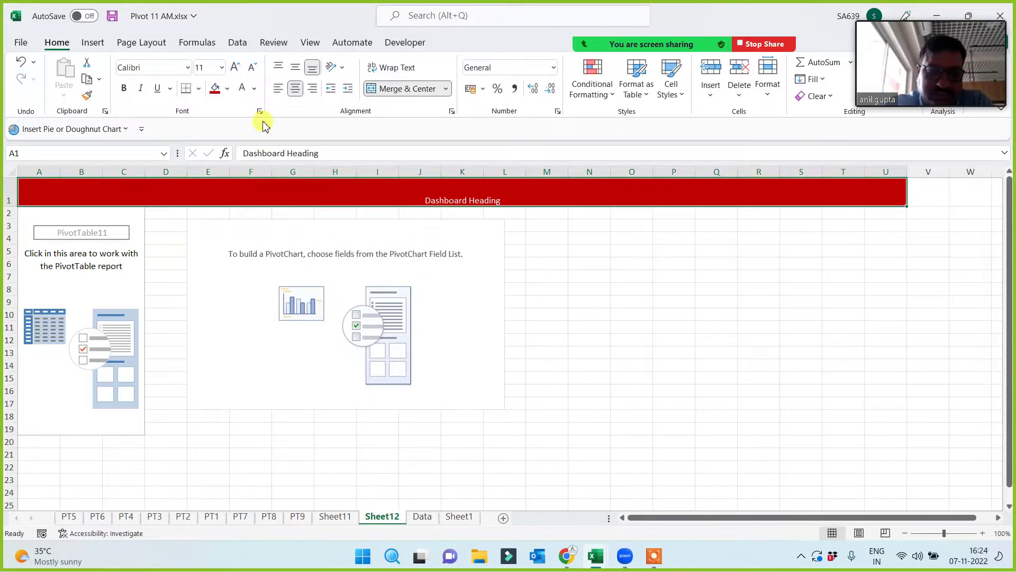
{"action": "left_click", "coordinate": [234, 66]}
{"action": "left_click", "coordinate": [295, 69]}
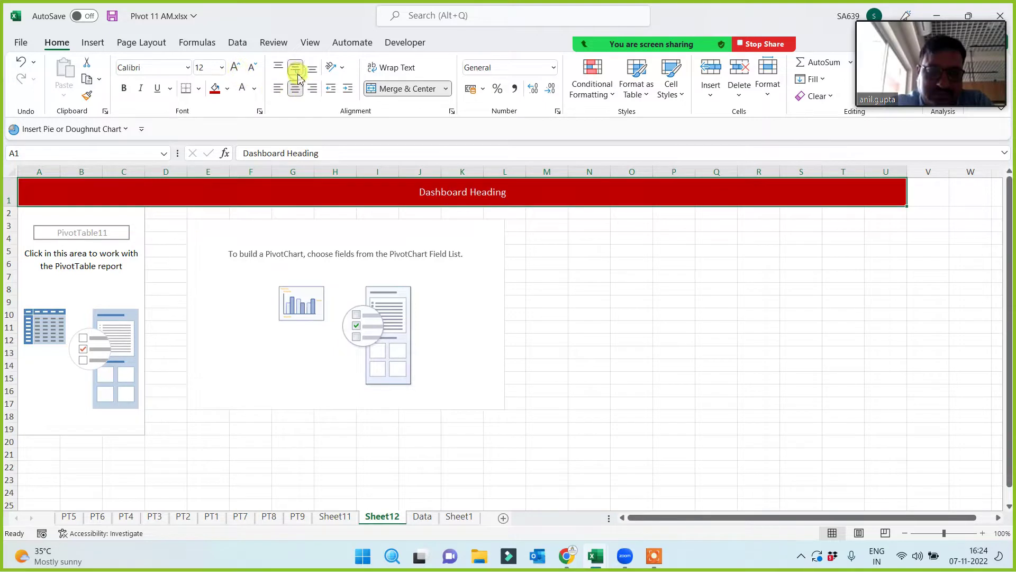
{"action": "left_click", "coordinate": [235, 67]}
{"action": "left_click", "coordinate": [235, 67]}
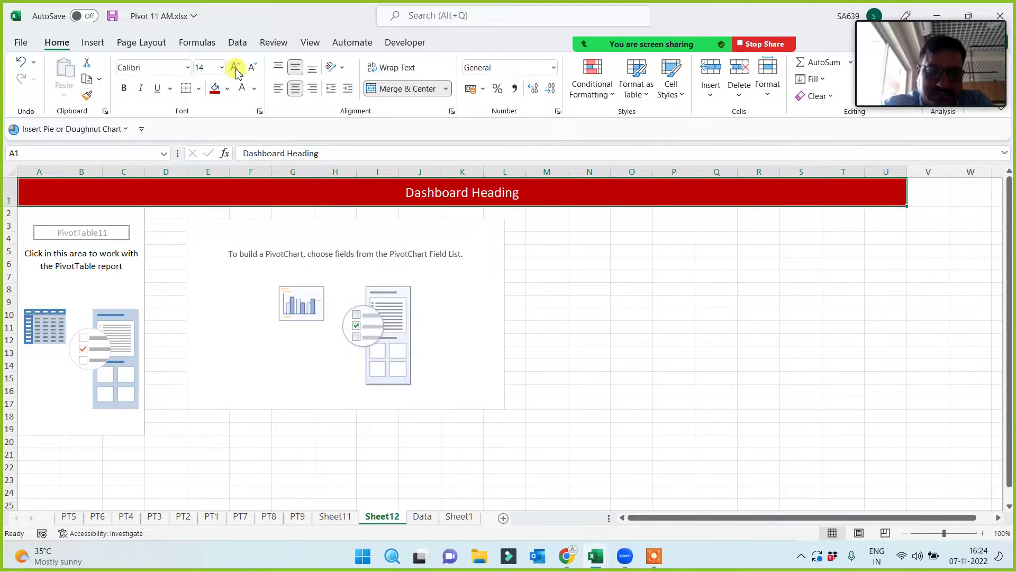
{"action": "left_click", "coordinate": [235, 67]}
{"action": "left_click", "coordinate": [235, 67]}
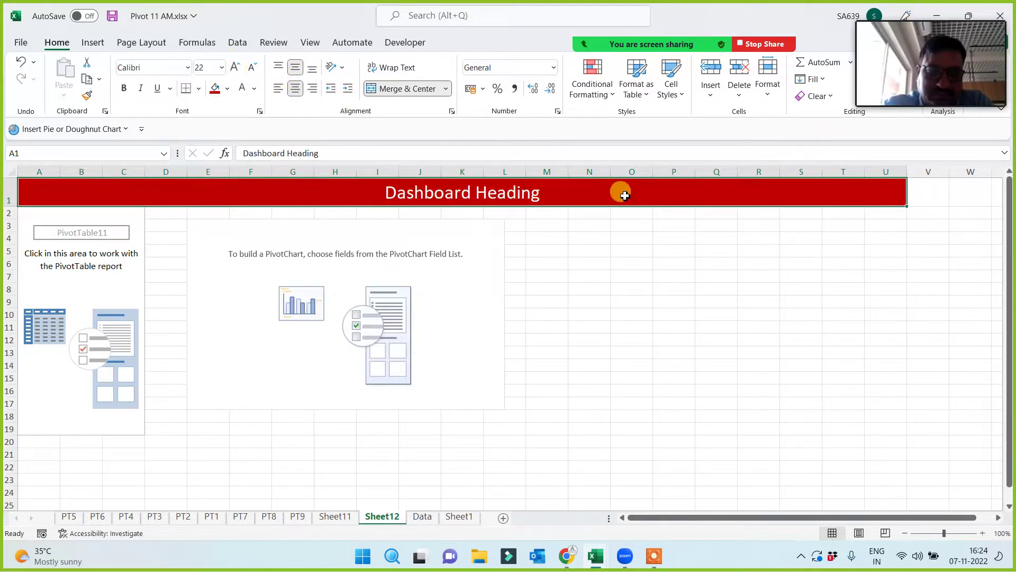
Add Sales Person to the rows and Cost Price and Sales to the values of the empty PivotTable, then compare it with Sheet11.
{"action": "left_click", "coordinate": [91, 289]}
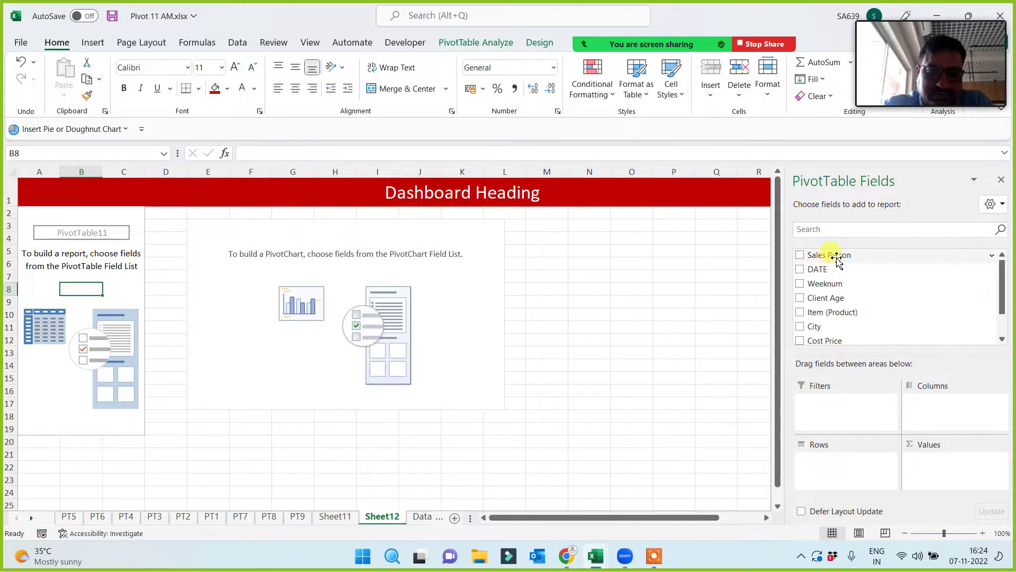
{"action": "left_click_drag", "start_coordinate": [838, 257], "coordinate": [826, 468]}
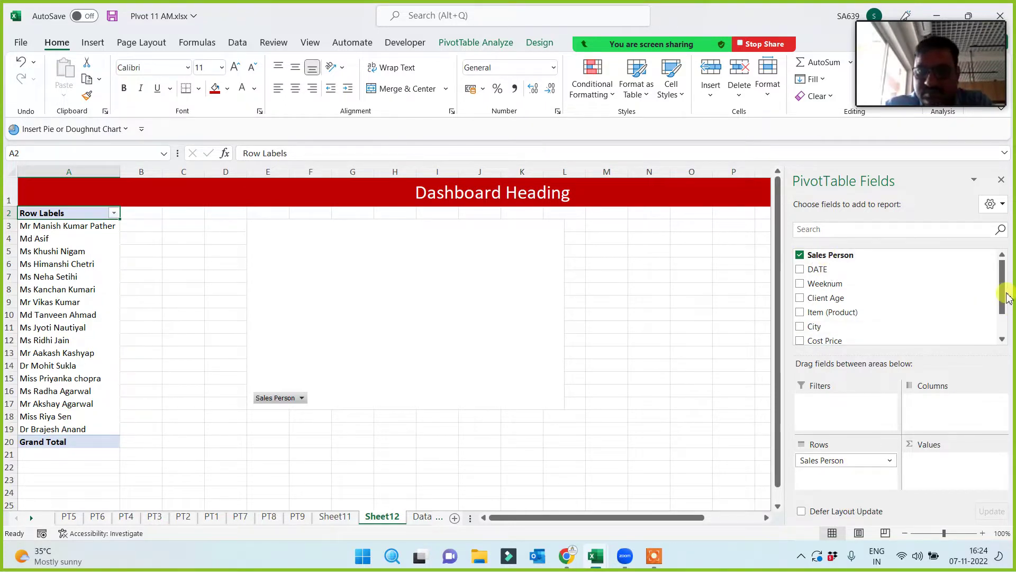
{"action": "left_click_drag", "start_coordinate": [1001, 286], "coordinate": [1002, 296]}
{"action": "left_click_drag", "start_coordinate": [834, 318], "coordinate": [923, 461]}
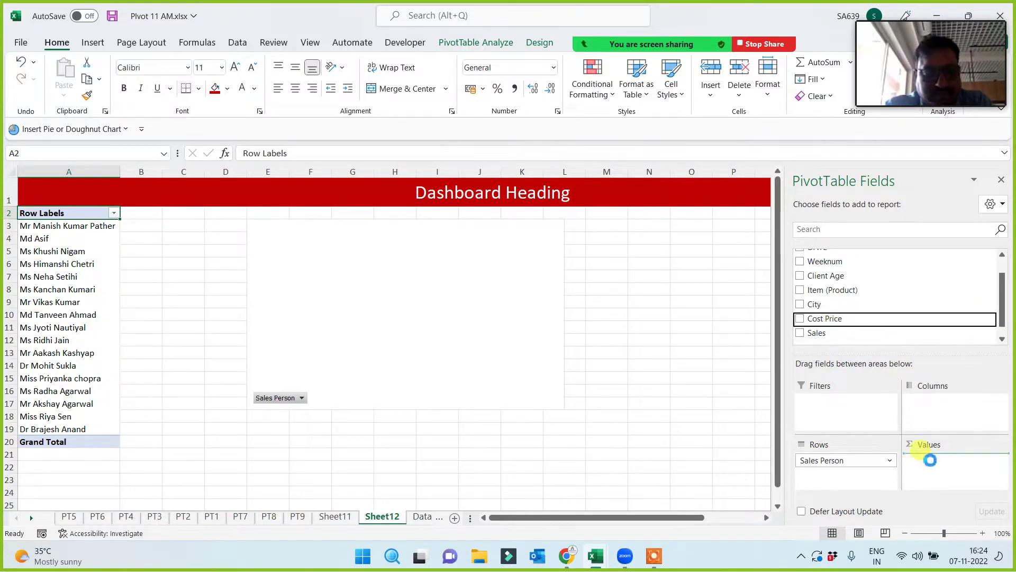
{"action": "left_click_drag", "start_coordinate": [816, 332], "coordinate": [922, 476]}
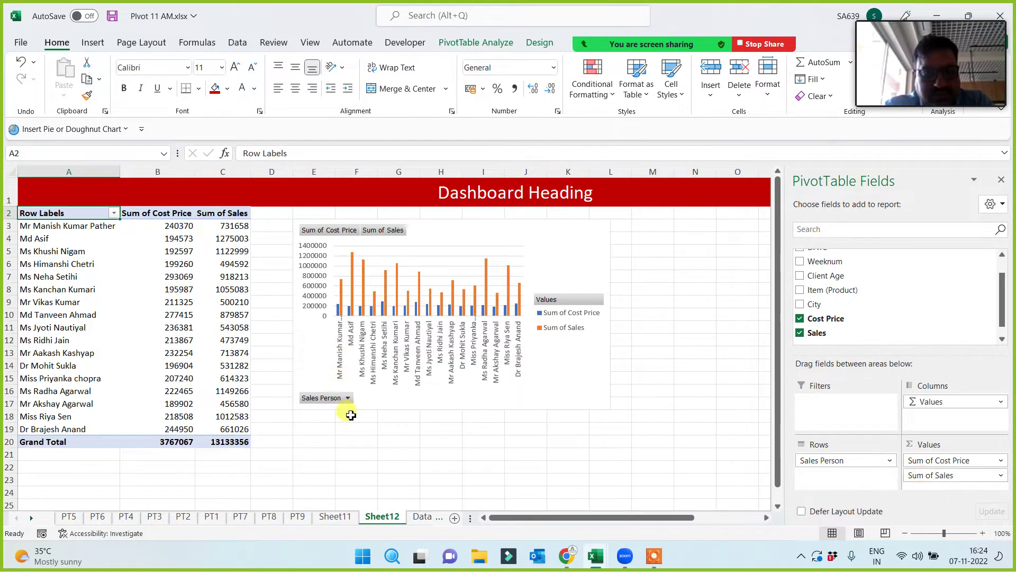
{"action": "left_click", "coordinate": [335, 516]}
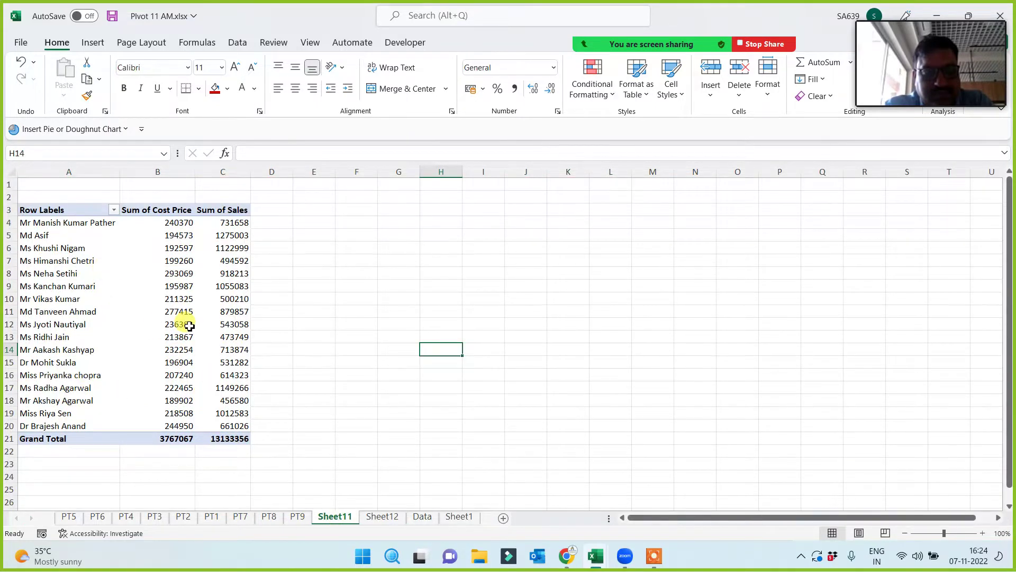
{"action": "left_click", "coordinate": [382, 516]}
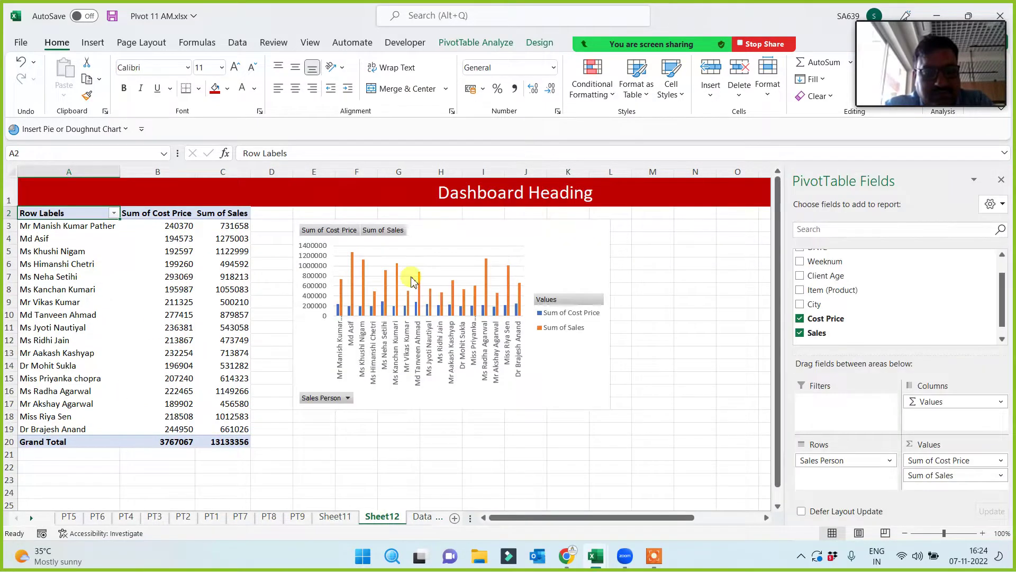
Move the PivotChart directly beside the PivotTable under the heading and shorten it to end at about row 14.
{"action": "left_click_drag", "start_coordinate": [294, 360], "coordinate": [254, 347]}
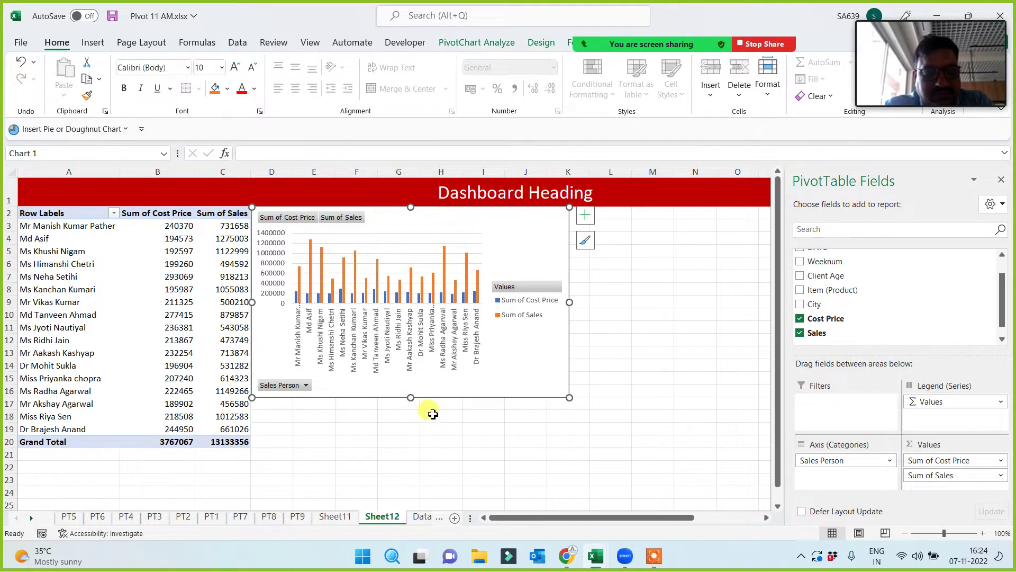
{"action": "left_click_drag", "start_coordinate": [412, 395], "coordinate": [412, 377]}
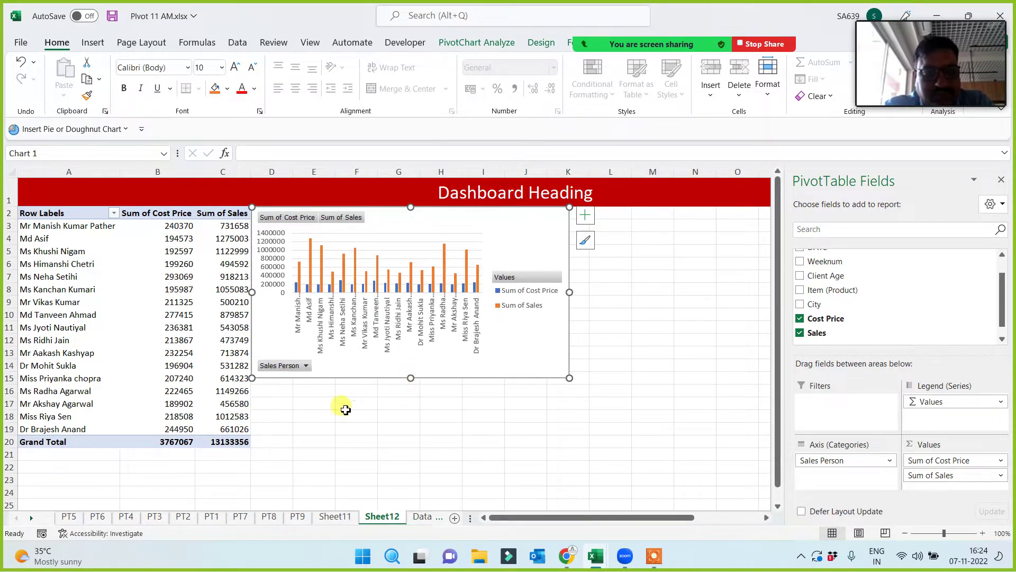
{"action": "left_click_drag", "start_coordinate": [411, 375], "coordinate": [411, 365]}
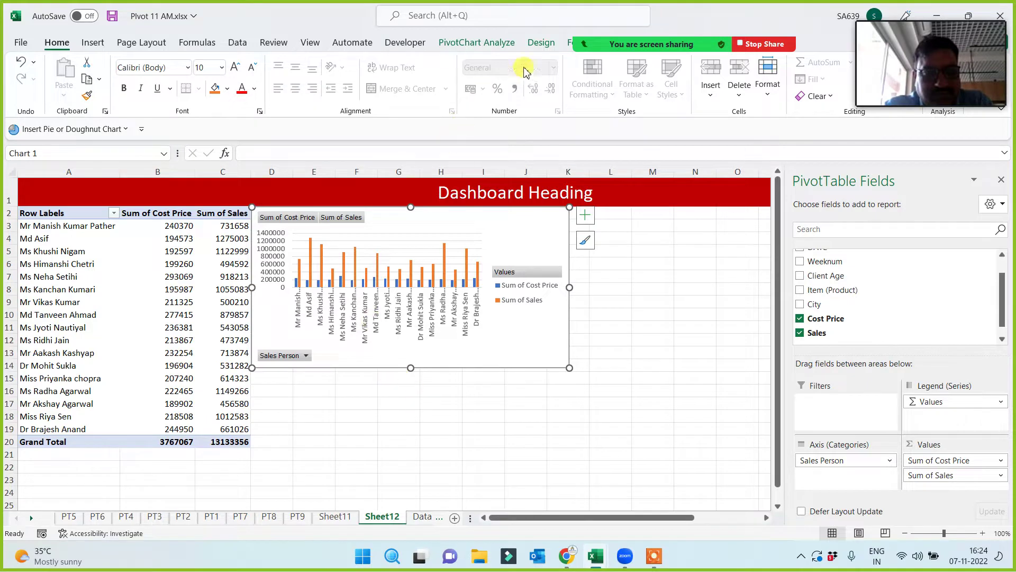
Apply the dark-background chart style to the PivotChart and deselect the chart.
{"action": "left_click", "coordinate": [541, 44]}
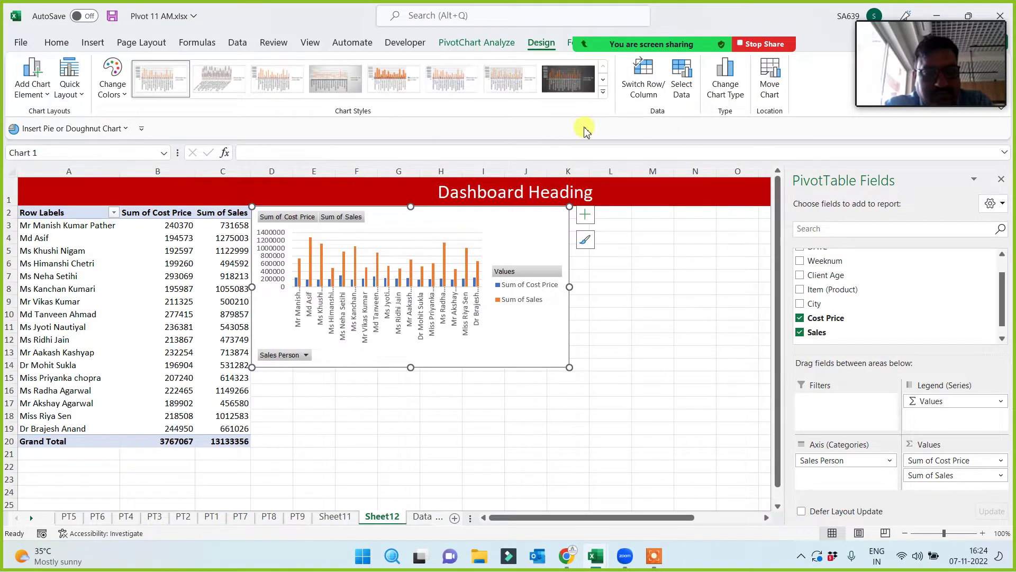
{"action": "left_click", "coordinate": [562, 81]}
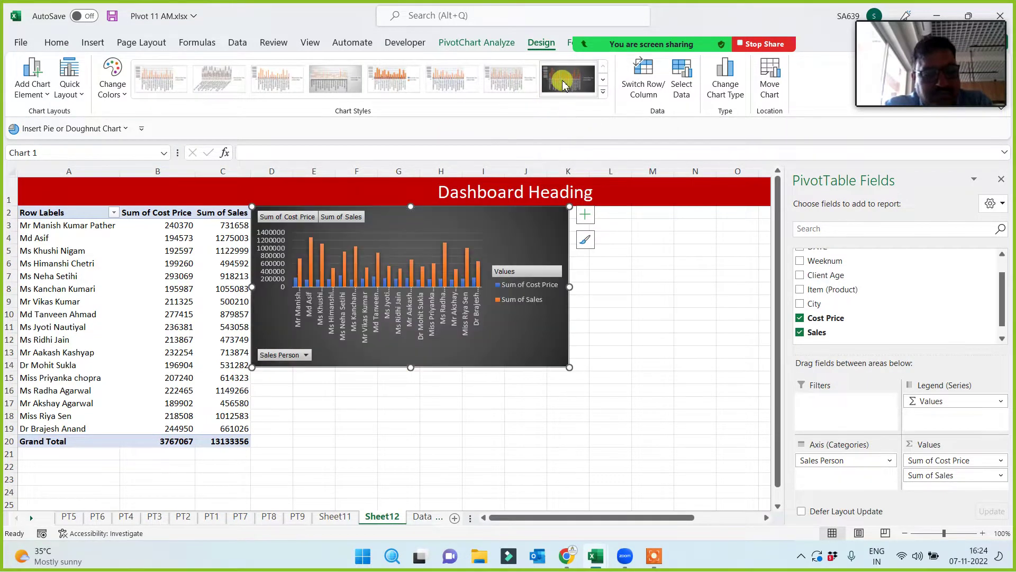
{"action": "left_click", "coordinate": [471, 415]}
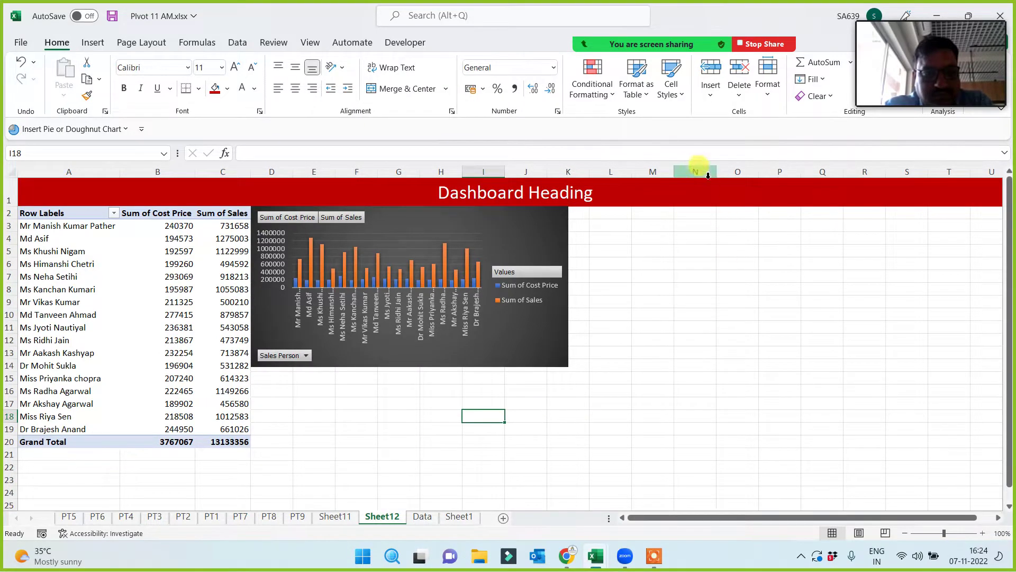
Delete columns N to P so the heading spans only columns A to R.
{"action": "left_click_drag", "start_coordinate": [699, 172], "coordinate": [759, 171]}
{"action": "key", "text": "ctrl+minus"}
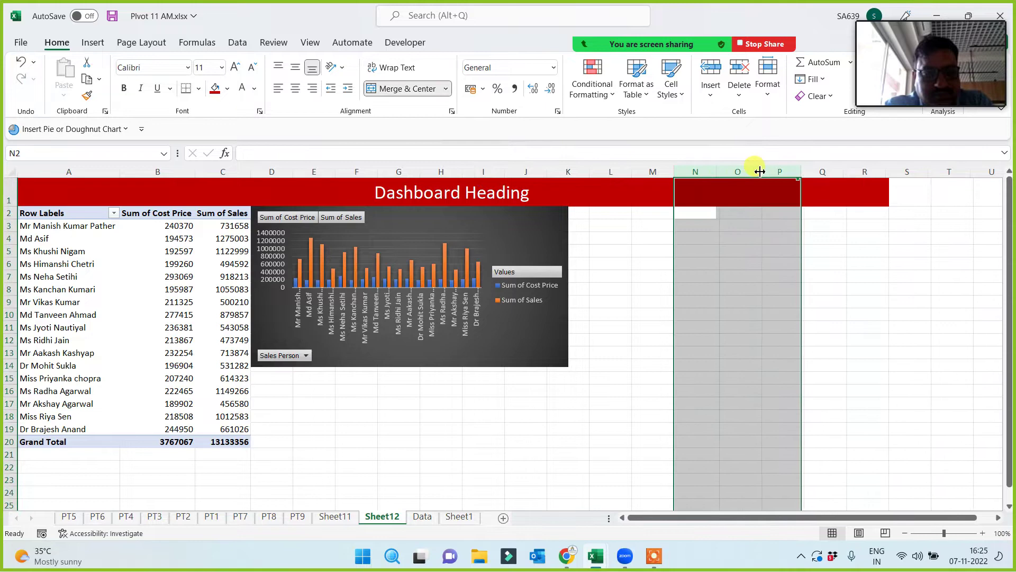
{"action": "left_click", "coordinate": [411, 450]}
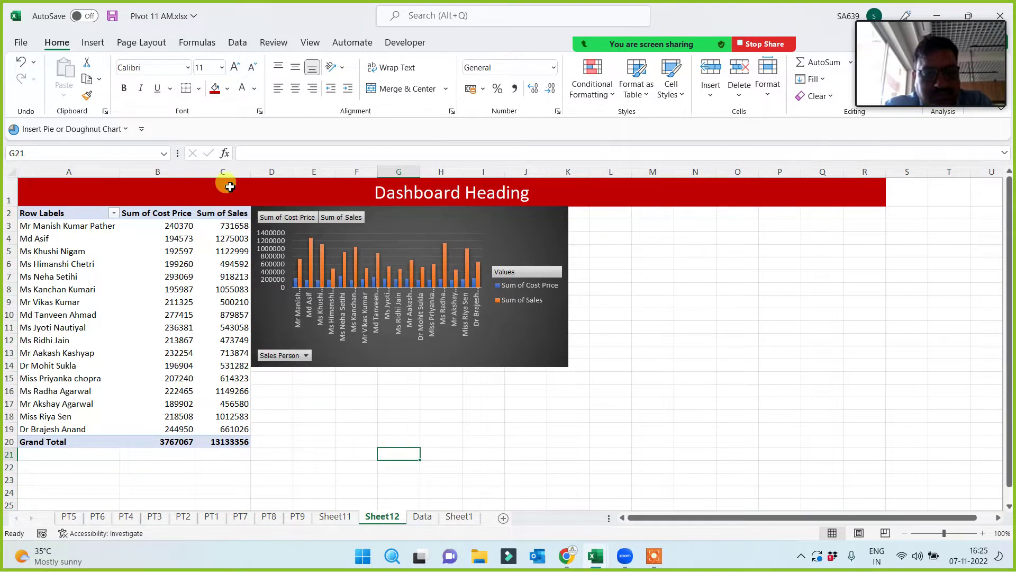
Insert slicers for Weeknum, Item (Product) and City from the PivotTable.
{"action": "left_click", "coordinate": [117, 324]}
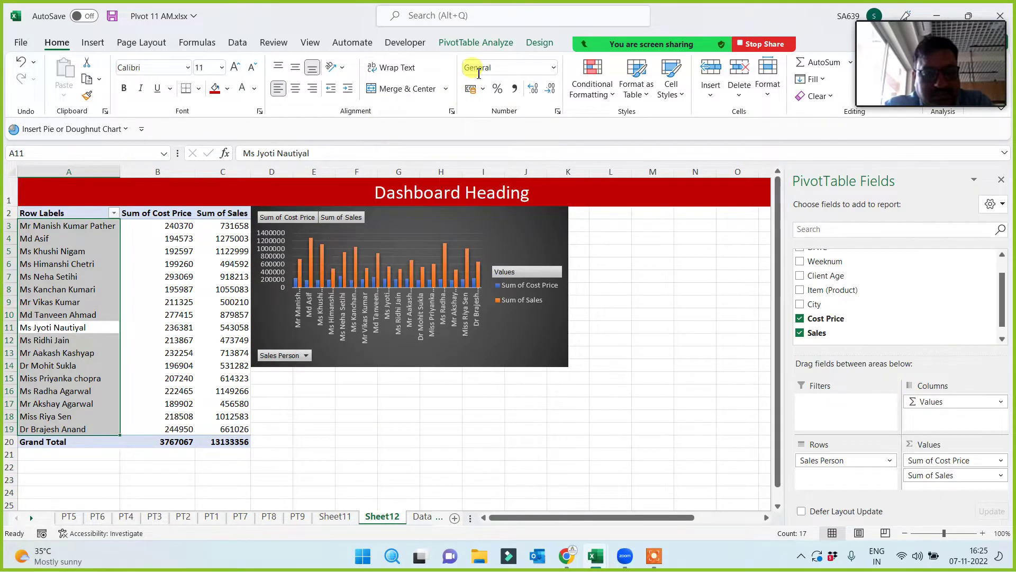
{"action": "left_click", "coordinate": [480, 46]}
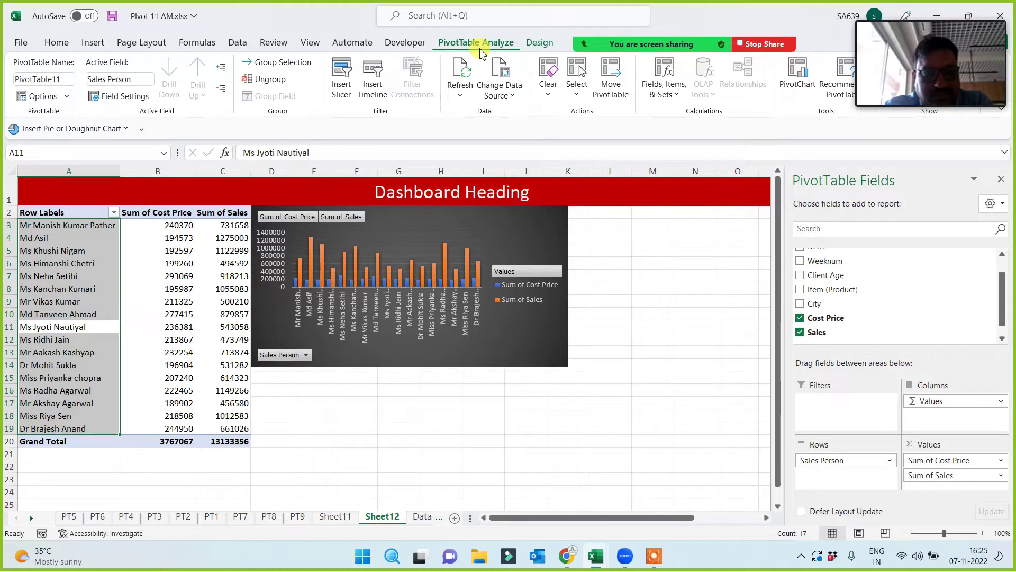
{"action": "left_click", "coordinate": [341, 90]}
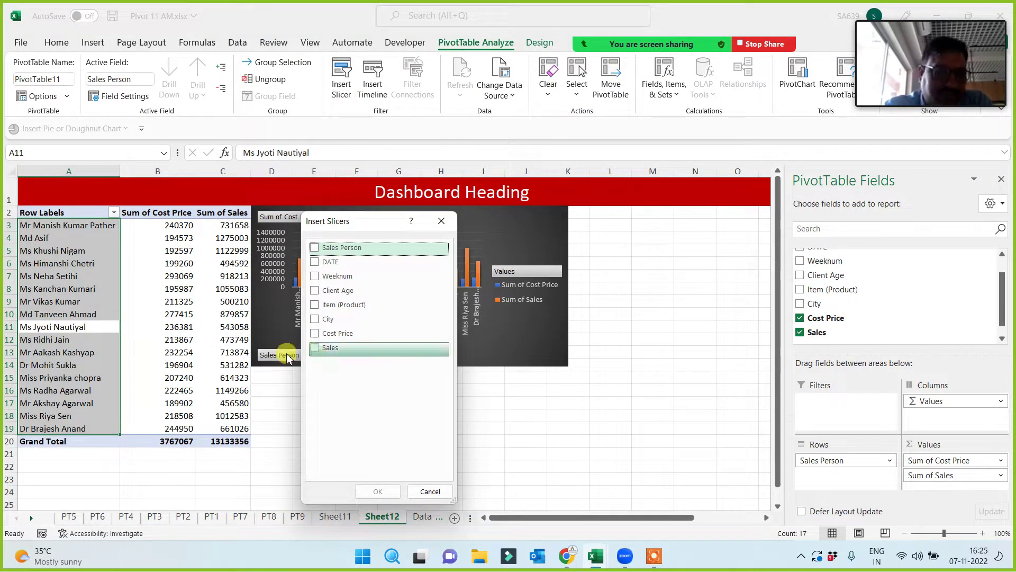
{"action": "left_click", "coordinate": [315, 318]}
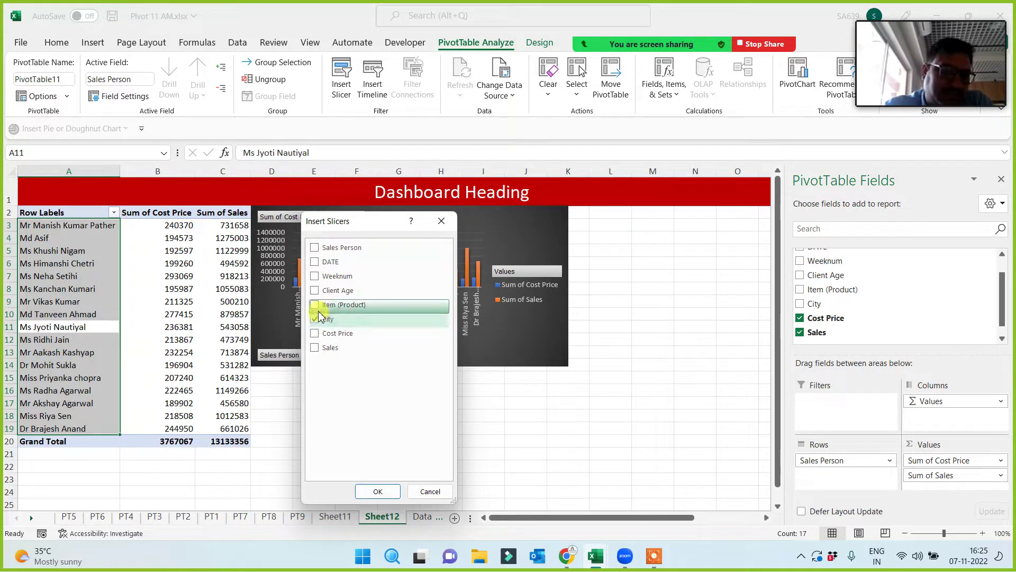
{"action": "left_click", "coordinate": [316, 305]}
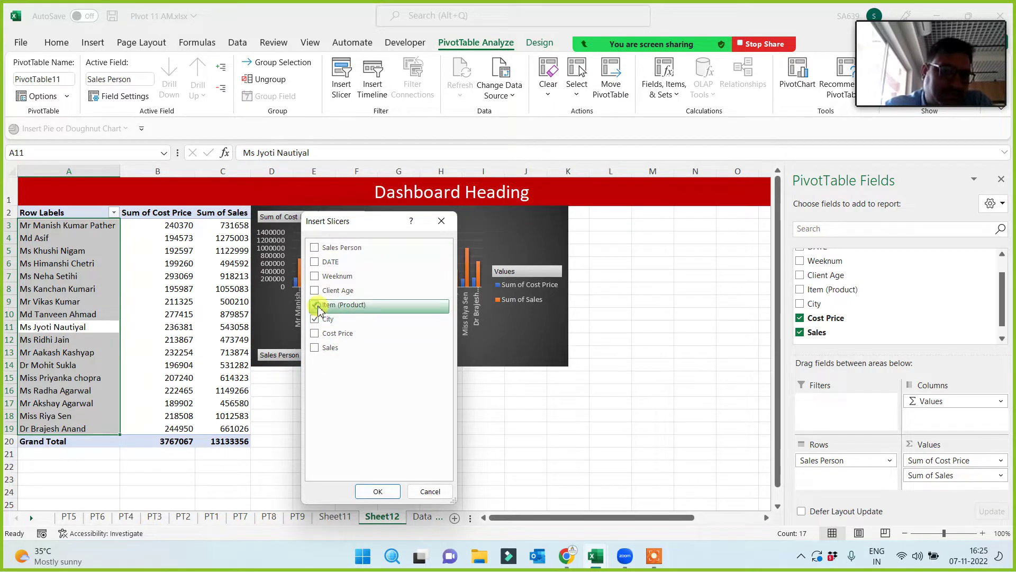
{"action": "left_click", "coordinate": [315, 276]}
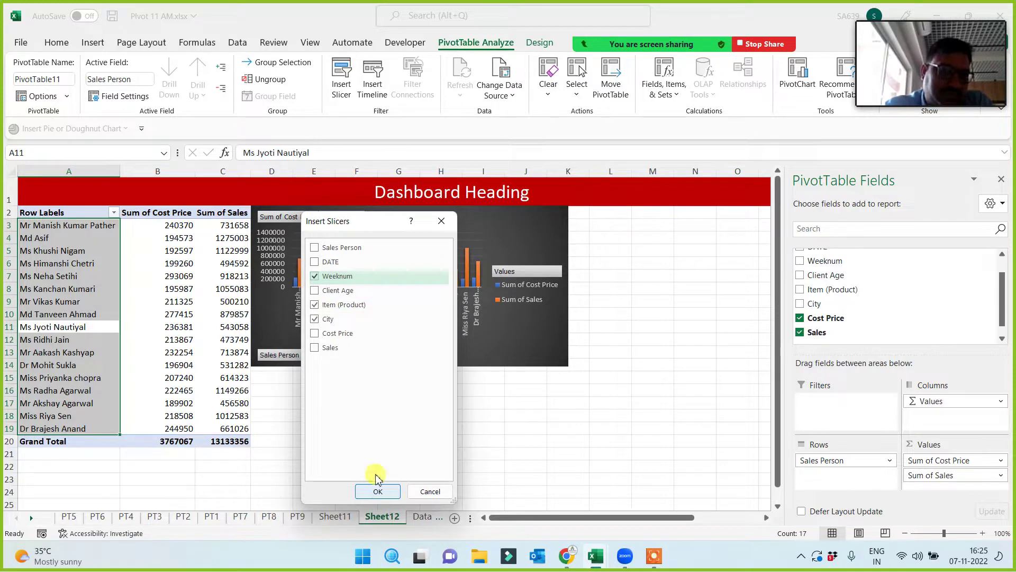
{"action": "left_click", "coordinate": [382, 495]}
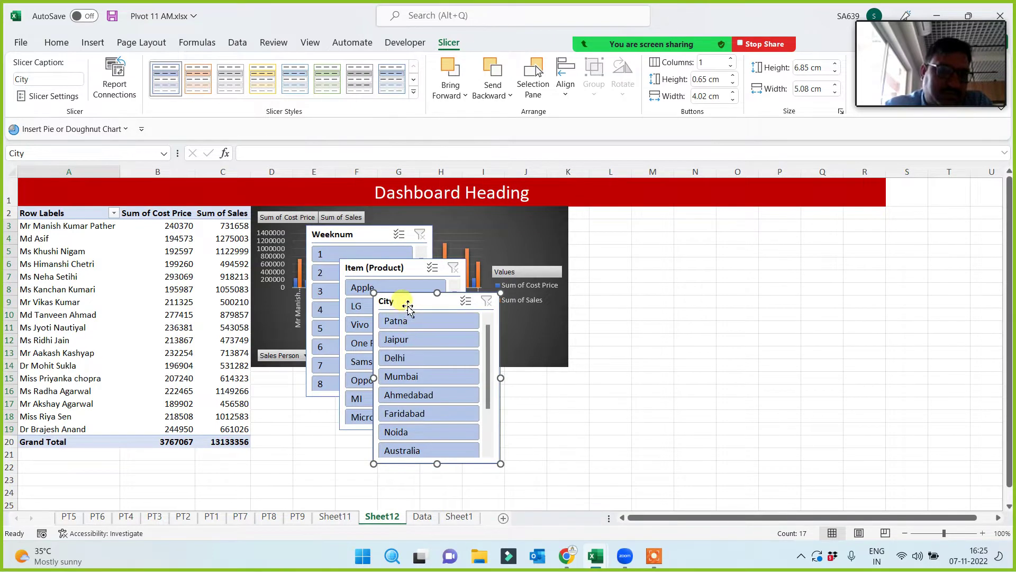
Line up the City, Item (Product) and Weeknum slicers beside the chart and narrow each one so the row ends at column R.
{"action": "left_click_drag", "start_coordinate": [411, 292], "coordinate": [607, 218]}
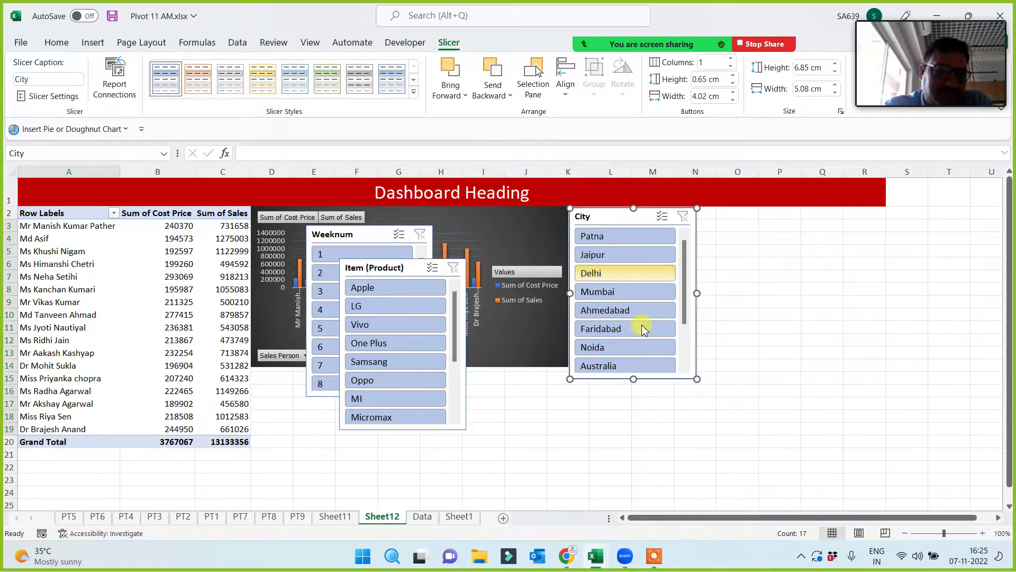
{"action": "left_click_drag", "start_coordinate": [695, 292], "coordinate": [678, 292]}
{"action": "left_click_drag", "start_coordinate": [400, 267], "coordinate": [740, 216]}
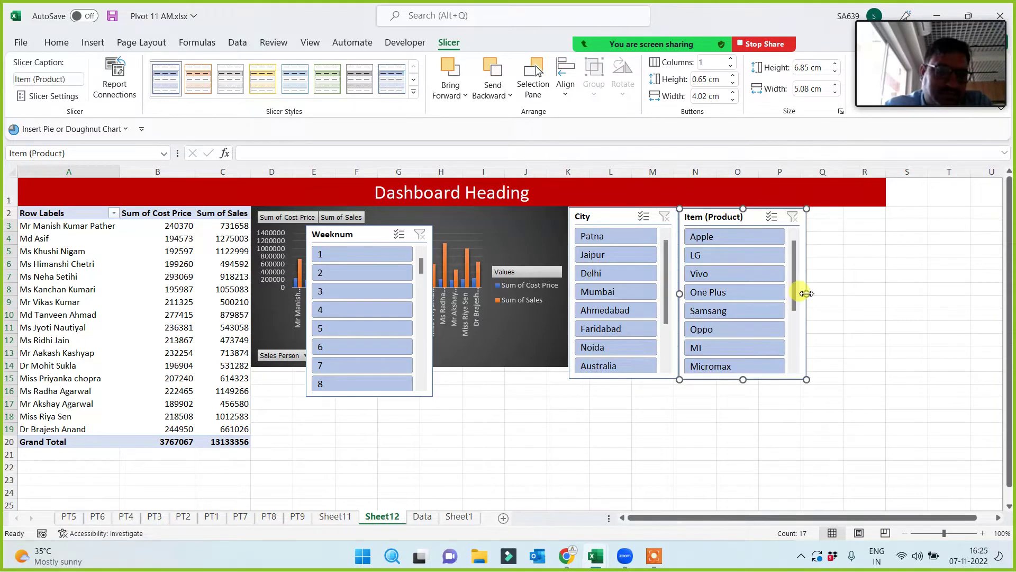
{"action": "left_click_drag", "start_coordinate": [794, 293], "coordinate": [791, 293]}
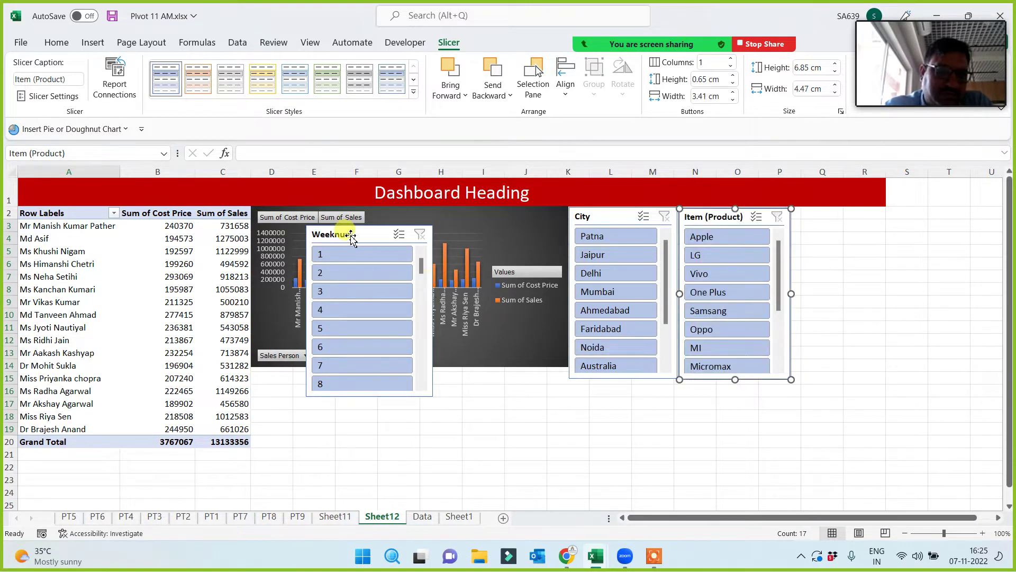
{"action": "left_click_drag", "start_coordinate": [351, 234], "coordinate": [832, 216]}
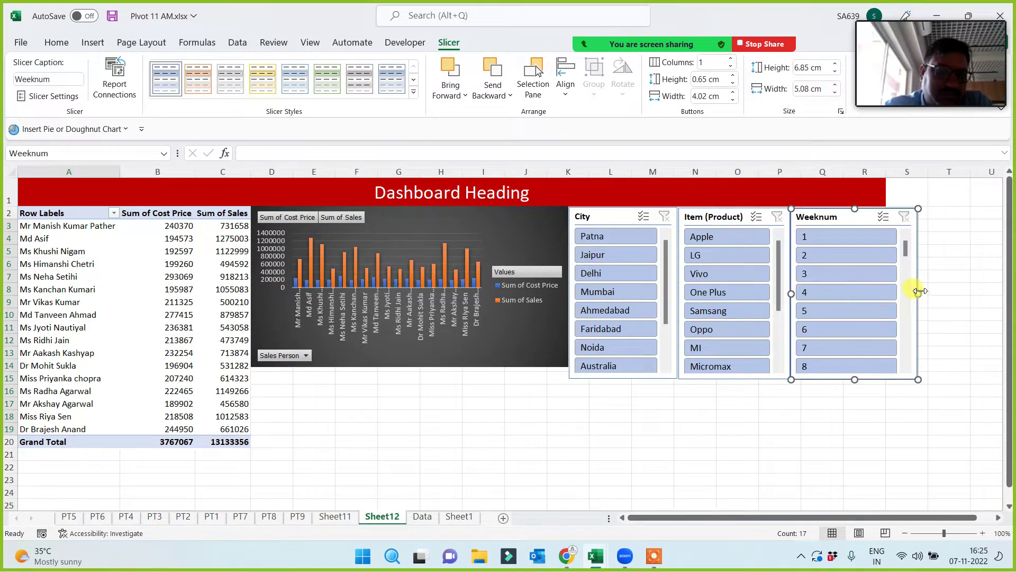
{"action": "left_click_drag", "start_coordinate": [918, 290], "coordinate": [887, 292]}
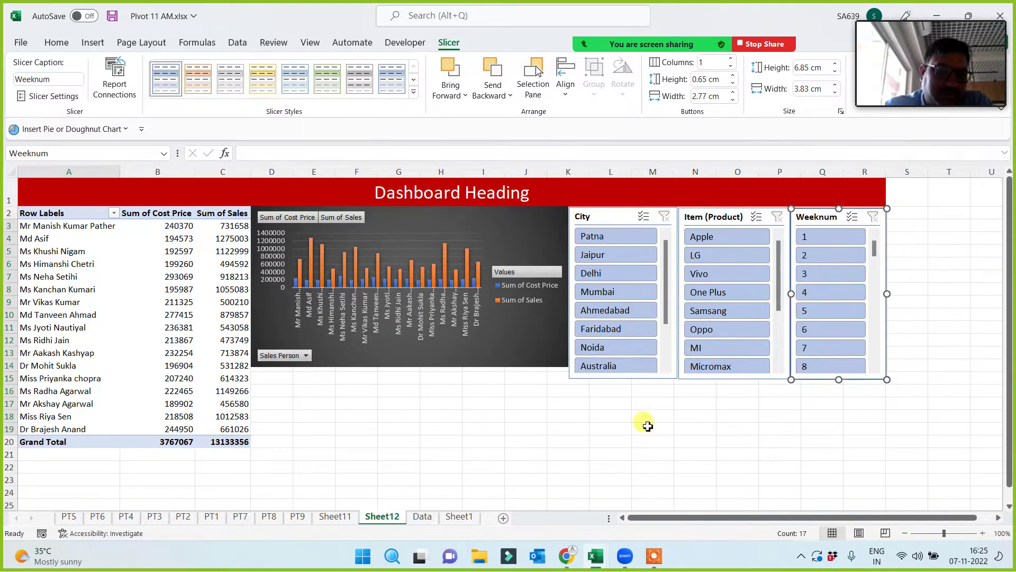
Add an outside border around the whole dashboard range A1:R20.
{"action": "left_click_drag", "start_coordinate": [56, 190], "coordinate": [249, 445]}
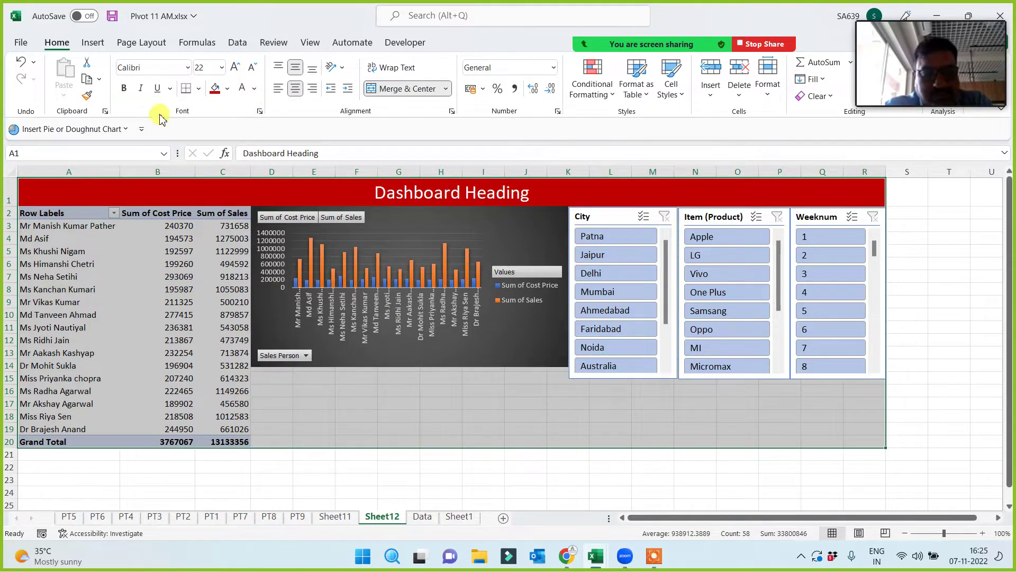
{"action": "left_click", "coordinate": [199, 93]}
{"action": "left_click", "coordinate": [200, 261]}
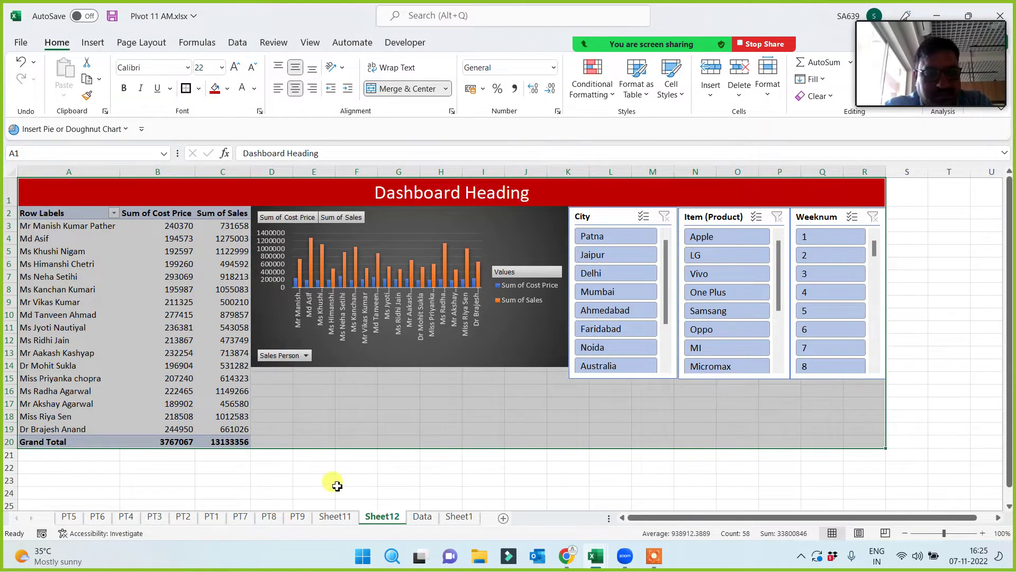
Set the worksheet zoom to 110% to fit the dashboard's width and deselect the dashboard range to check its border.
{"action": "left_click", "coordinate": [950, 534]}
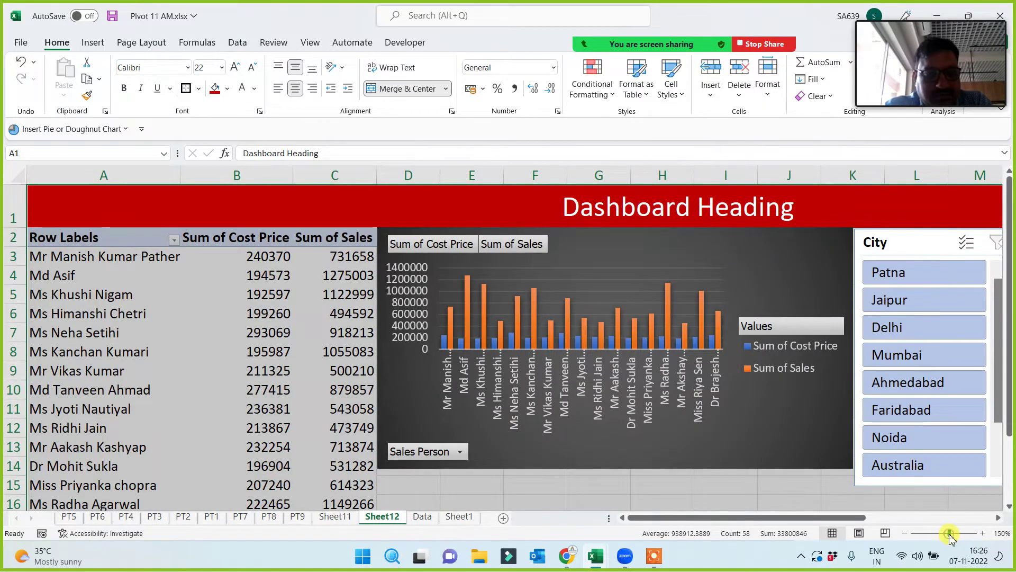
{"action": "left_click", "coordinate": [949, 536]}
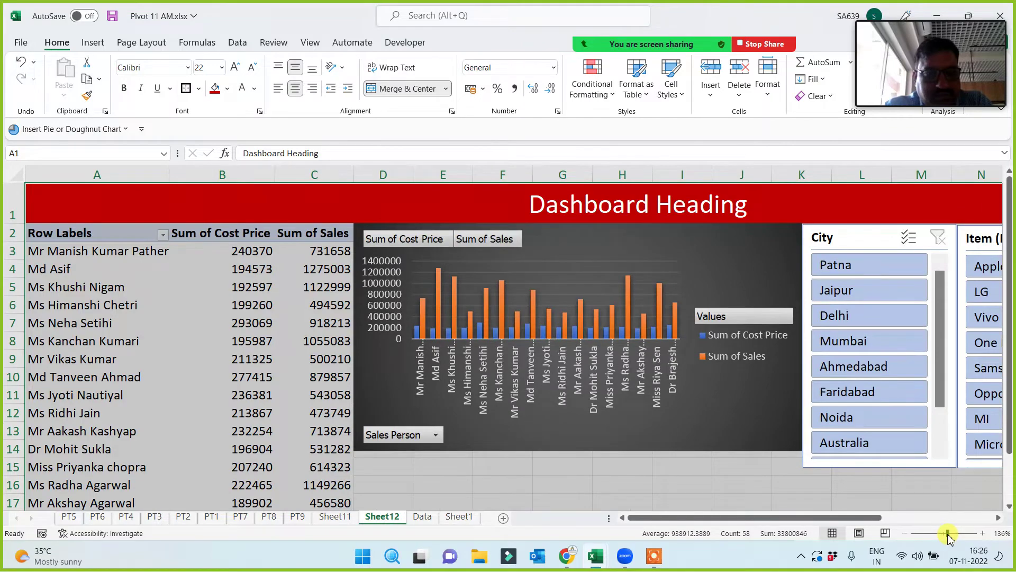
{"action": "left_click_drag", "start_coordinate": [948, 535], "coordinate": [945, 535]}
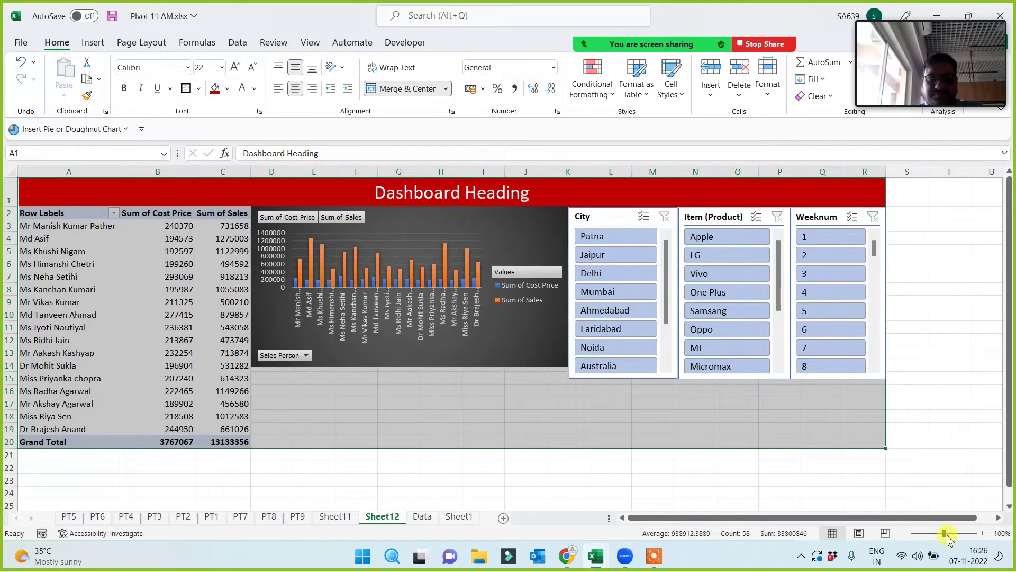
{"action": "left_click", "coordinate": [982, 534]}
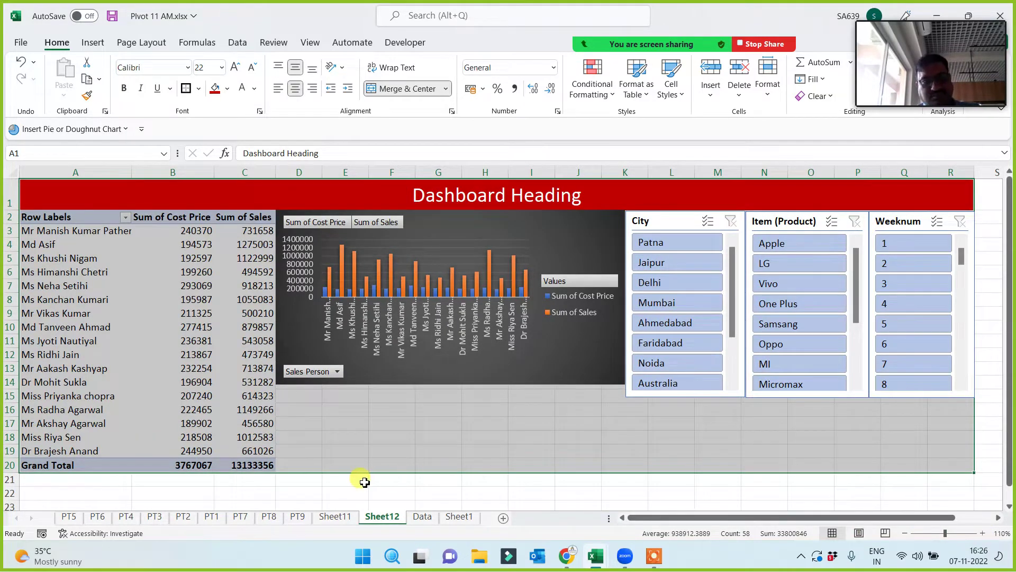
{"action": "left_click", "coordinate": [332, 491]}
{"action": "left_click_drag", "start_coordinate": [63, 197], "coordinate": [726, 467]}
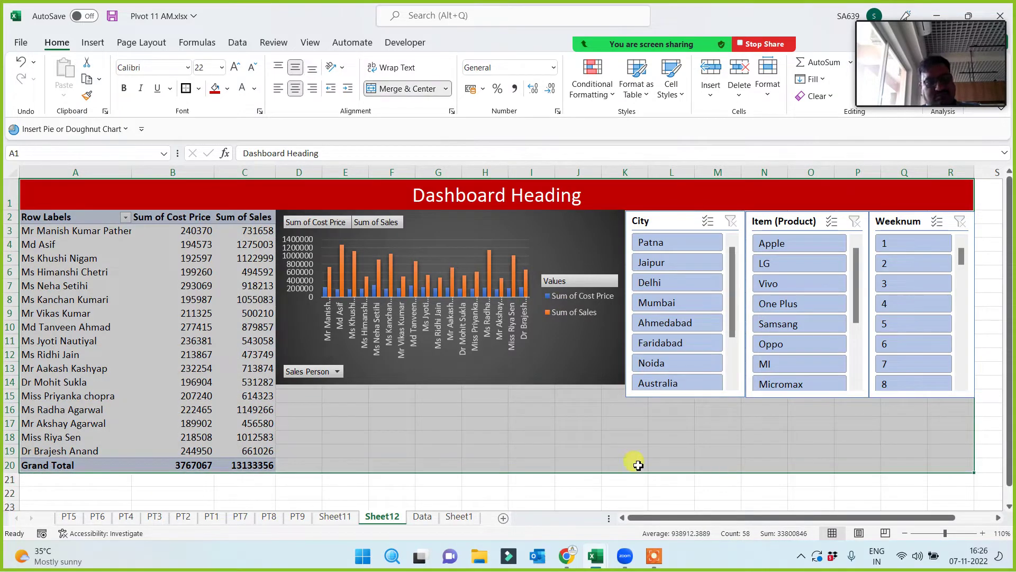
{"action": "left_click", "coordinate": [362, 421]}
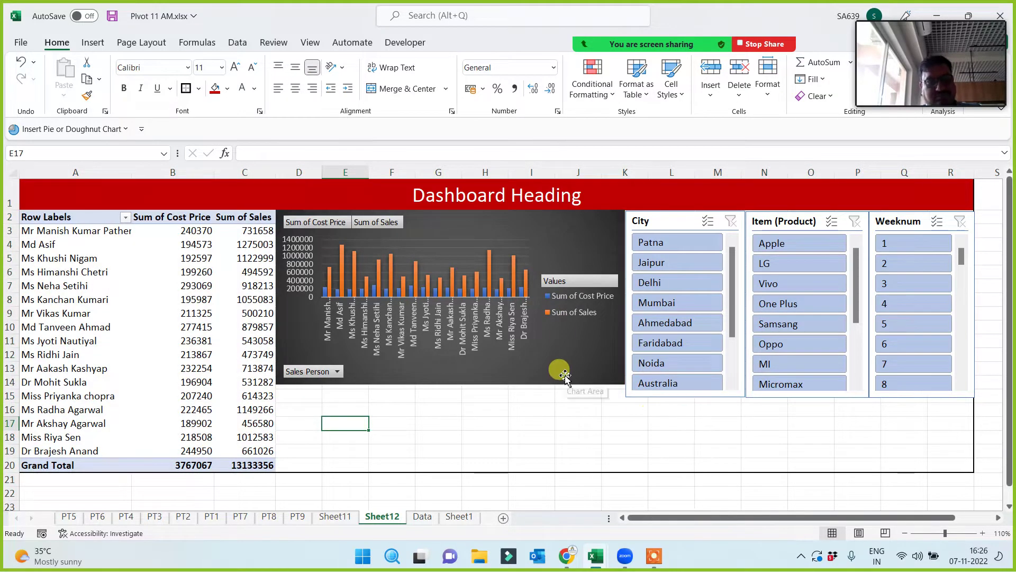
Shorten the City, Item (Product) and Weeknum slicers so their lower edges line up with the PivotChart's bottom edge.
{"action": "left_click", "coordinate": [565, 376]}
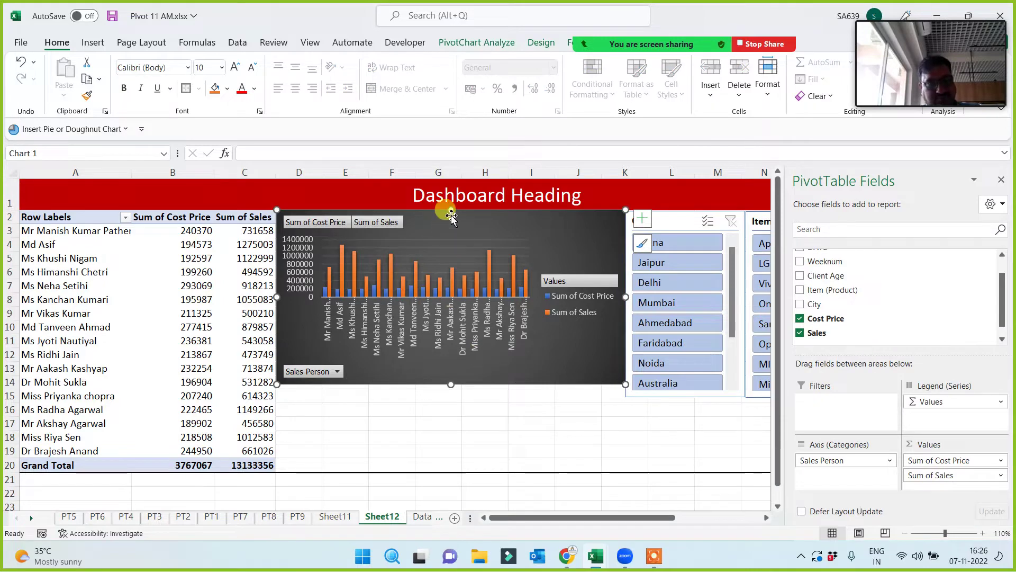
{"action": "left_click", "coordinate": [678, 395]}
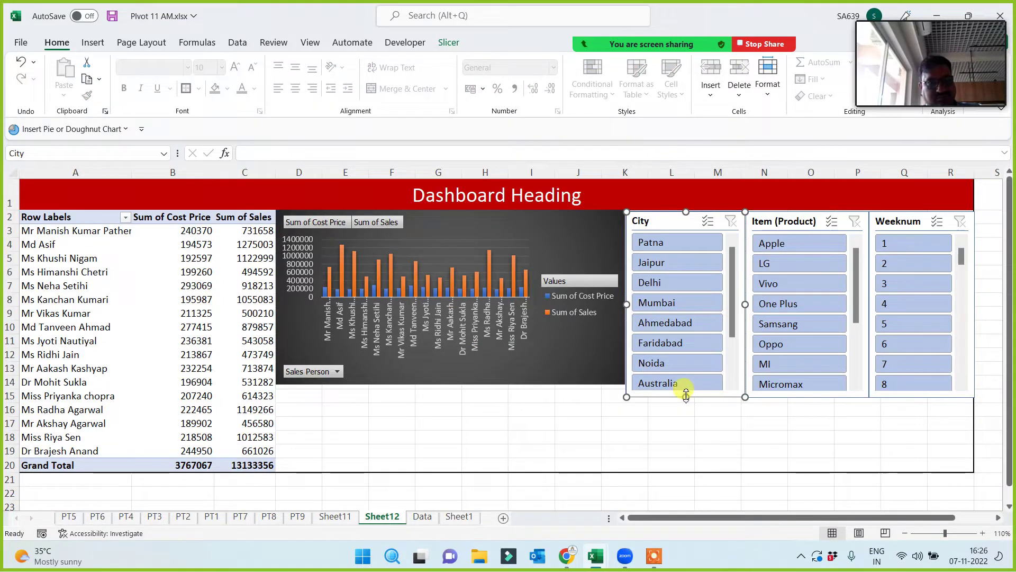
{"action": "left_click_drag", "start_coordinate": [686, 396], "coordinate": [686, 385]}
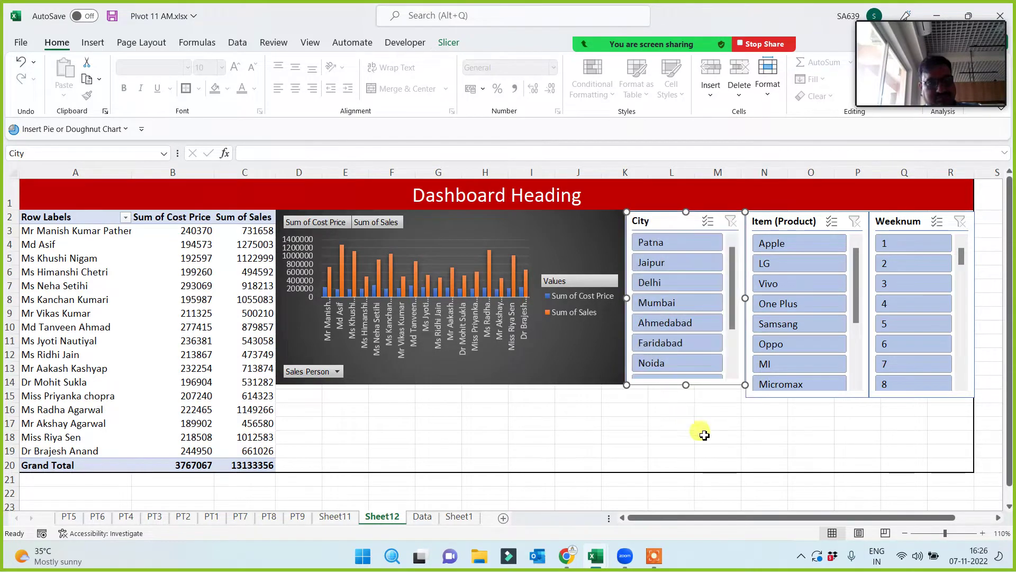
{"action": "left_click", "coordinate": [799, 395]}
{"action": "left_click_drag", "start_coordinate": [808, 397], "coordinate": [804, 385]}
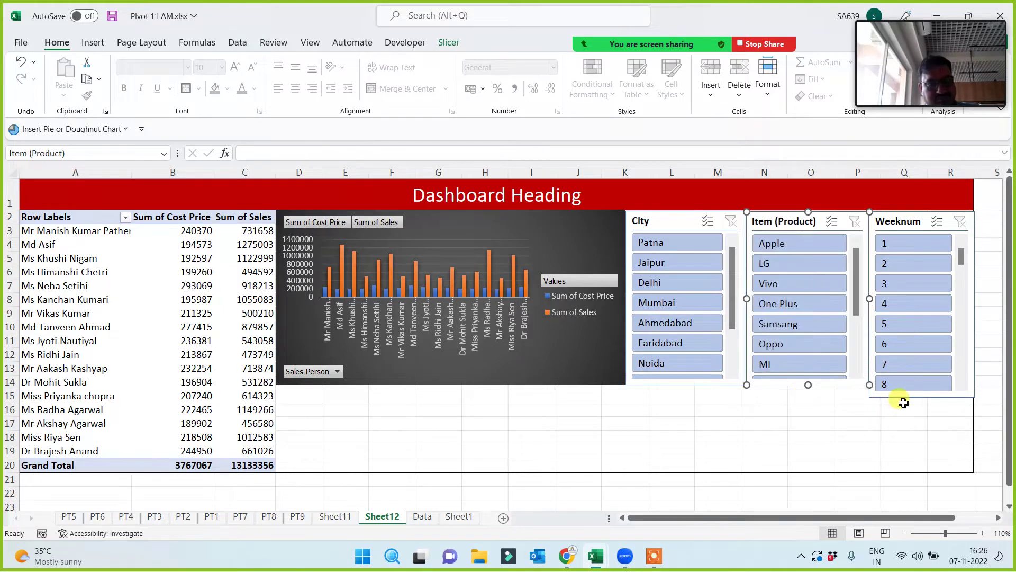
{"action": "left_click", "coordinate": [907, 397]}
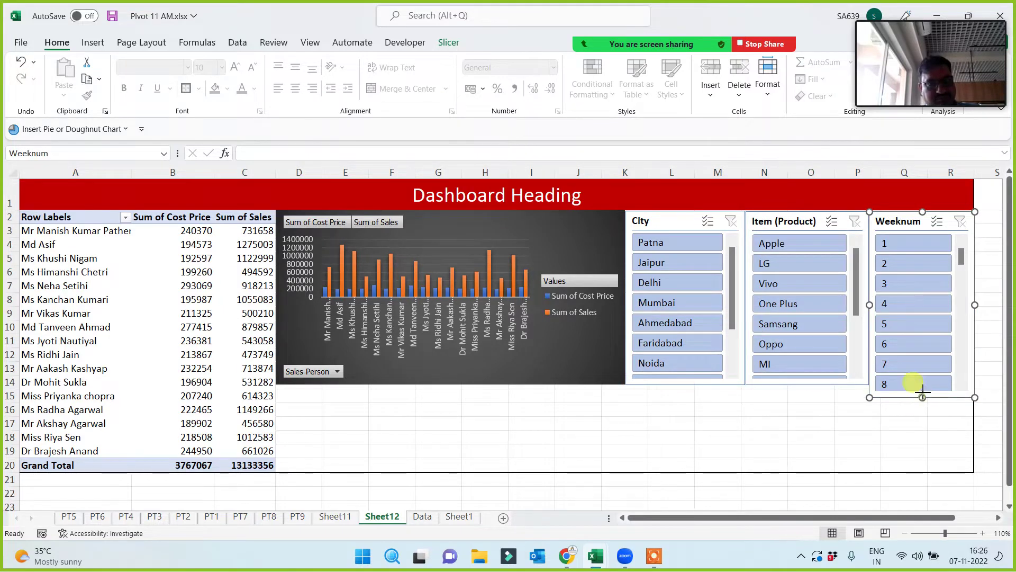
{"action": "left_click_drag", "start_coordinate": [922, 391], "coordinate": [922, 385]}
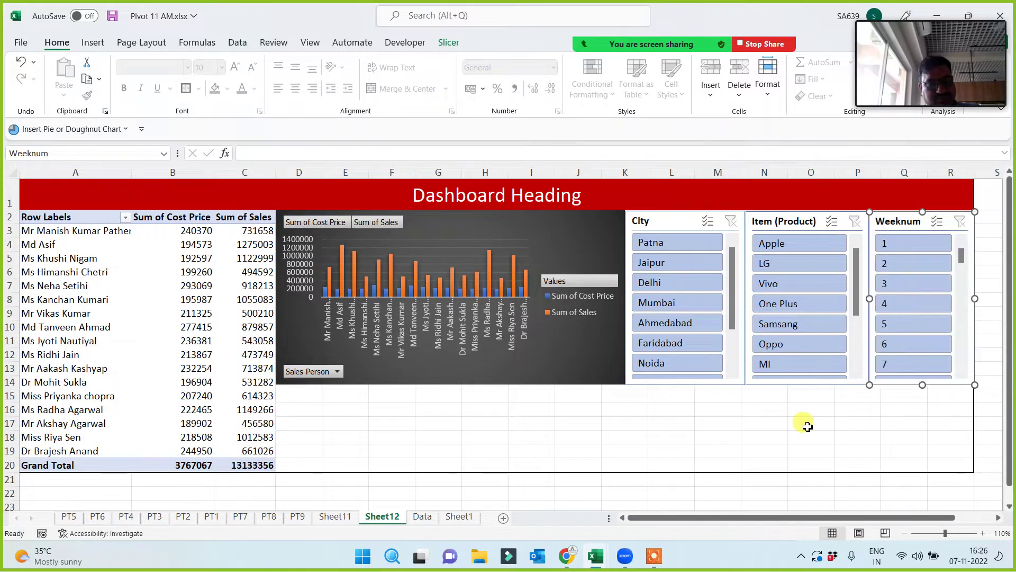
{"action": "left_click", "coordinate": [755, 421]}
{"action": "left_click", "coordinate": [385, 427]}
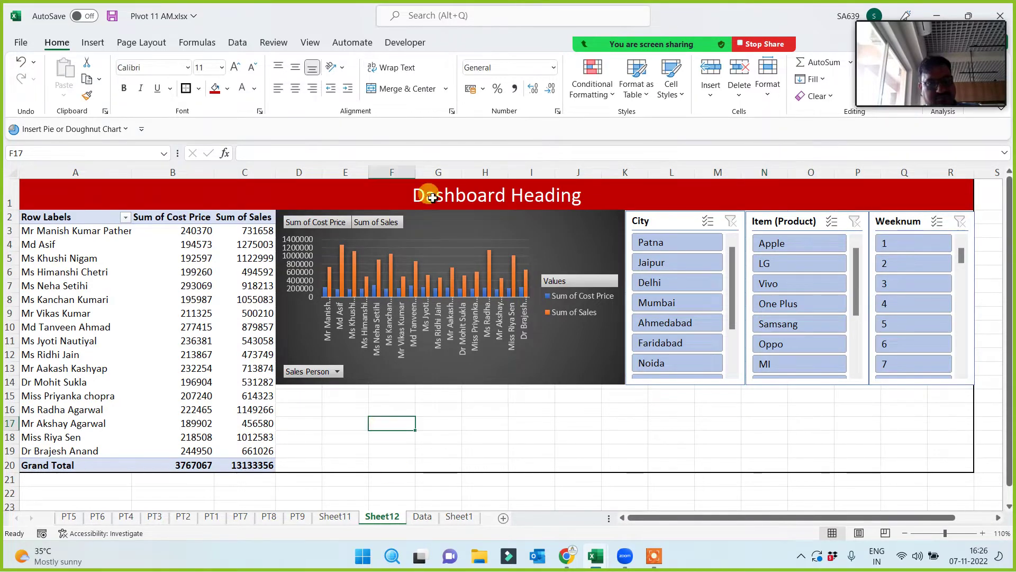
Insert a timeline for the DATE field from the PivotTable.
{"action": "left_click", "coordinate": [168, 286]}
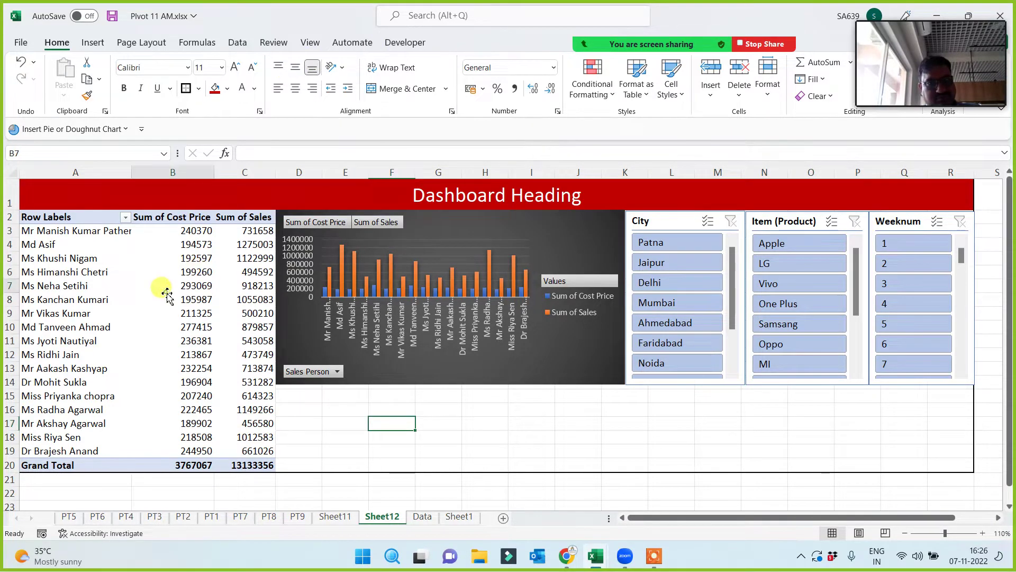
{"action": "left_click", "coordinate": [469, 45]}
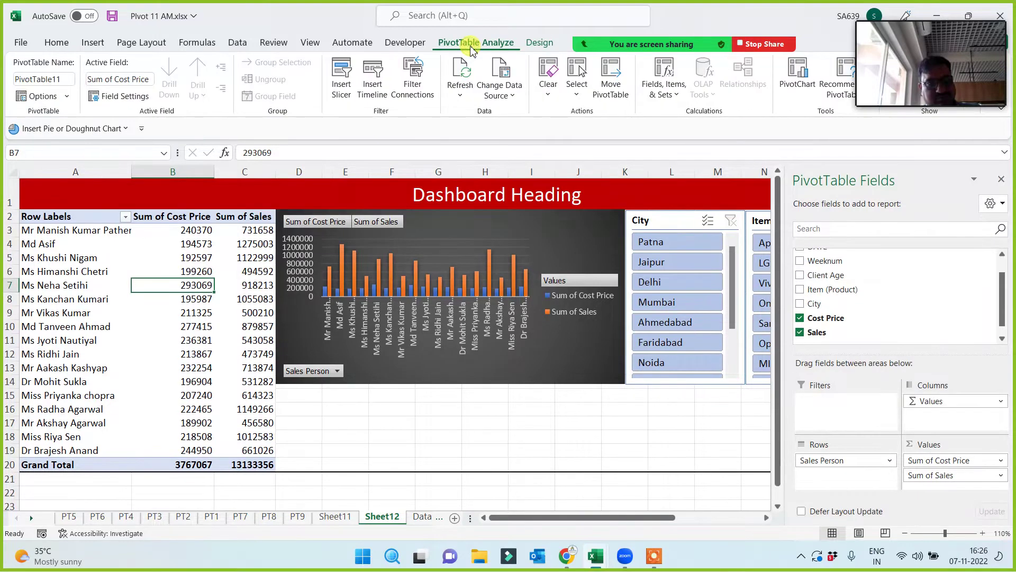
{"action": "left_click", "coordinate": [371, 76]}
{"action": "left_click", "coordinate": [316, 299]}
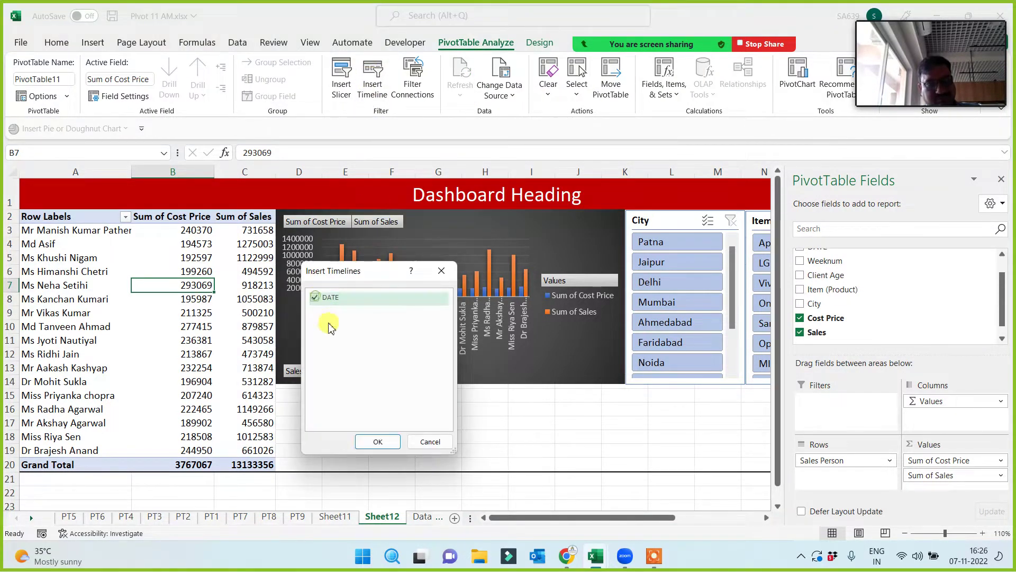
{"action": "left_click", "coordinate": [377, 441]}
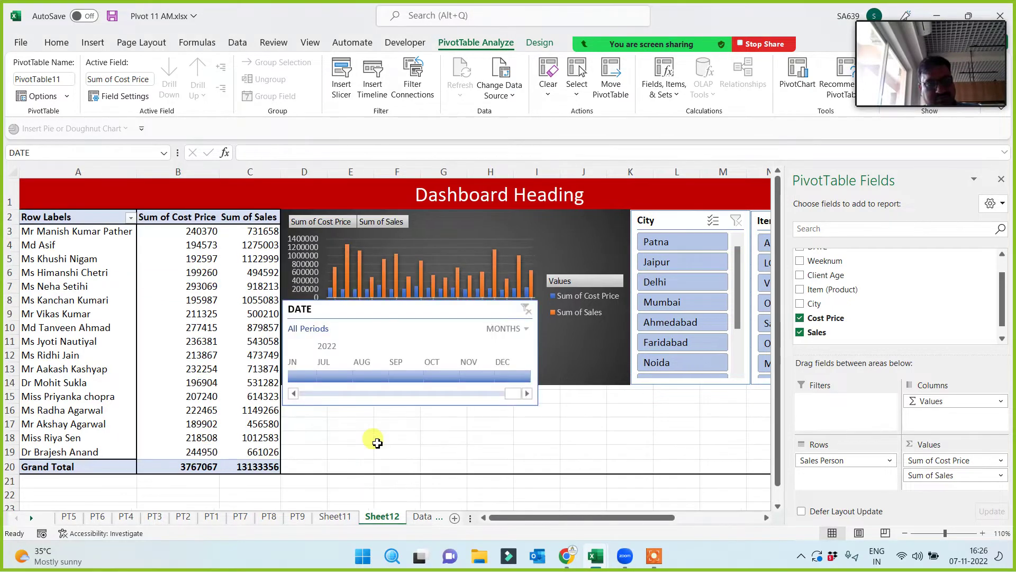
Place the DATE timeline directly below the chart and resize it to about 3.1 cm high and 25.3 cm wide, reaching column R.
{"action": "left_click_drag", "start_coordinate": [385, 302], "coordinate": [394, 392]}
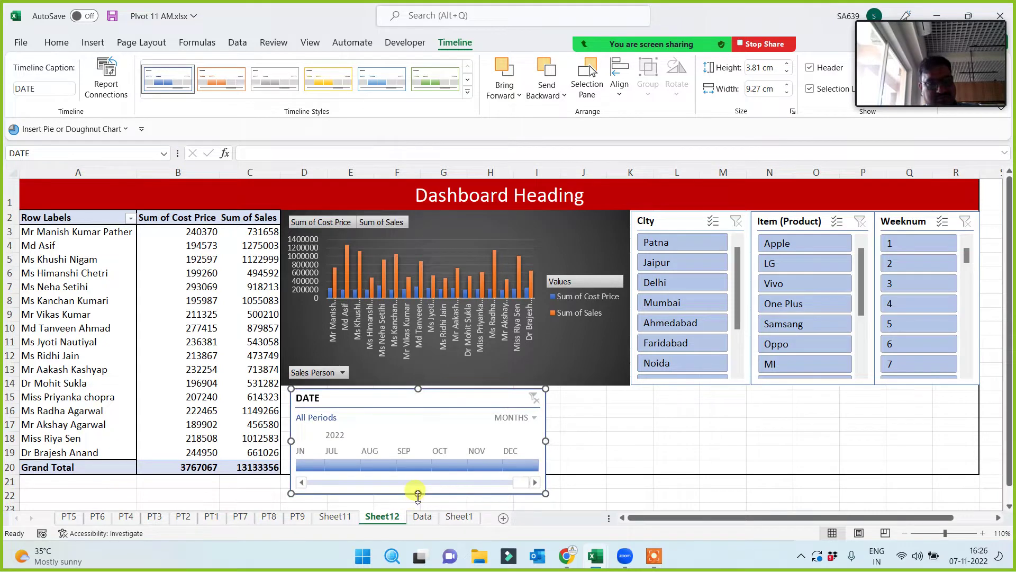
{"action": "left_click_drag", "start_coordinate": [418, 493], "coordinate": [417, 478]}
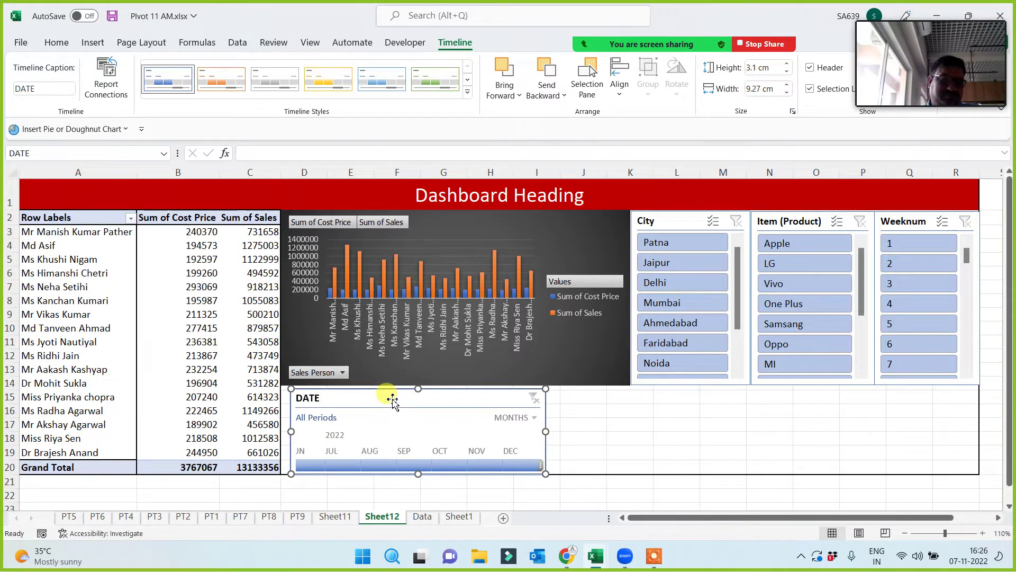
{"action": "left_click_drag", "start_coordinate": [390, 399], "coordinate": [385, 401]}
{"action": "left_click_drag", "start_coordinate": [537, 432], "coordinate": [978, 423]}
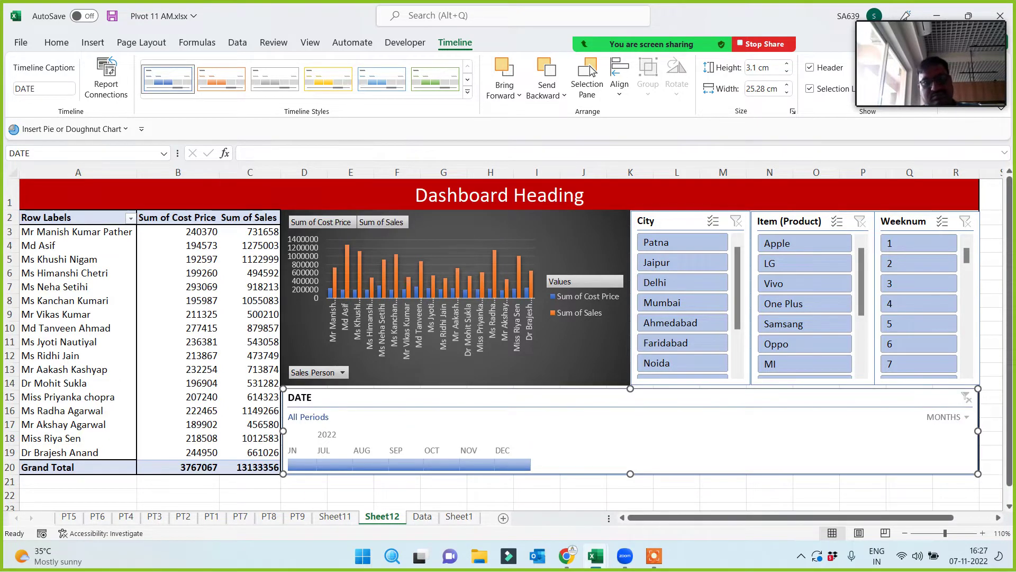
{"action": "left_click", "coordinate": [586, 495]}
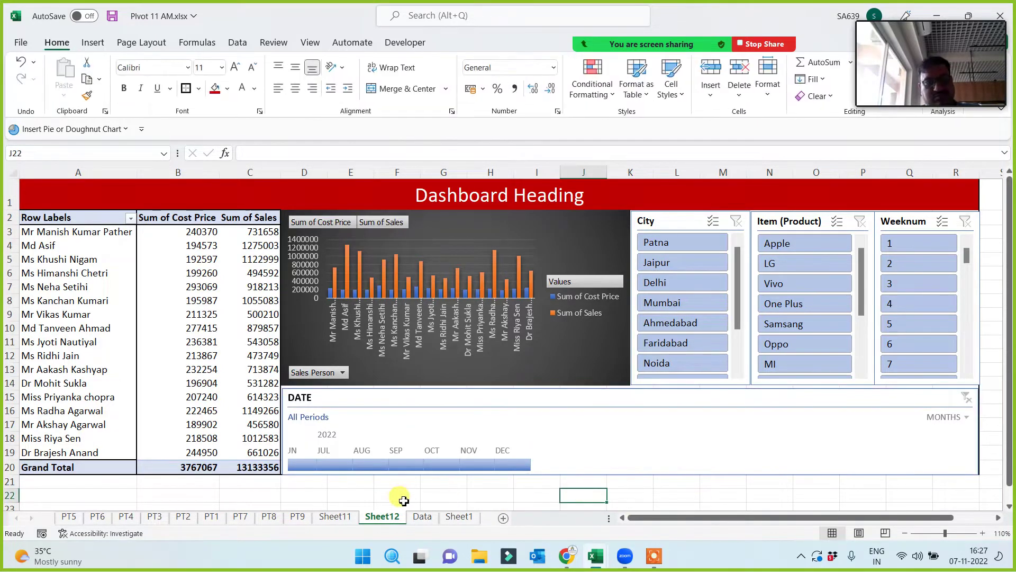
Increase the DATE timeline's height to reveal its scroll bar and scroll it to display June 2021 through December 2022.
{"action": "left_click", "coordinate": [683, 470]}
{"action": "left_click_drag", "start_coordinate": [631, 475], "coordinate": [629, 493]}
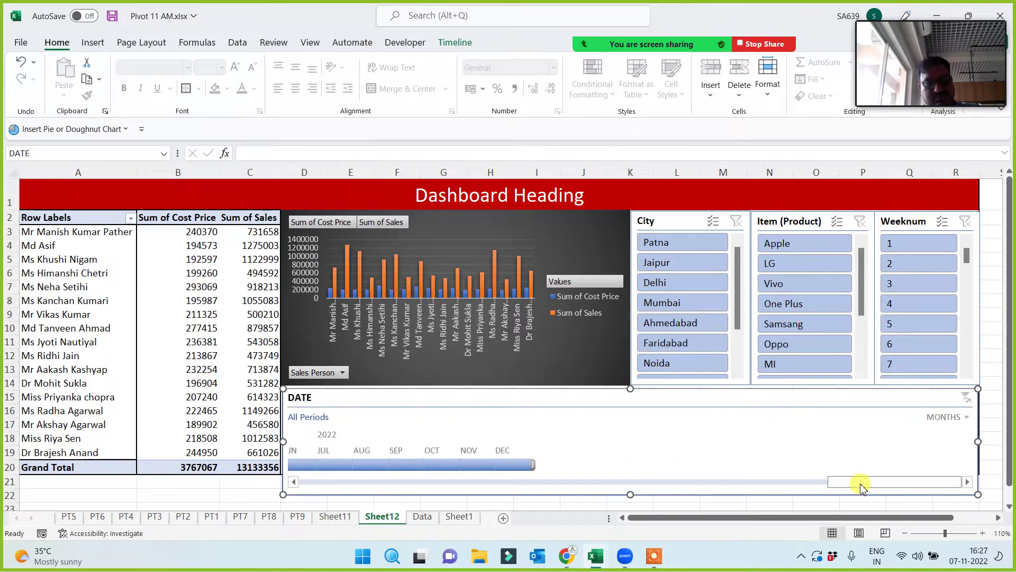
{"action": "left_click_drag", "start_coordinate": [858, 482], "coordinate": [931, 482]}
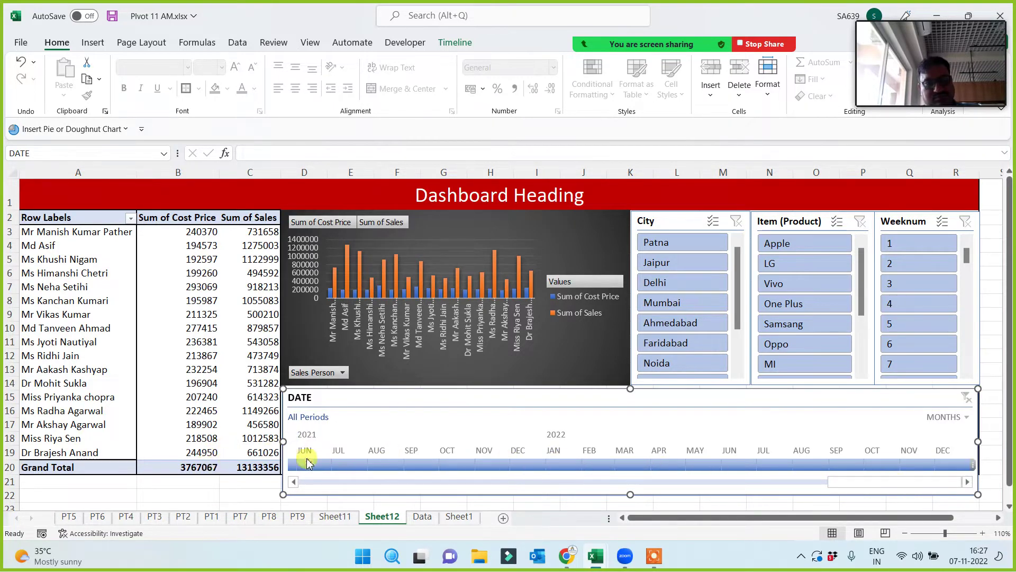
Shorten the PivotChart to end at row 11 and shorten the City, Item (Product) and Weeknum slicers to the same bottom edge.
{"action": "left_click", "coordinate": [565, 369]}
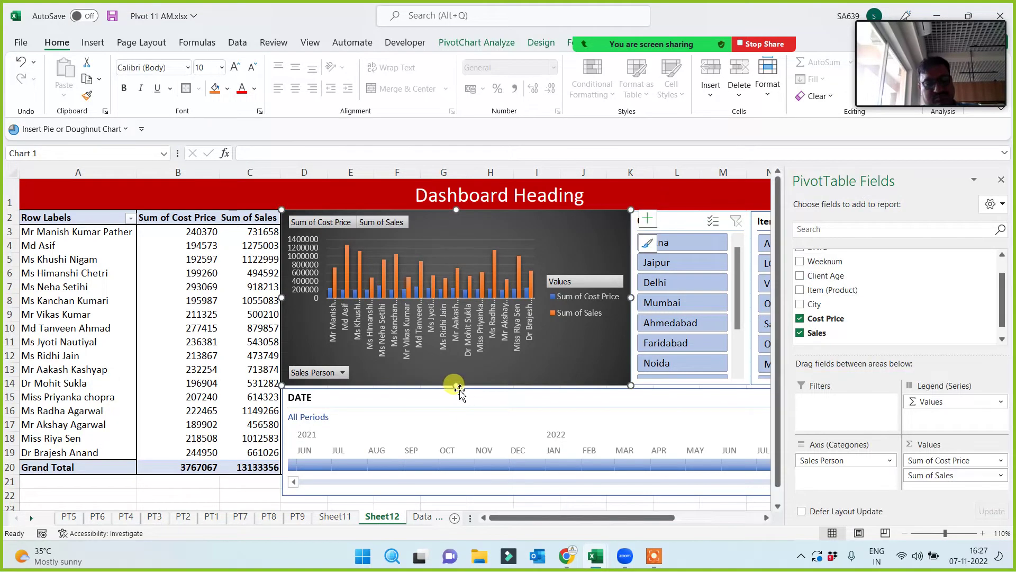
{"action": "left_click_drag", "start_coordinate": [455, 384], "coordinate": [452, 412]}
{"action": "left_click", "coordinate": [695, 385]}
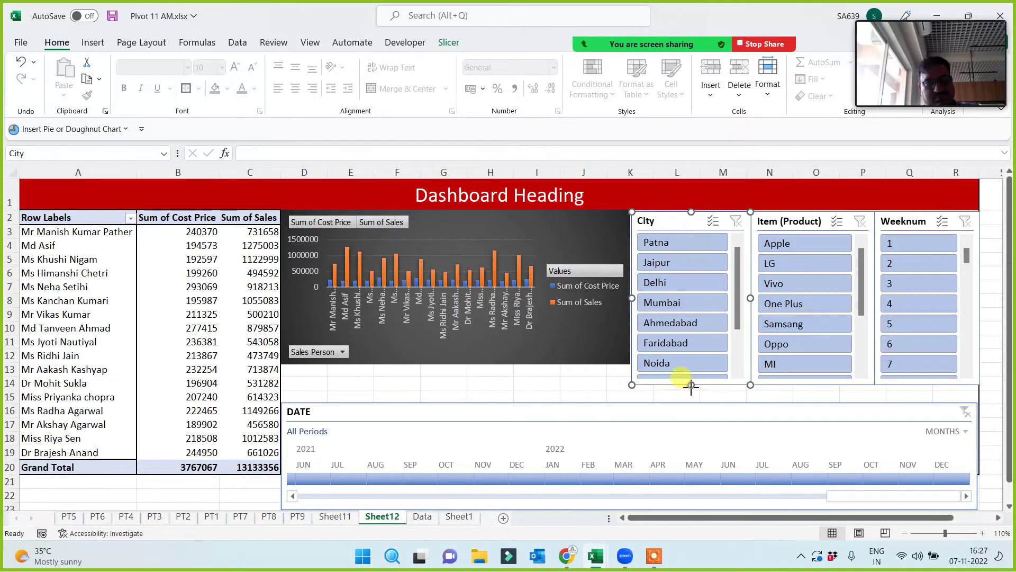
{"action": "left_click_drag", "start_coordinate": [691, 385], "coordinate": [689, 366]}
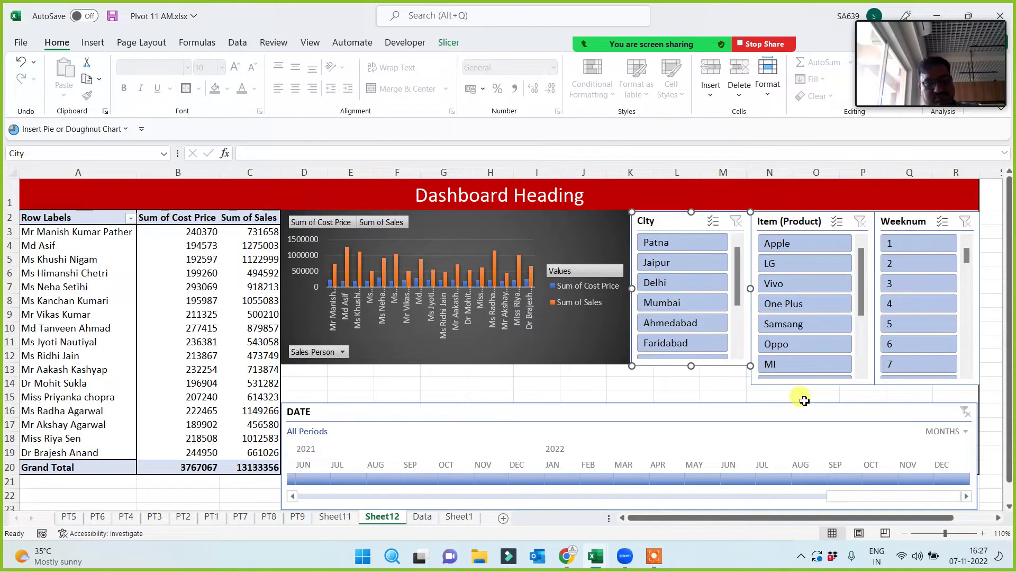
{"action": "left_click", "coordinate": [800, 384]}
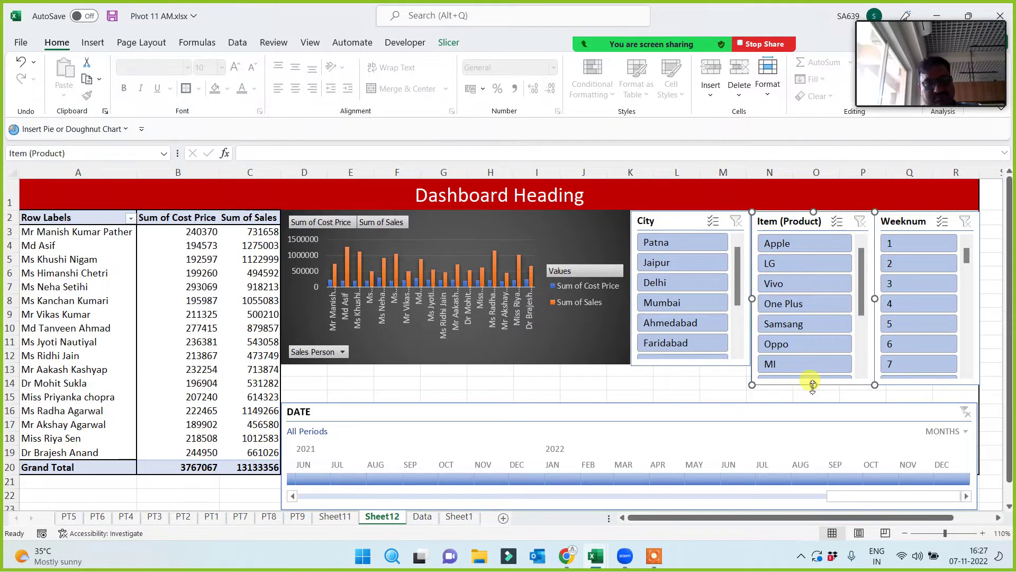
{"action": "left_click_drag", "start_coordinate": [813, 384], "coordinate": [810, 365]}
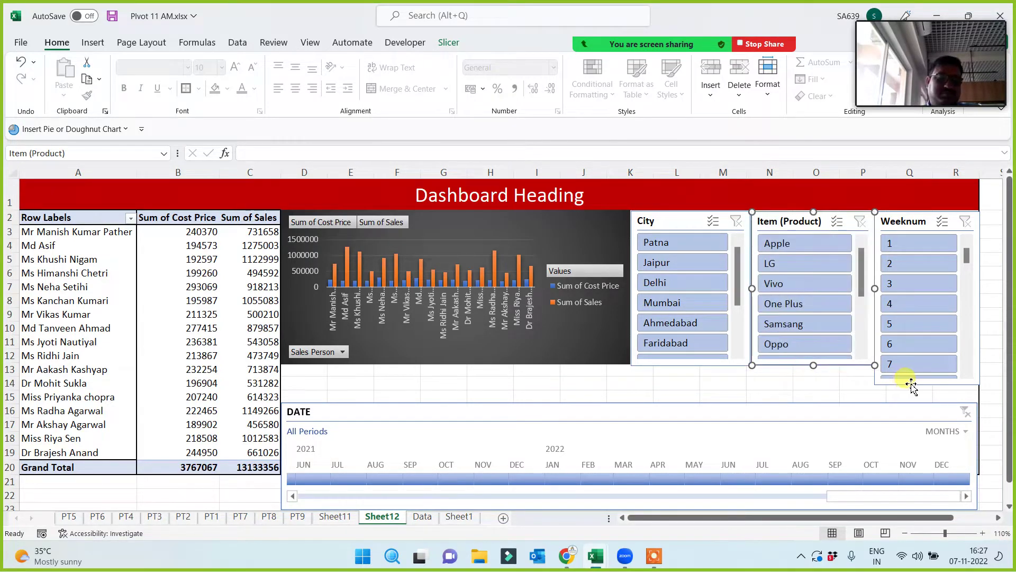
{"action": "left_click", "coordinate": [929, 385]}
{"action": "left_click_drag", "start_coordinate": [930, 383], "coordinate": [929, 365]}
Move the DATE timeline up against the chart and slicers so it ends at row 20, and scroll it back to January 2015.
{"action": "left_click_drag", "start_coordinate": [617, 413], "coordinate": [614, 374]}
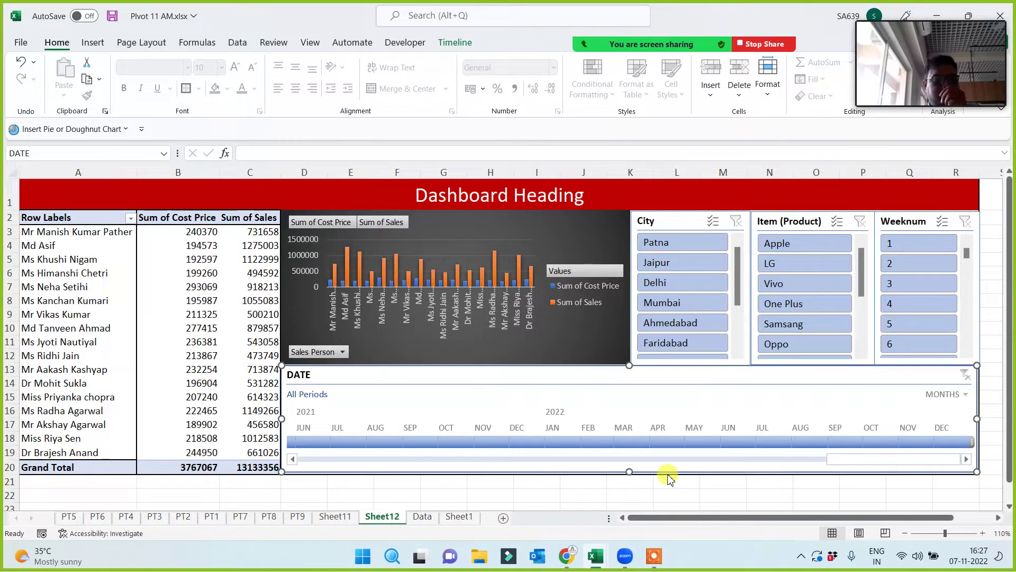
{"action": "left_click", "coordinate": [768, 494]}
{"action": "left_click_drag", "start_coordinate": [852, 459], "coordinate": [573, 479]}
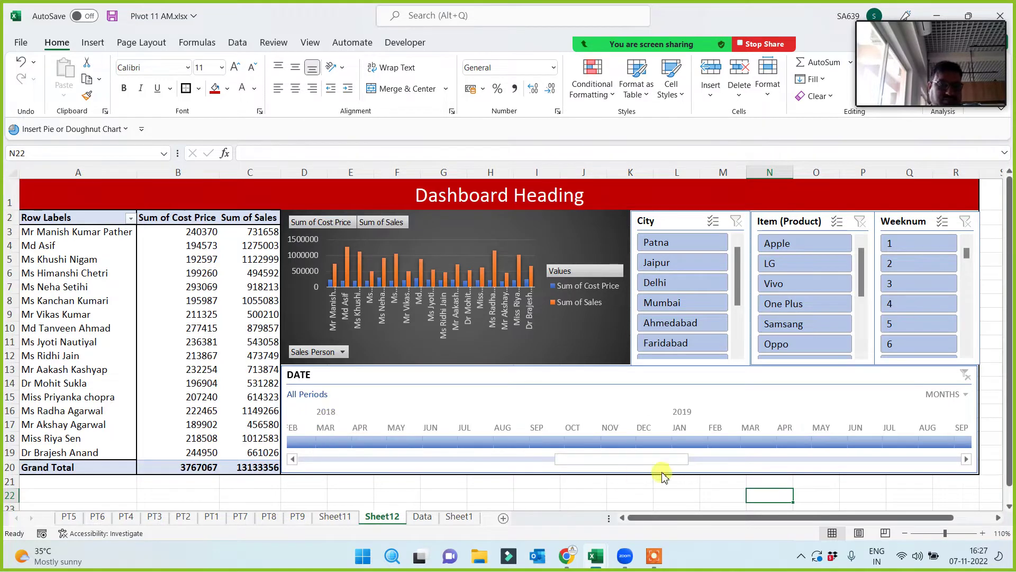
{"action": "left_click_drag", "start_coordinate": [632, 460], "coordinate": [341, 465]}
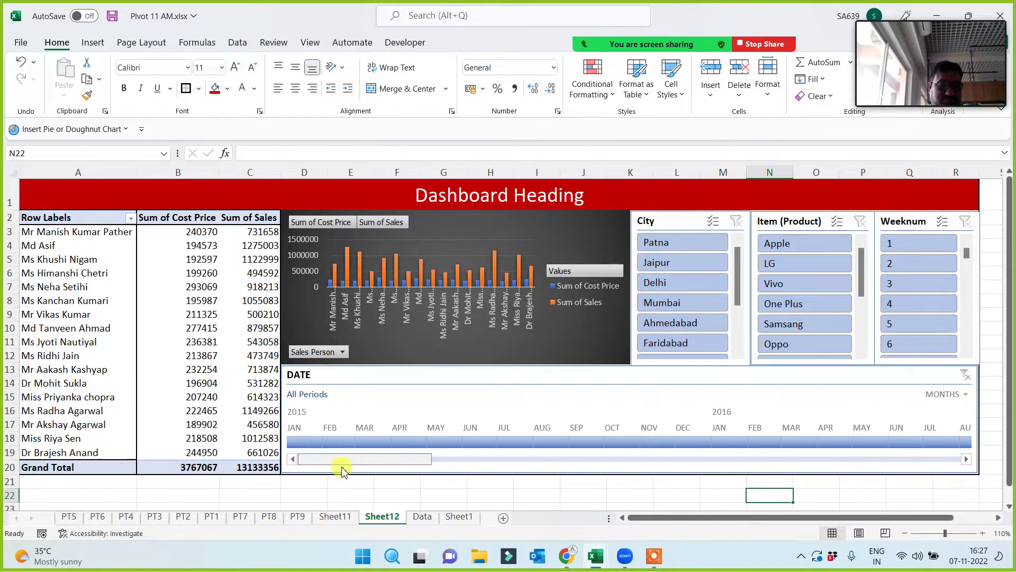
{"action": "left_click", "coordinate": [399, 493]}
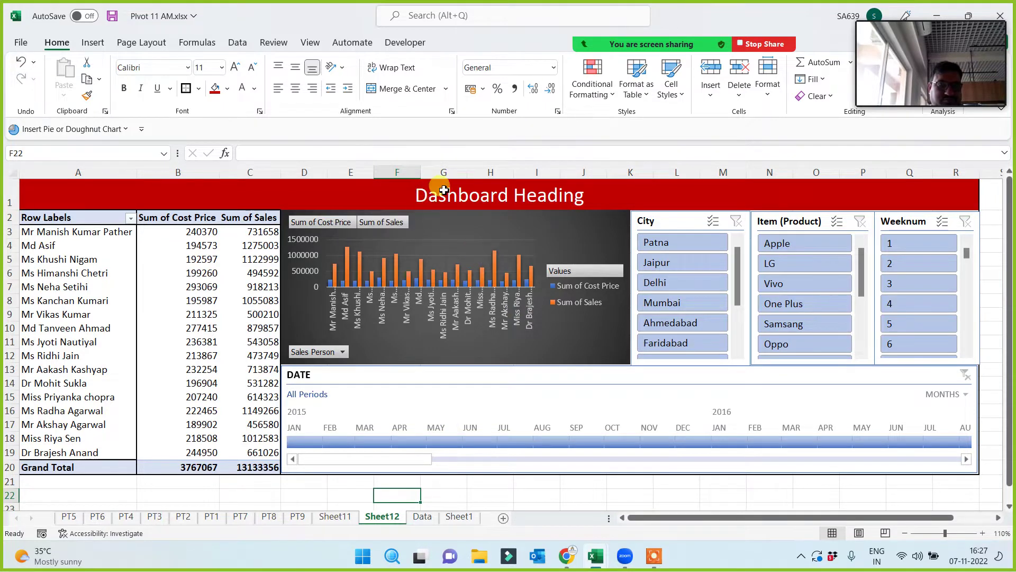
Change the dashboard heading in the merged cell A1 to "Pivot Table Dashboard".
{"action": "double_click", "coordinate": [588, 194]}
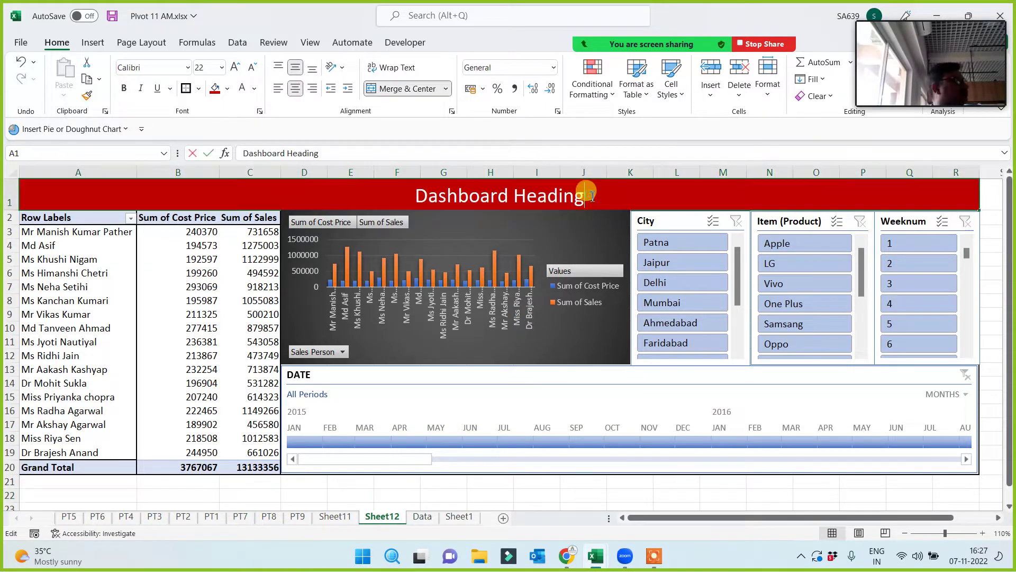
{"action": "type", "text": "-"}
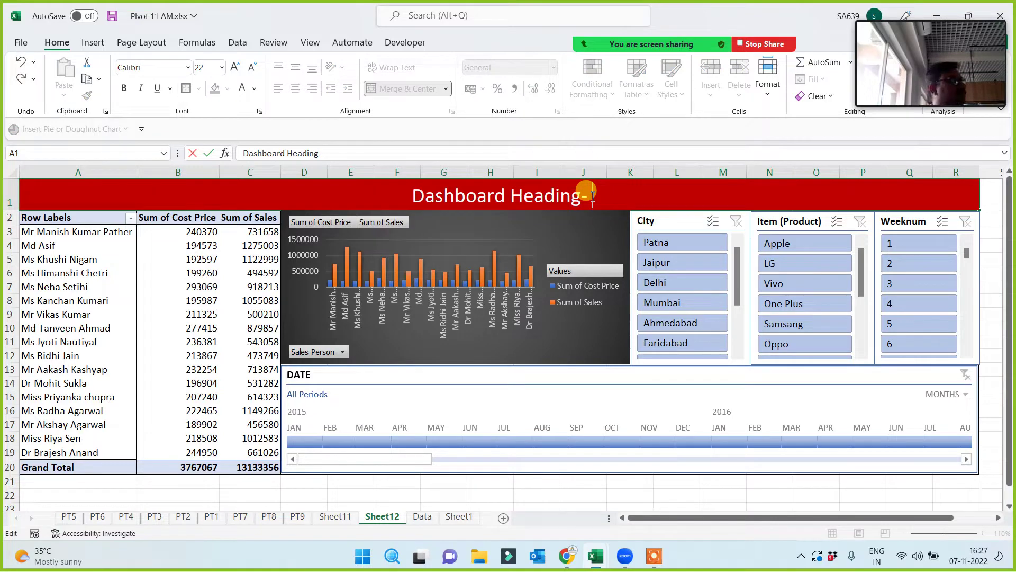
{"action": "key", "text": "BackSpace"}
{"action": "key", "text": "BackSpace"}
{"action": "key", "text": "BackSpace"}
{"action": "key", "text": "BackSpace"}
{"action": "key", "text": "BackSpace"}
{"action": "key", "text": "BackSpace"}
{"action": "key", "text": "BackSpace"}
{"action": "key", "text": "BackSpace"}
{"action": "key", "text": "BackSpace"}
{"action": "key", "text": "BackSpace"}
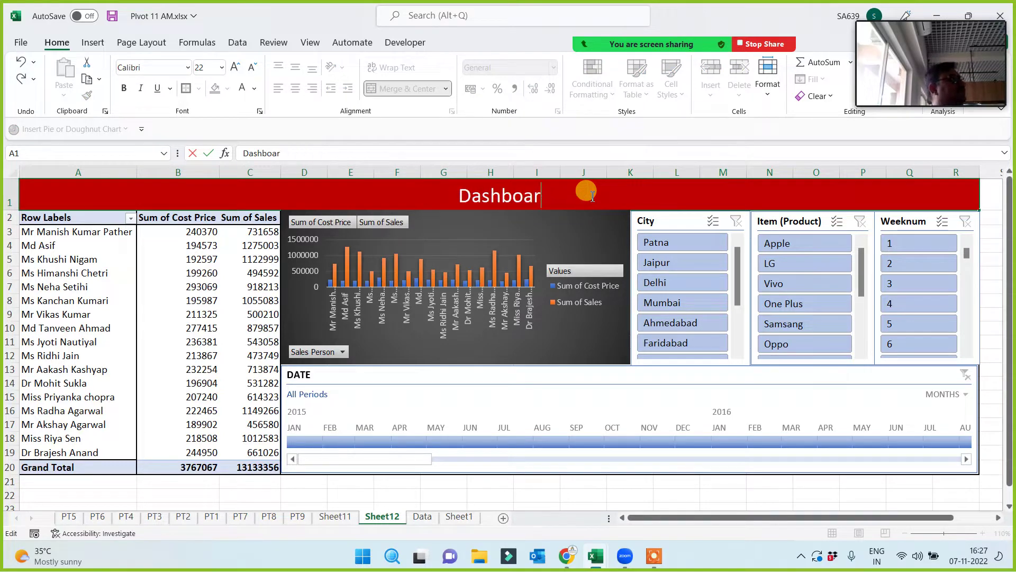
{"action": "type", "text": "d"}
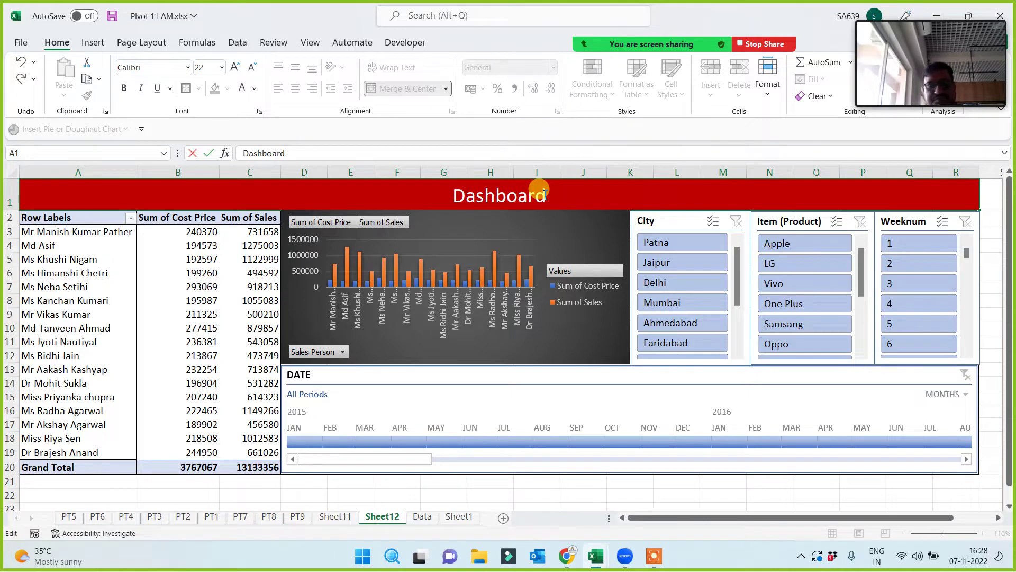
{"action": "key", "text": "Home"}
{"action": "type", "text": "Pivot "}
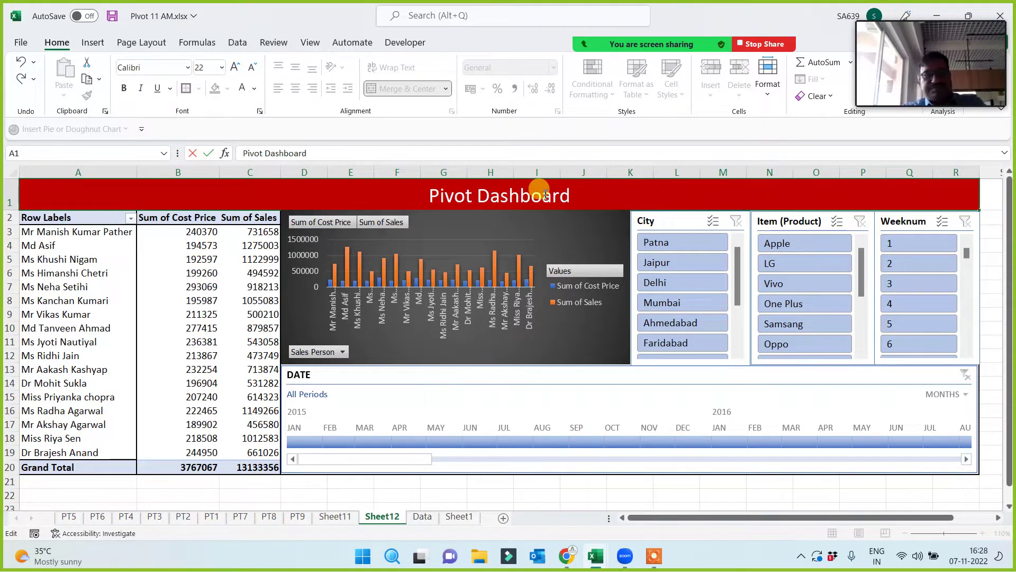
{"action": "type", "text": "Tabl"}
{"action": "key", "text": "BackSpace"}
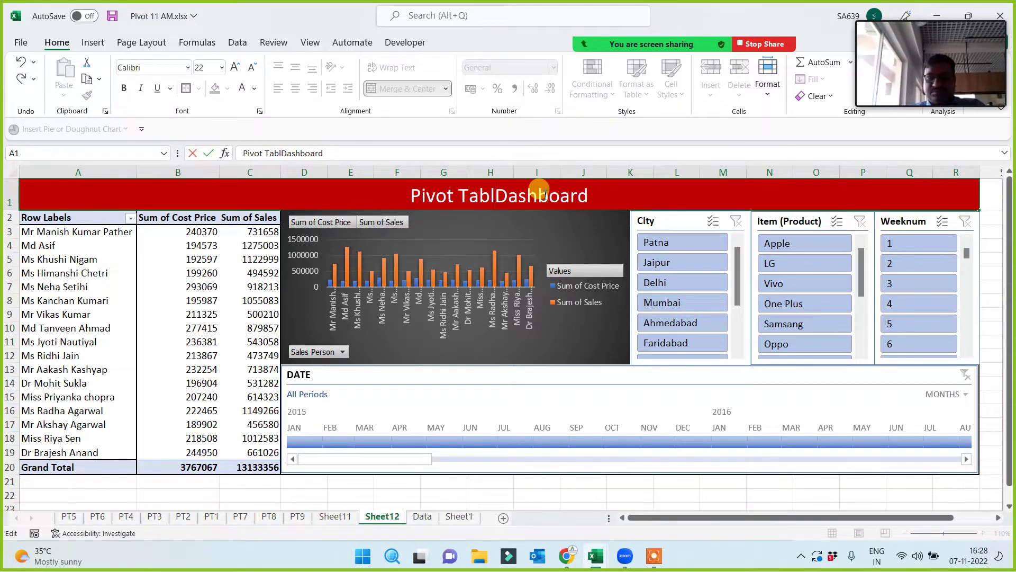
{"action": "type", "text": "e"}
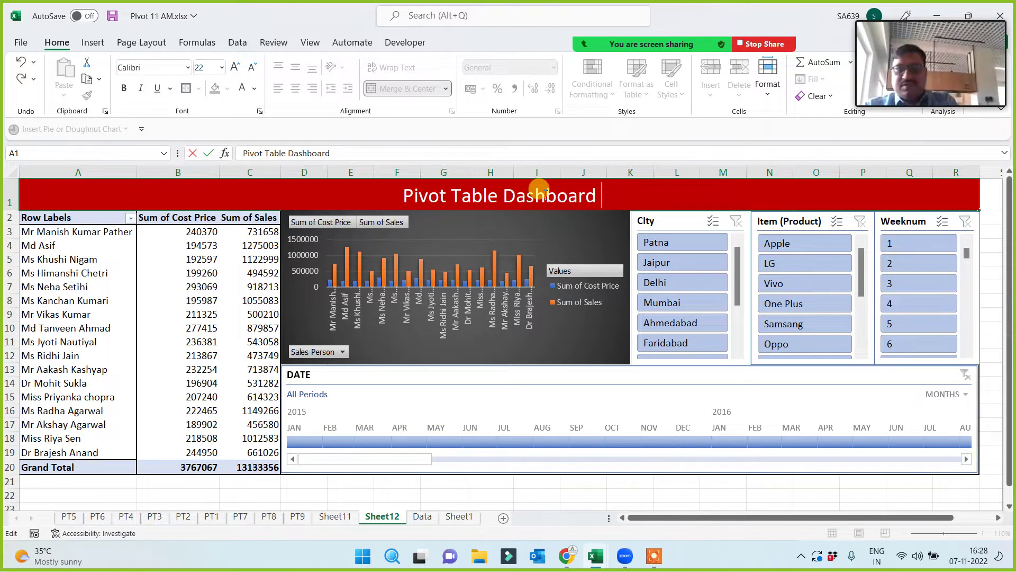
Extend the heading with "Person Wise Sales Analysis" and separate it from "Pivot Table Dashboard" with a hyphen.
{"action": "type", "text": "Pe"}
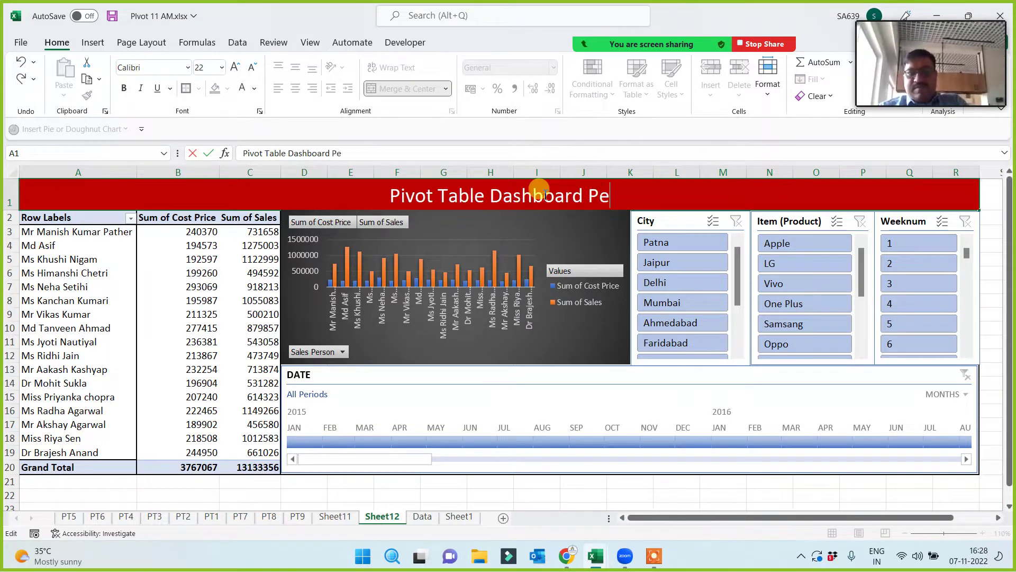
{"action": "type", "text": "rson Wise Sales"}
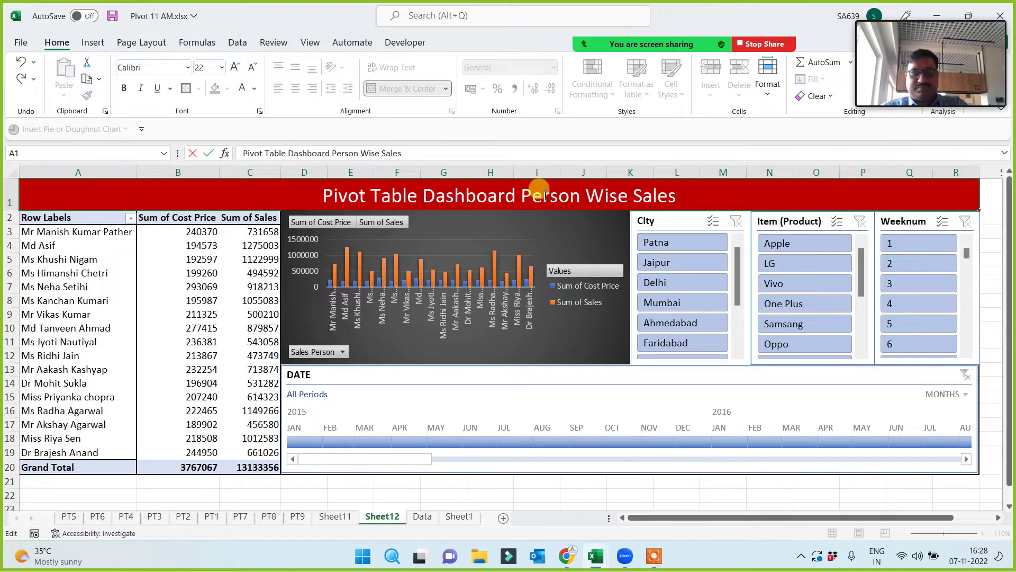
{"action": "type", "text": " Analysis"}
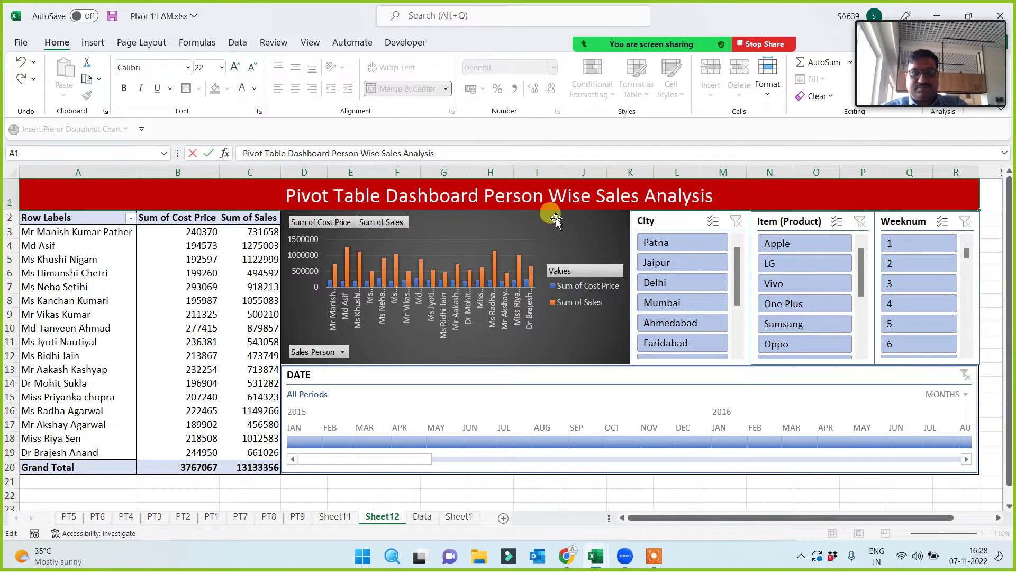
{"action": "left_click", "coordinate": [486, 194]}
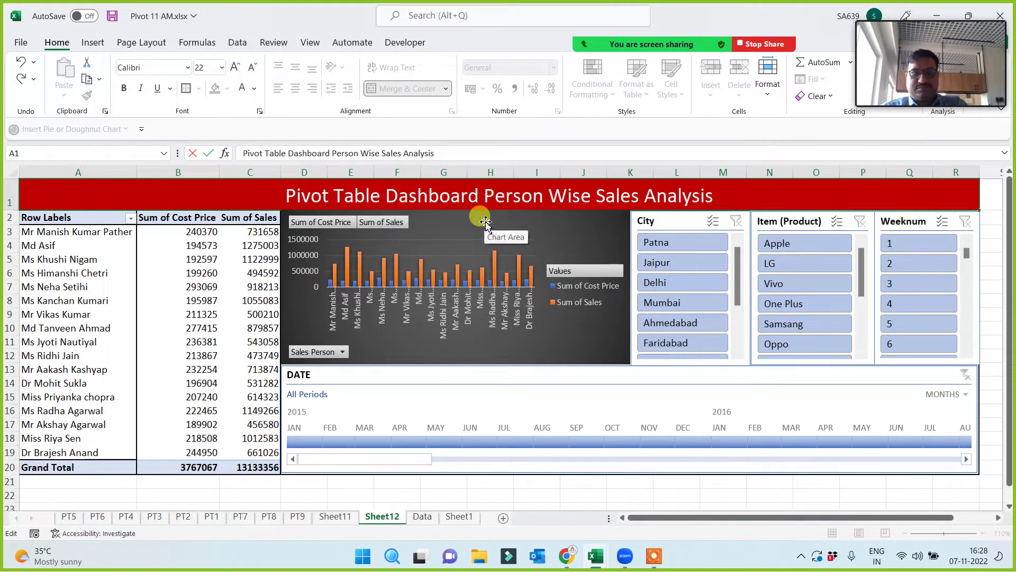
{"action": "type", "text": "-"}
{"action": "left_click", "coordinate": [550, 496]}
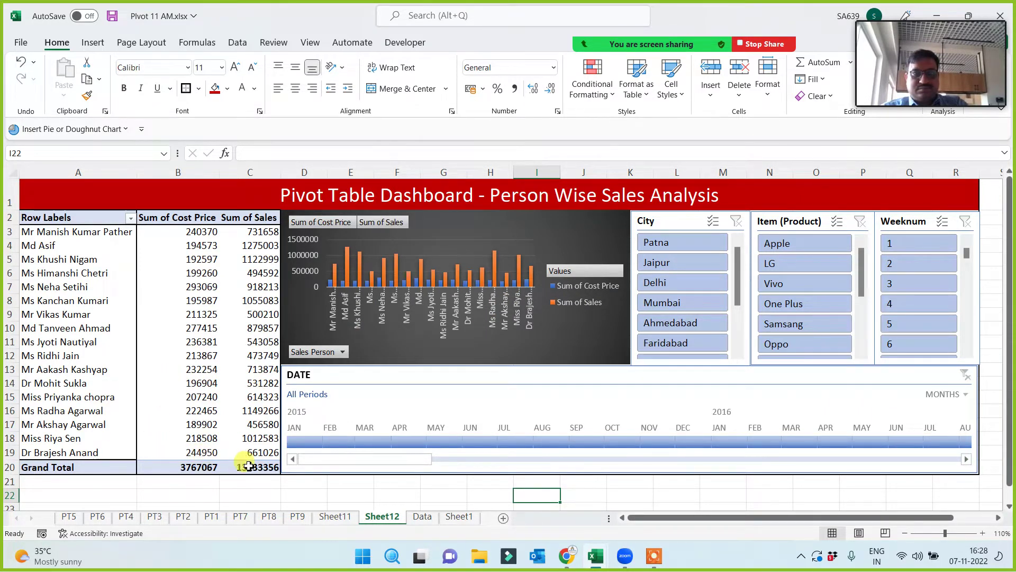
Look through the source table on the Data sheet, from its first record to its last and back.
{"action": "left_click", "coordinate": [422, 516]}
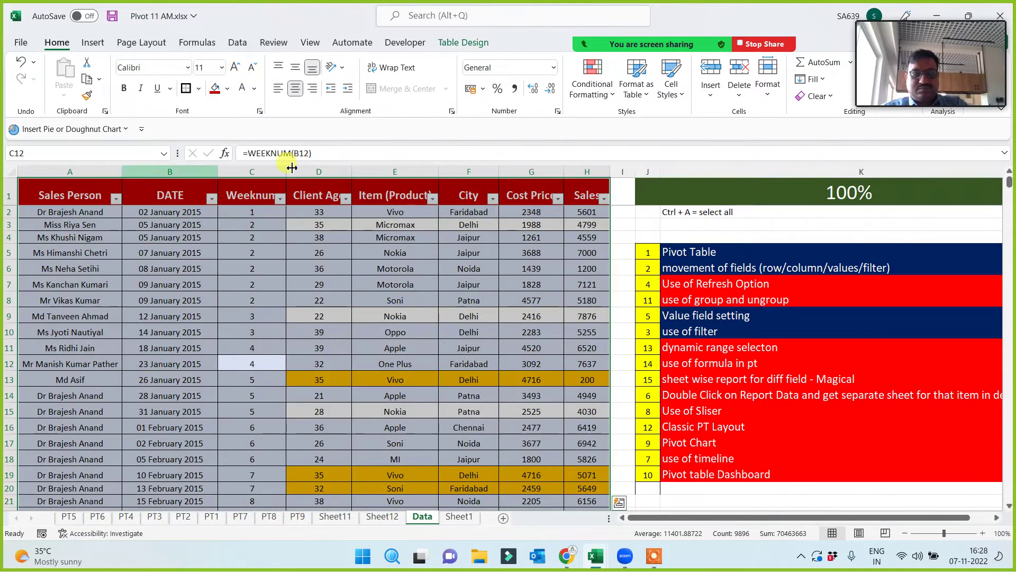
{"action": "scroll", "coordinate": [470, 357], "scroll_direction": "down", "scroll_amount": 6}
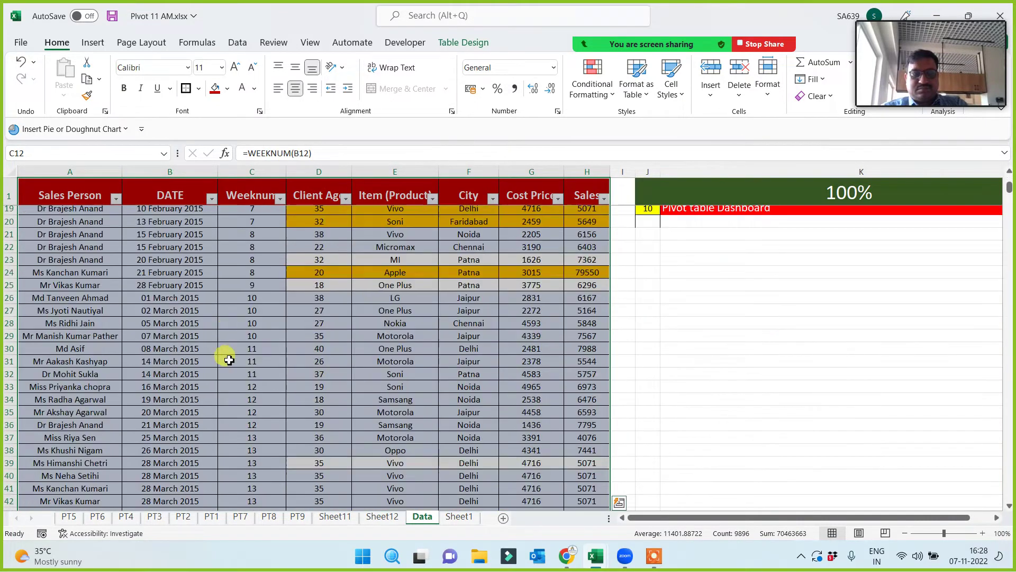
{"action": "scroll", "coordinate": [229, 360], "scroll_direction": "down", "scroll_amount": 9}
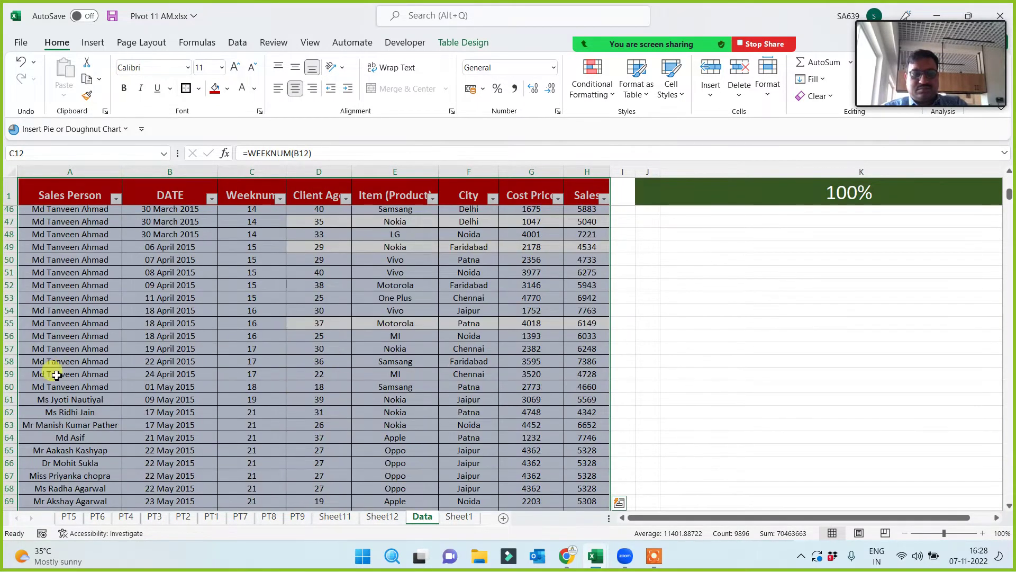
{"action": "scroll", "coordinate": [56, 375], "scroll_direction": "down", "scroll_amount": 6}
{"action": "scroll", "coordinate": [56, 374], "scroll_direction": "up", "scroll_amount": 2}
{"action": "left_click", "coordinate": [63, 375]}
{"action": "key", "text": "ctrl+Down"}
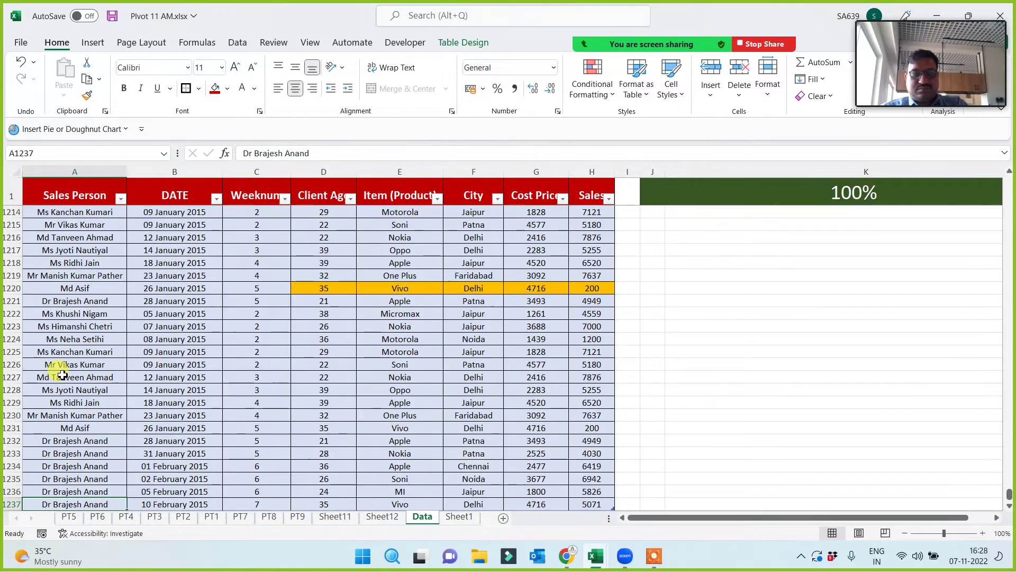
{"action": "key", "text": "ctrl+Up"}
{"action": "key", "text": "Down"}
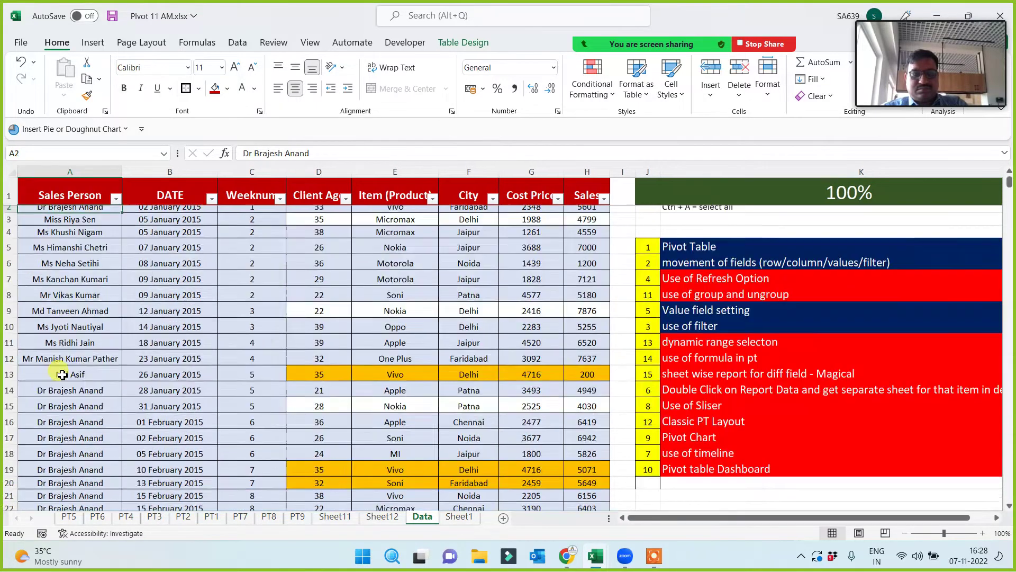
Return to Sheet12 and rename the sheet as Dashboard.
{"action": "left_click", "coordinate": [376, 517]}
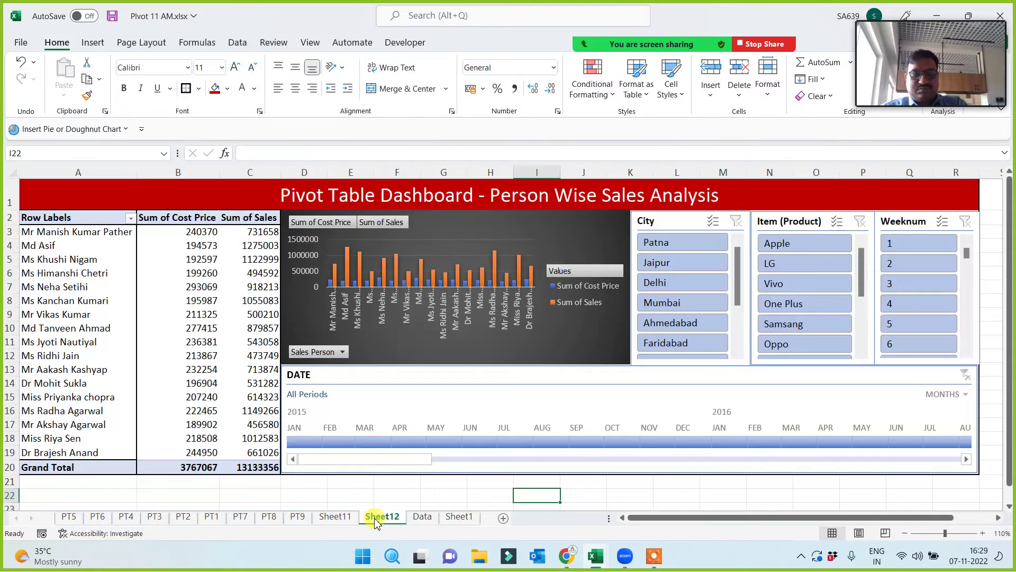
{"action": "type", "text": "Dashboard"}
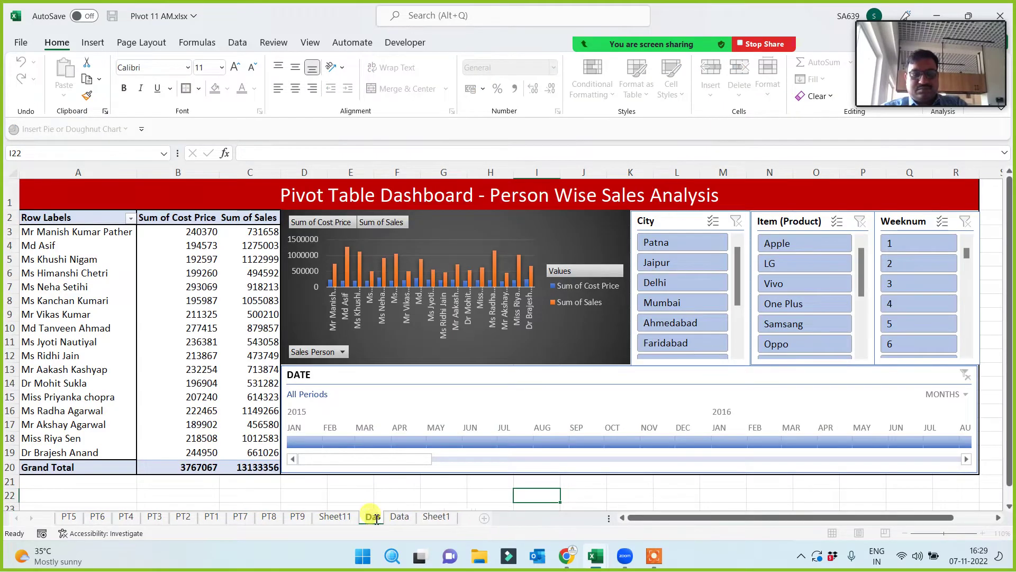
{"action": "left_click", "coordinate": [431, 479]}
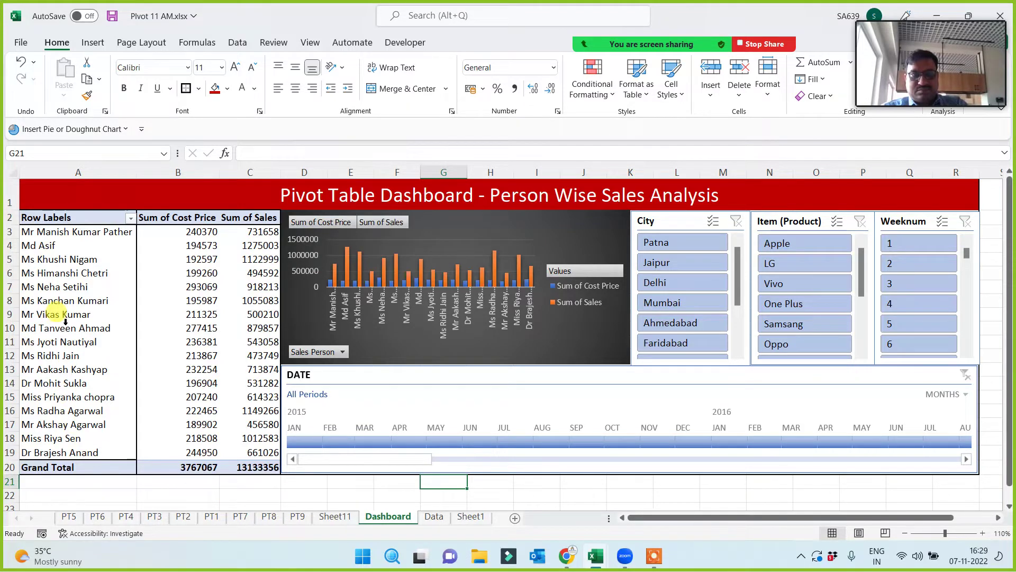
Filter the dashboard with the City slicer, one city at a time: Delhi, Jaipur, Patna, Mumbai, Ahmedabad, Faridabad and Patna again.
{"action": "left_click", "coordinate": [671, 284]}
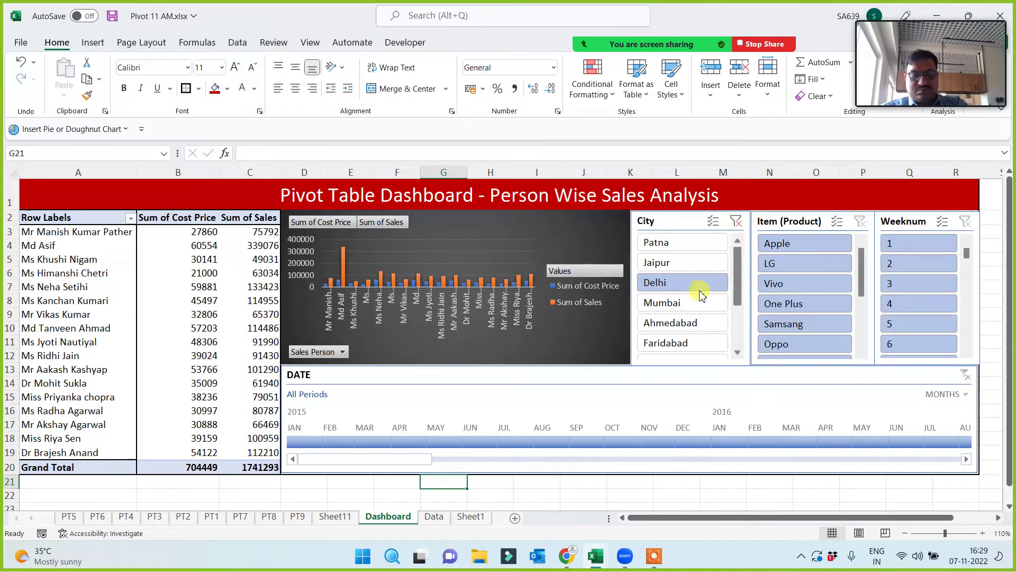
{"action": "left_click", "coordinate": [671, 264]}
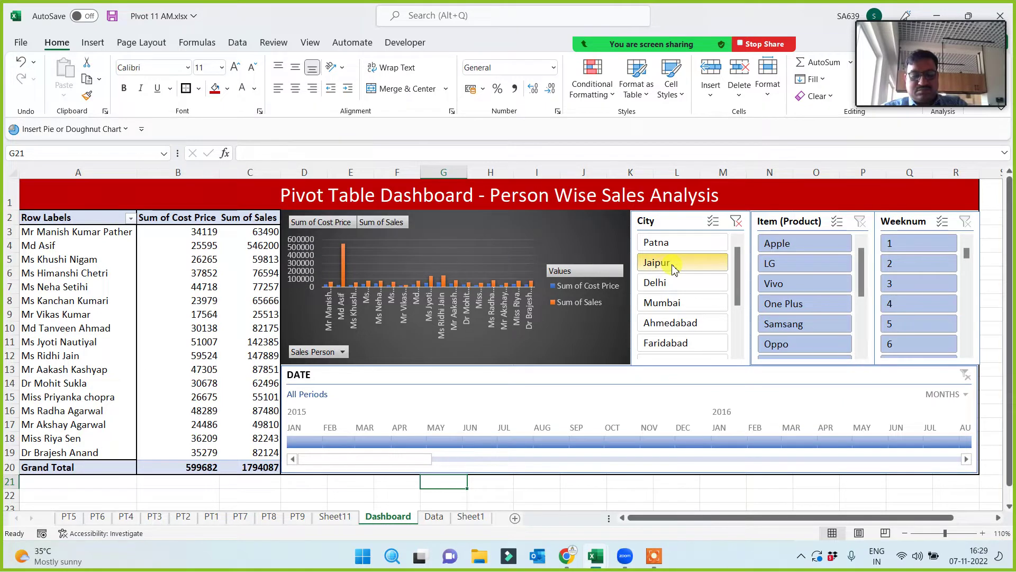
{"action": "left_click", "coordinate": [679, 243]}
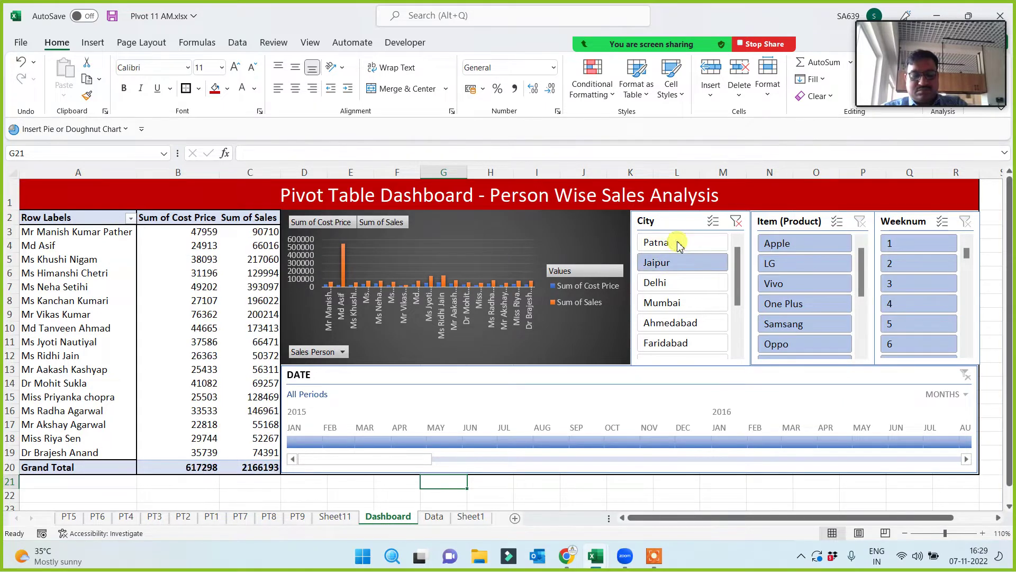
{"action": "left_click", "coordinate": [675, 304]}
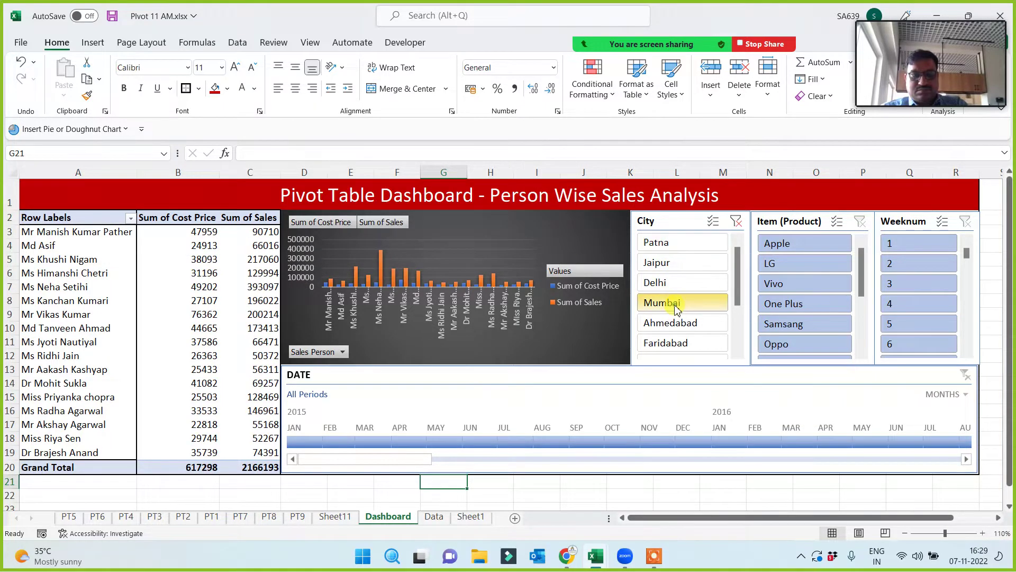
{"action": "left_click", "coordinate": [672, 323]}
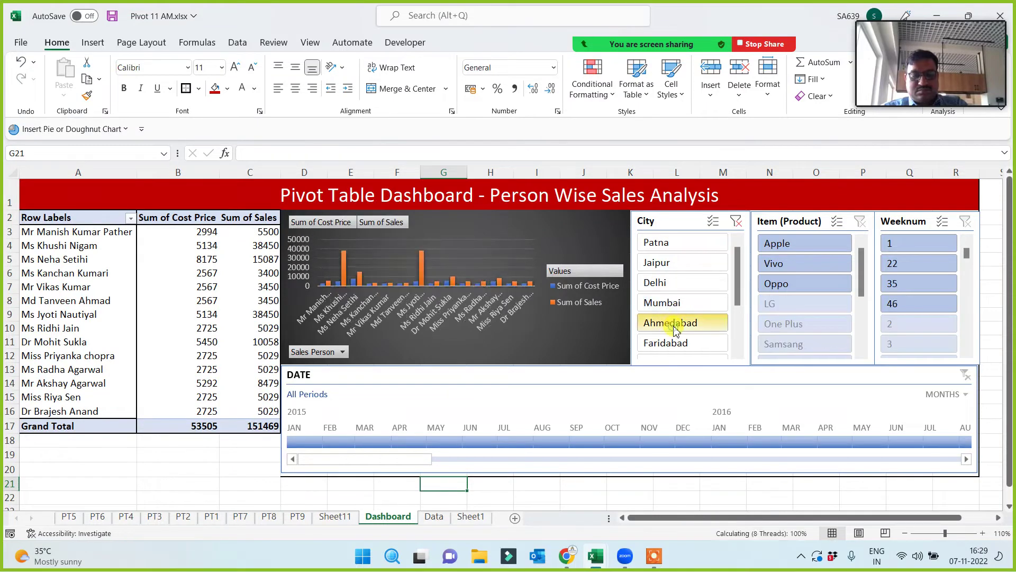
{"action": "left_click", "coordinate": [668, 350]}
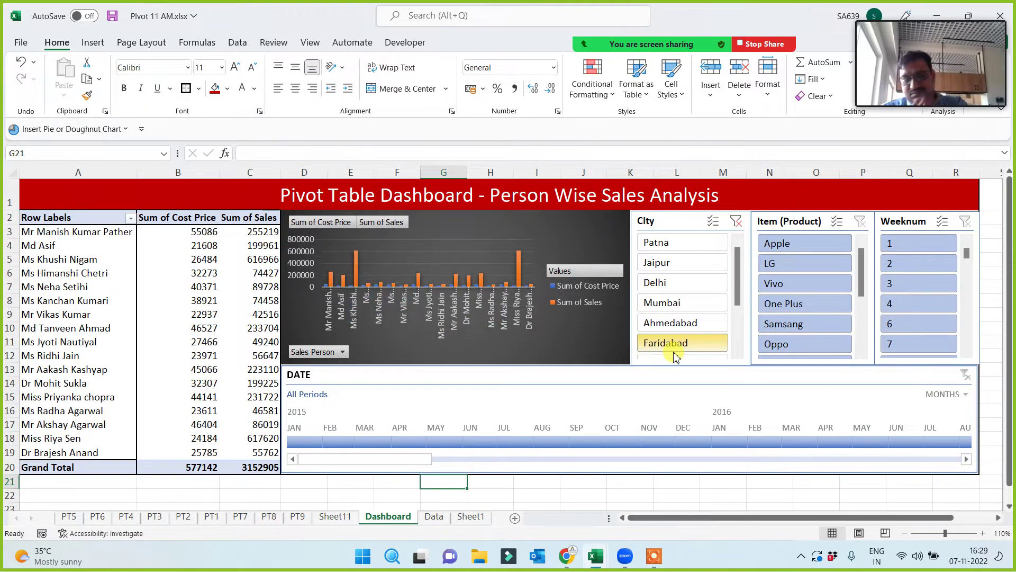
{"action": "left_click", "coordinate": [670, 243]}
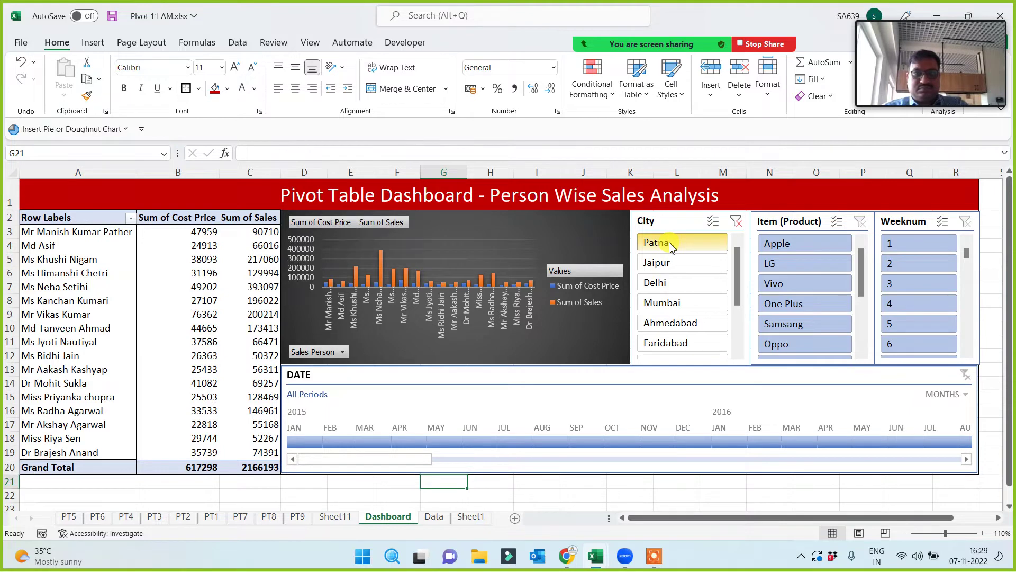
Increase the font size of the dashboard heading to 26.
{"action": "left_click", "coordinate": [596, 194]}
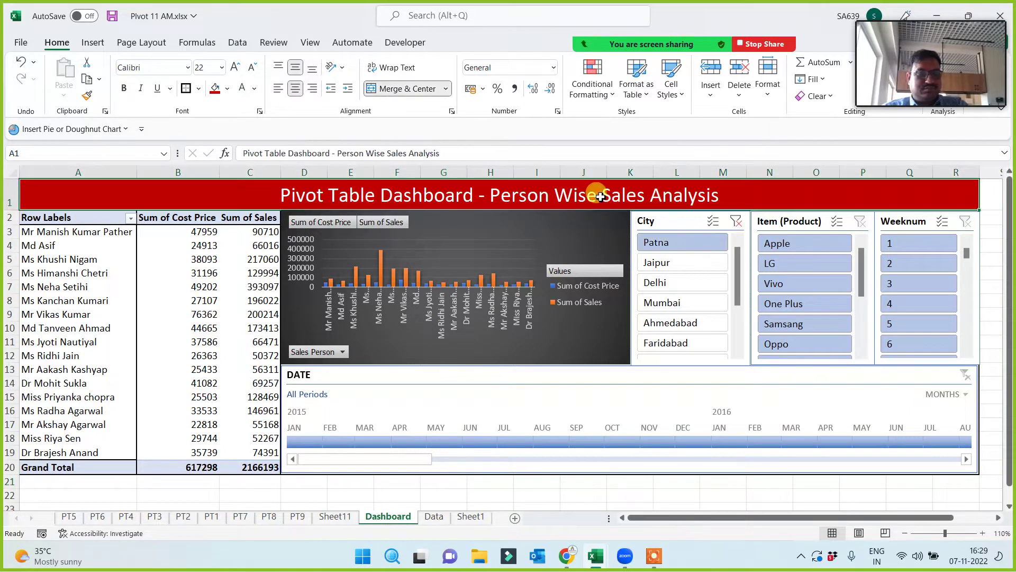
{"action": "left_click", "coordinate": [235, 67]}
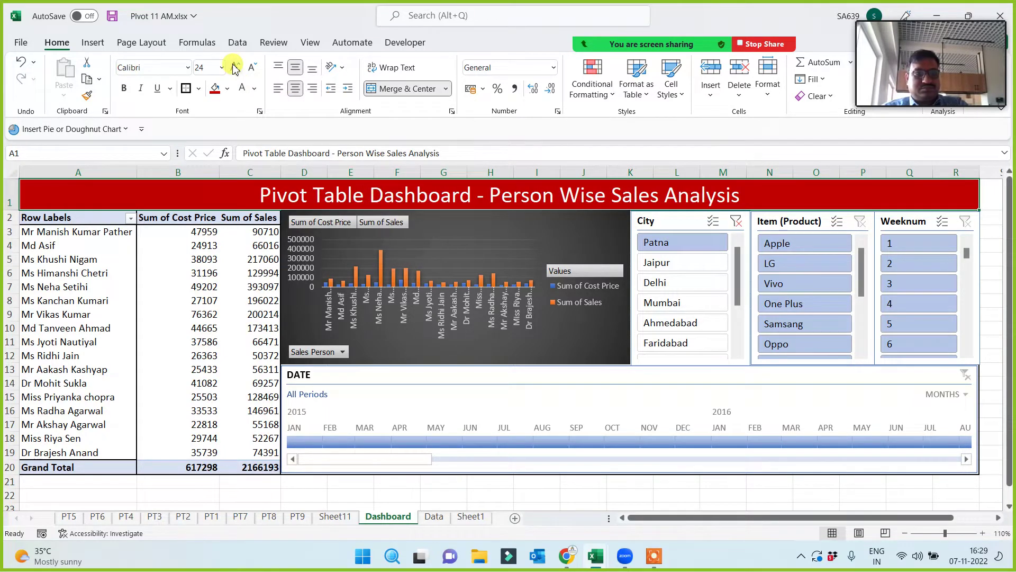
{"action": "left_click", "coordinate": [234, 67]}
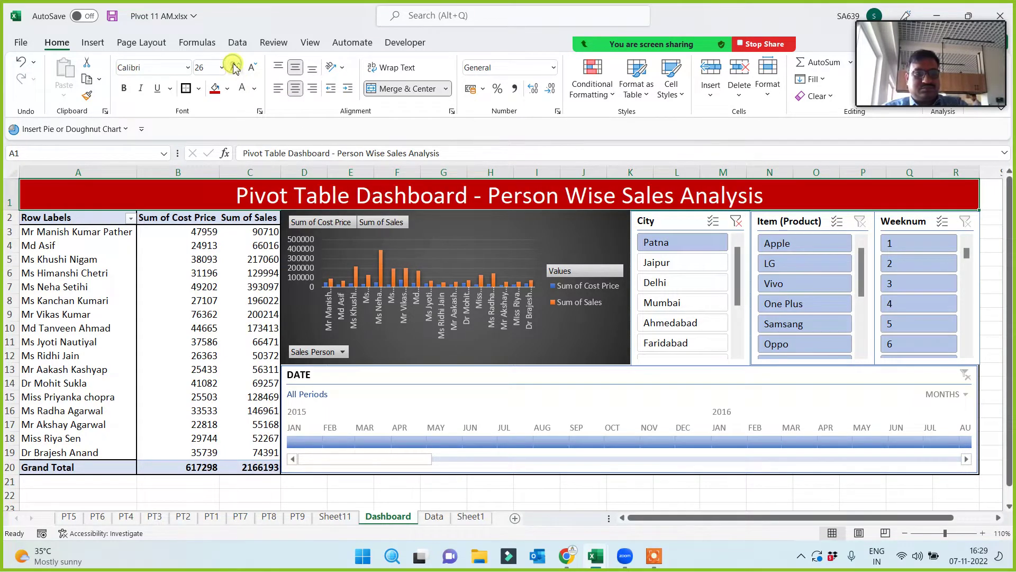
Filter the dashboard by Jaipur, Delhi and Mumbai one at a time, ending with the City filter cleared.
{"action": "left_click", "coordinate": [672, 266]}
{"action": "left_click", "coordinate": [668, 286]}
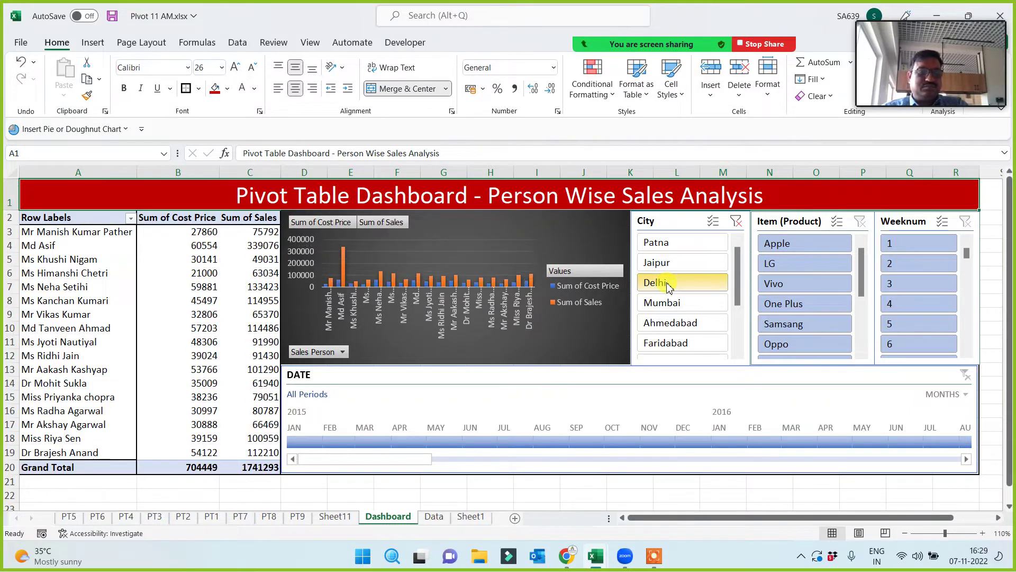
{"action": "left_click", "coordinate": [663, 304]}
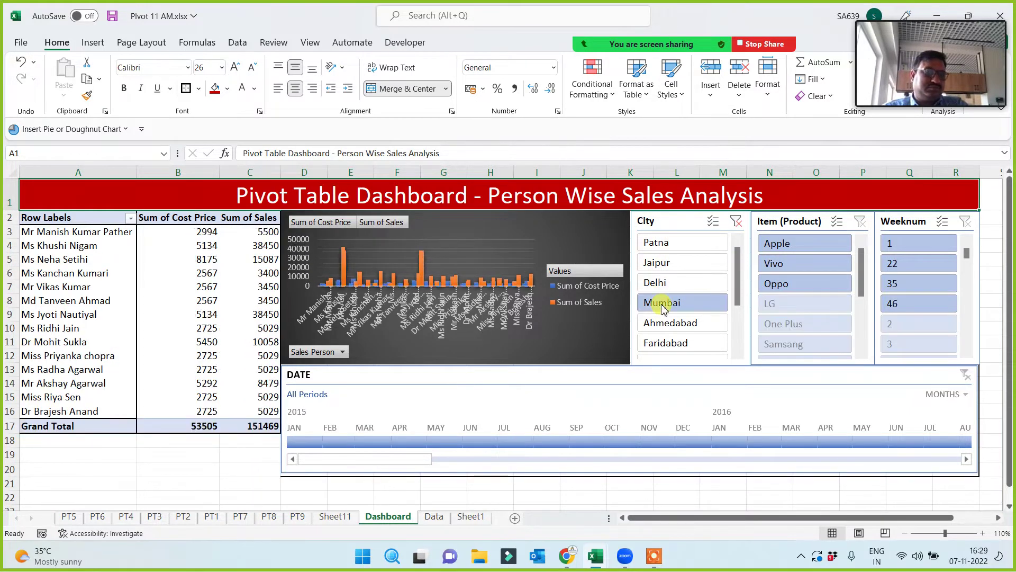
{"action": "left_click", "coordinate": [735, 222]}
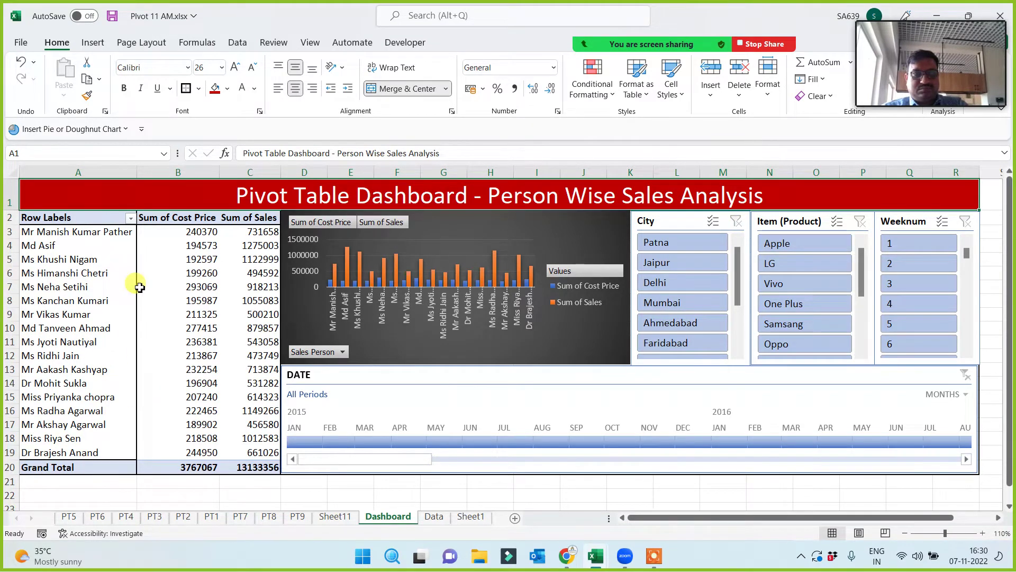
Filter the dashboard with the Item (Product) slicer by Vivo, LG, Apple, One Plus, Samsang and Oppo one at a time, ending with the filter cleared.
{"action": "left_click", "coordinate": [782, 285]}
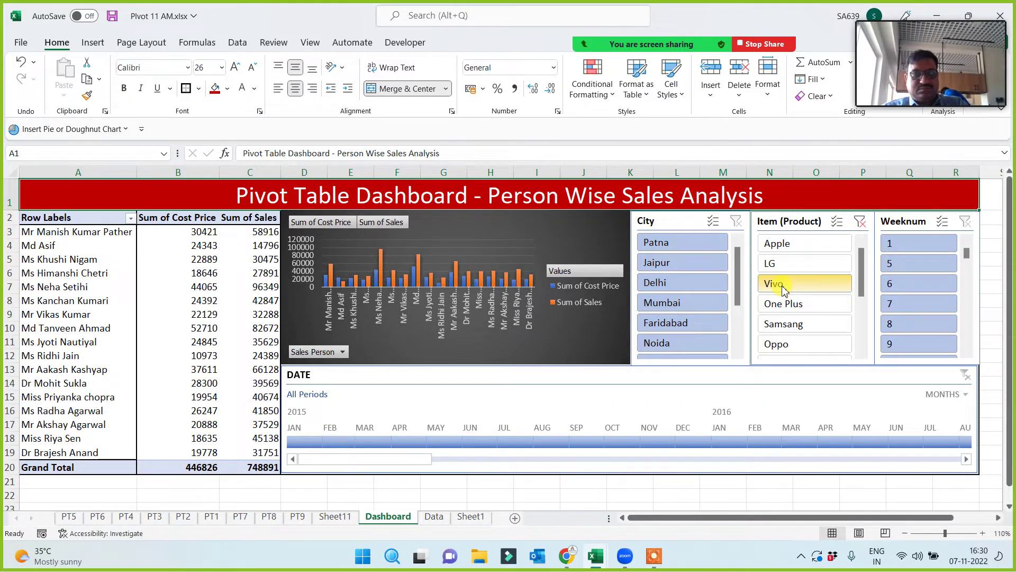
{"action": "left_click", "coordinate": [787, 264]}
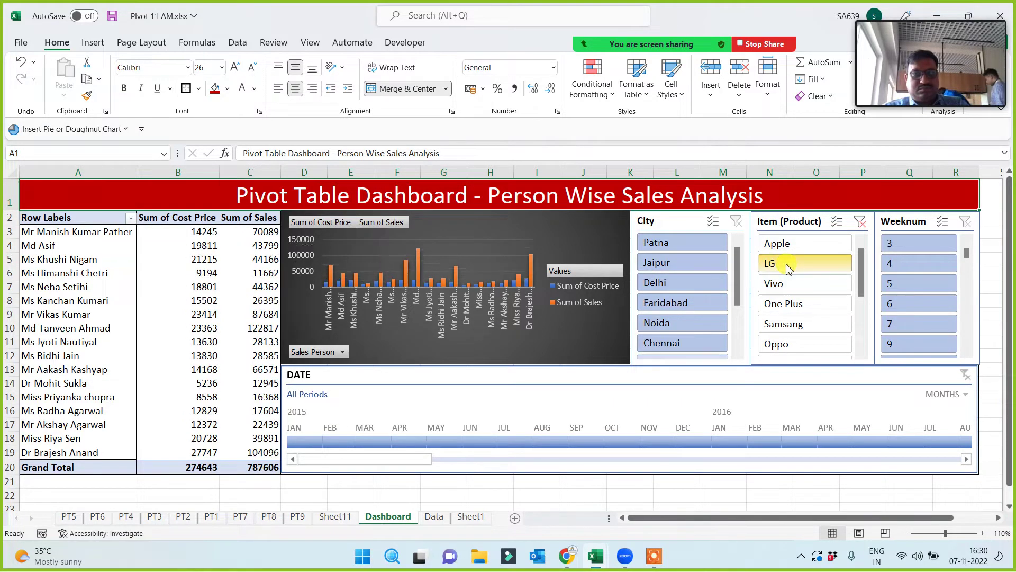
{"action": "left_click", "coordinate": [787, 244]}
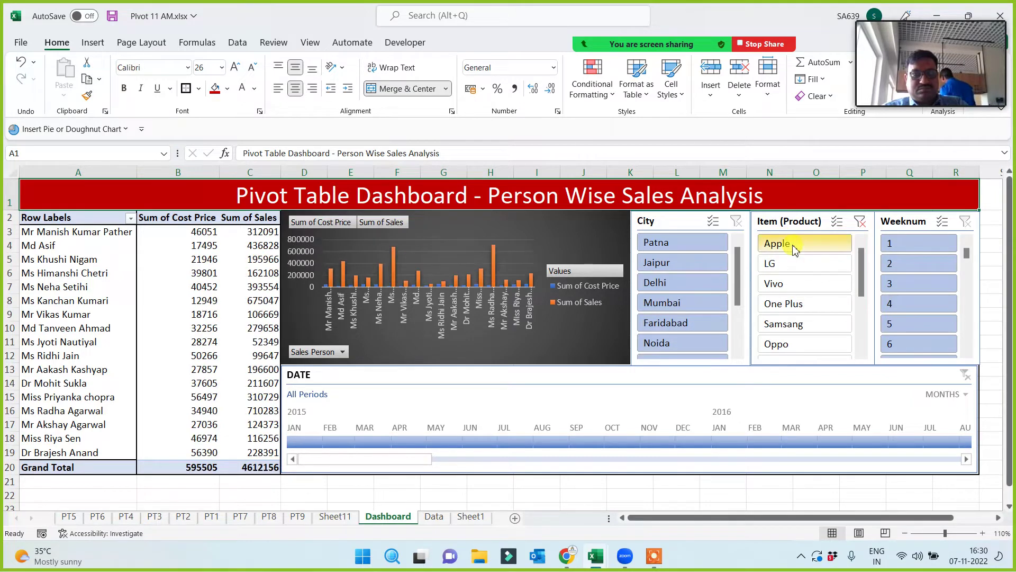
{"action": "left_click", "coordinate": [788, 307]}
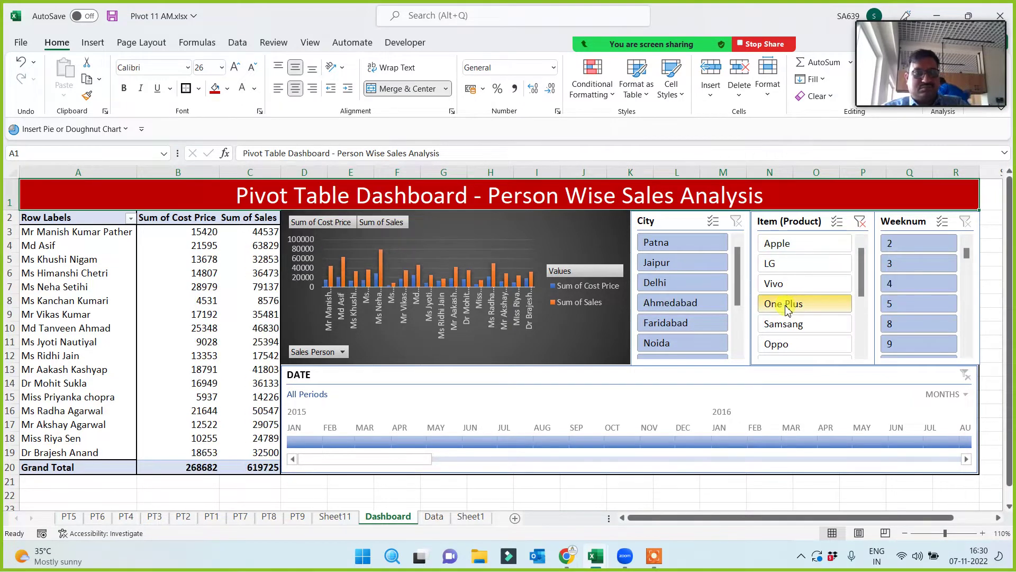
{"action": "left_click", "coordinate": [786, 319]}
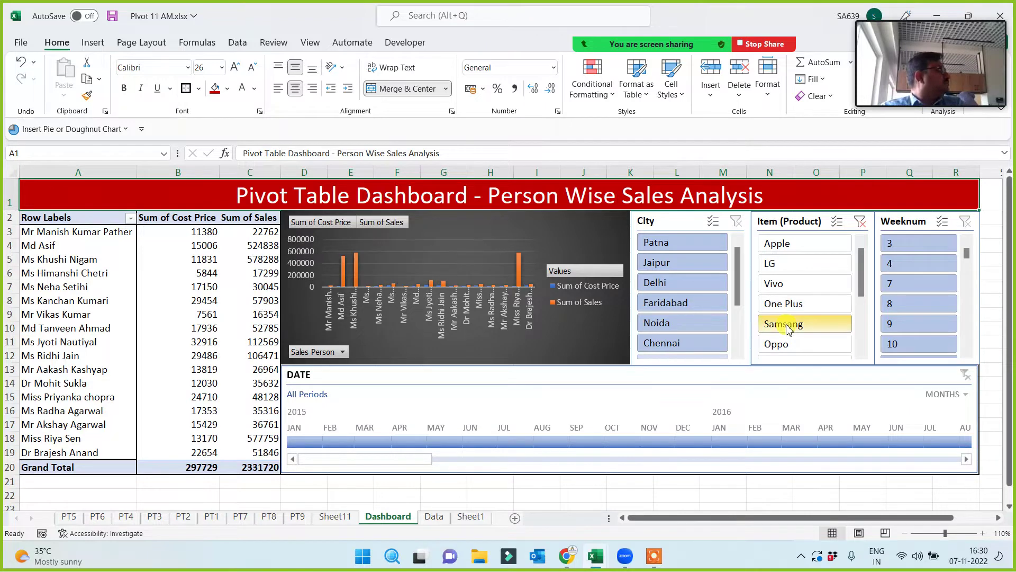
{"action": "left_click", "coordinate": [782, 343]}
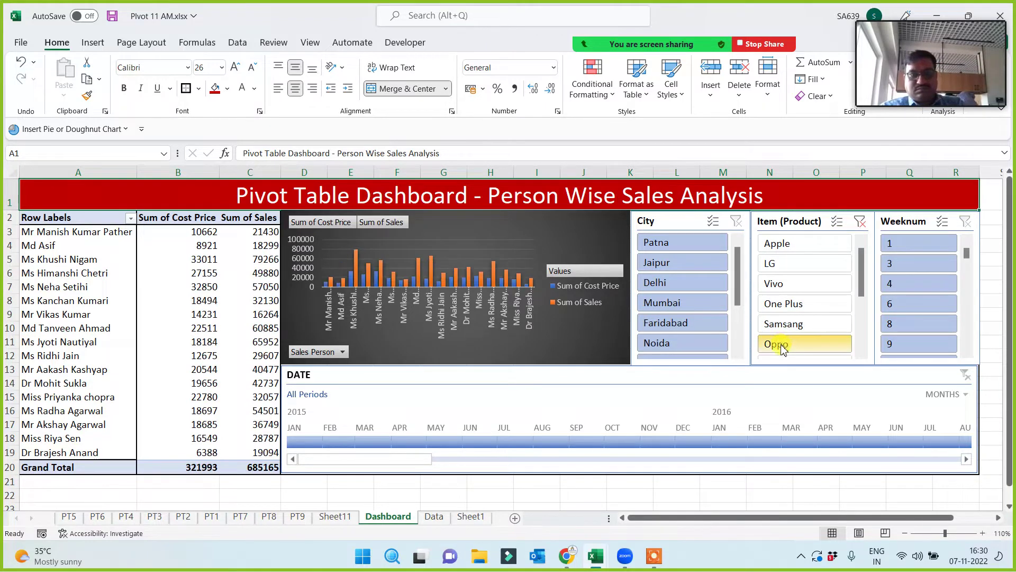
{"action": "left_click", "coordinate": [861, 222]}
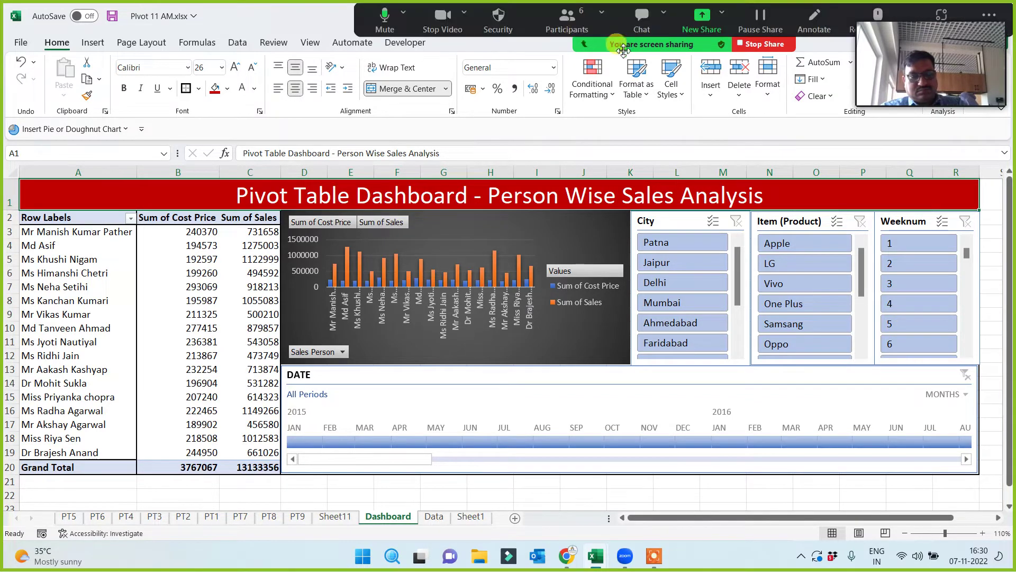
Check the Zoom meeting's participant list and minimize it.
{"action": "left_click", "coordinate": [566, 25]}
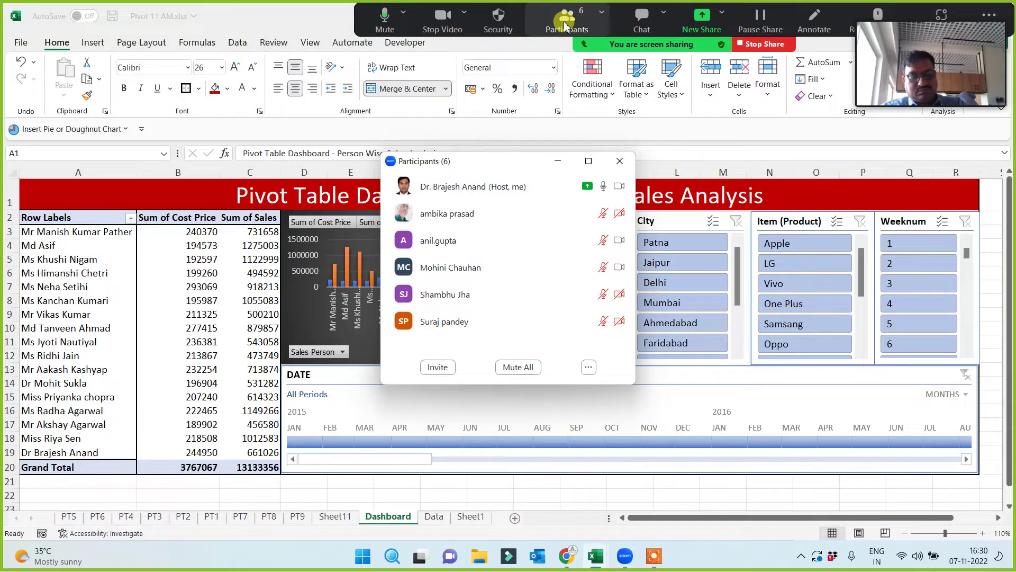
{"action": "left_click", "coordinate": [557, 161]}
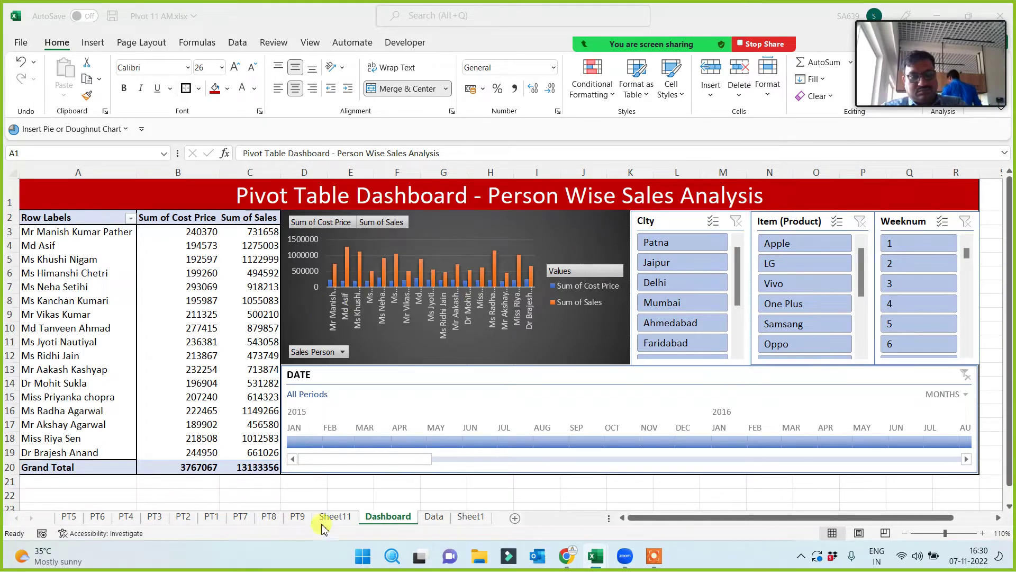
Inspect the formulas in several cells of the Weeknum column on the Data sheet.
{"action": "left_click", "coordinate": [434, 519]}
{"action": "left_click", "coordinate": [437, 518]}
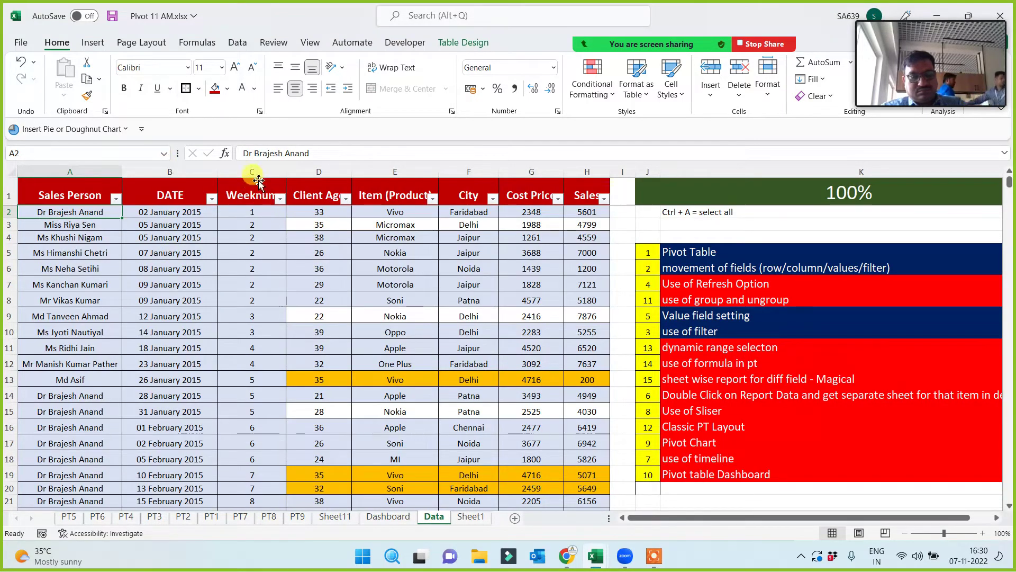
{"action": "key", "text": "ctrl+a"}
{"action": "left_click", "coordinate": [254, 213]}
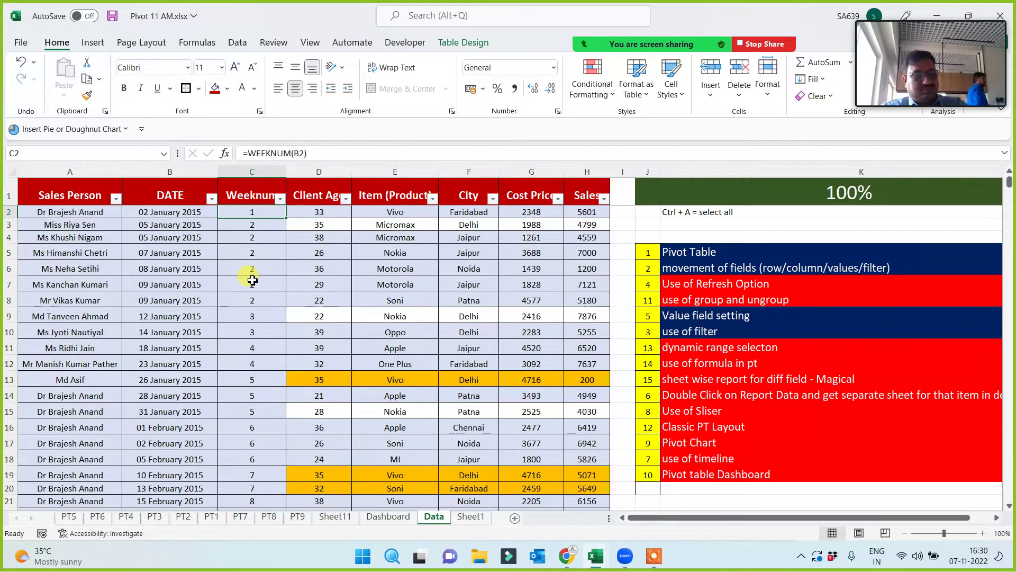
{"action": "key", "text": "Down"}
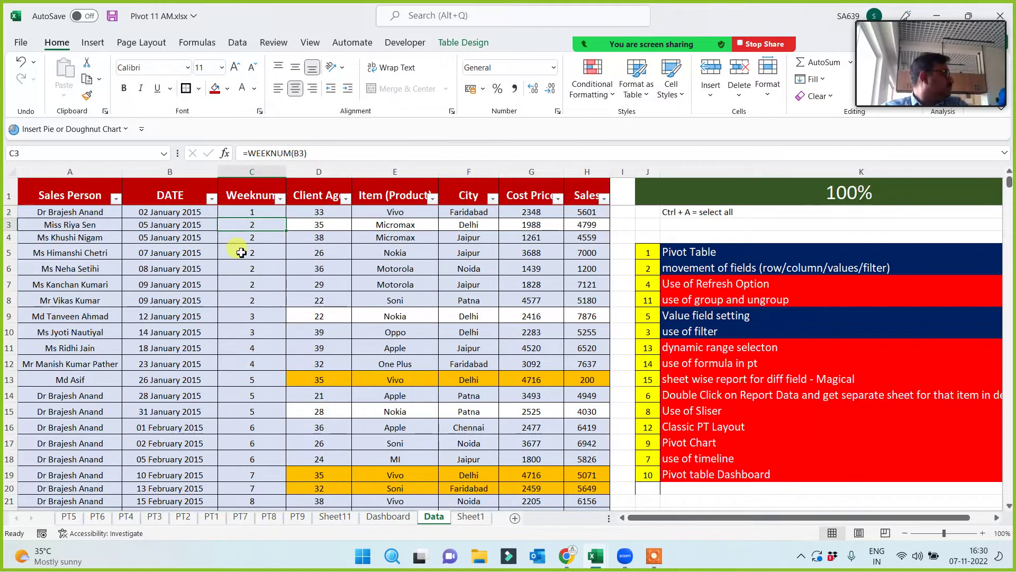
{"action": "left_click", "coordinate": [249, 300]}
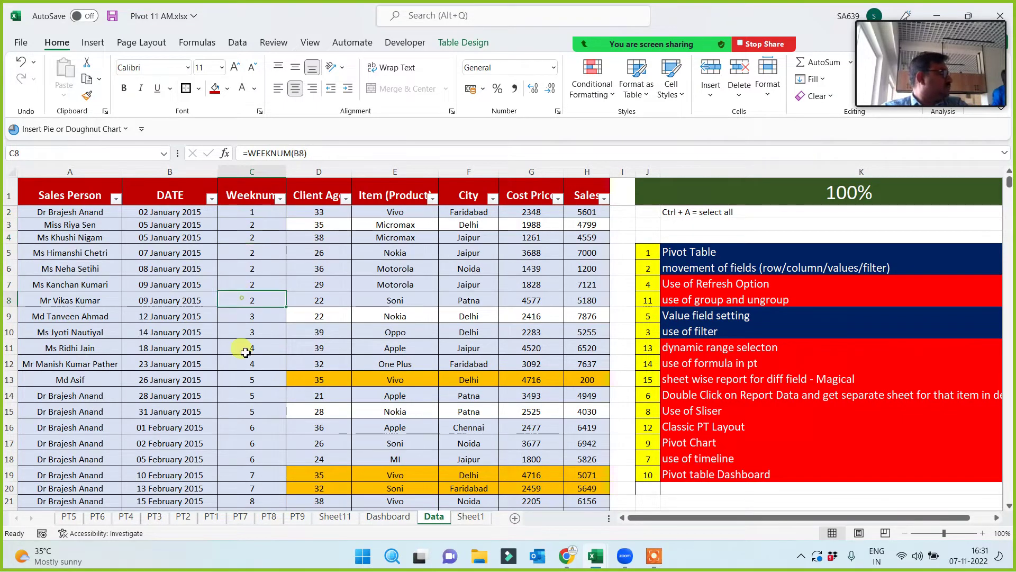
Return to the Dashboard sheet and filter it by Weeknum 1 through 6 one at a time and 4 again, ending with the filter cleared.
{"action": "left_click", "coordinate": [387, 516]}
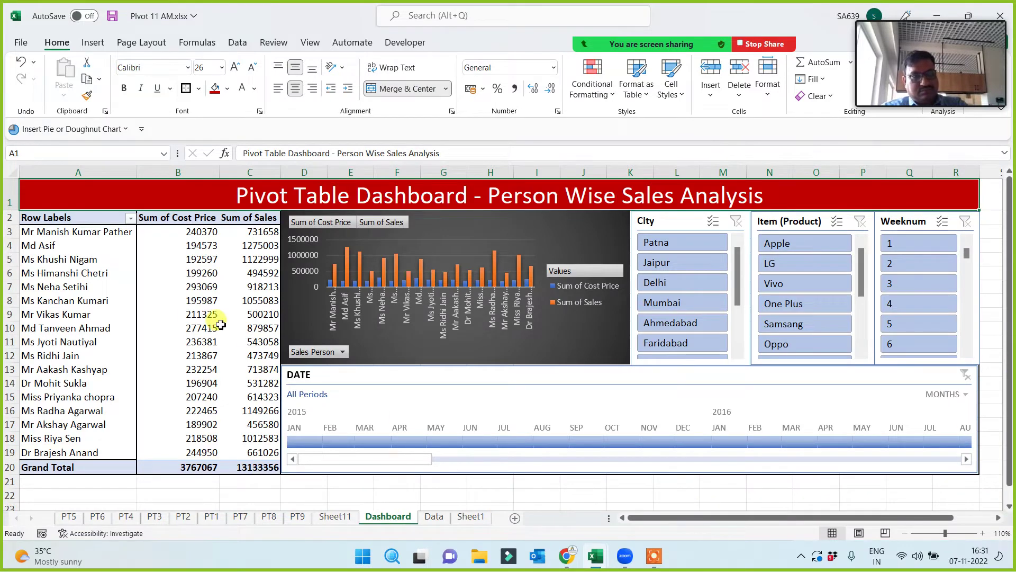
{"action": "left_click", "coordinate": [916, 242]}
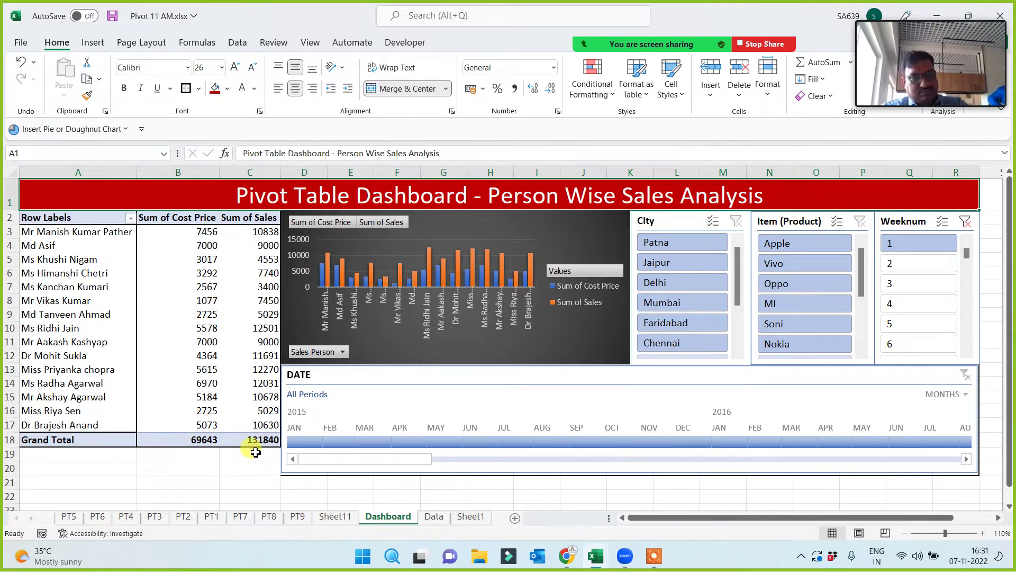
{"action": "left_click", "coordinate": [896, 264]}
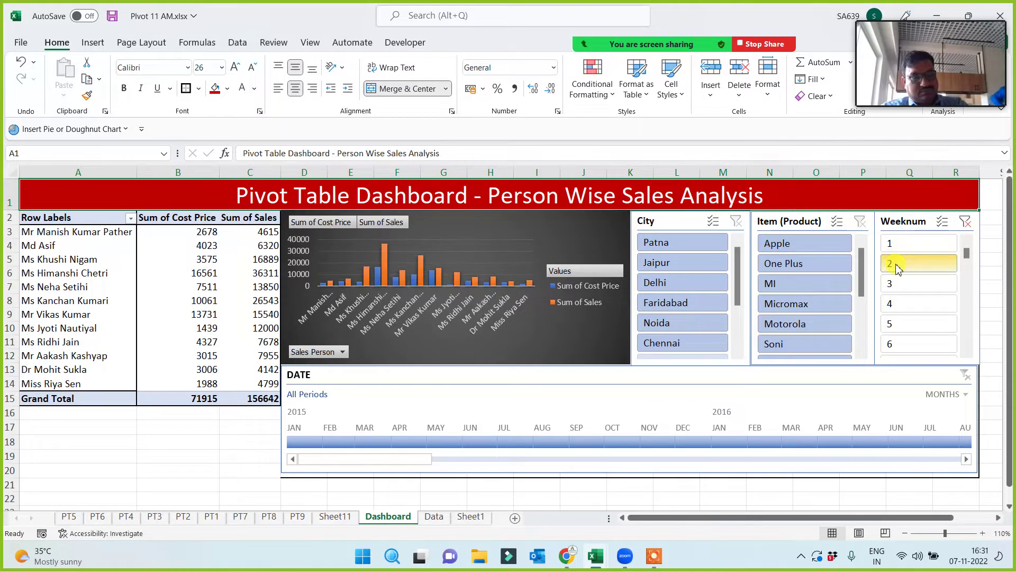
{"action": "left_click", "coordinate": [904, 286]}
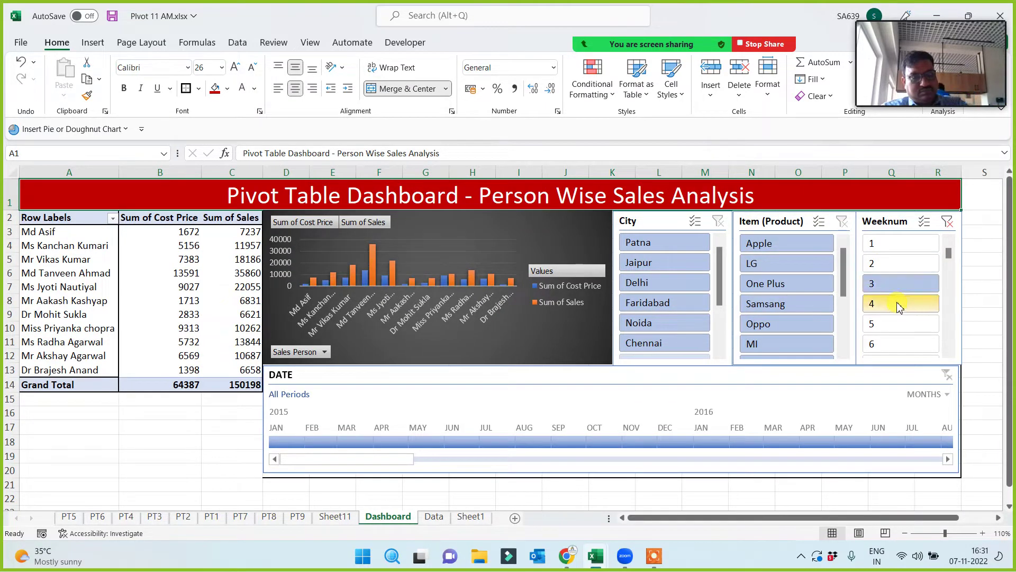
{"action": "left_click", "coordinate": [899, 301]}
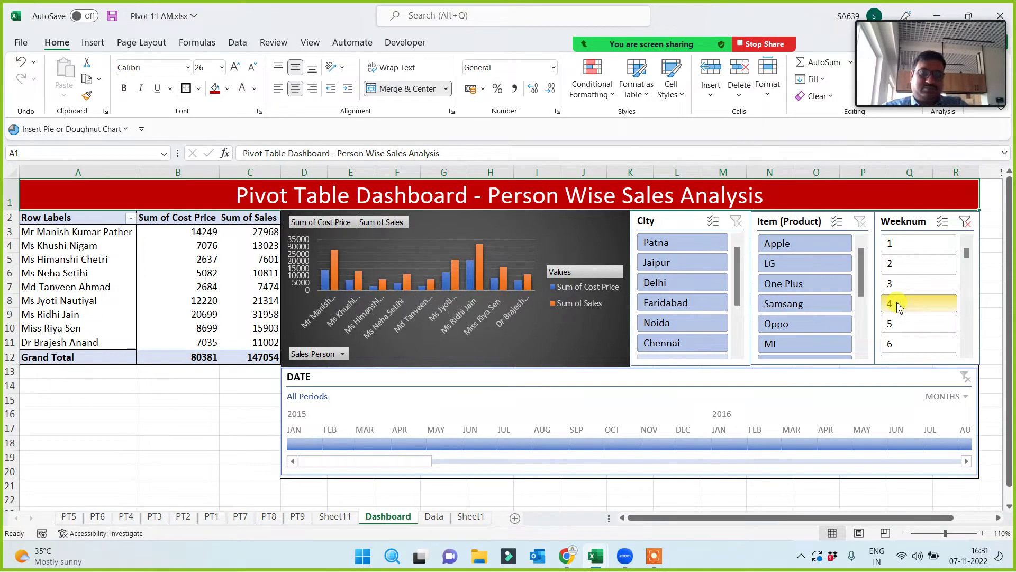
{"action": "left_click", "coordinate": [896, 323]}
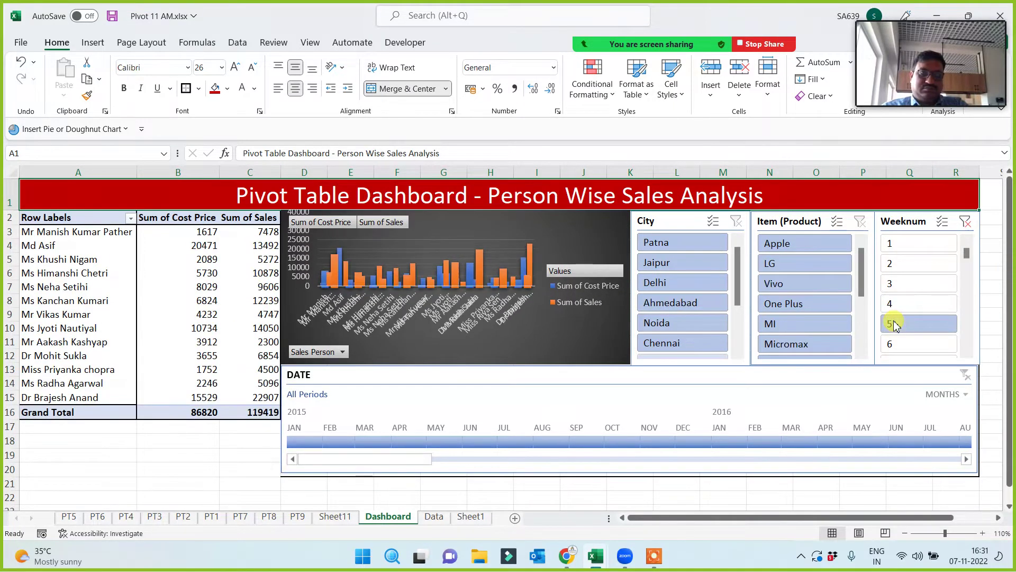
{"action": "left_click", "coordinate": [897, 344]}
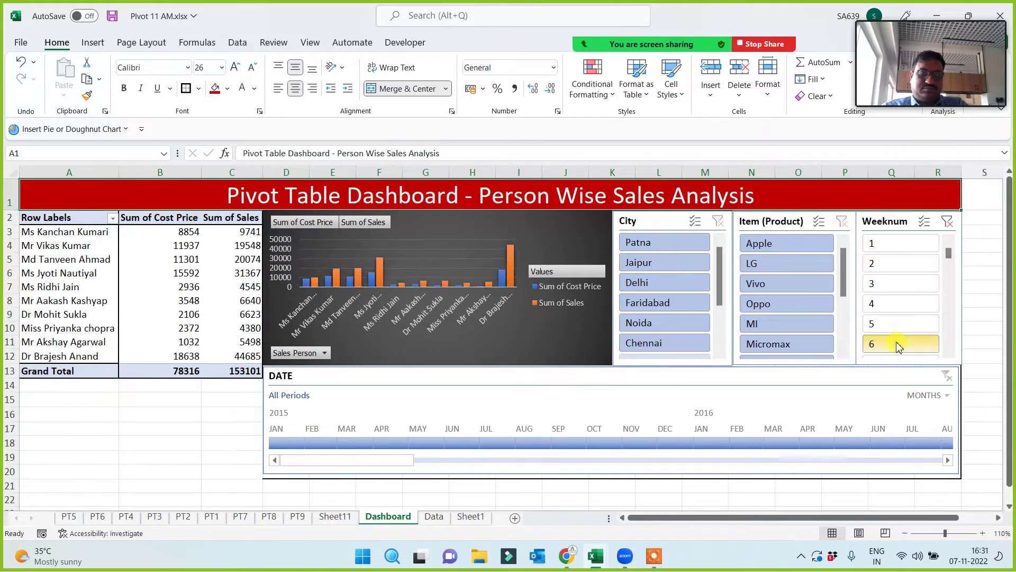
{"action": "left_click", "coordinate": [900, 301]}
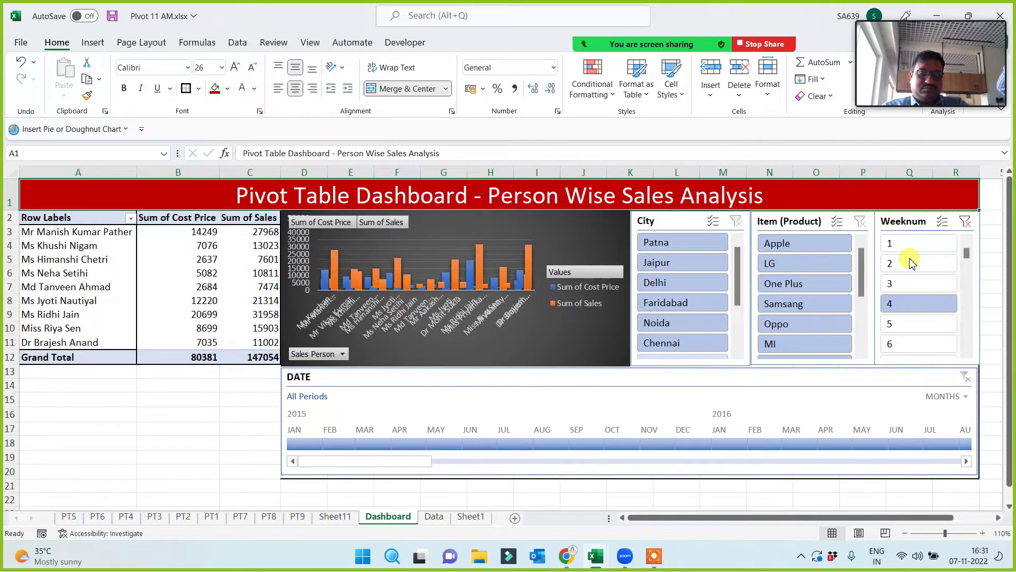
{"action": "left_click", "coordinate": [966, 223]}
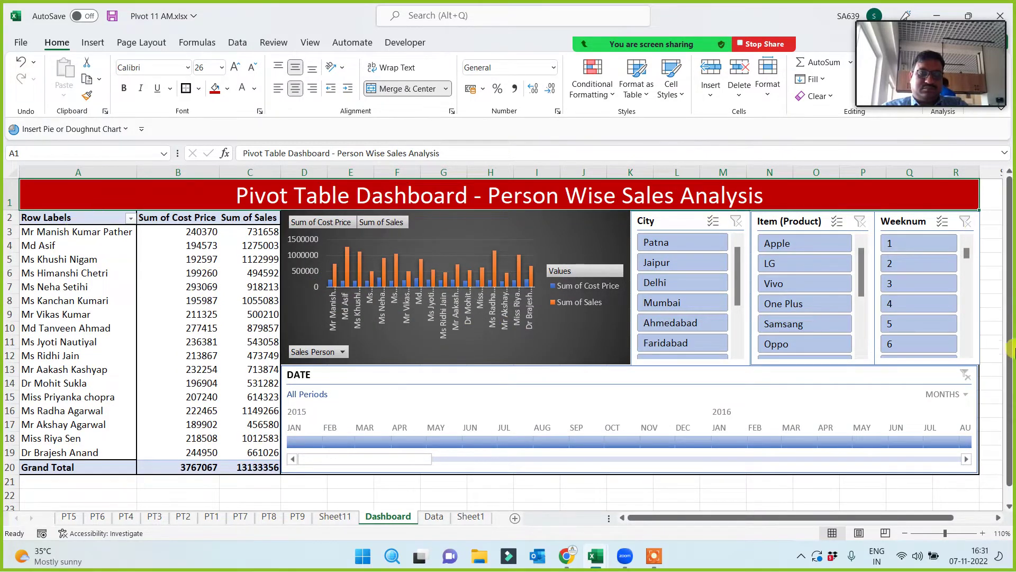
Filter the dashboard by item Vivo and city Delhi together, clear both filters and save the workbook.
{"action": "left_click", "coordinate": [776, 285]}
{"action": "left_click", "coordinate": [668, 286]}
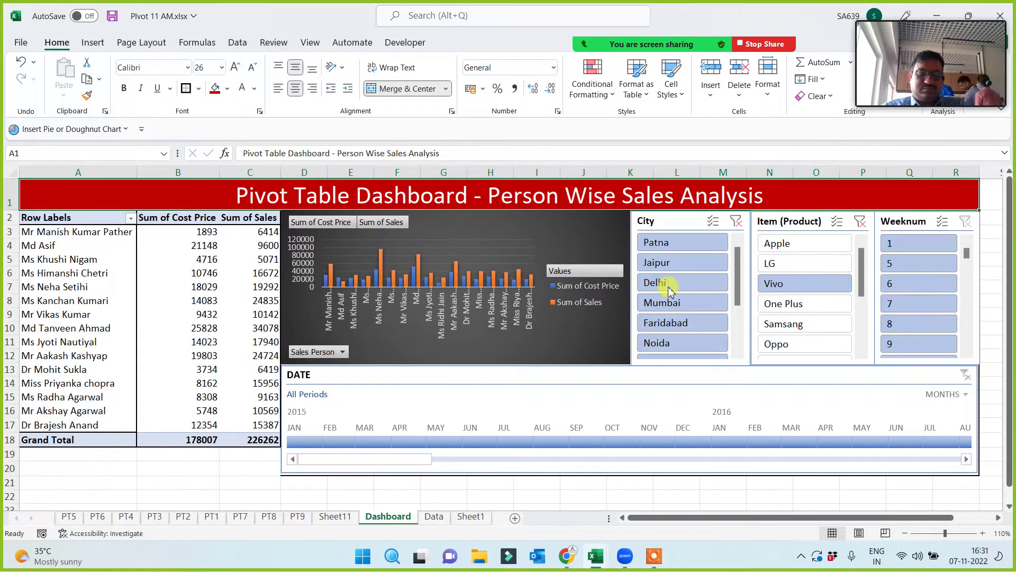
{"action": "left_click", "coordinate": [861, 225]}
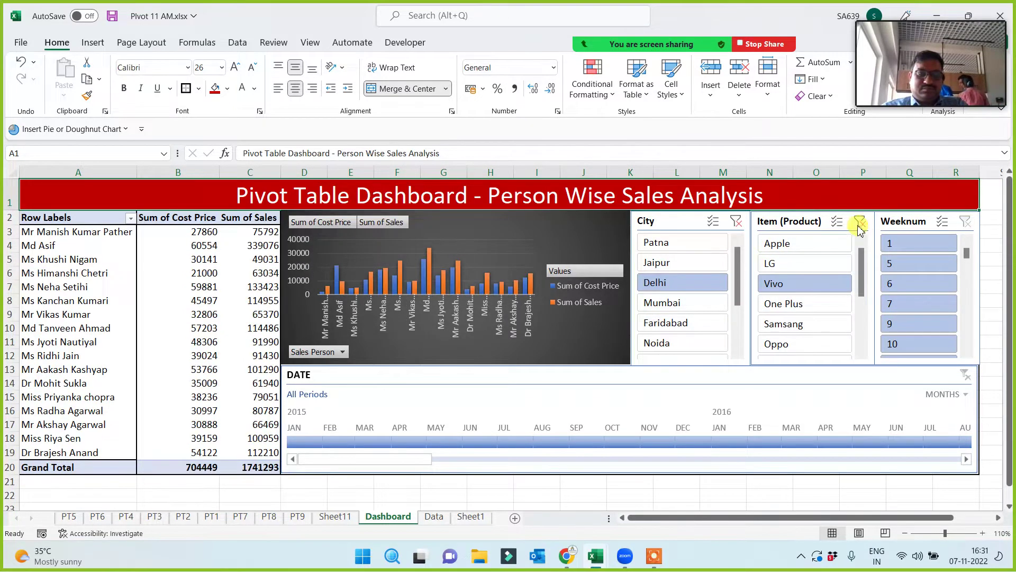
{"action": "left_click", "coordinate": [737, 223]}
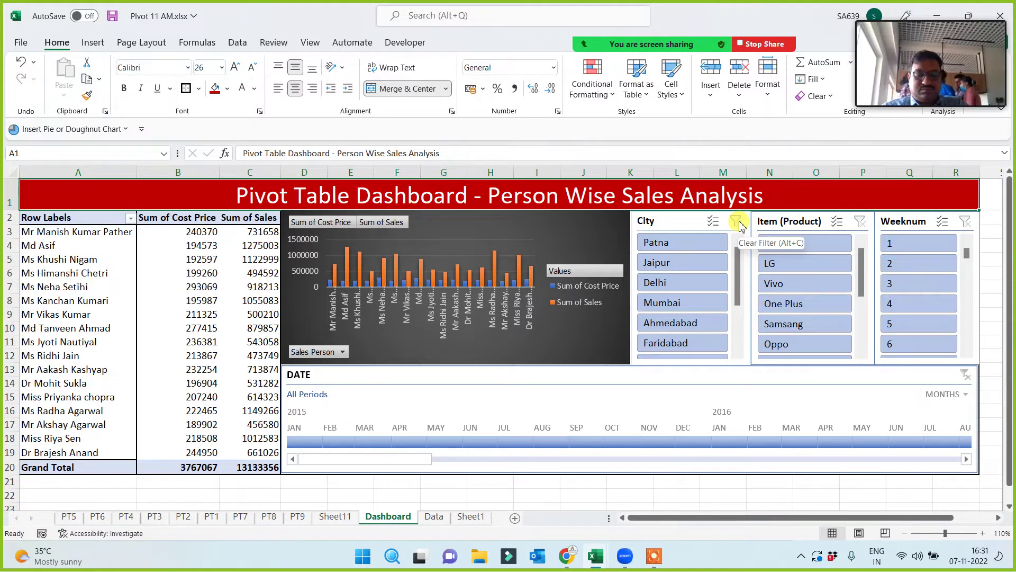
{"action": "key", "text": "ctrl+s"}
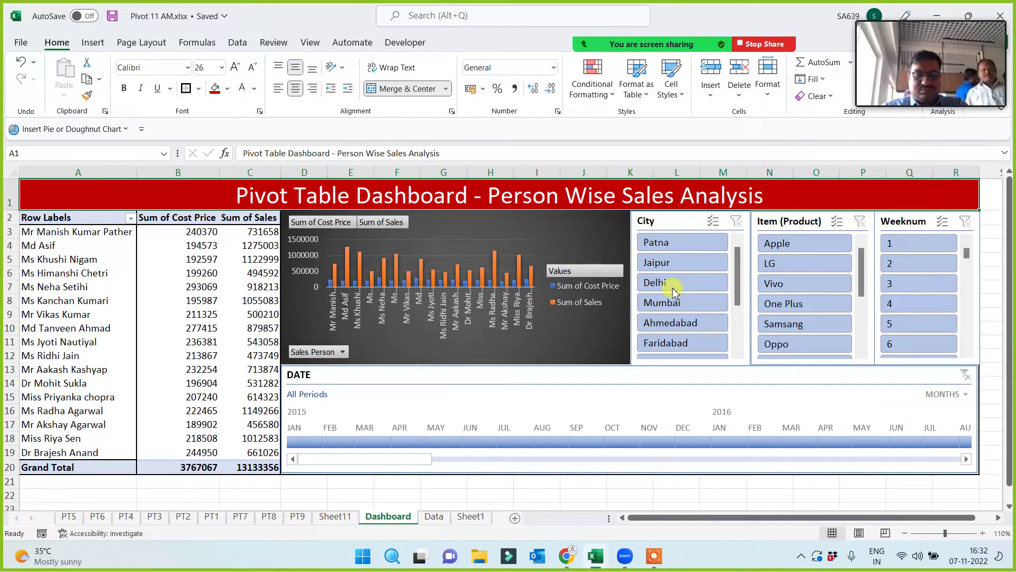
Review the column headers and records of the sales table on the Data sheet and return to the Dashboard sheet.
{"action": "mouse_move", "coordinate": [259, 400]}
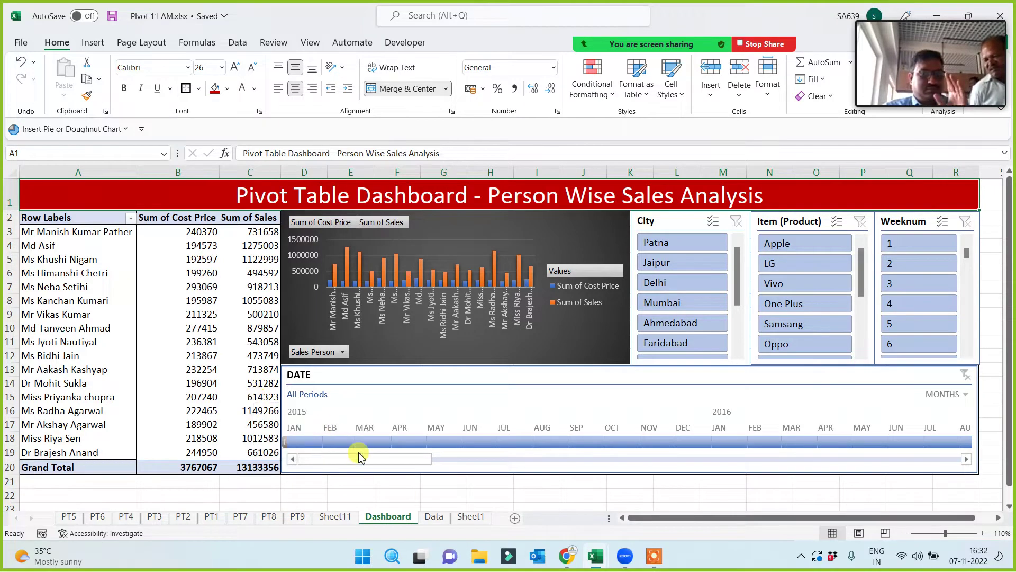
{"action": "left_click", "coordinate": [434, 517]}
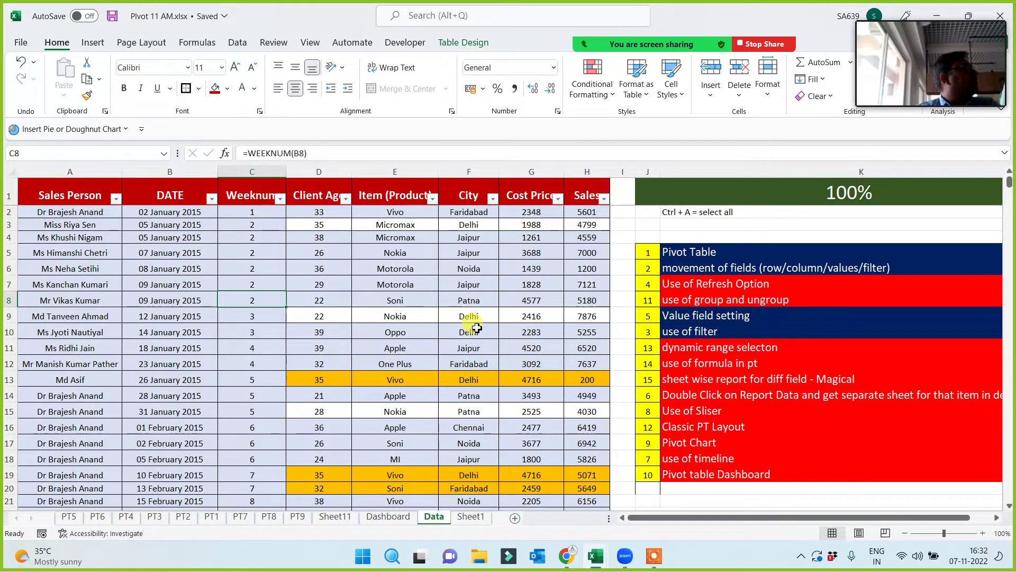
{"action": "left_click", "coordinate": [156, 192]}
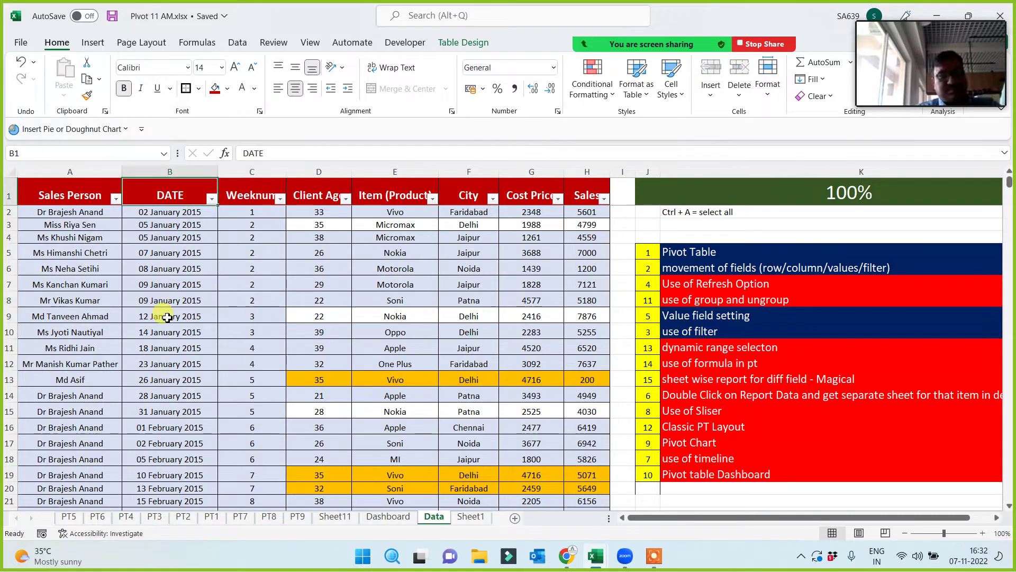
{"action": "left_click", "coordinate": [83, 193]}
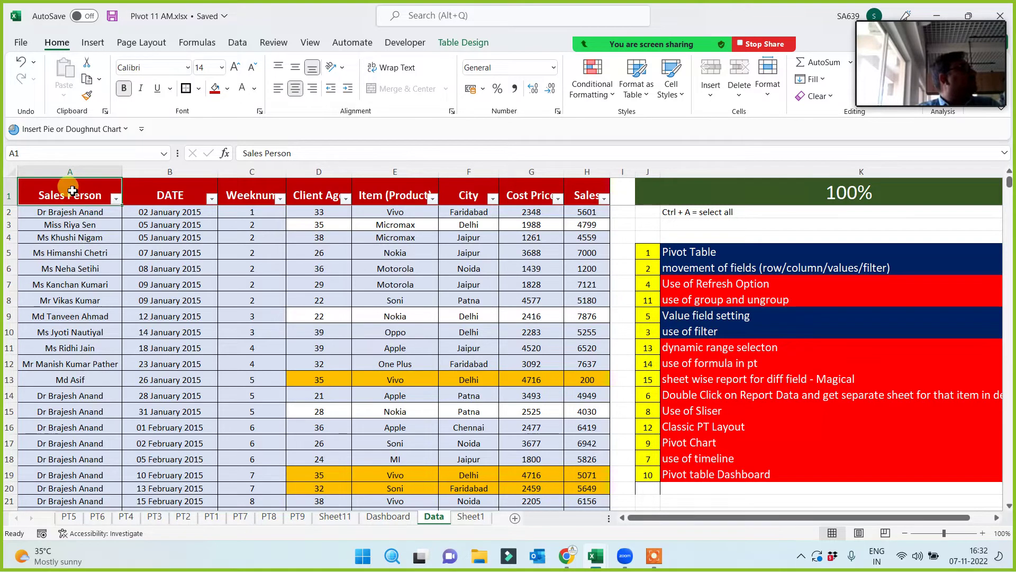
{"action": "left_click", "coordinate": [200, 191]}
{"action": "left_click", "coordinate": [280, 198]}
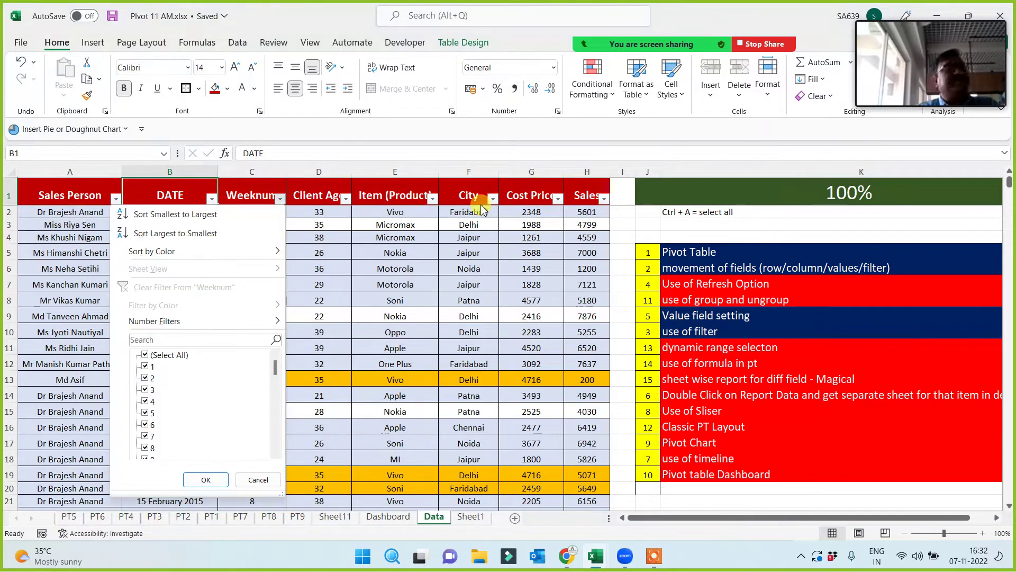
{"action": "left_click", "coordinate": [350, 189]}
{"action": "left_click_drag", "start_coordinate": [580, 182], "coordinate": [45, 184]}
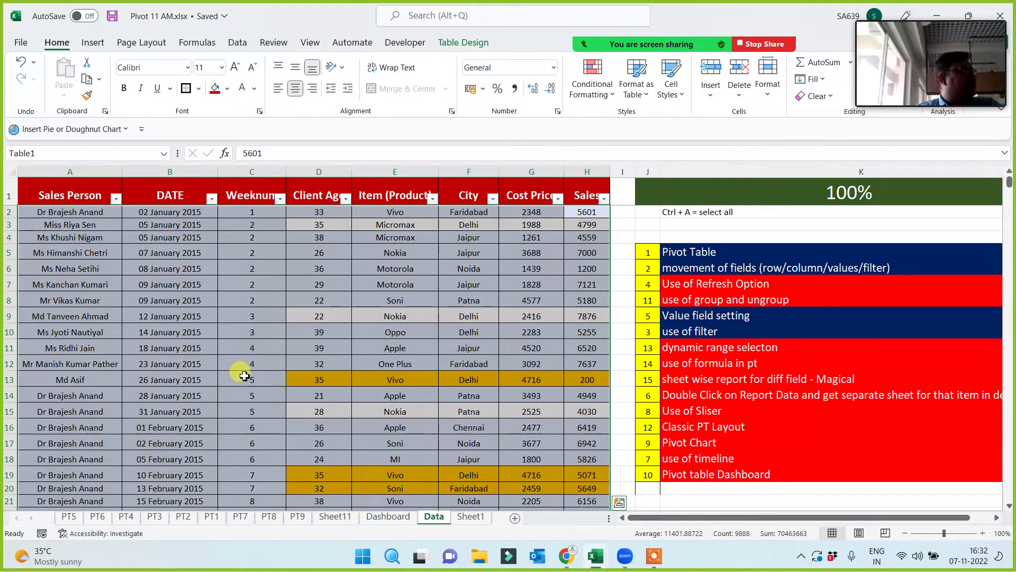
{"action": "left_click", "coordinate": [514, 331]}
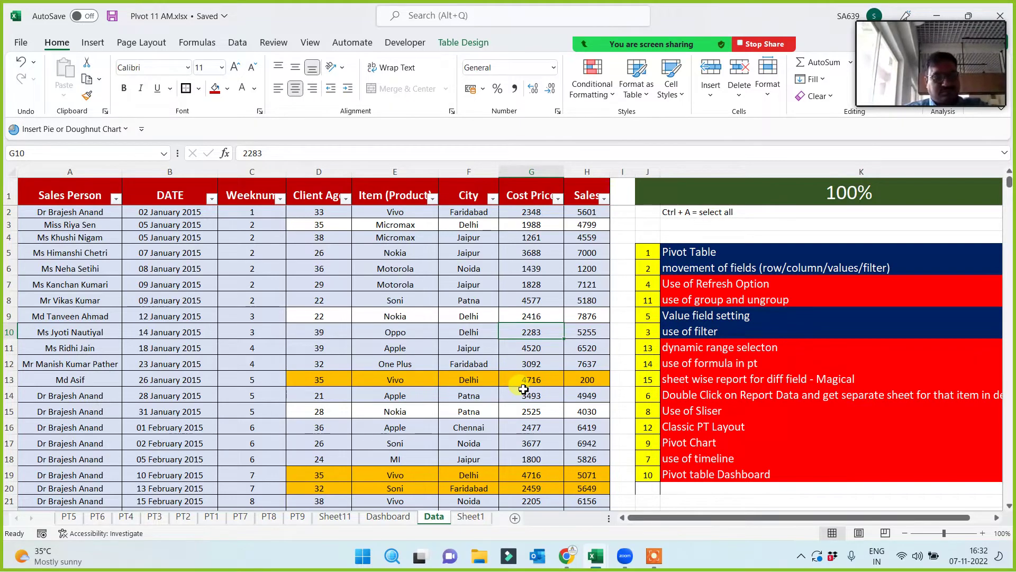
{"action": "left_click", "coordinate": [389, 517]}
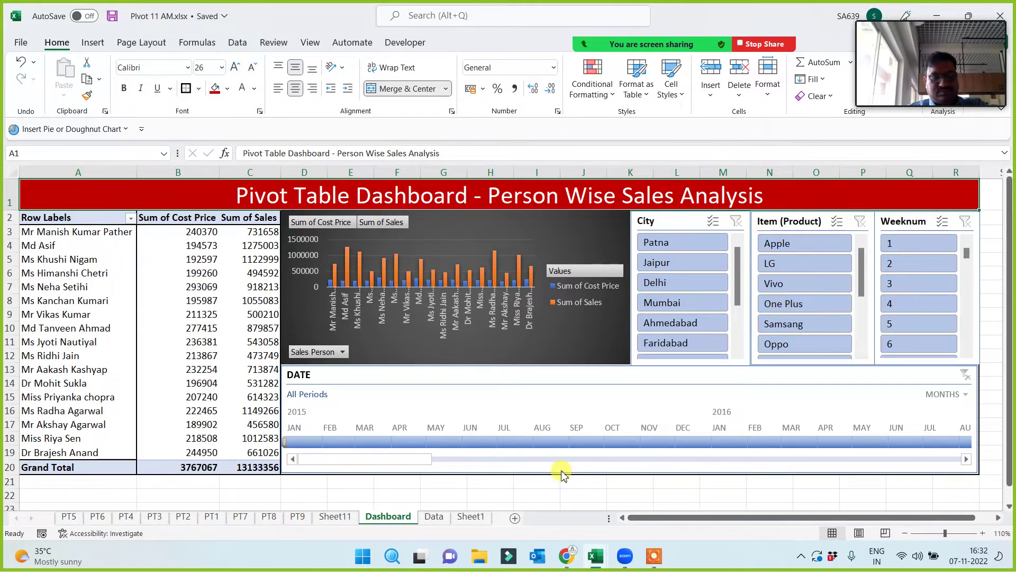
{"action": "mouse_move", "coordinate": [672, 36]}
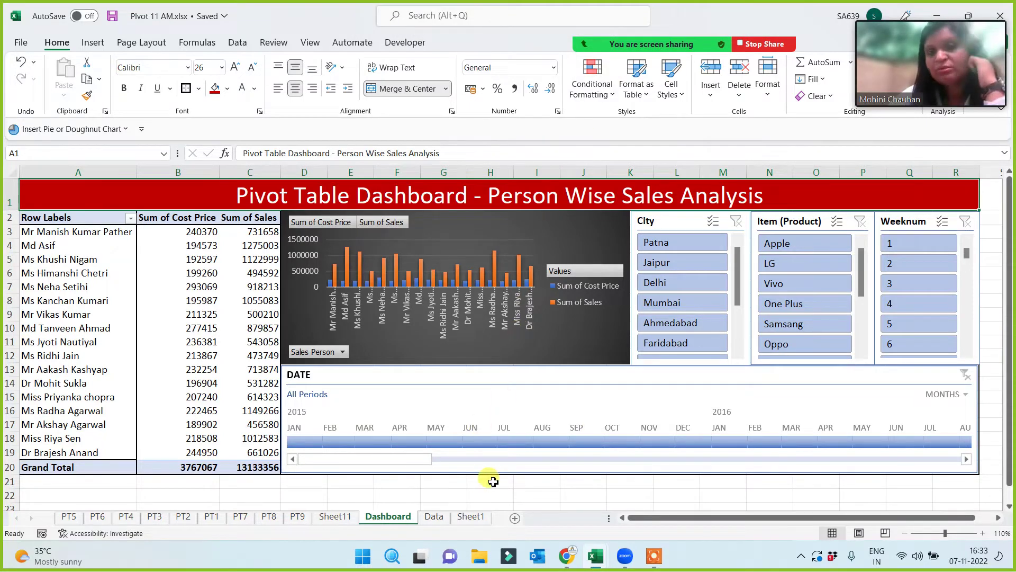
Switch to Chrome and open the Gmail inbox in a new tab.
{"action": "left_click", "coordinate": [567, 556]}
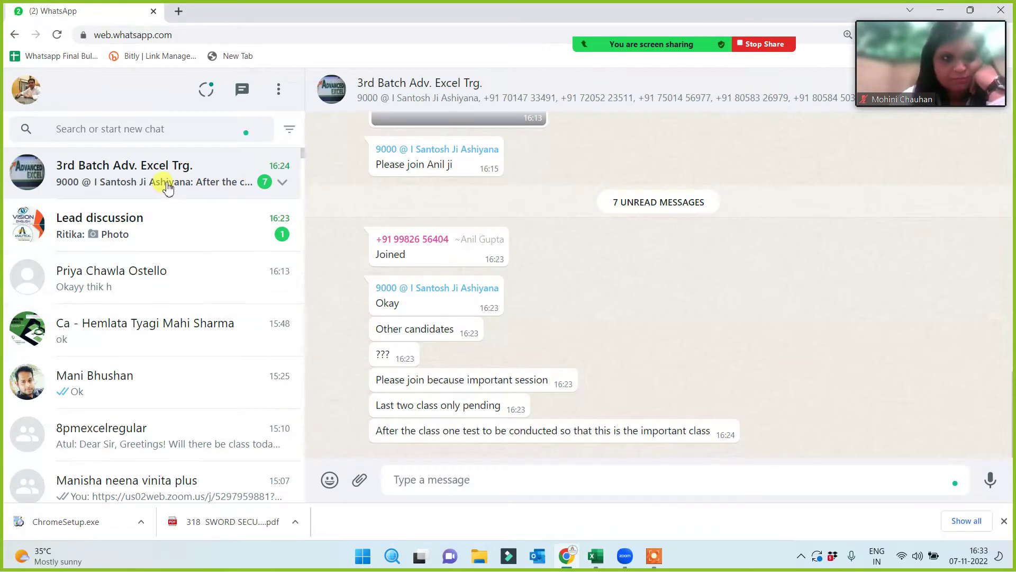
{"action": "left_click", "coordinate": [177, 11]}
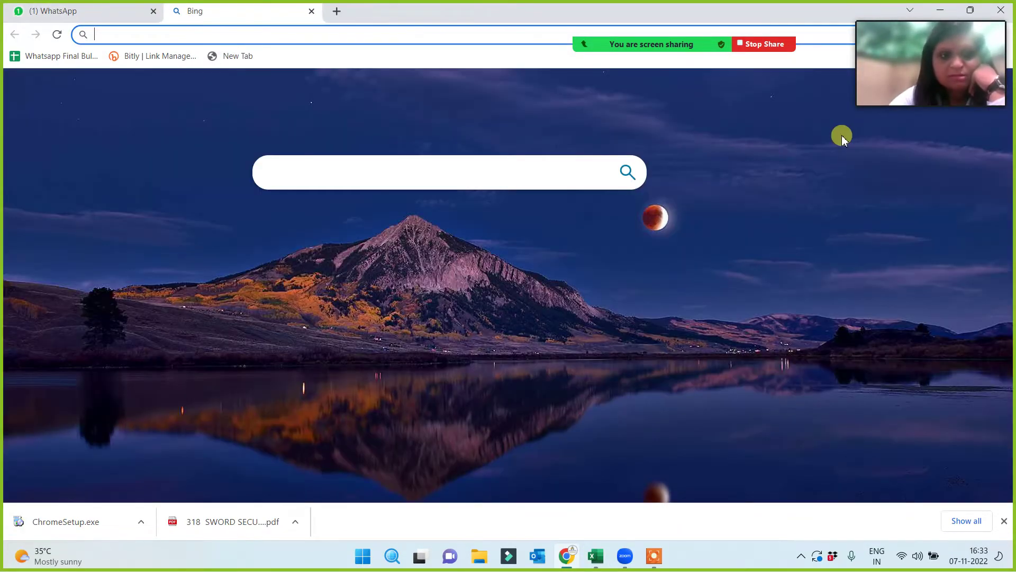
{"action": "left_click_drag", "start_coordinate": [945, 11], "coordinate": [869, 180]}
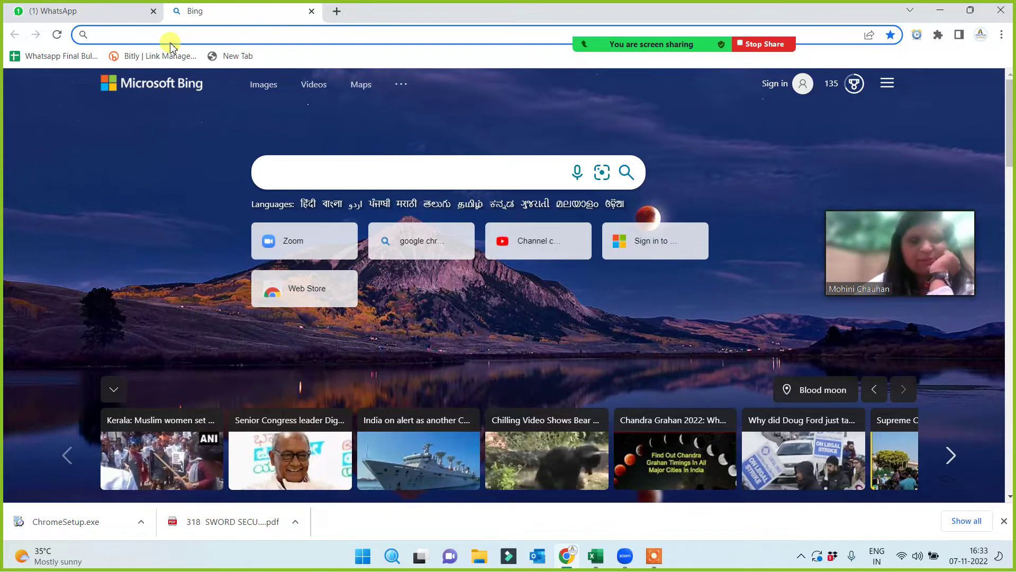
{"action": "type", "text": "gmail"}
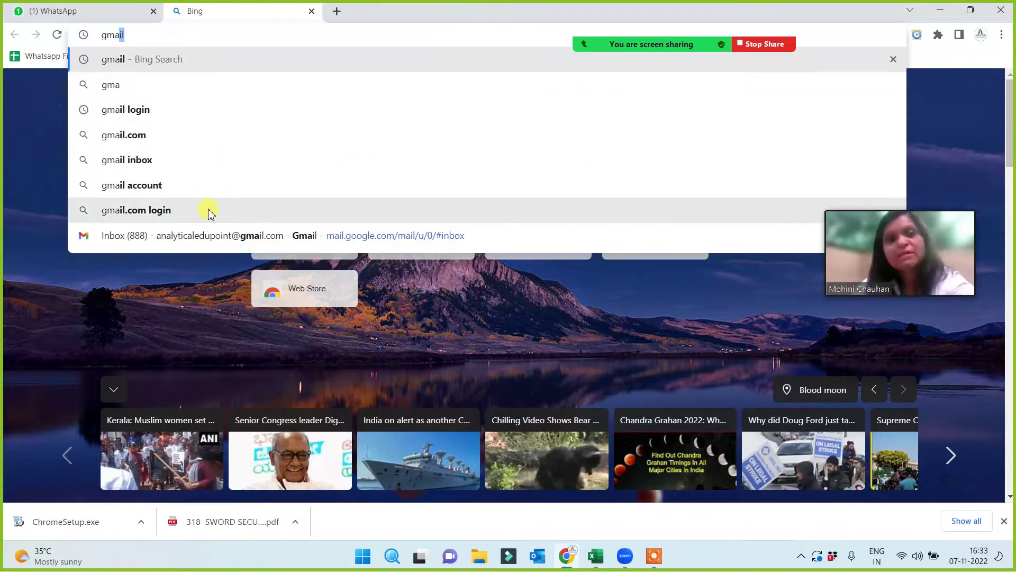
{"action": "left_click", "coordinate": [195, 235]}
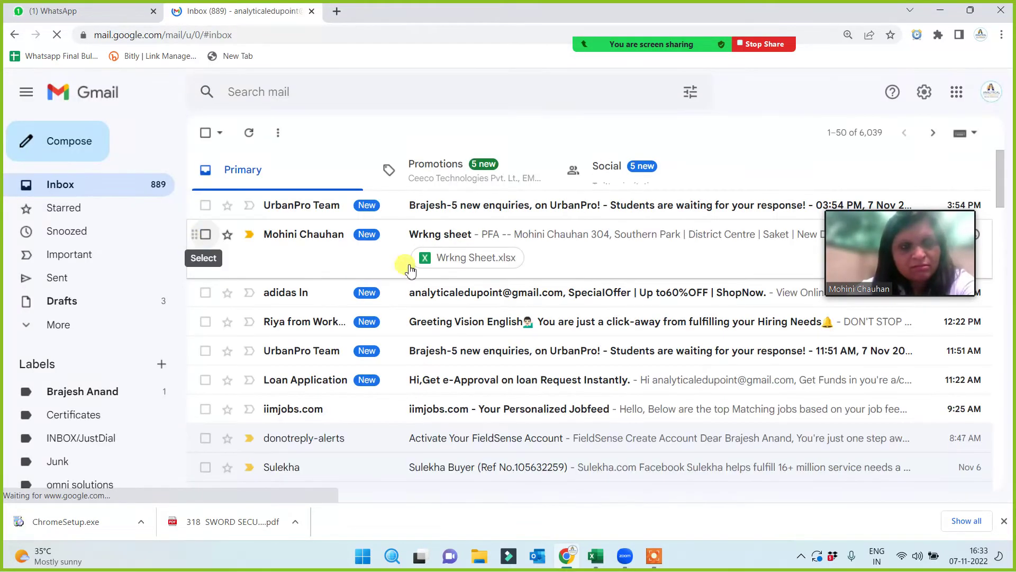
Download the attachment Wrkng Sheet.xlsx from the "Wrkng sheet" email and open it in Excel.
{"action": "left_click", "coordinate": [443, 242]}
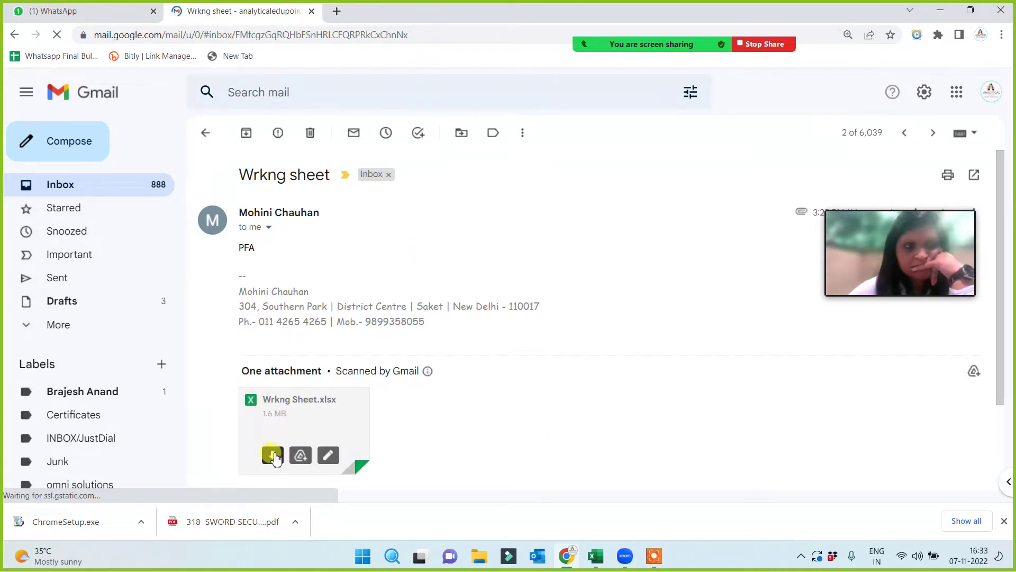
{"action": "left_click", "coordinate": [274, 455]}
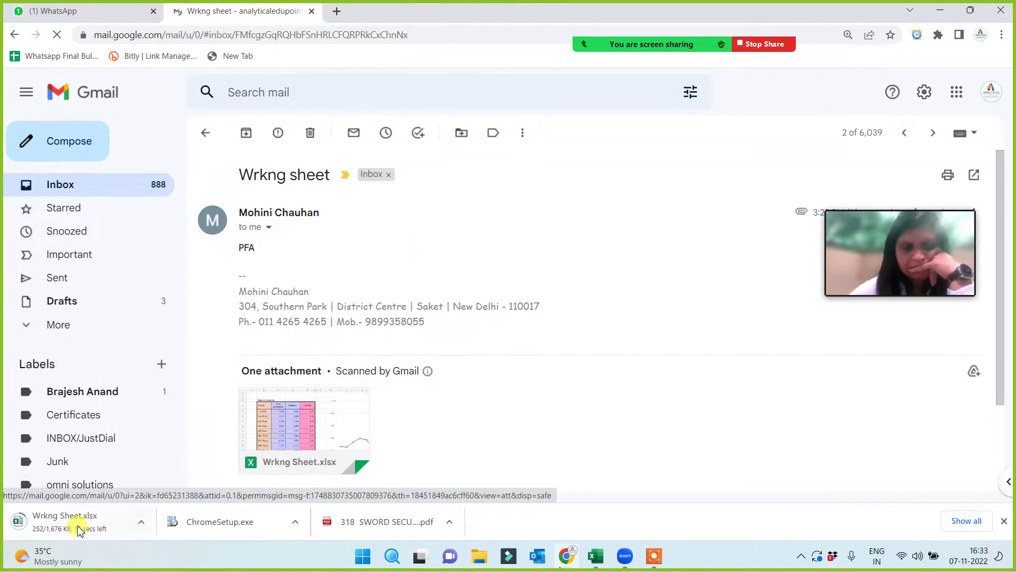
{"action": "left_click", "coordinate": [79, 529]}
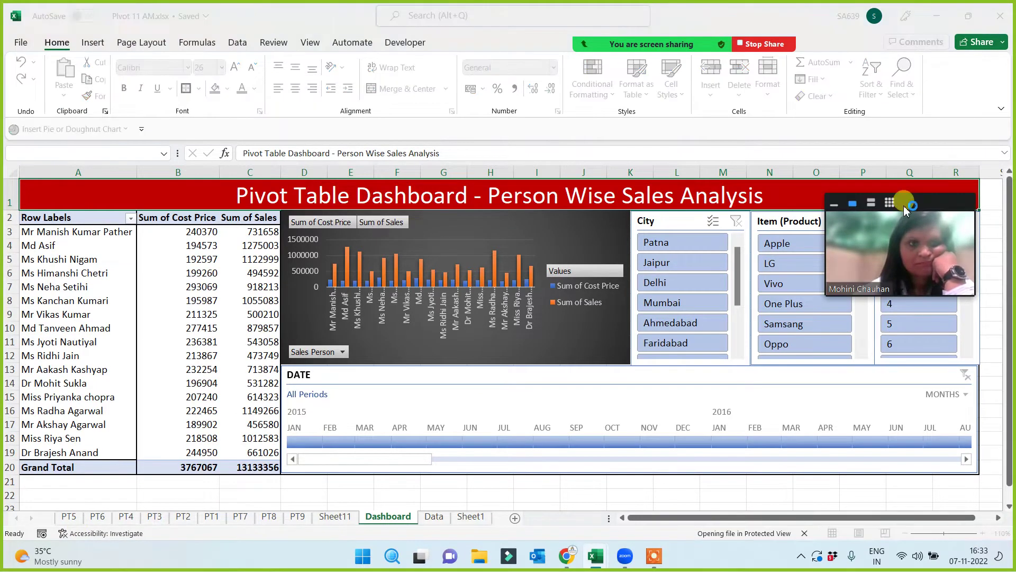
{"action": "left_click_drag", "start_coordinate": [945, 107], "coordinate": [947, 15]}
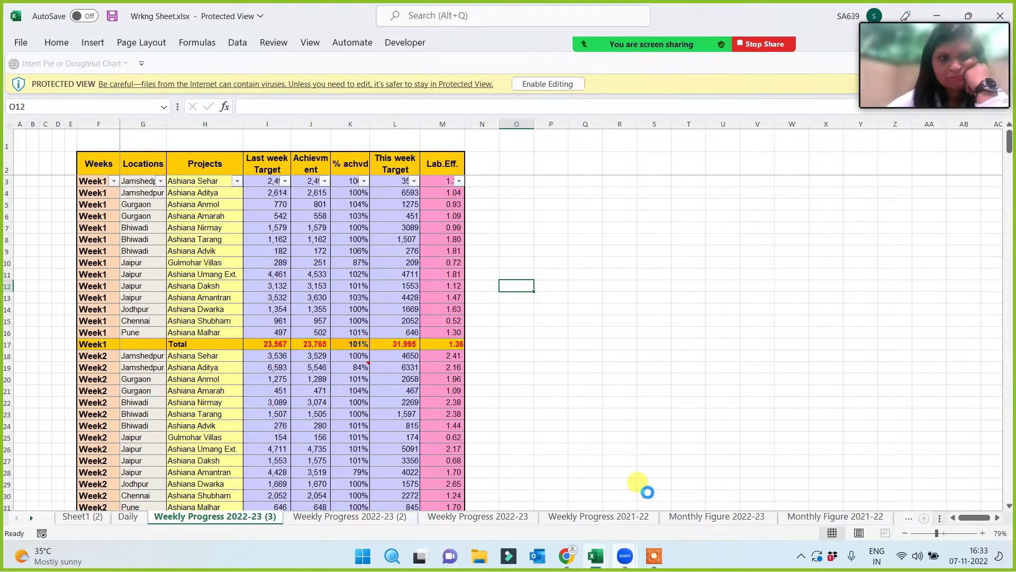
Enable editing of Wrkng Sheet.xlsx and dismiss the circular reference and link-update warnings.
{"action": "left_click", "coordinate": [552, 84]}
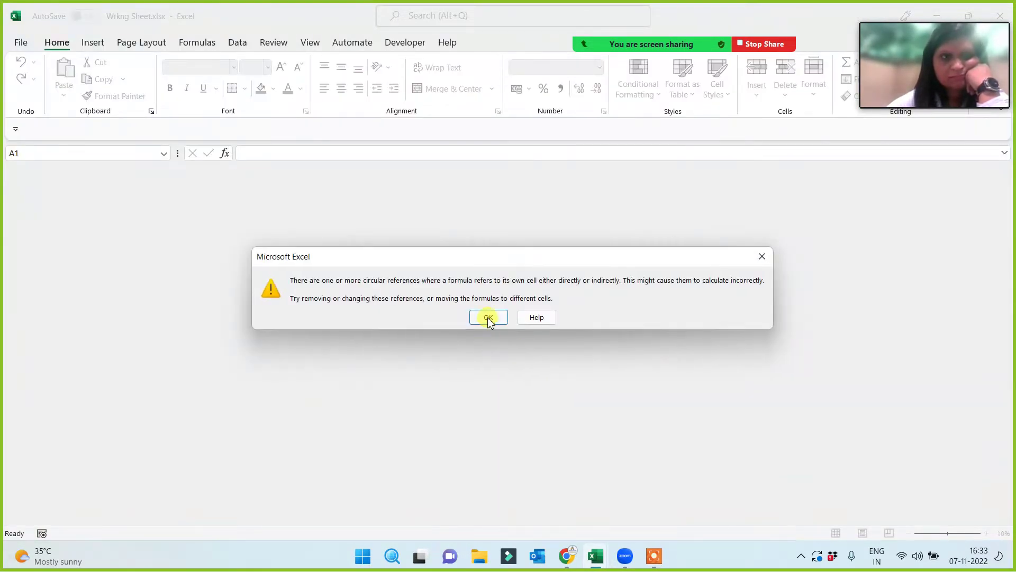
{"action": "left_click", "coordinate": [488, 316]}
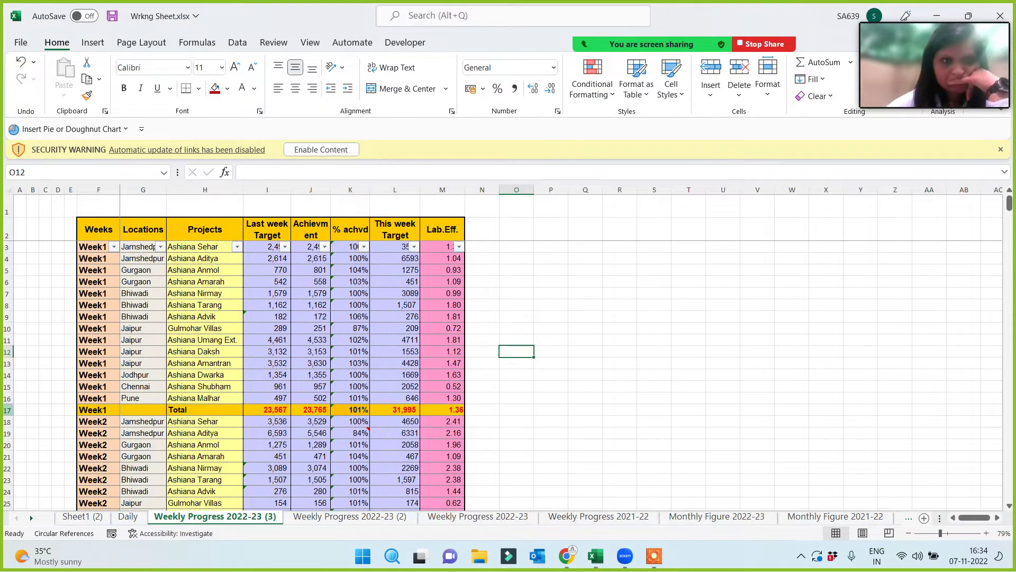
{"action": "left_click", "coordinate": [7, 410]}
{"action": "left_click", "coordinate": [591, 351]}
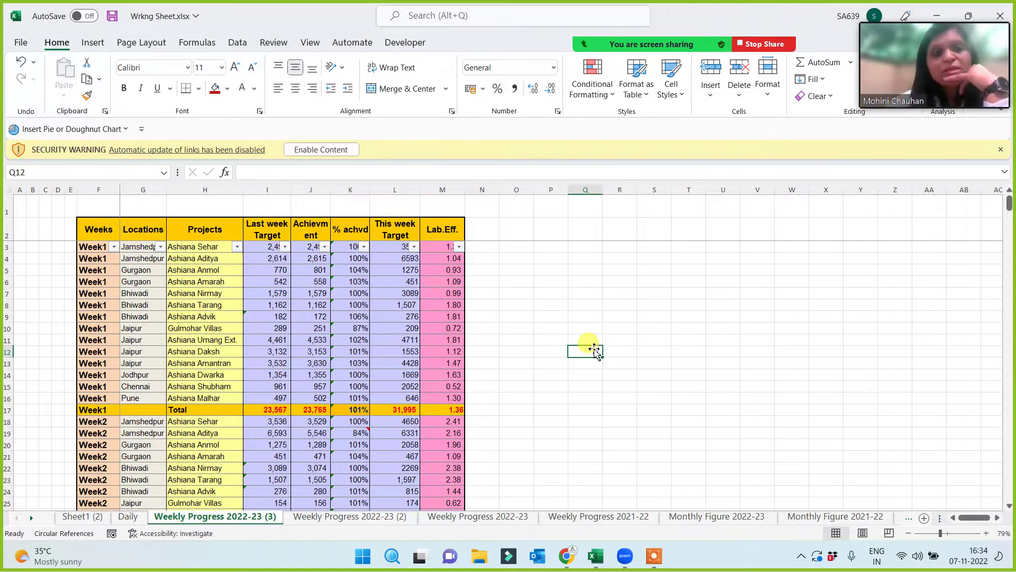
{"action": "left_click", "coordinate": [999, 149]}
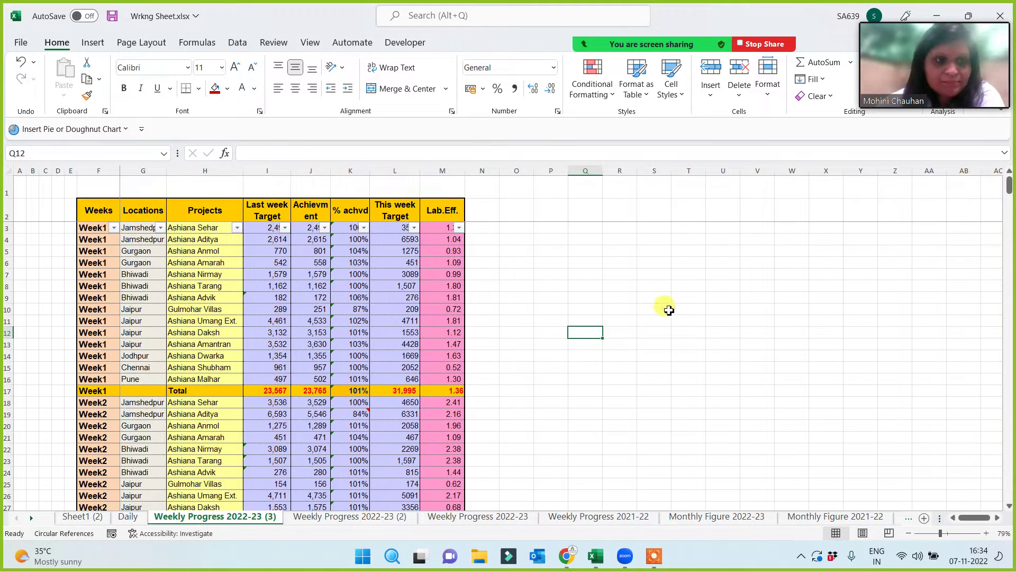
Delete the empty first row and the empty columns A through E beside the weekly progress table.
{"action": "scroll", "coordinate": [614, 347], "scroll_direction": "up", "scroll_amount": 4}
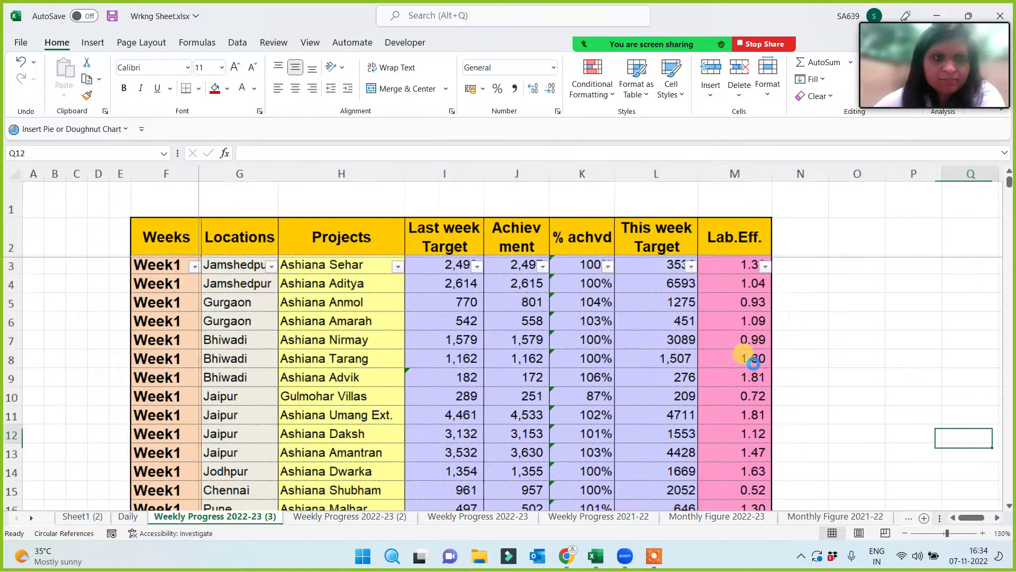
{"action": "scroll", "coordinate": [752, 362], "scroll_direction": "up", "scroll_amount": 1}
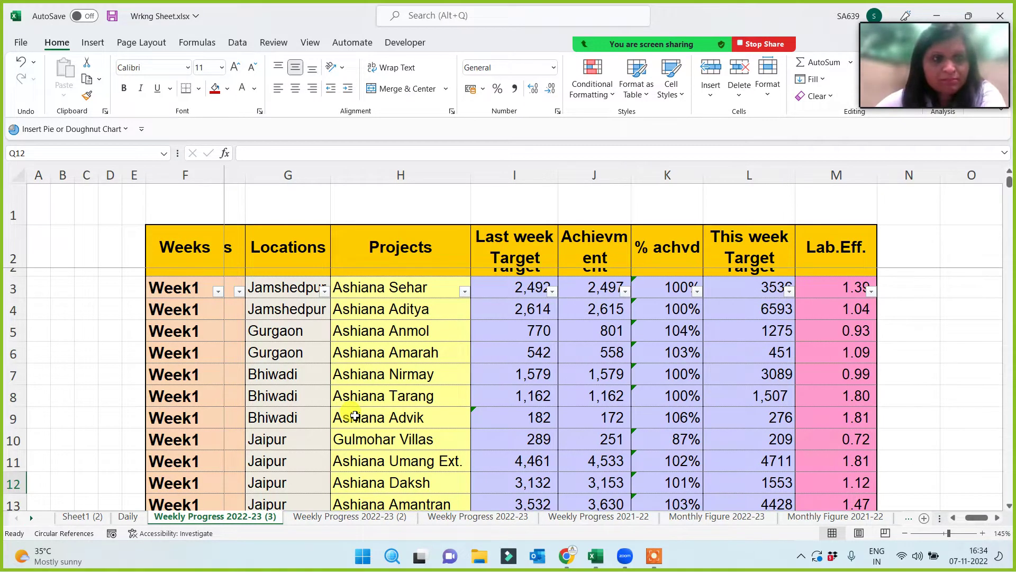
{"action": "left_click", "coordinate": [16, 205]}
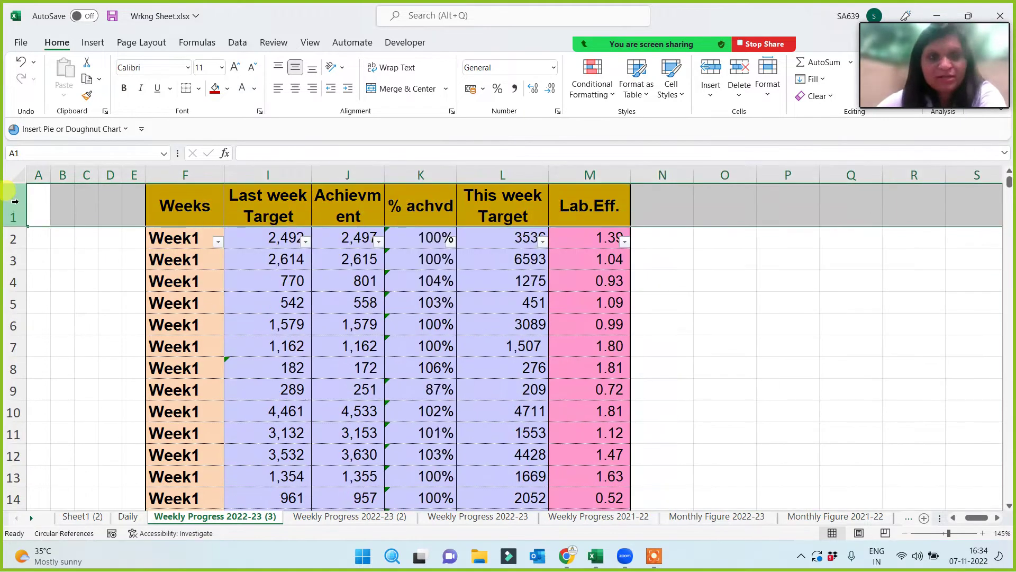
{"action": "left_click", "coordinate": [39, 174]}
{"action": "left_click_drag", "start_coordinate": [39, 174], "coordinate": [122, 169]}
{"action": "key", "text": "ctrl+minus"}
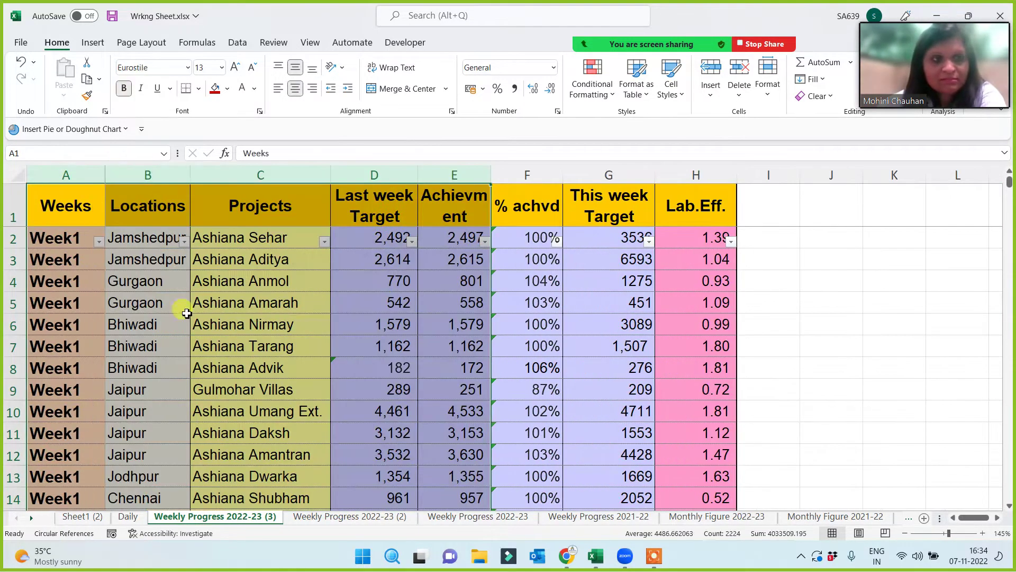
Examine the Week1 records and the Total row that separates them from the Week2 records.
{"action": "left_click", "coordinate": [159, 344]}
{"action": "scroll", "coordinate": [159, 370], "scroll_direction": "down", "scroll_amount": 2}
{"action": "scroll", "coordinate": [162, 413], "scroll_direction": "down", "scroll_amount": 1}
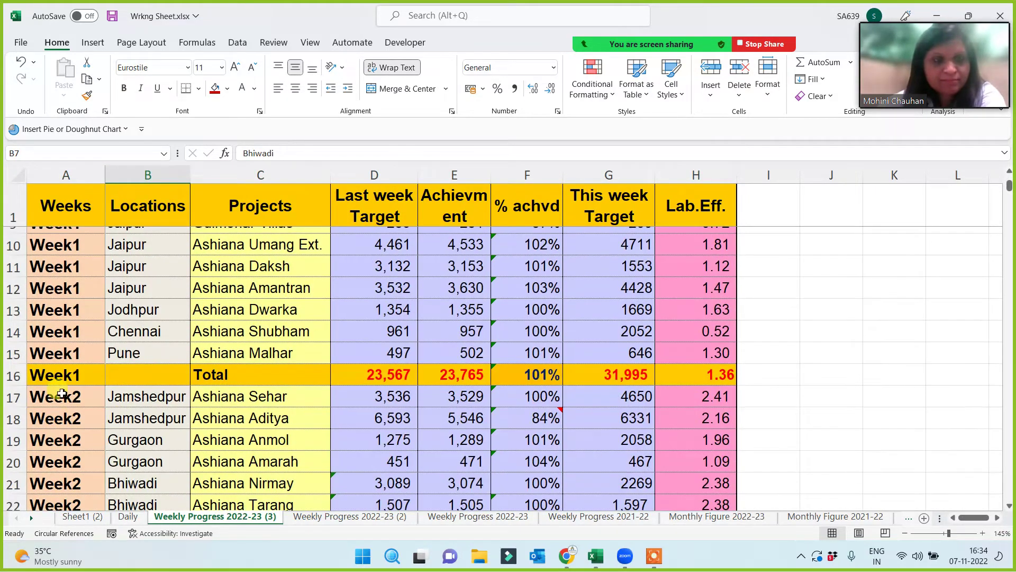
{"action": "left_click", "coordinate": [12, 375]}
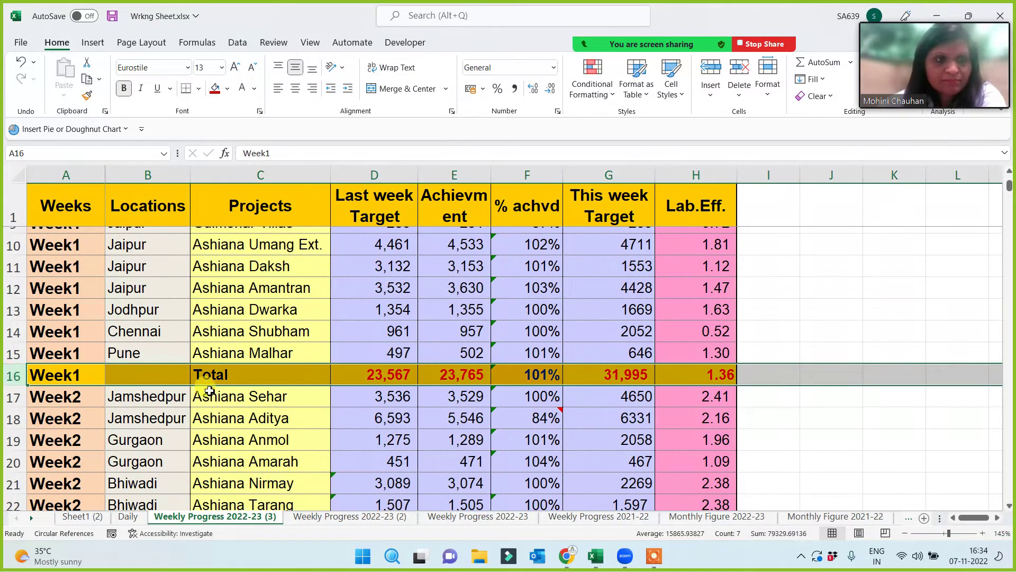
{"action": "left_click", "coordinate": [238, 375]}
{"action": "scroll", "coordinate": [299, 388], "scroll_direction": "up", "scroll_amount": 3}
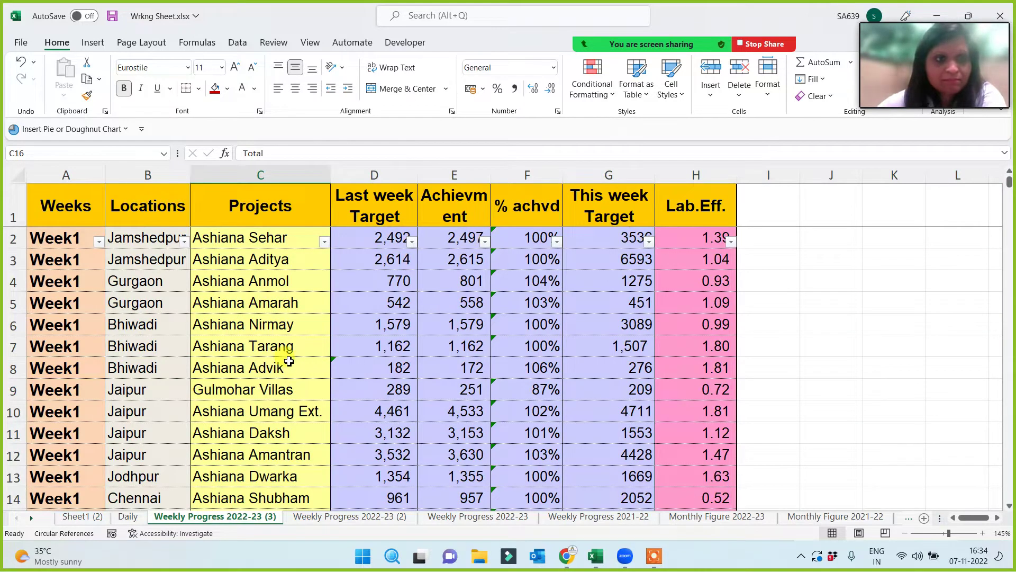
Remove the filter from the sheet and sort all its data by Locations from A to Z, with the first row as headers.
{"action": "left_click", "coordinate": [19, 174]}
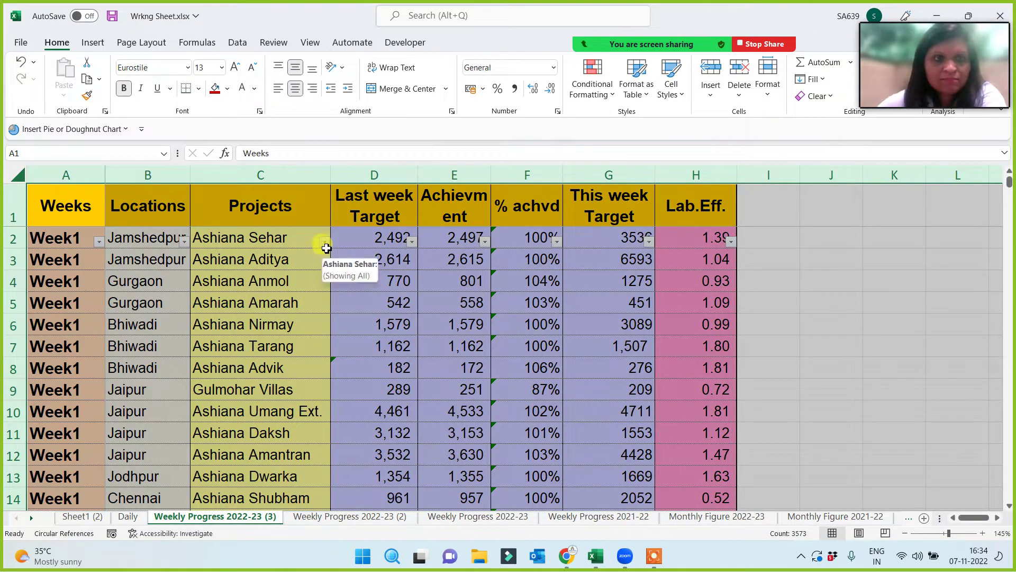
{"action": "key", "text": "ctrl+shift+l"}
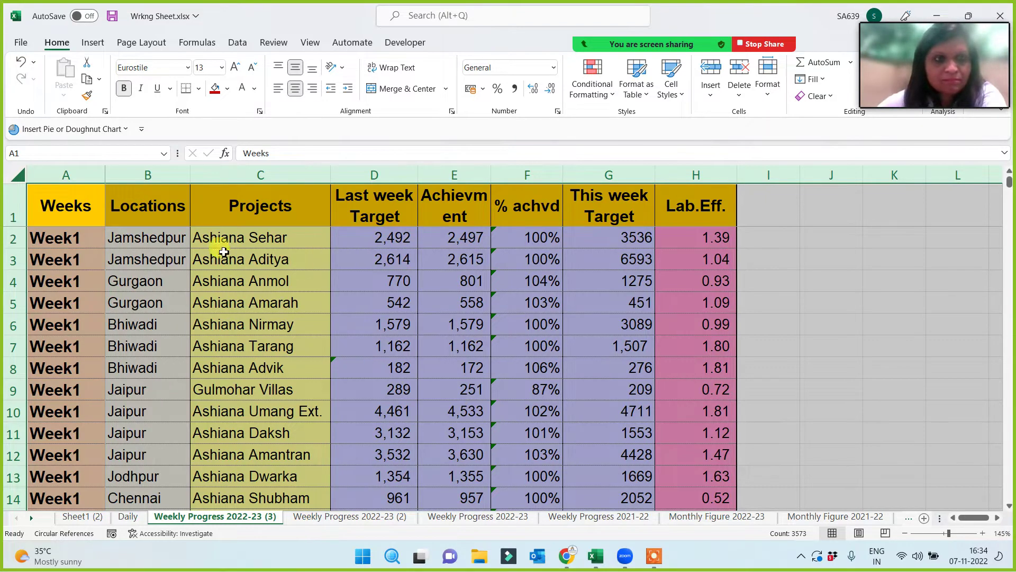
{"action": "left_click", "coordinate": [245, 48]}
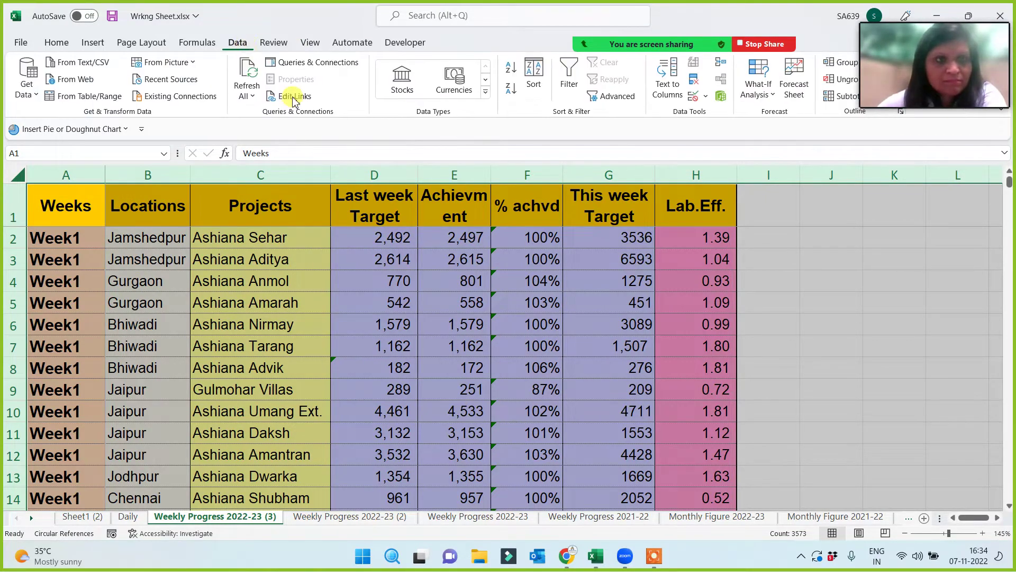
{"action": "left_click", "coordinate": [536, 77]}
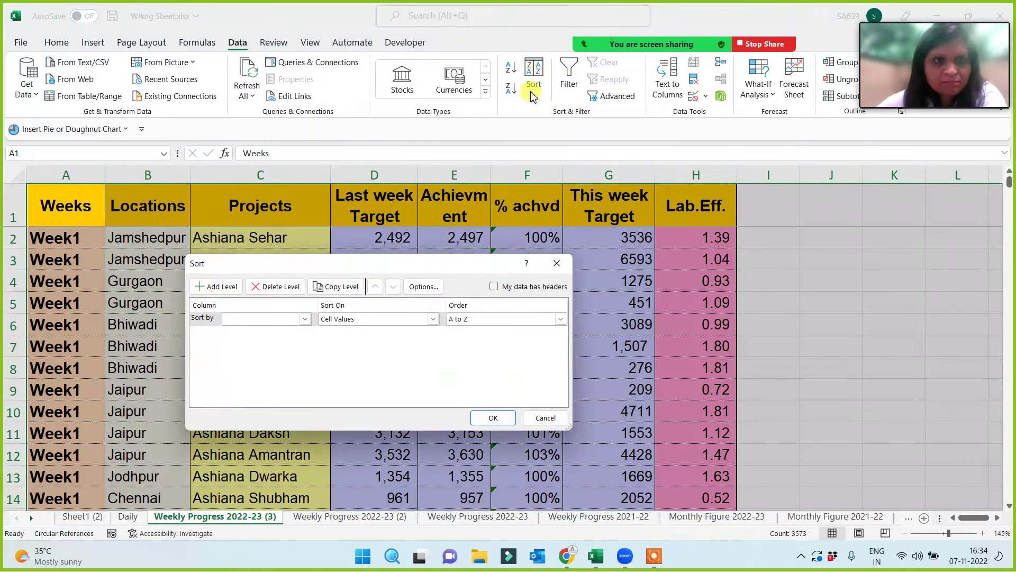
{"action": "left_click", "coordinate": [270, 319]}
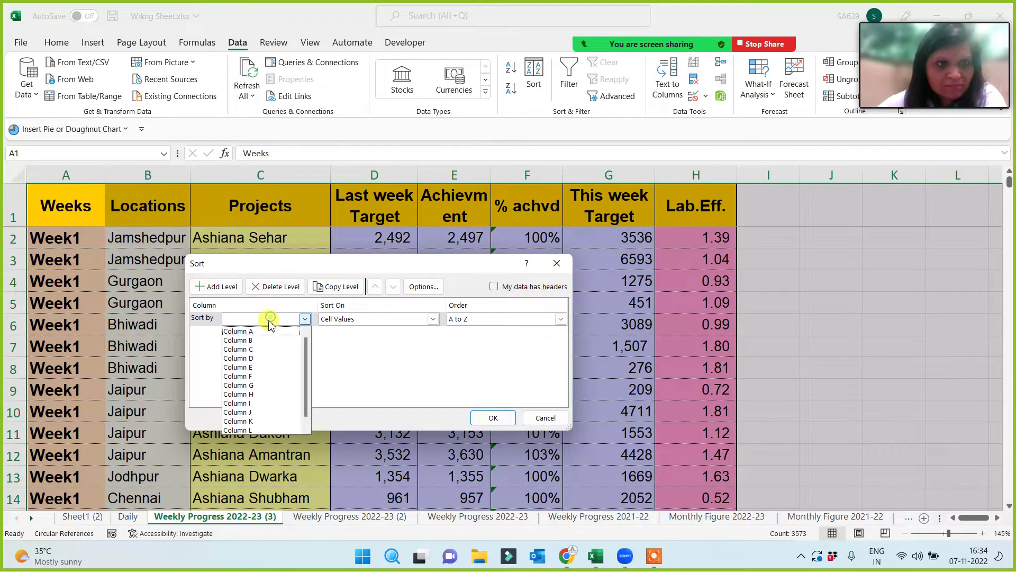
{"action": "left_click", "coordinate": [495, 287]}
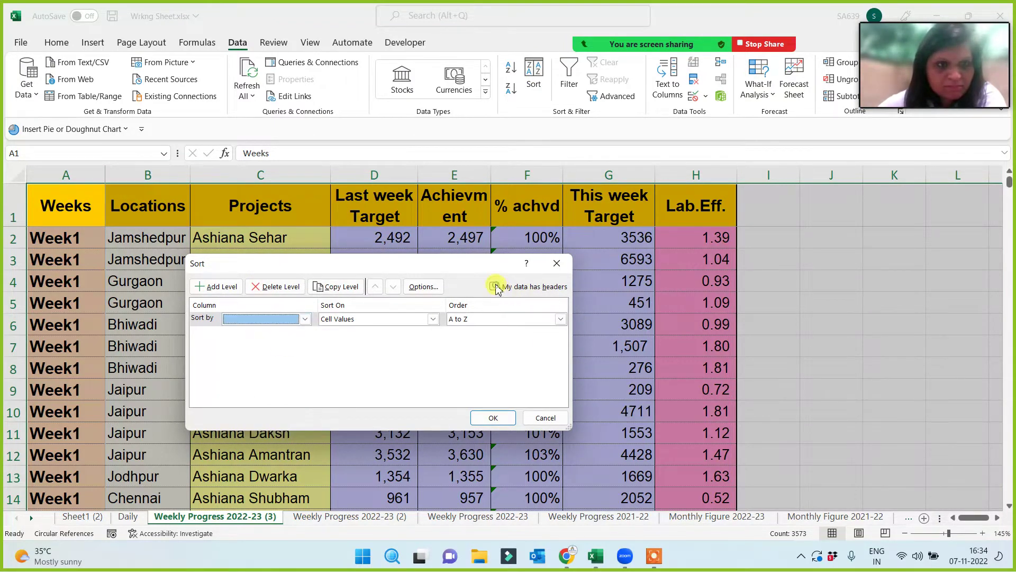
{"action": "left_click", "coordinate": [493, 287]}
{"action": "left_click", "coordinate": [277, 321]}
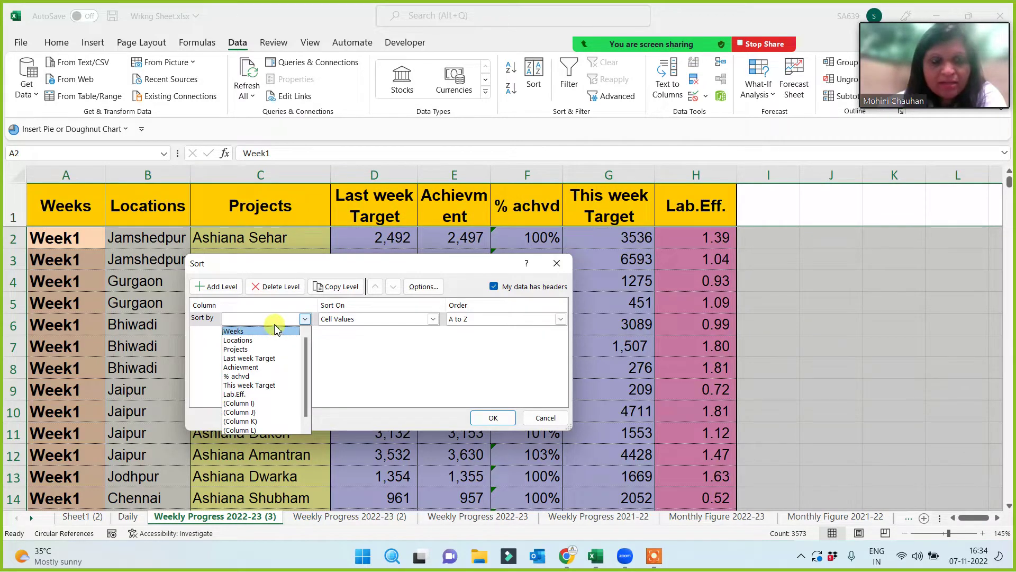
{"action": "left_click", "coordinate": [272, 319]}
{"action": "left_click", "coordinate": [269, 320]}
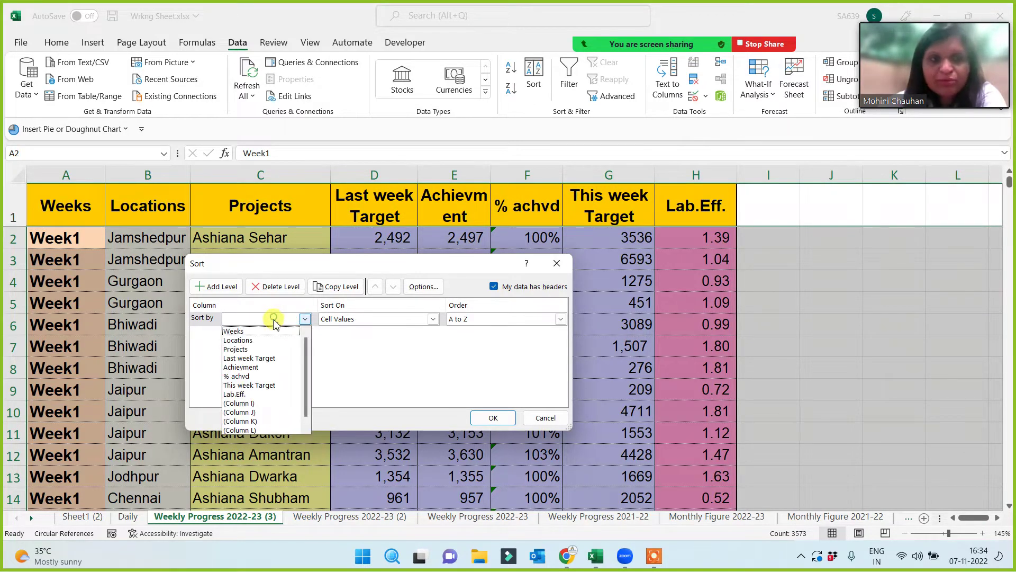
{"action": "left_click", "coordinate": [256, 340]}
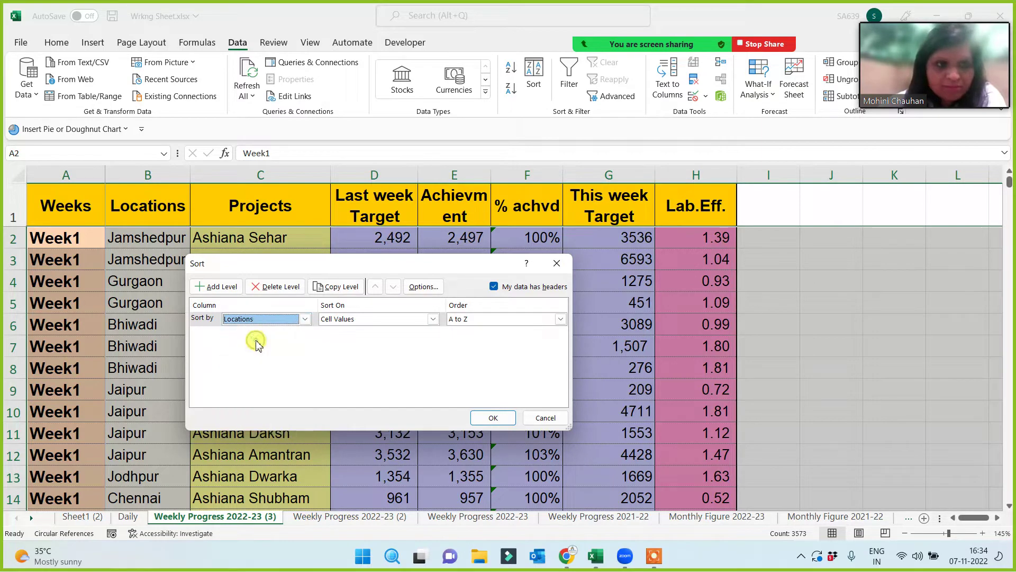
{"action": "left_click", "coordinate": [489, 418]}
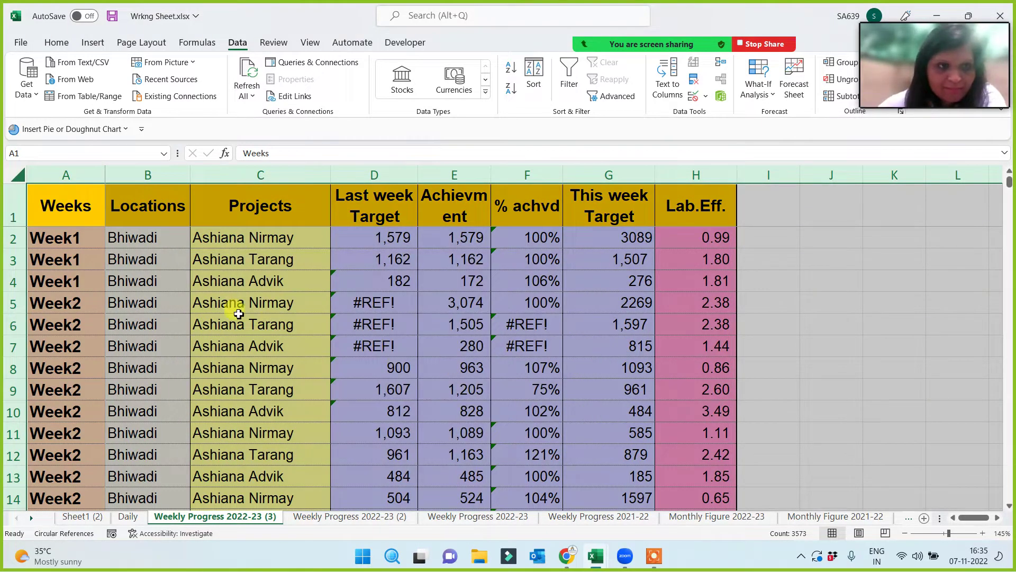
Delete Total rows 439 through 451 at the end of the sorted weekly progress table.
{"action": "scroll", "coordinate": [239, 314], "scroll_direction": "down", "scroll_amount": 18}
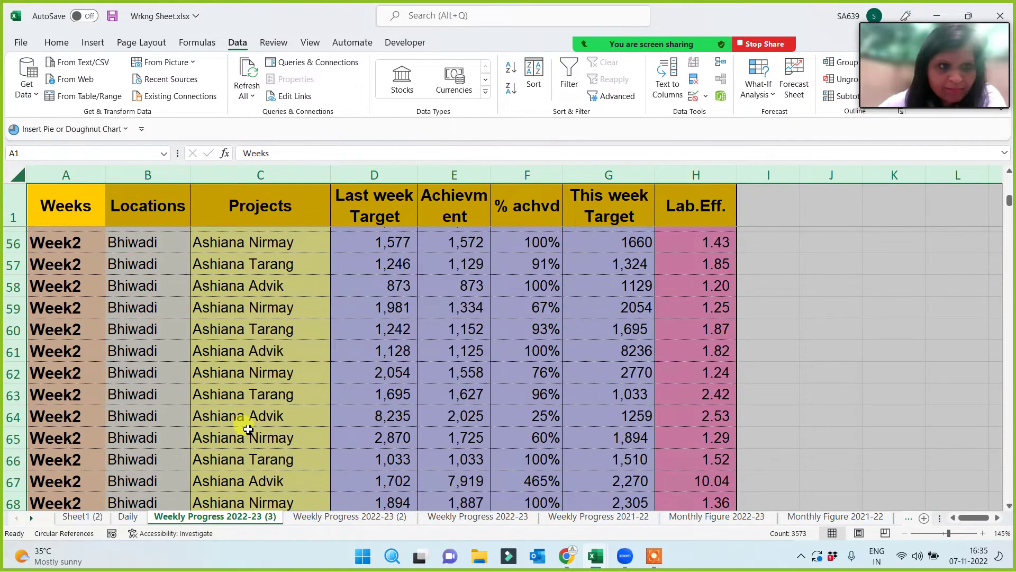
{"action": "scroll", "coordinate": [248, 428], "scroll_direction": "down", "scroll_amount": 20}
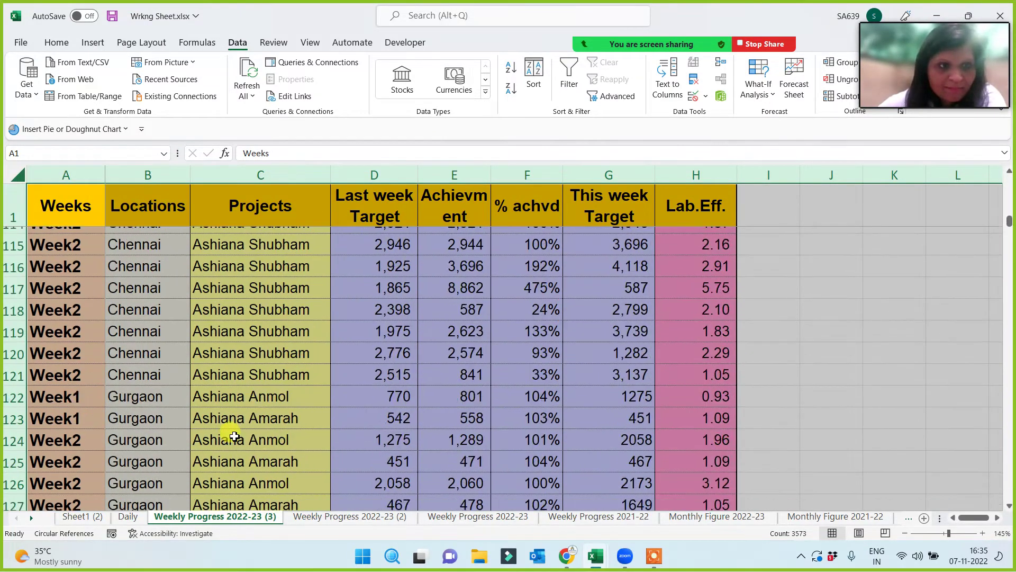
{"action": "scroll", "coordinate": [234, 435], "scroll_direction": "down", "scroll_amount": 3}
{"action": "left_click", "coordinate": [230, 430]}
{"action": "key", "text": "ctrl+Down"}
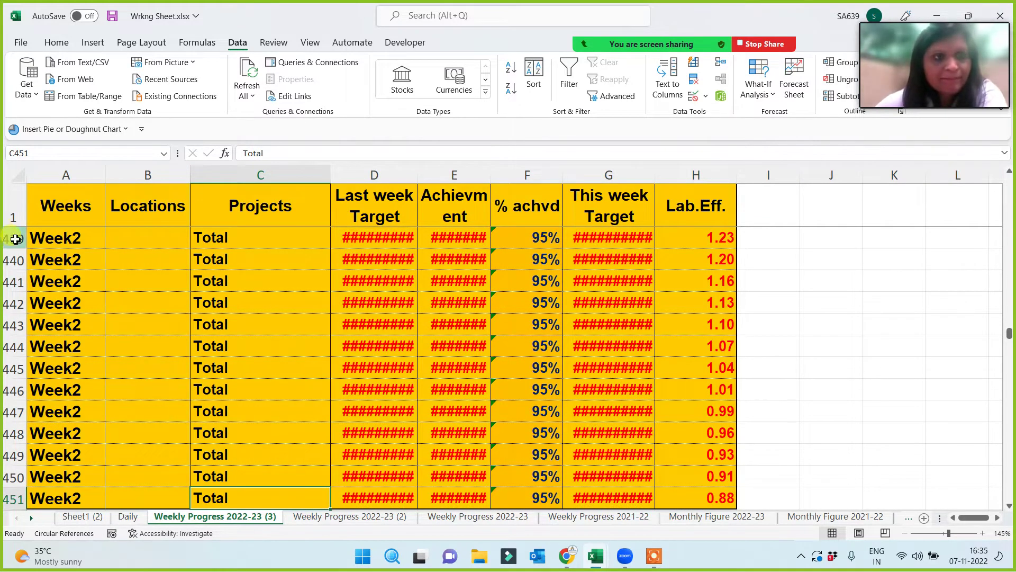
{"action": "left_click_drag", "start_coordinate": [15, 240], "coordinate": [13, 500]}
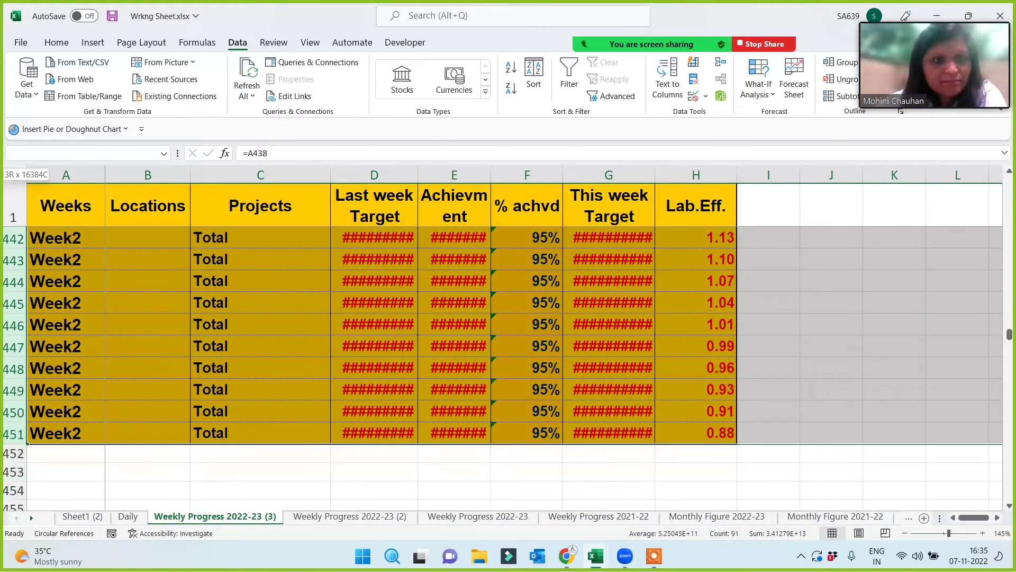
{"action": "left_click_drag", "start_coordinate": [13, 434], "coordinate": [13, 434]}
{"action": "key", "text": "Delete"}
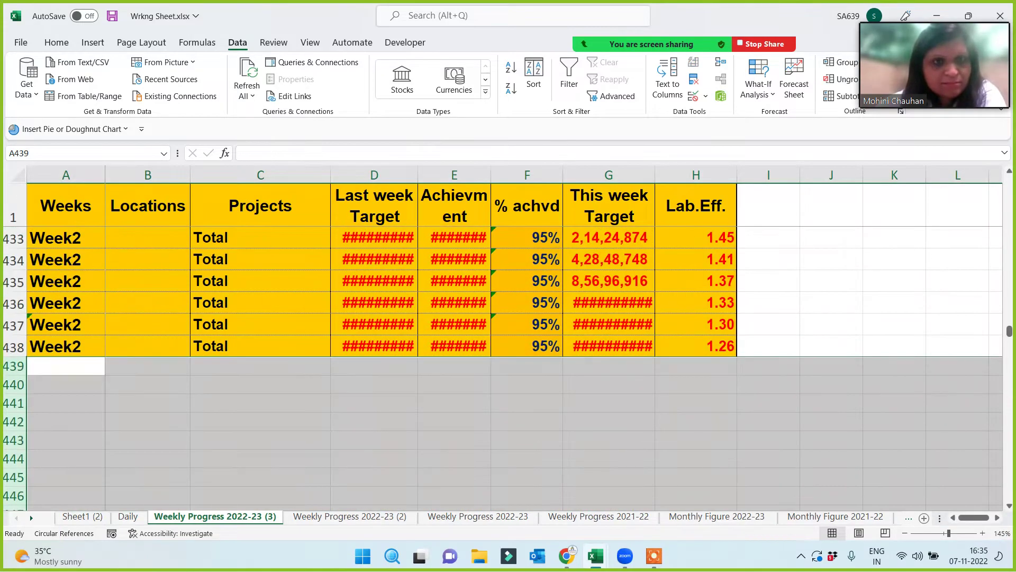
Clear and delete the remaining Total rows from row 422 down to the end of the sheet.
{"action": "scroll", "coordinate": [109, 439], "scroll_direction": "up", "scroll_amount": 2}
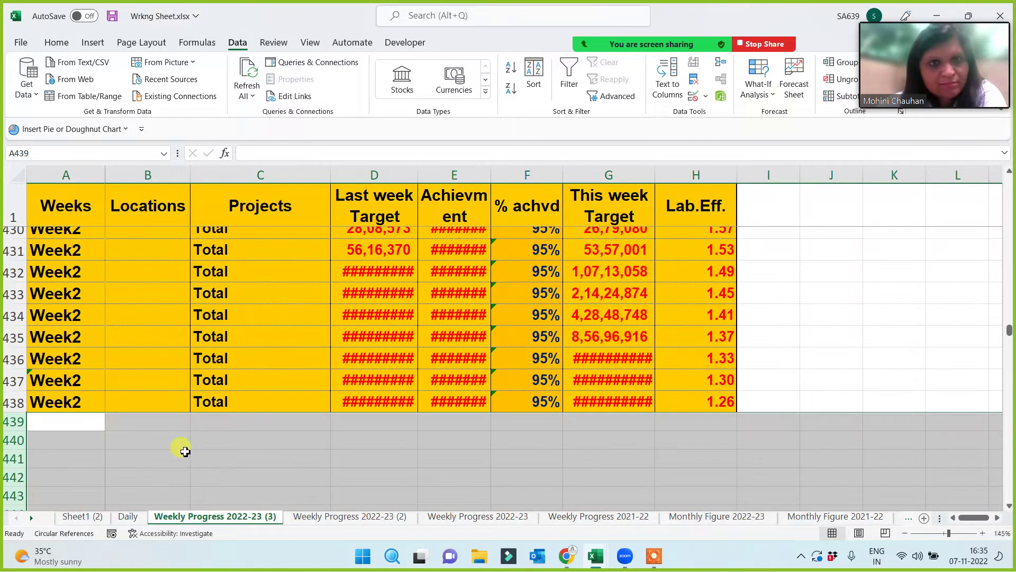
{"action": "scroll", "coordinate": [185, 451], "scroll_direction": "up", "scroll_amount": 2}
{"action": "scroll", "coordinate": [185, 451], "scroll_direction": "down", "scroll_amount": 2}
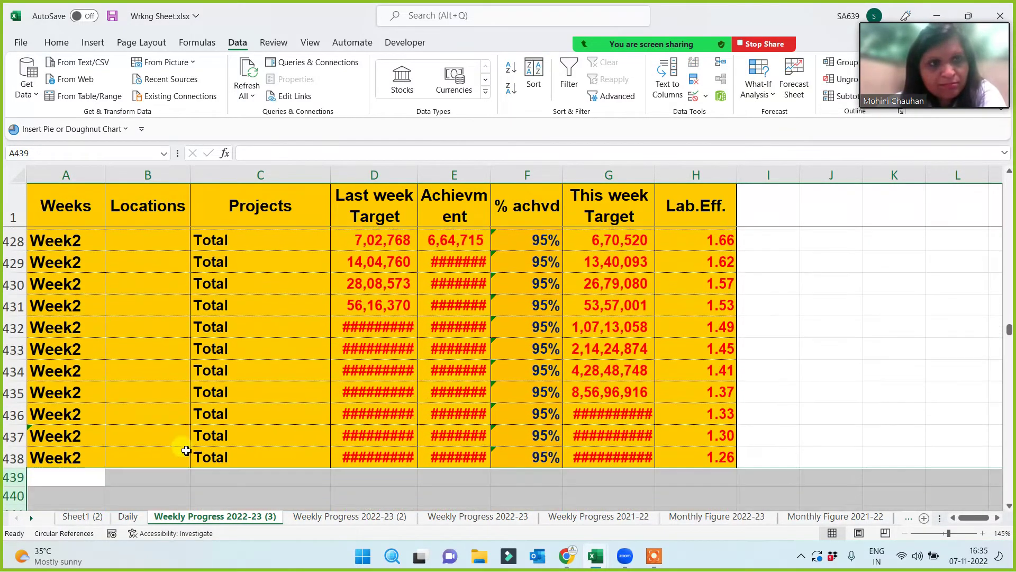
{"action": "scroll", "coordinate": [186, 450], "scroll_direction": "up", "scroll_amount": 2}
{"action": "scroll", "coordinate": [187, 450], "scroll_direction": "up", "scroll_amount": 3}
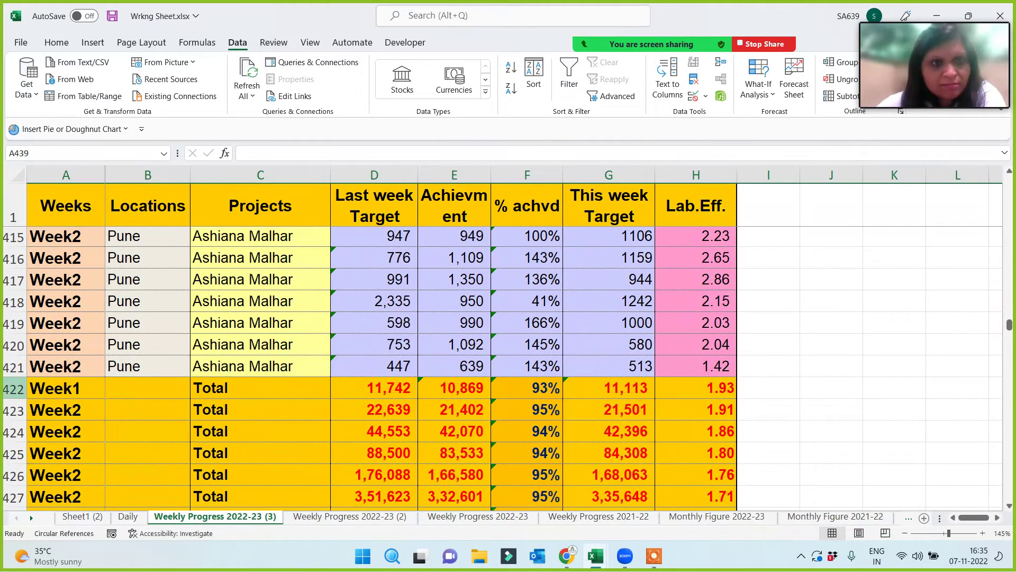
{"action": "left_click", "coordinate": [11, 390]}
{"action": "key", "text": "ctrl+shift+Down"}
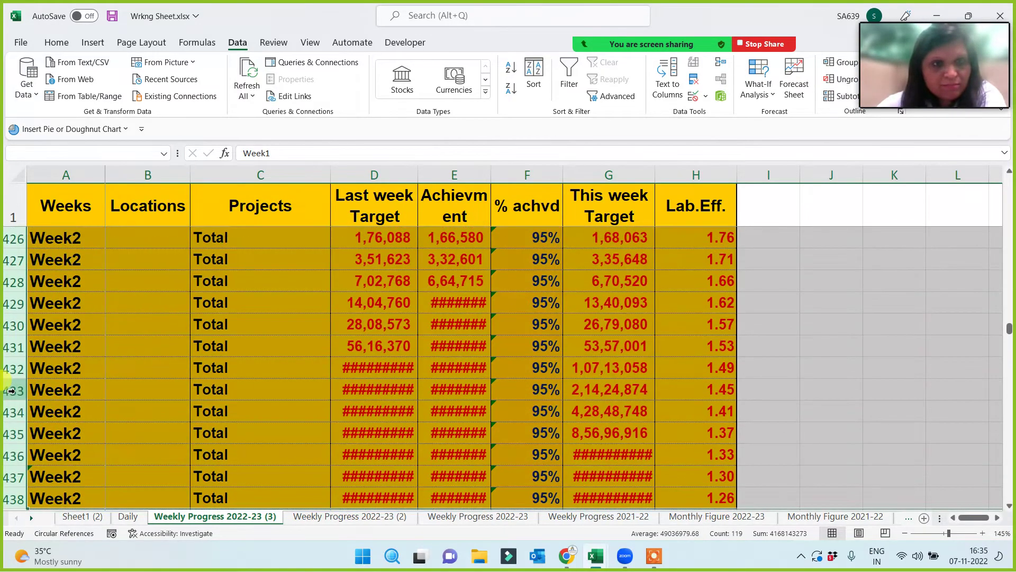
{"action": "key", "text": "Delete"}
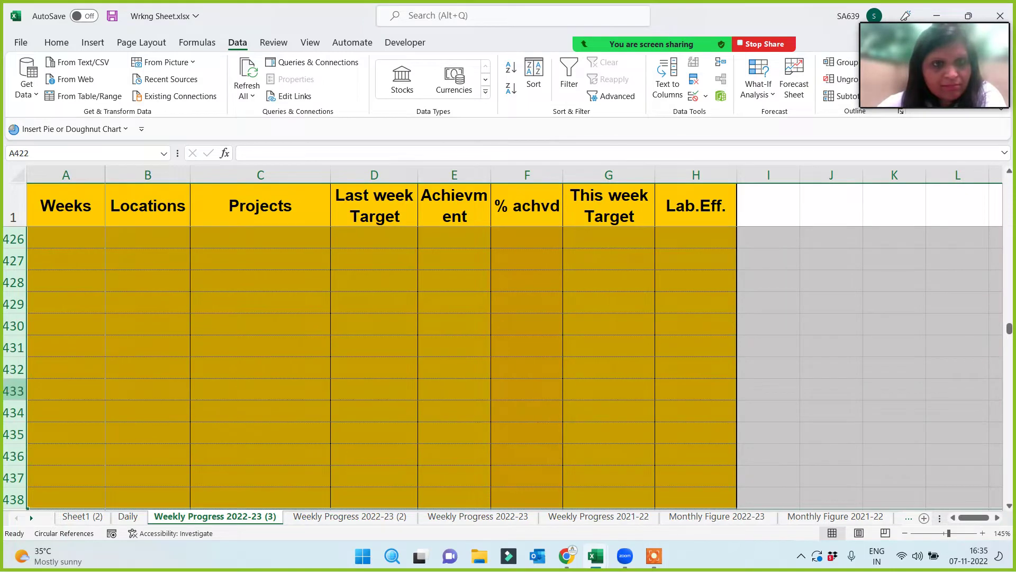
{"action": "right_click", "coordinate": [13, 239]}
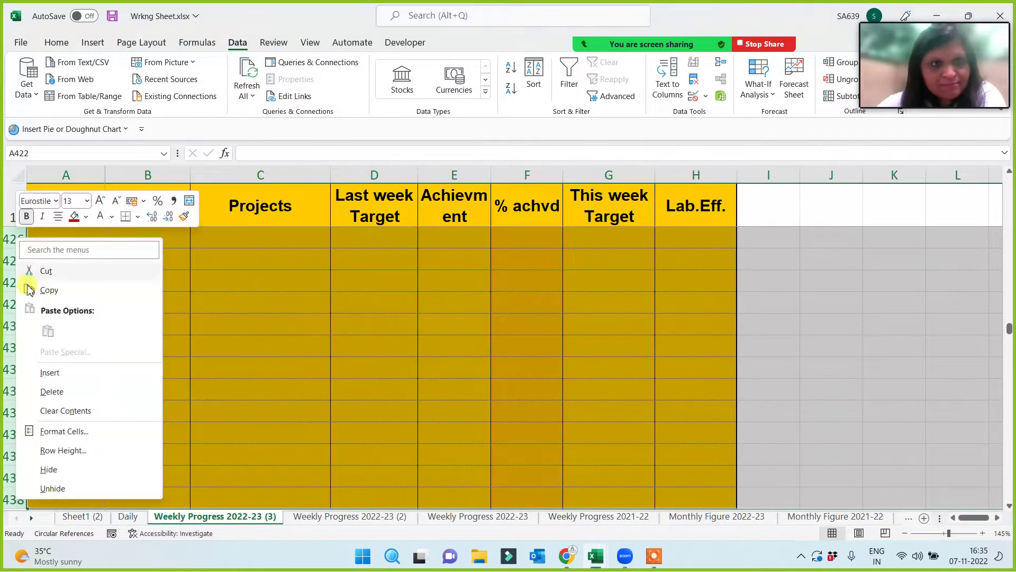
{"action": "left_click", "coordinate": [48, 391]}
{"action": "scroll", "coordinate": [45, 388], "scroll_direction": "up", "scroll_amount": 3}
{"action": "left_click", "coordinate": [246, 435]}
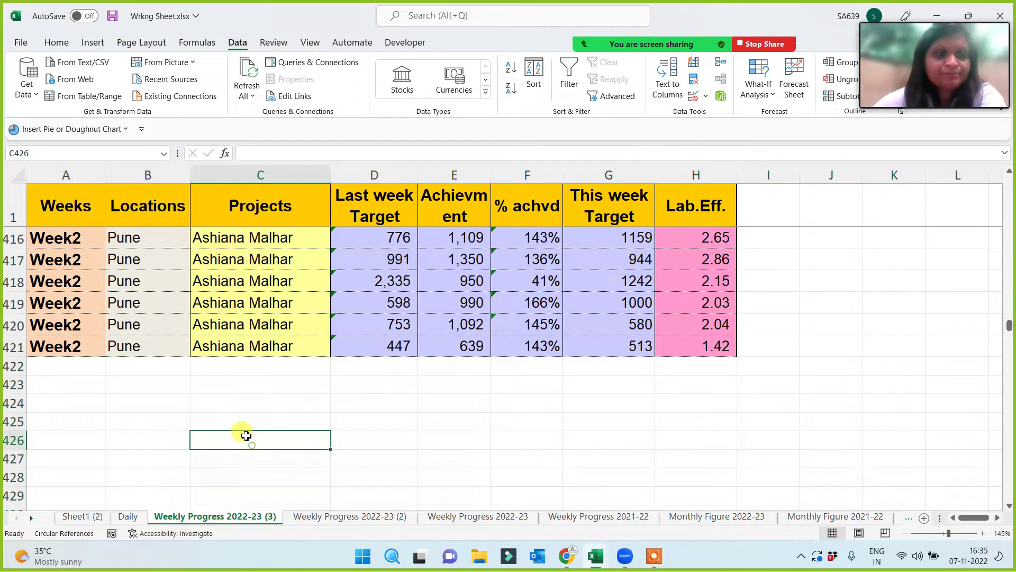
Check the Locations column from the first Bhiwadi record to the last Pune record for gaps or leftover rows.
{"action": "scroll", "coordinate": [141, 356], "scroll_direction": "up", "scroll_amount": 1}
{"action": "left_click", "coordinate": [140, 356]}
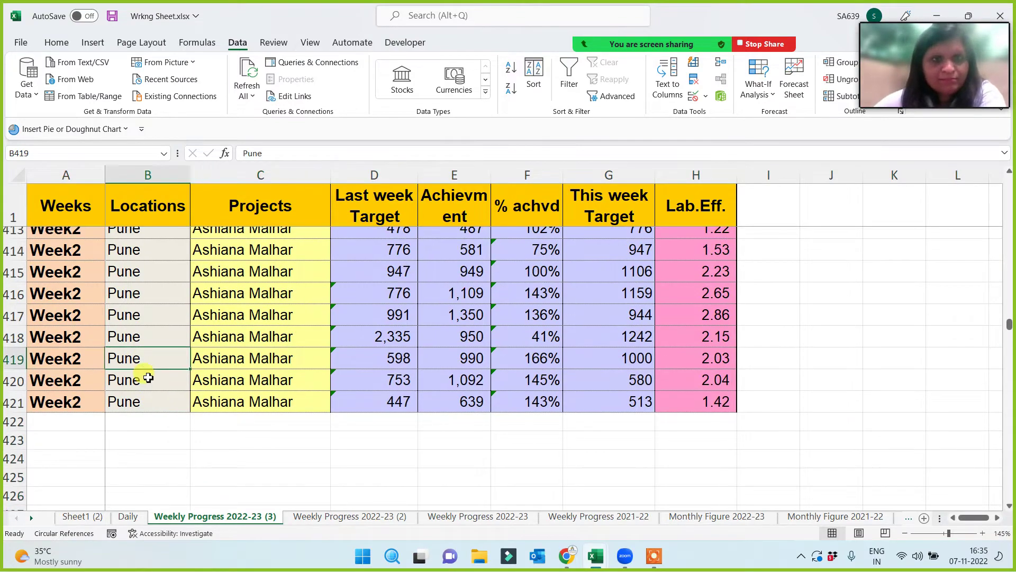
{"action": "key", "text": "ctrl+Up"}
{"action": "key", "text": "Down"}
{"action": "key", "text": "Down"}
{"action": "key", "text": "Down"}
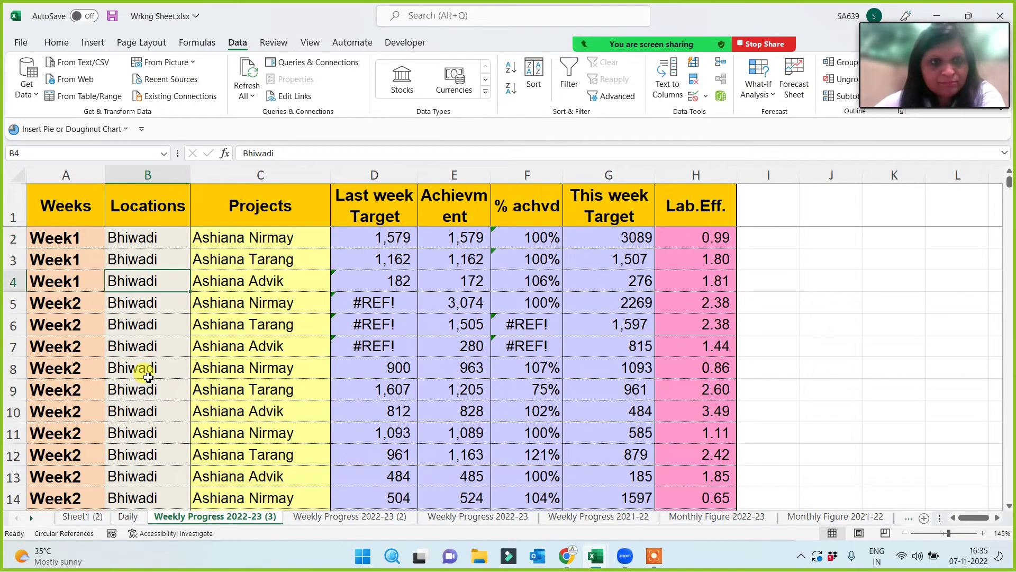
{"action": "key", "text": "ctrl+Down"}
{"action": "key", "text": "Down"}
{"action": "key", "text": "Down"}
{"action": "key", "text": "Down"}
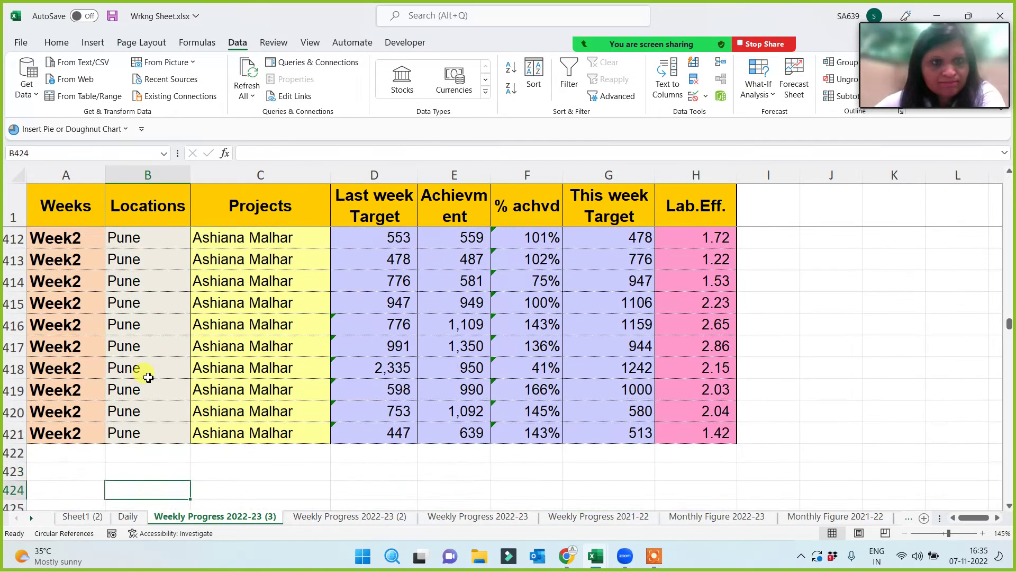
{"action": "key", "text": "Up"}
{"action": "key", "text": "Up"}
{"action": "key", "text": "Up"}
{"action": "key", "text": "Up"}
{"action": "key", "text": "ctrl+Up"}
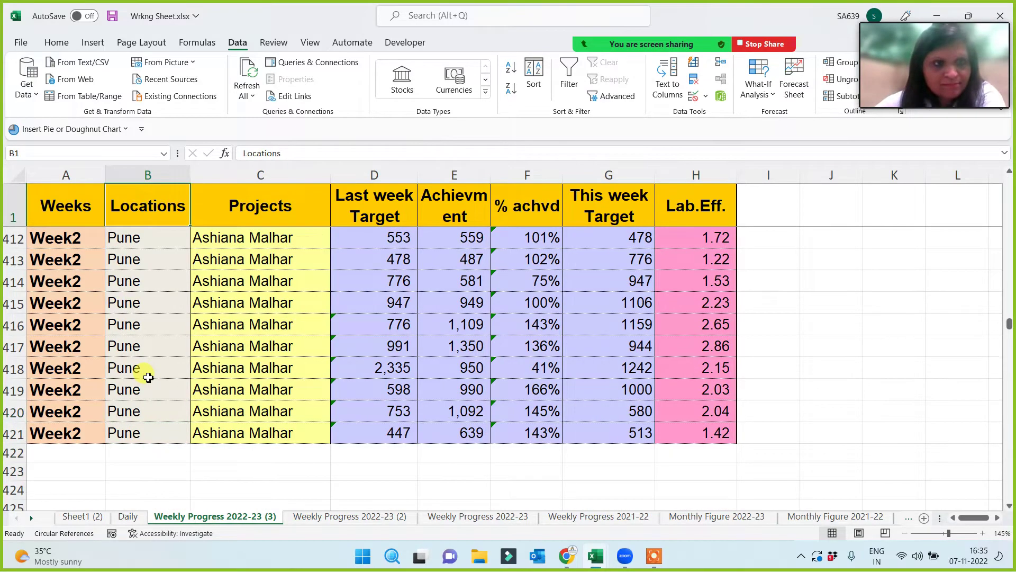
{"action": "key", "text": "Down"}
{"action": "key", "text": "ctrl+Down"}
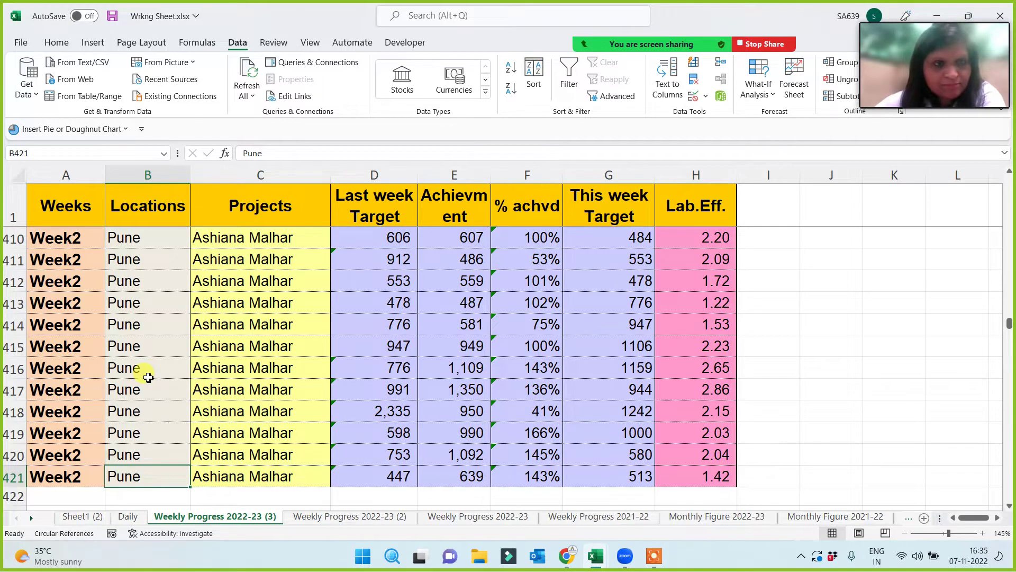
{"action": "key", "text": "ctrl+Up"}
{"action": "key", "text": "Down"}
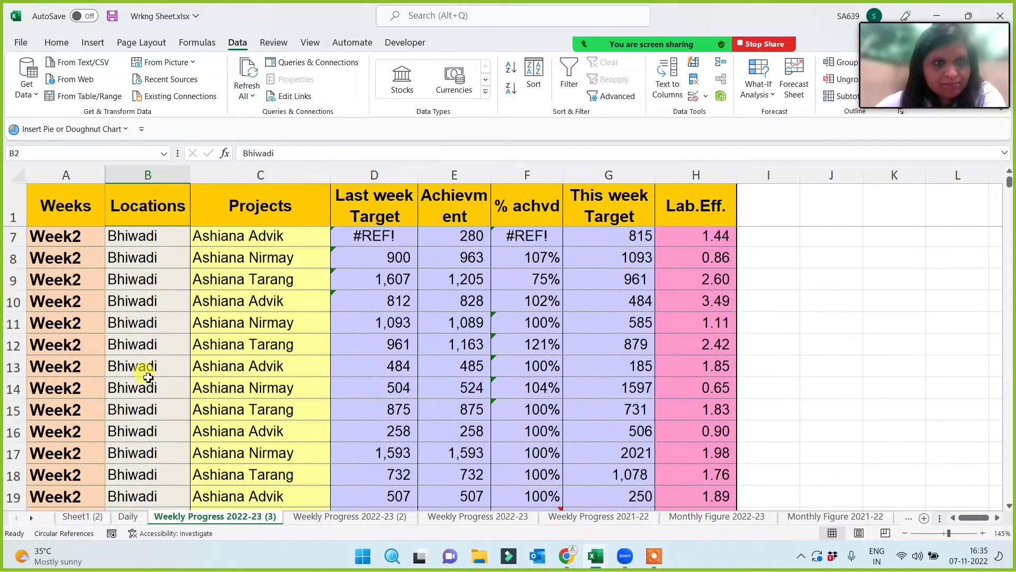
Examine the #REF! cells under Last week Target and the Weeks values down through the Jamshedpur records.
{"action": "key", "text": "Up"}
{"action": "key", "text": "Left"}
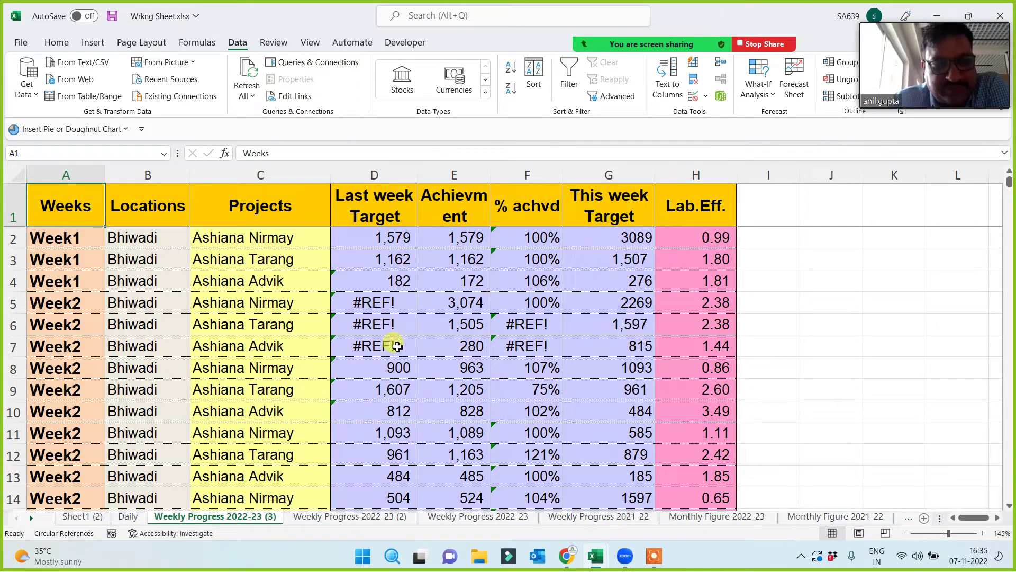
{"action": "left_click", "coordinate": [376, 305]}
{"action": "left_click", "coordinate": [375, 325]}
{"action": "left_click", "coordinate": [381, 362]}
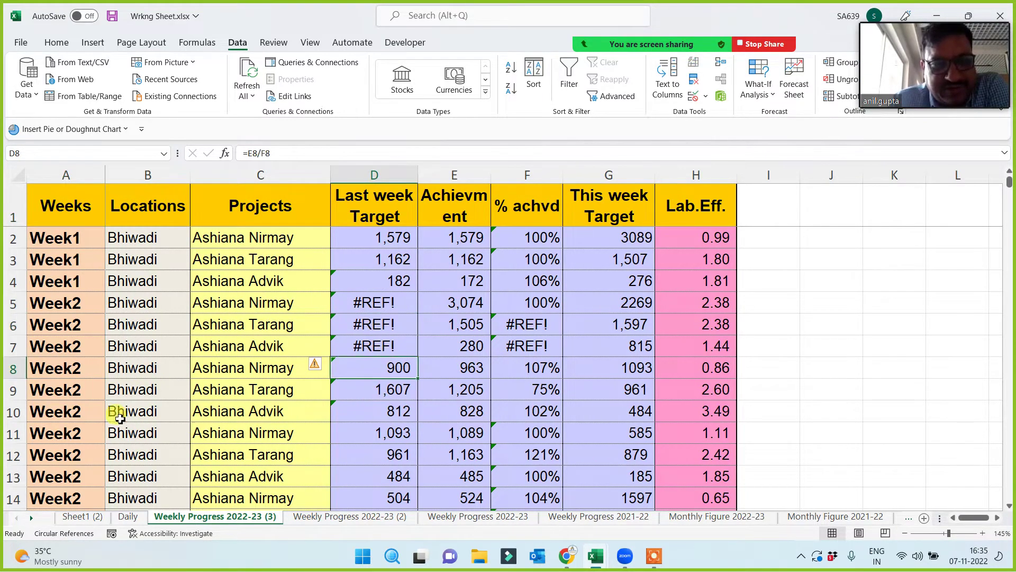
{"action": "scroll", "coordinate": [64, 318], "scroll_direction": "down", "scroll_amount": 15}
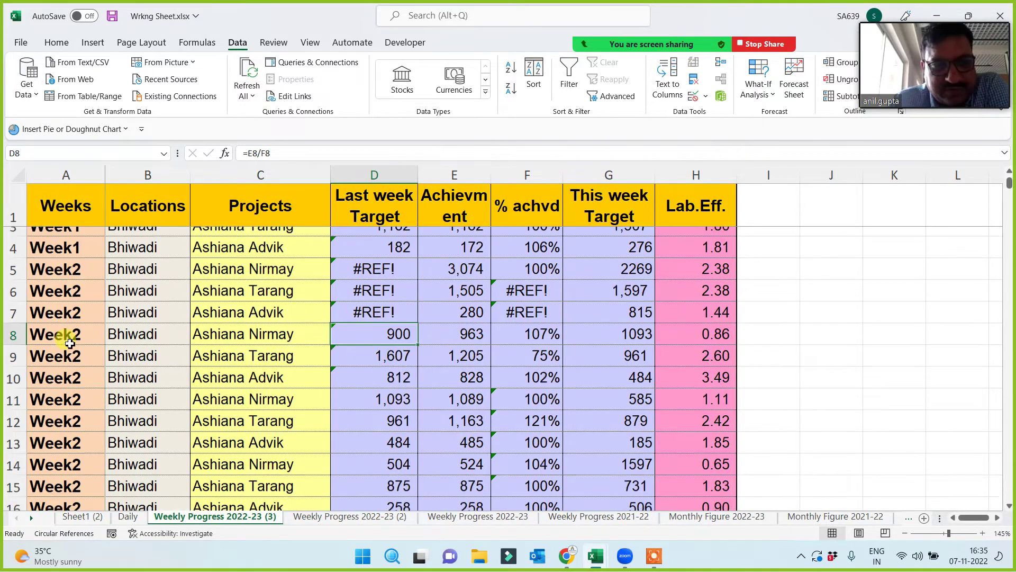
{"action": "scroll", "coordinate": [84, 411], "scroll_direction": "down", "scroll_amount": 20}
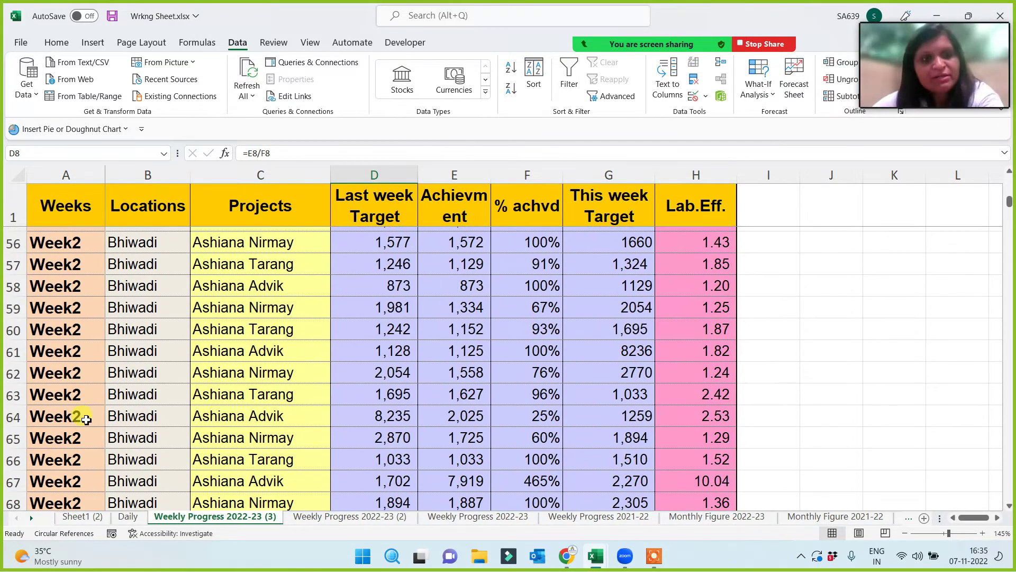
{"action": "scroll", "coordinate": [87, 430], "scroll_direction": "down", "scroll_amount": 20}
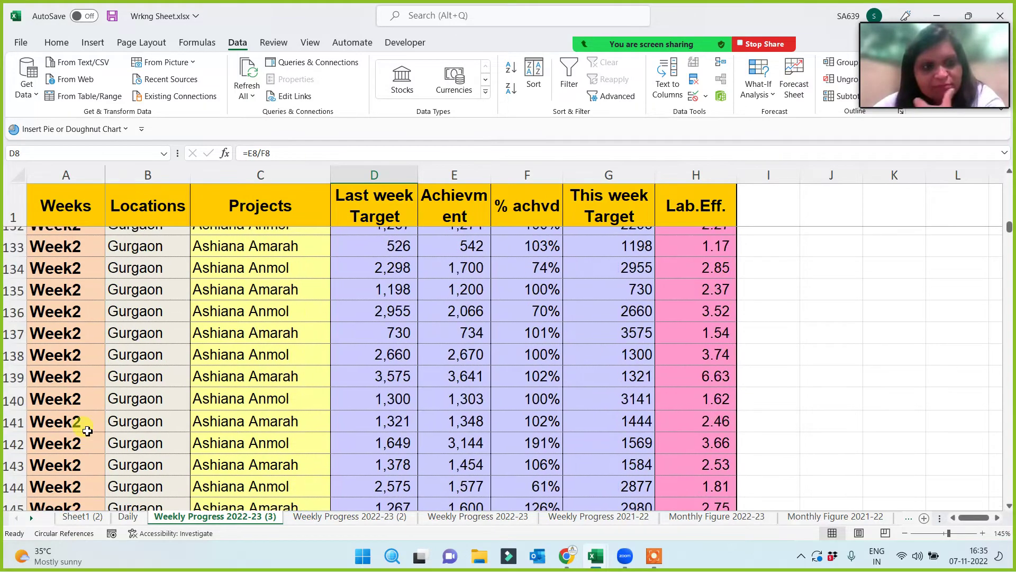
{"action": "scroll", "coordinate": [87, 450], "scroll_direction": "down", "scroll_amount": 20}
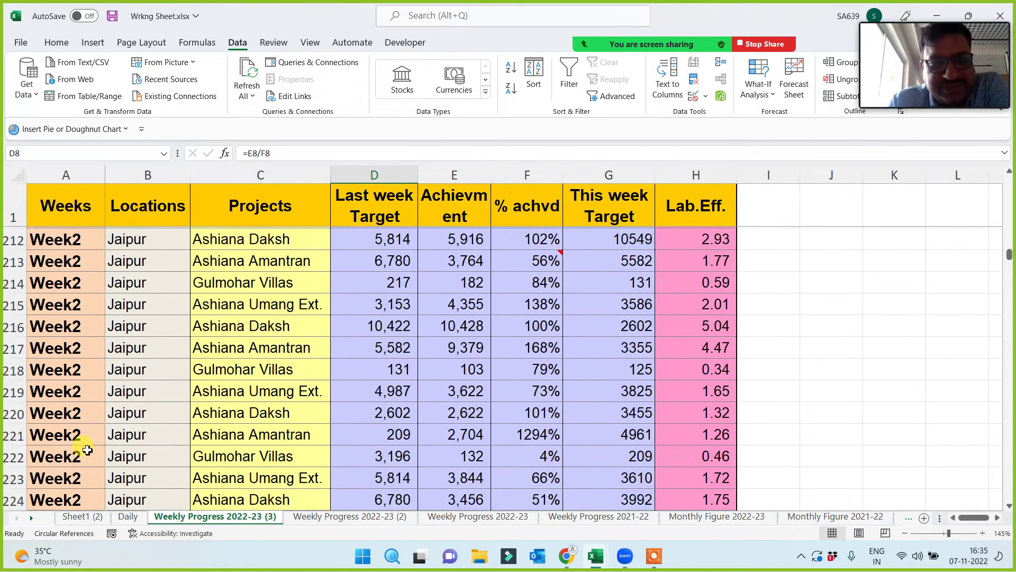
{"action": "scroll", "coordinate": [87, 455], "scroll_direction": "down", "scroll_amount": 20}
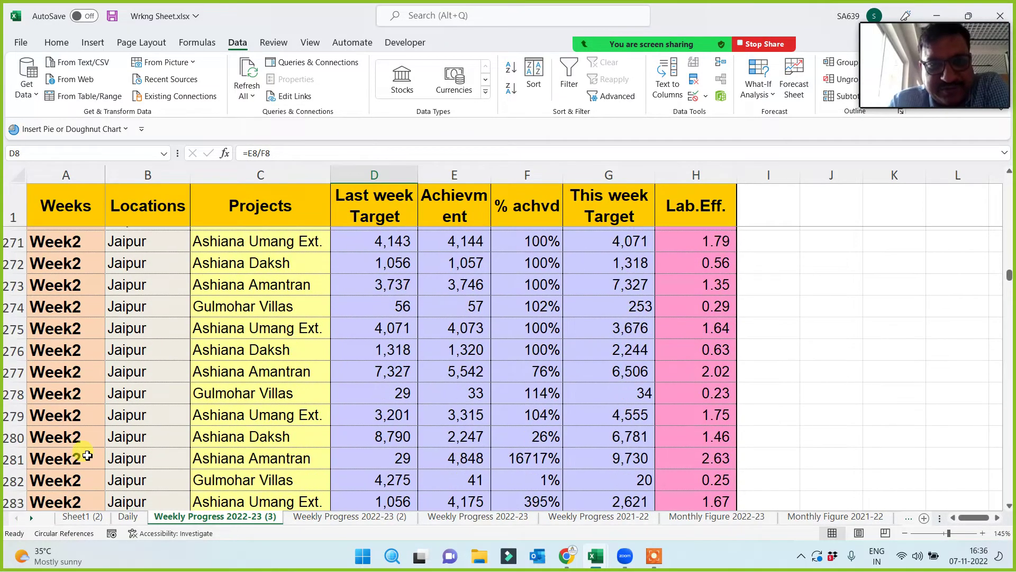
{"action": "scroll", "coordinate": [87, 458], "scroll_direction": "up", "scroll_amount": 3}
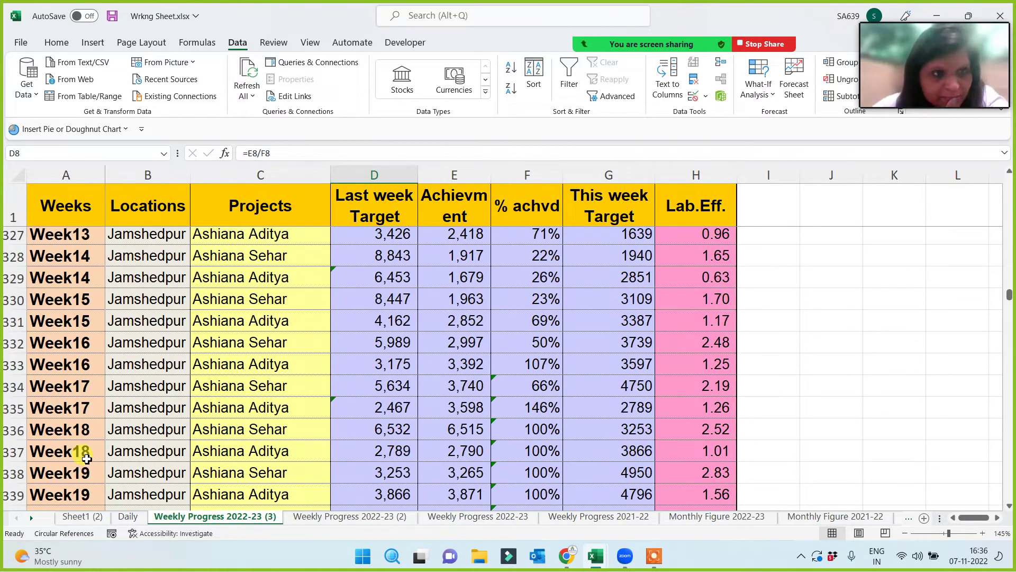
{"action": "scroll", "coordinate": [85, 453], "scroll_direction": "up", "scroll_amount": 3}
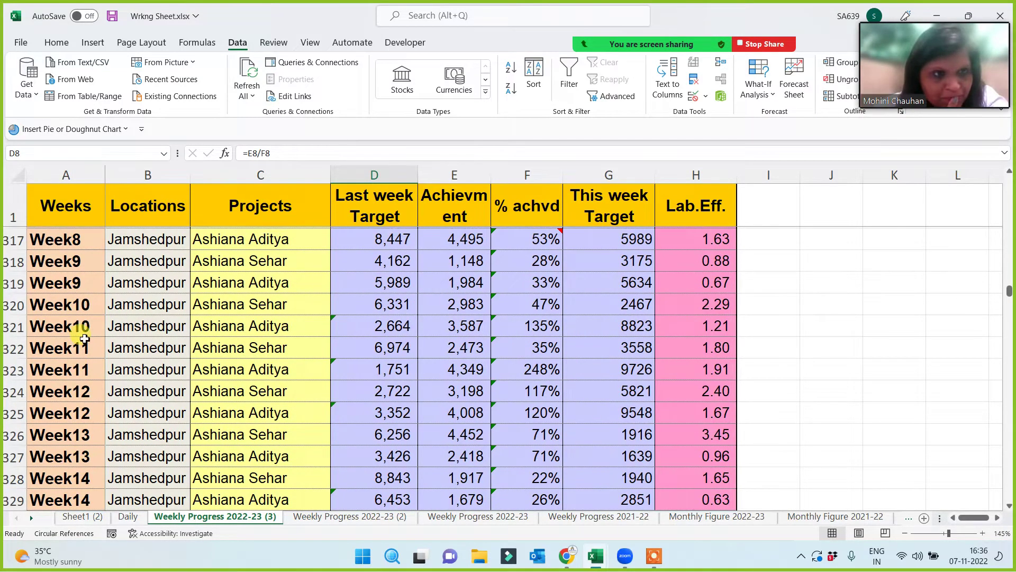
{"action": "scroll", "coordinate": [85, 331], "scroll_direction": "up", "scroll_amount": 2}
{"action": "scroll", "coordinate": [85, 331], "scroll_direction": "up", "scroll_amount": 4}
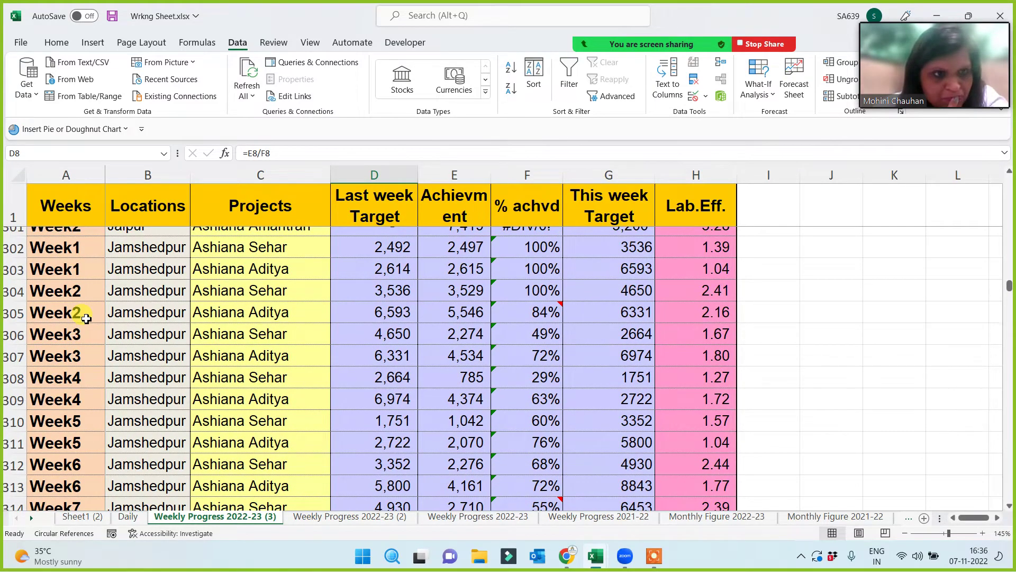
{"action": "scroll", "coordinate": [87, 318], "scroll_direction": "up", "scroll_amount": 1}
{"action": "scroll", "coordinate": [87, 377], "scroll_direction": "down", "scroll_amount": 2}
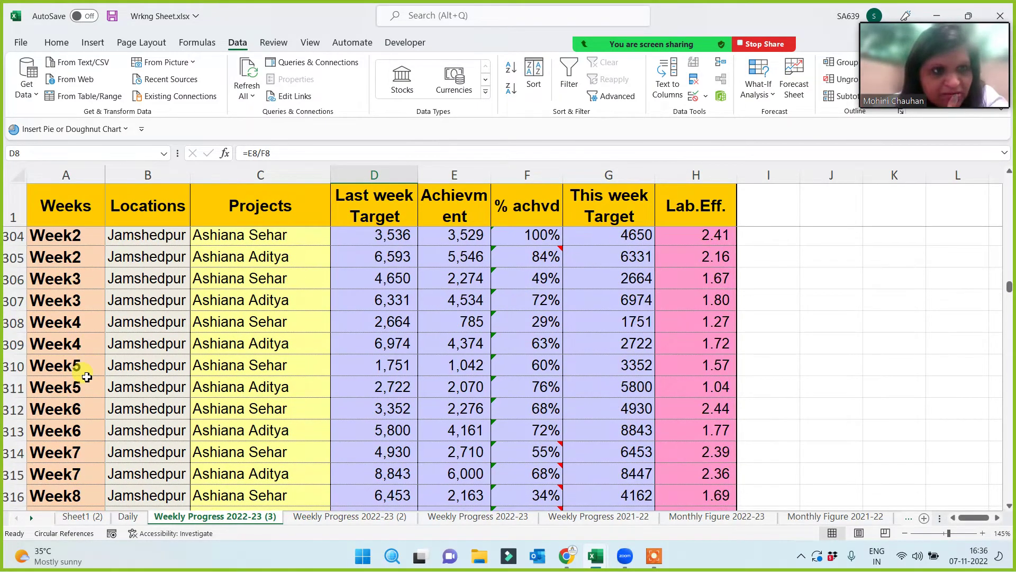
{"action": "scroll", "coordinate": [86, 384], "scroll_direction": "down", "scroll_amount": 4}
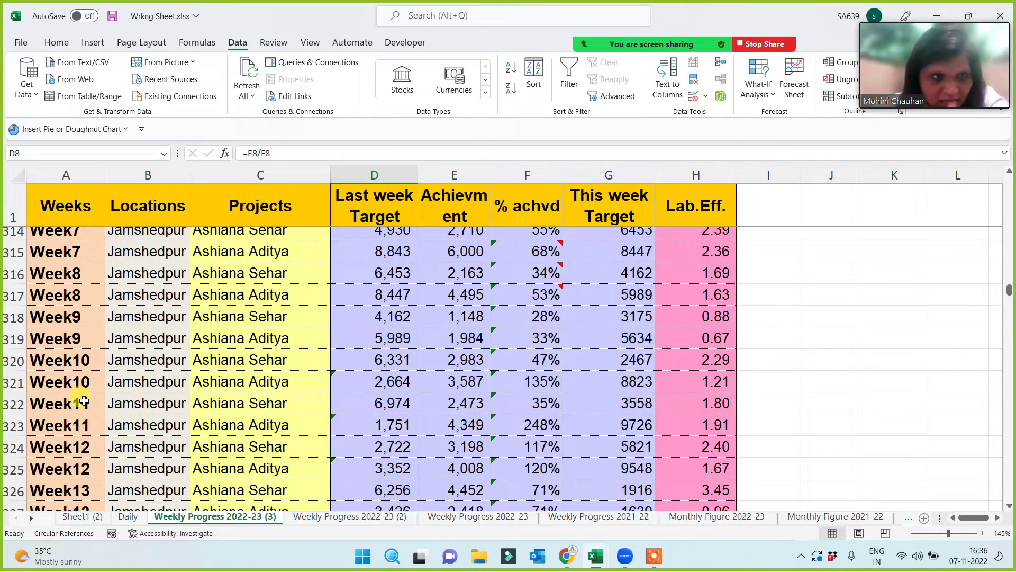
{"action": "scroll", "coordinate": [83, 401], "scroll_direction": "down", "scroll_amount": 7}
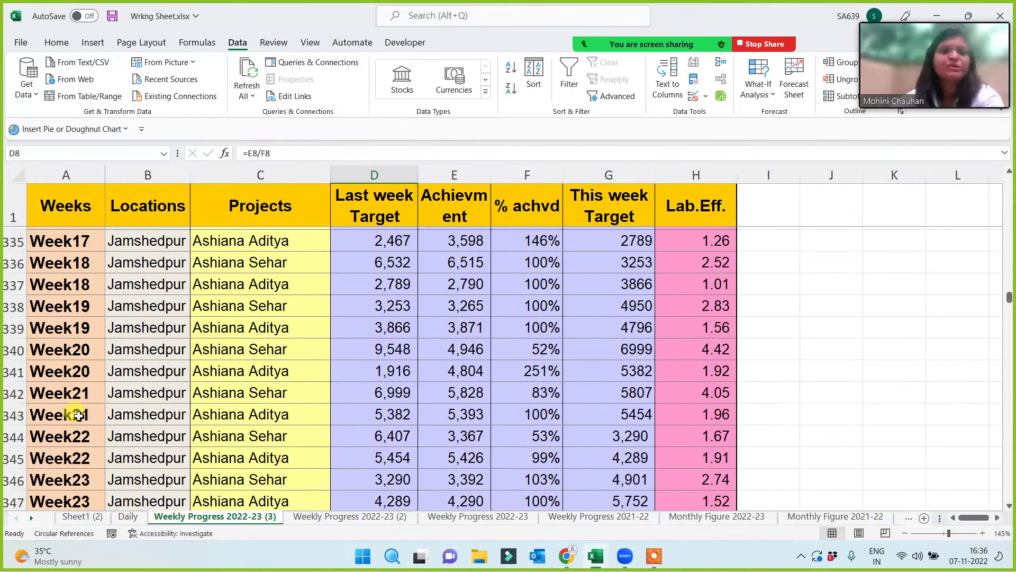
{"action": "scroll", "coordinate": [83, 403], "scroll_direction": "down", "scroll_amount": 4}
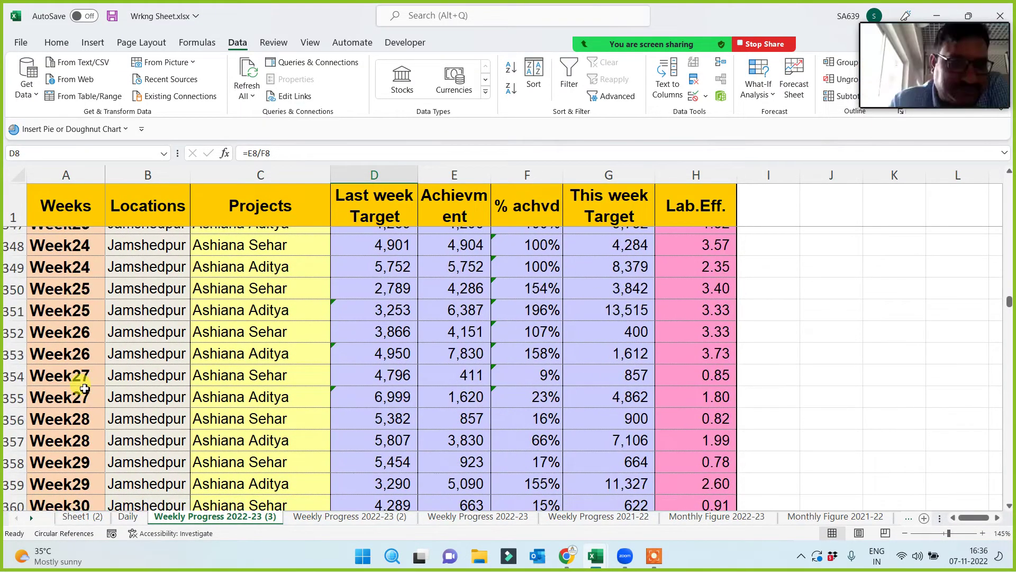
Widen the Locations column slightly so that Jamshedpur fits with some space.
{"action": "left_click", "coordinate": [84, 382]}
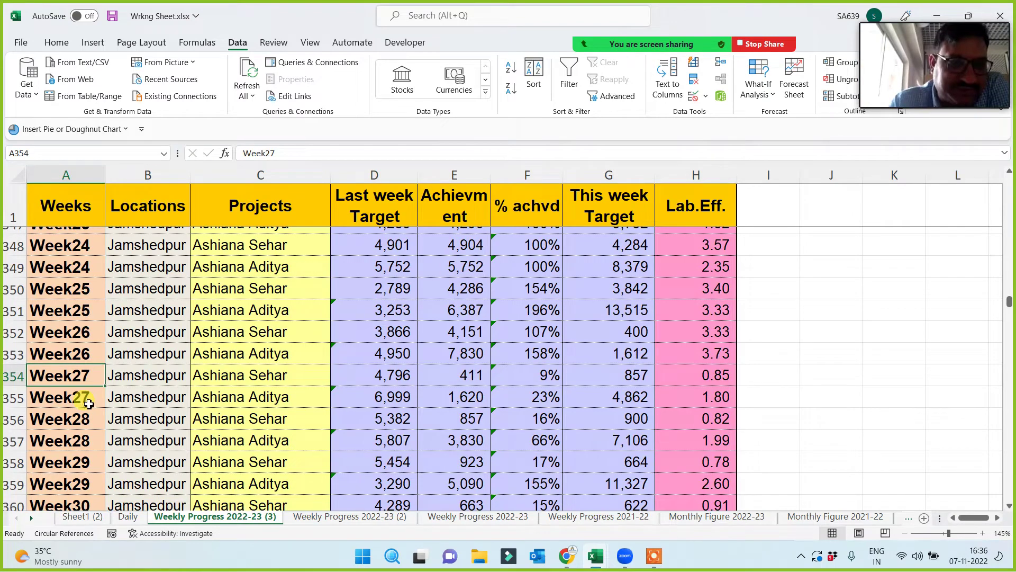
{"action": "left_click_drag", "start_coordinate": [191, 177], "coordinate": [206, 175]}
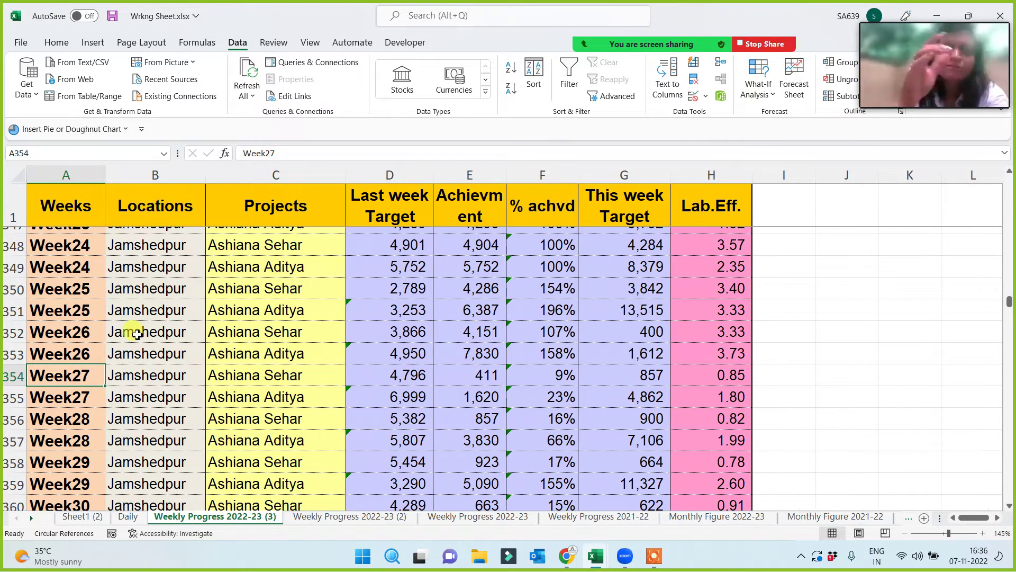
Examine the Last week Target and Achievment cells of the Week2 Bhiwadi rows that contain errors.
{"action": "scroll", "coordinate": [66, 328], "scroll_direction": "up", "scroll_amount": 9}
{"action": "scroll", "coordinate": [66, 327], "scroll_direction": "up", "scroll_amount": 1}
{"action": "key", "text": "ctrl+Up"}
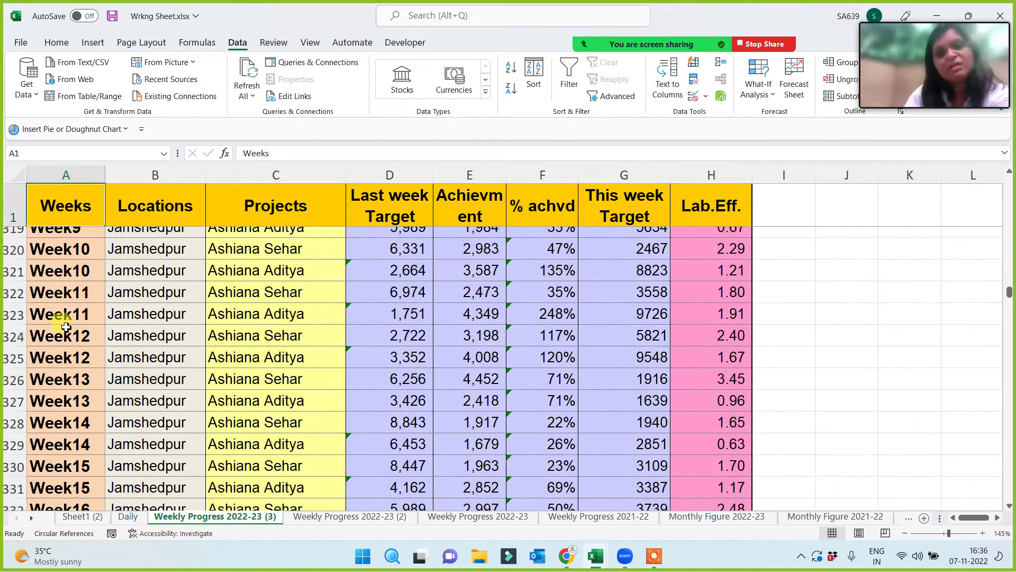
{"action": "key", "text": "ctrl+Home"}
{"action": "key", "text": "Right"}
{"action": "key", "text": "Right"}
{"action": "key", "text": "Right"}
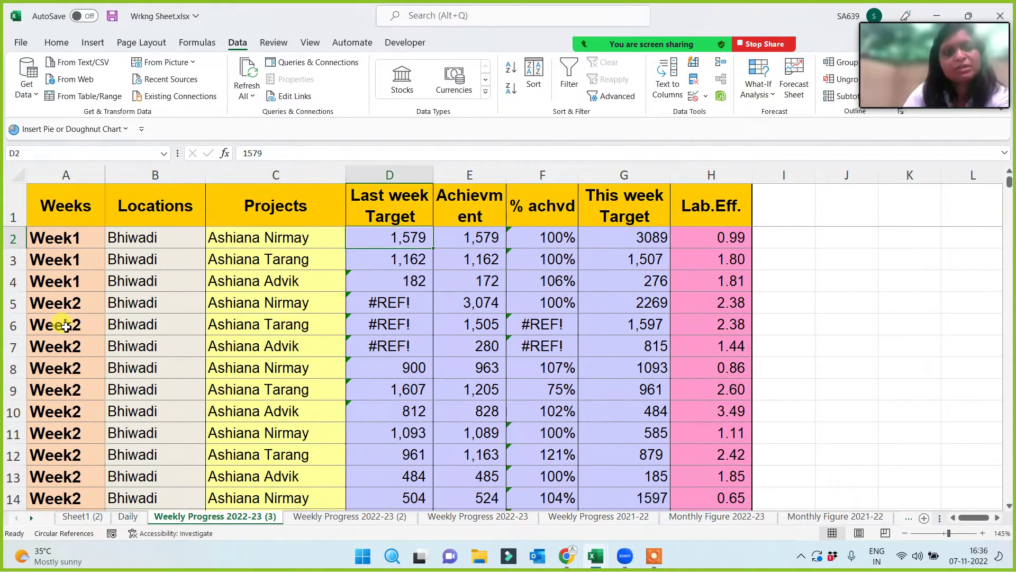
{"action": "key", "text": "Down"}
{"action": "key", "text": "Down"}
{"action": "key", "text": "Down"}
{"action": "key", "text": "Right"}
{"action": "key", "text": "Down"}
{"action": "key", "text": "Down"}
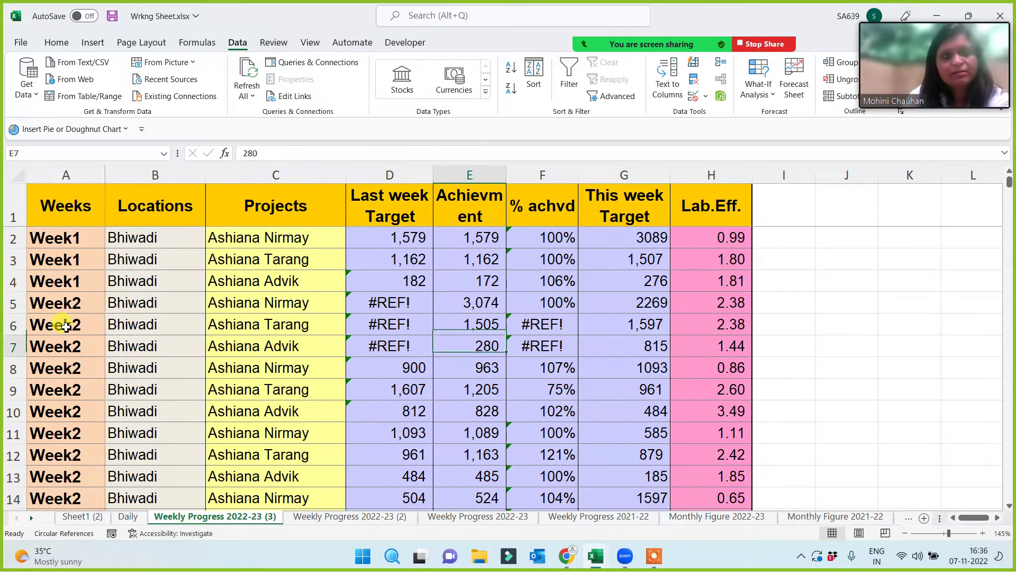
Replace the #REF! values under Last week Target in the Week2 Bhiwadi rows D5, D6 and D7 with 3450, 1600 and 180.
{"action": "key", "text": "Right"}
{"action": "key", "text": "Up"}
{"action": "key", "text": "Left"}
{"action": "key", "text": "Left"}
{"action": "key", "text": "Up"}
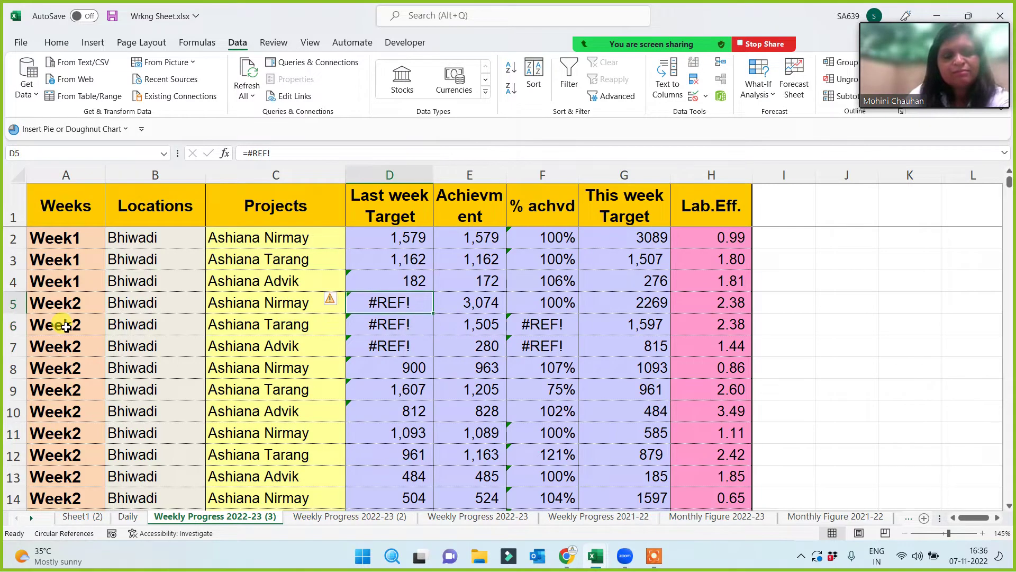
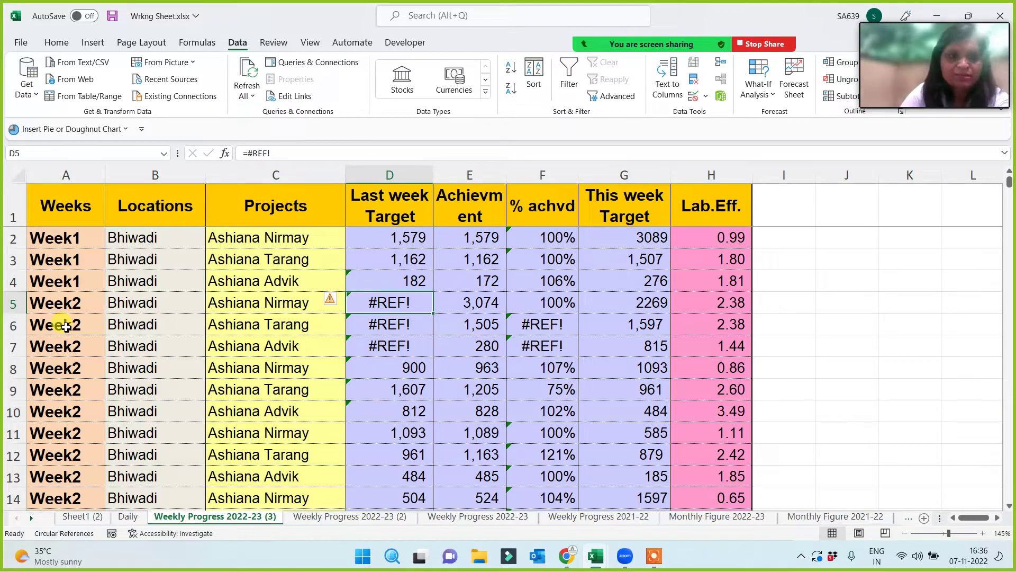
{"action": "type", "text": "3,"}
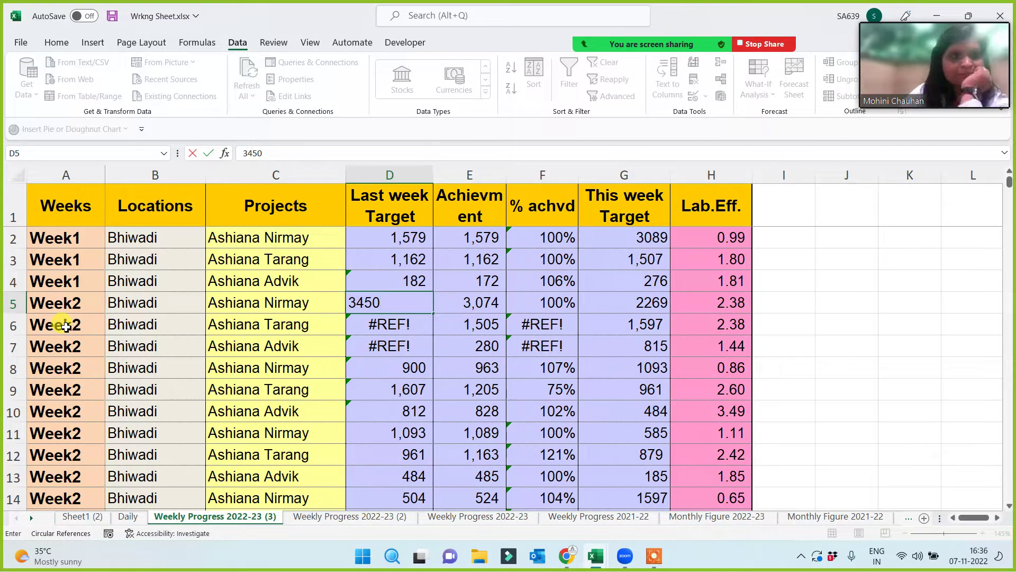
{"action": "type", "text": "450"}
{"action": "key", "text": "Return"}
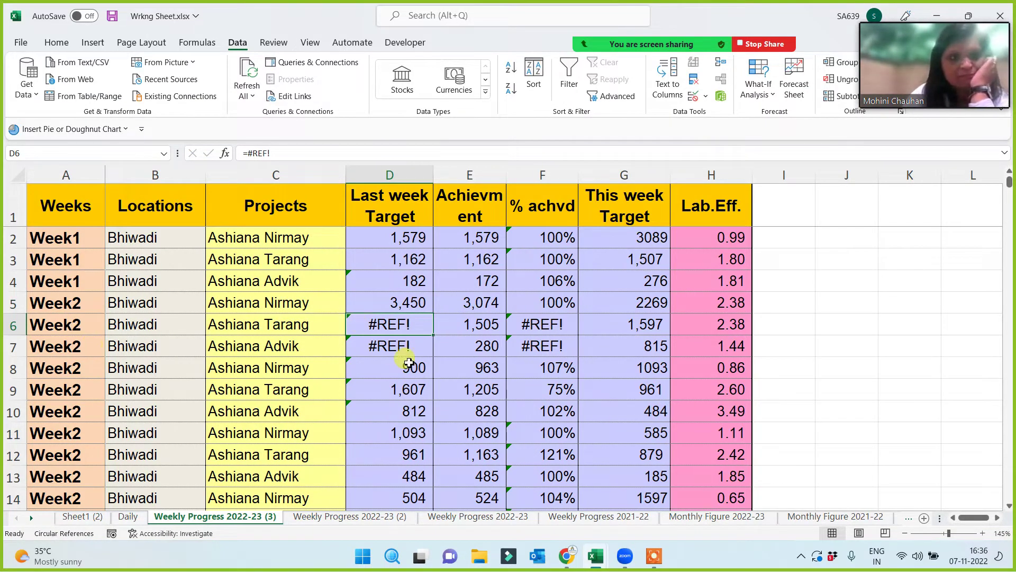
{"action": "type", "text": "1600"}
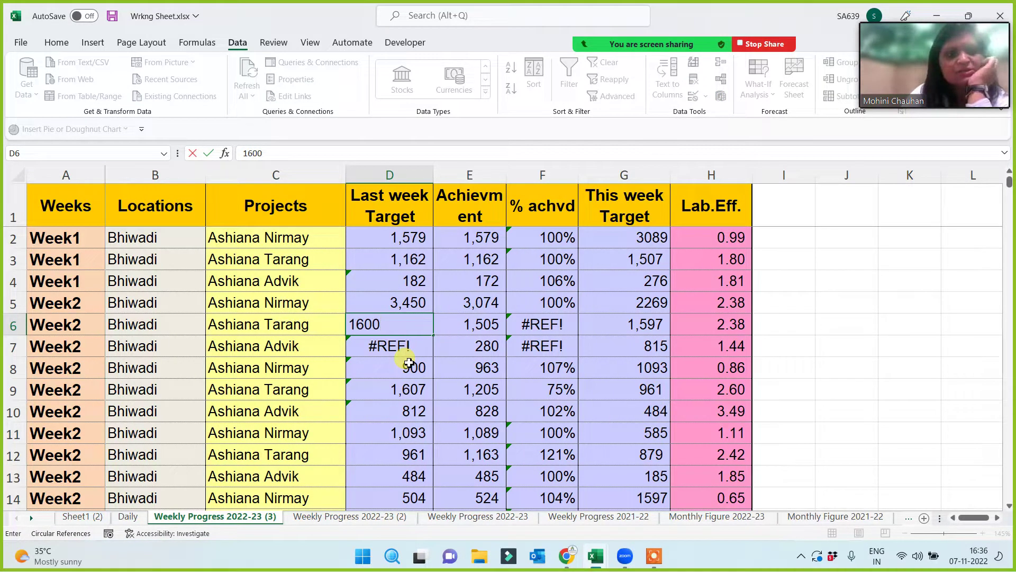
{"action": "key", "text": "Return"}
{"action": "type", "text": "180"}
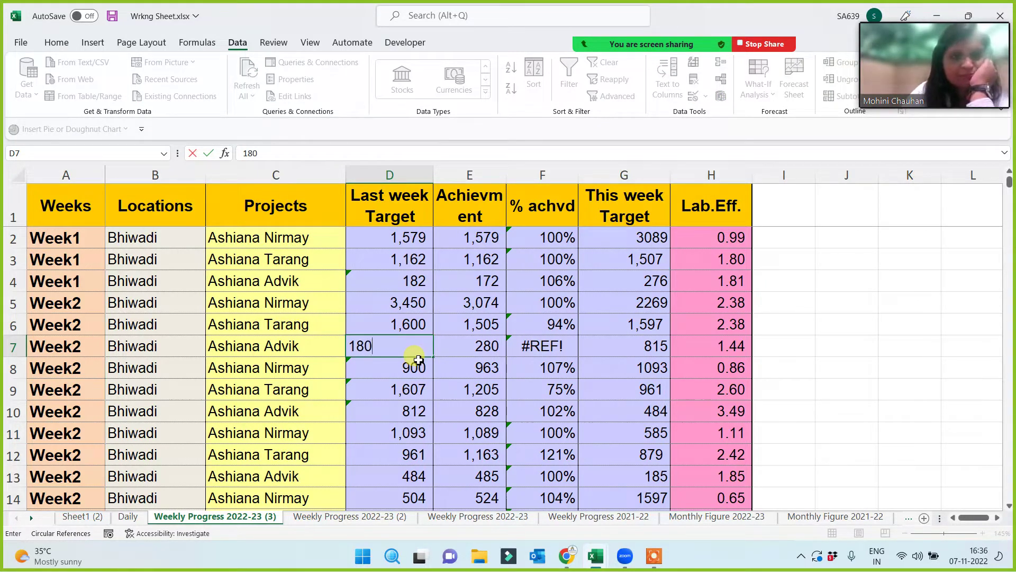
{"action": "key", "text": "Return"}
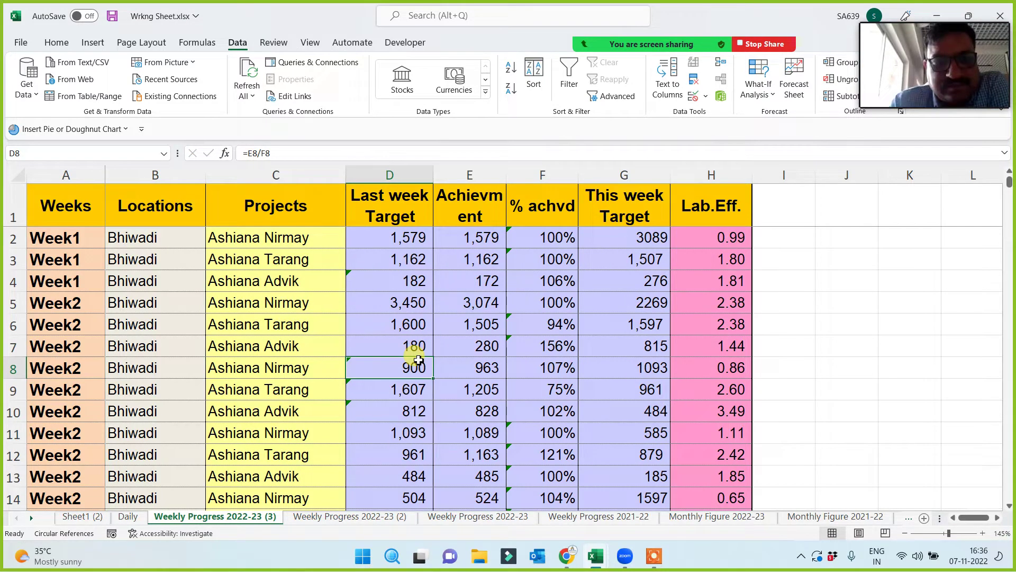
{"action": "left_click_drag", "start_coordinate": [402, 284], "coordinate": [544, 424]}
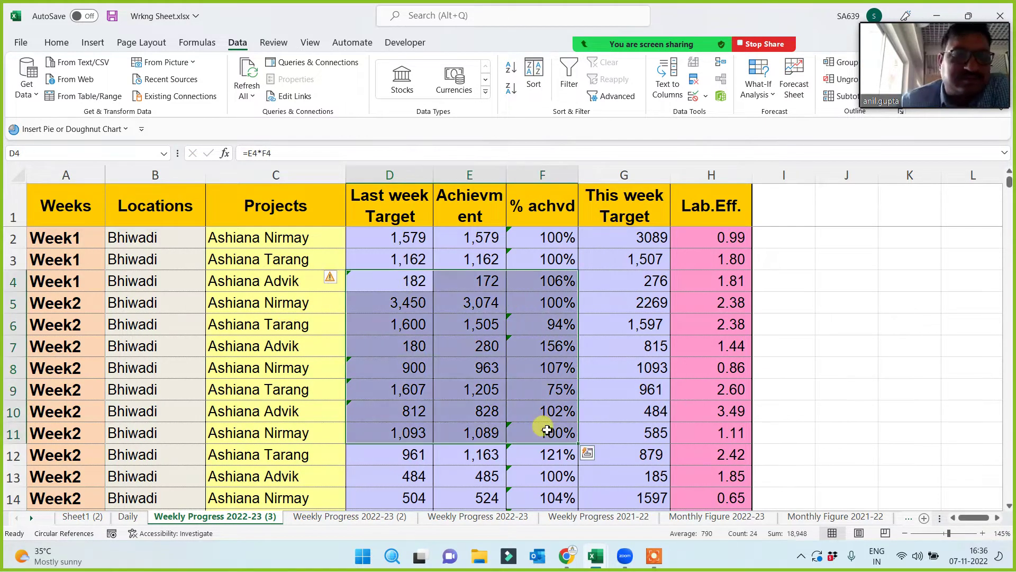
{"action": "left_click", "coordinate": [445, 360]}
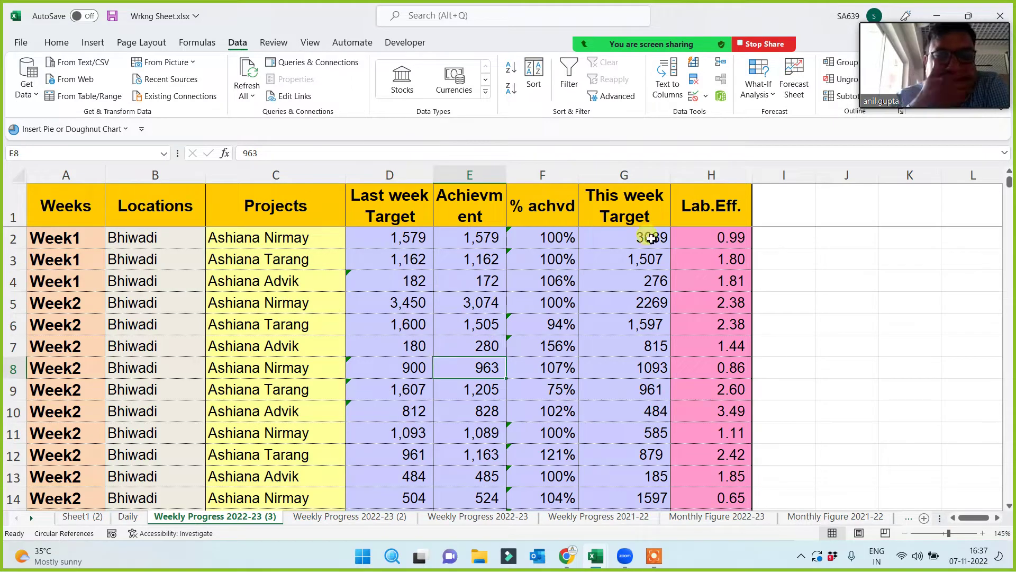
Widen the This week Target, % achvd and Achievment columns so that the Achievment header fits on one line.
{"action": "left_click_drag", "start_coordinate": [672, 172], "coordinate": [678, 172]}
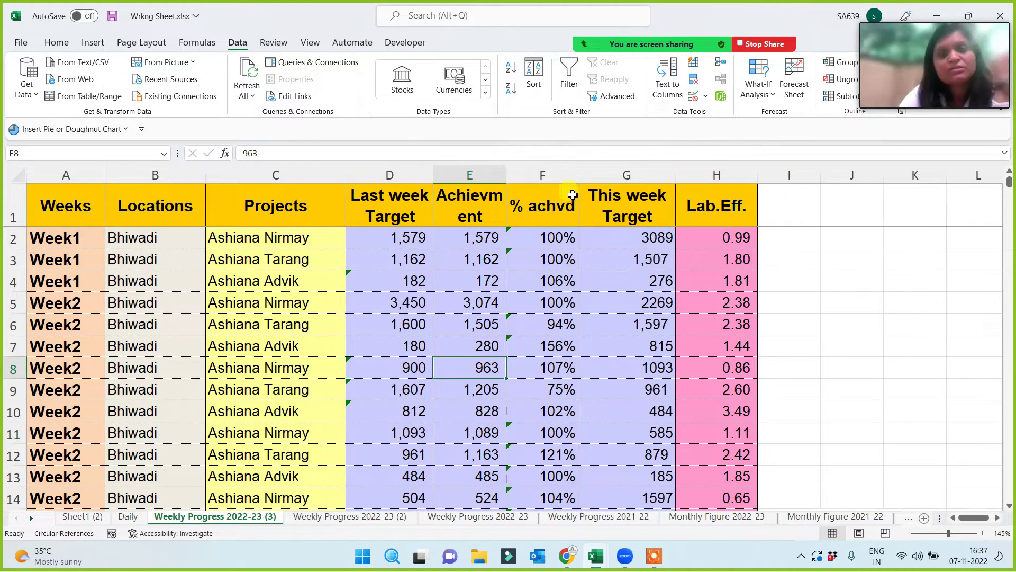
{"action": "left_click_drag", "start_coordinate": [580, 171], "coordinate": [586, 172]}
{"action": "left_click_drag", "start_coordinate": [507, 173], "coordinate": [532, 174]}
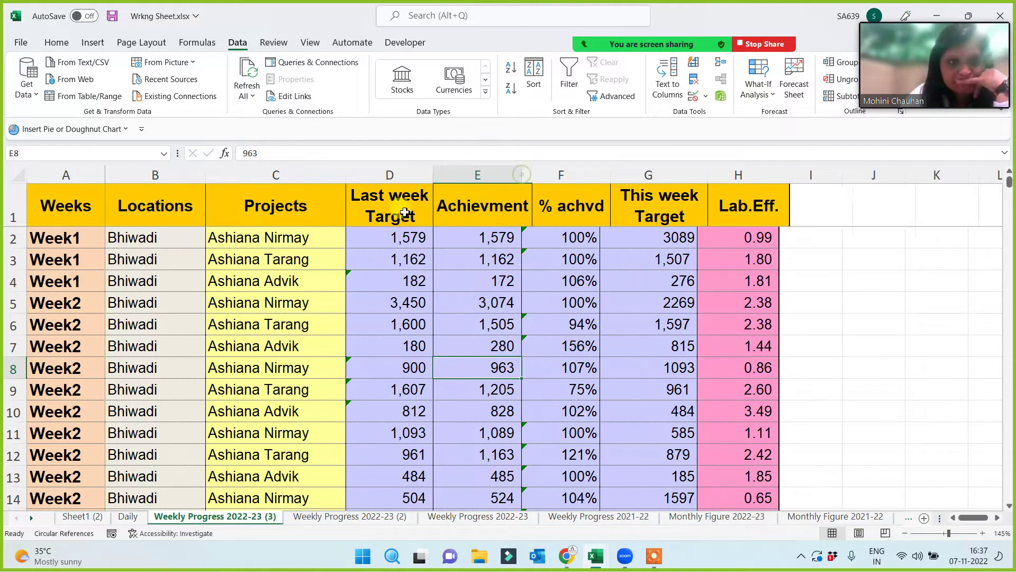
{"action": "left_click", "coordinate": [59, 198]}
{"action": "left_click_drag", "start_coordinate": [666, 198], "coordinate": [750, 192]}
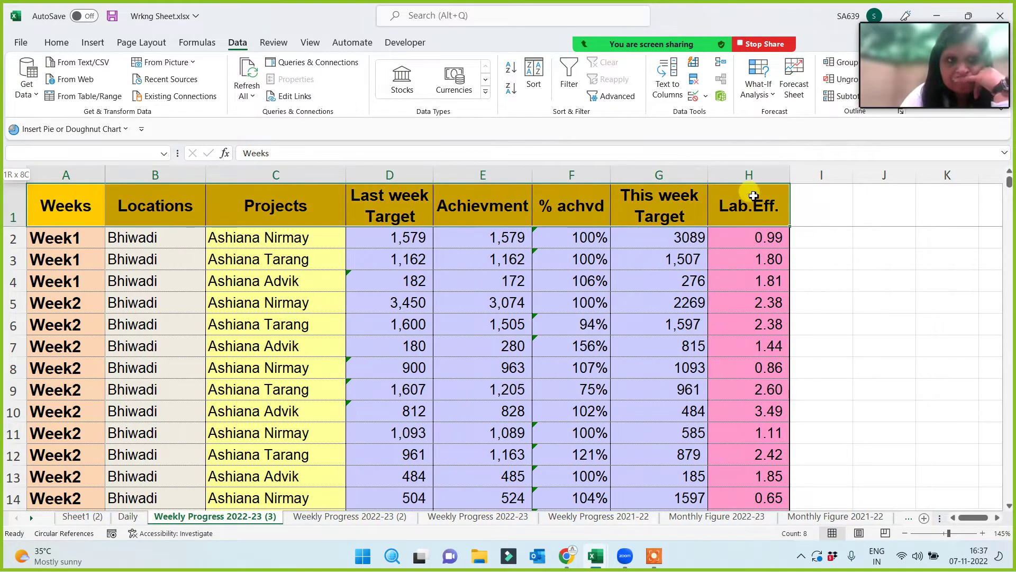
{"action": "left_click", "coordinate": [891, 285]}
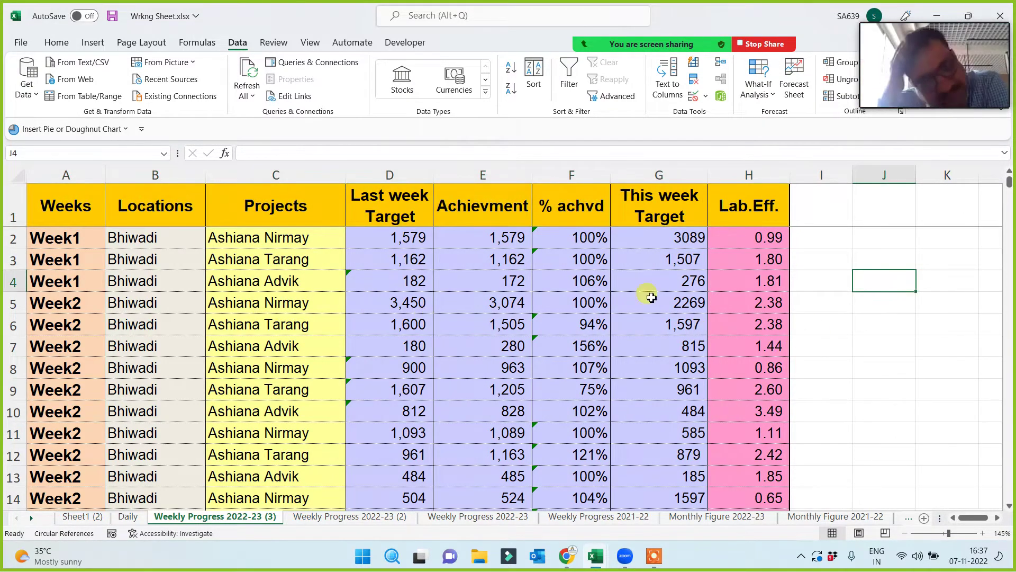
Create a PivotChart on a new worksheet from the whole weekly progress table, A1:H421.
{"action": "left_click", "coordinate": [233, 349]}
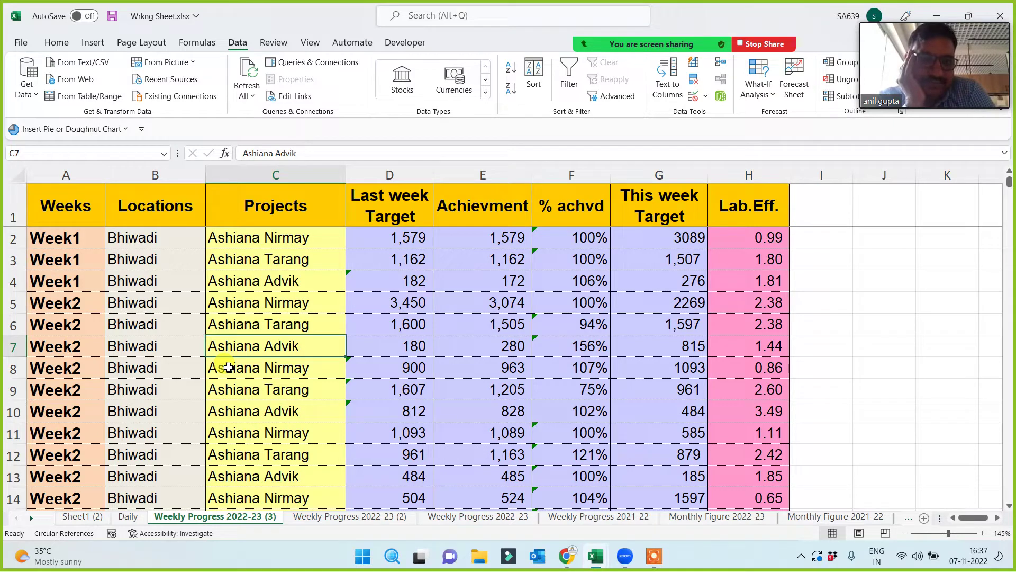
{"action": "key", "text": "ctrl+a"}
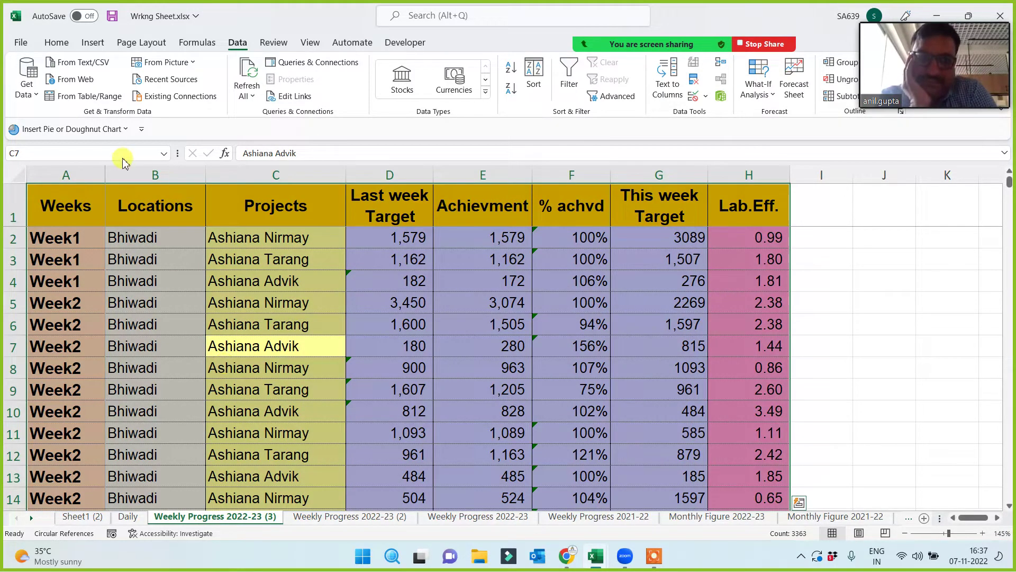
{"action": "left_click", "coordinate": [94, 43]}
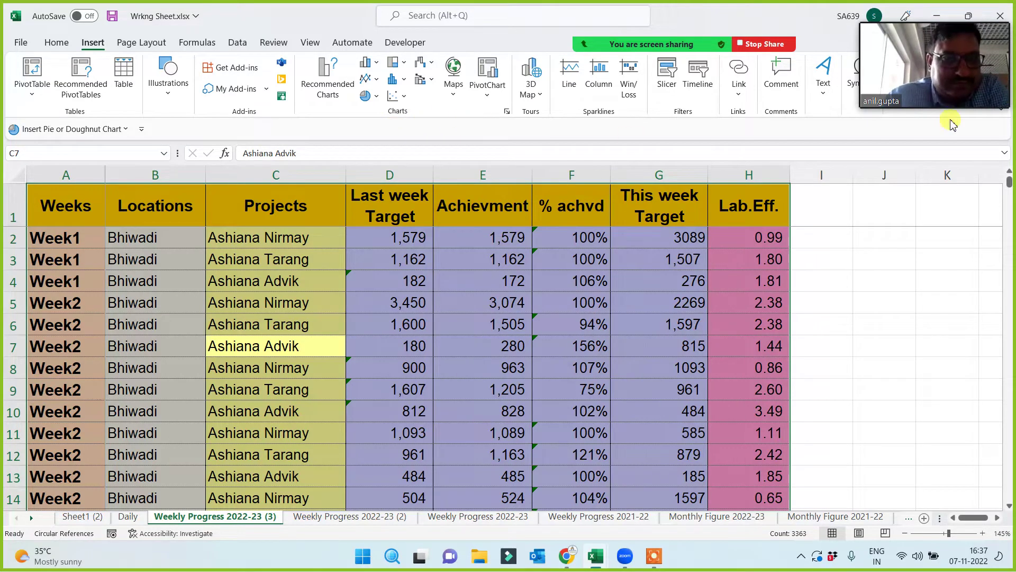
{"action": "mouse_move", "coordinate": [965, 67]}
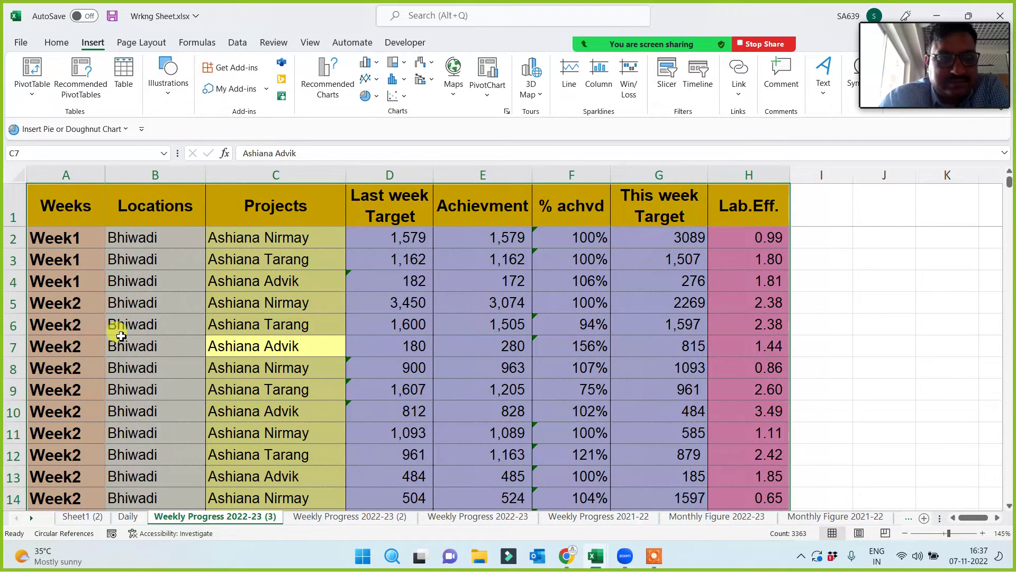
{"action": "left_click", "coordinate": [487, 69]}
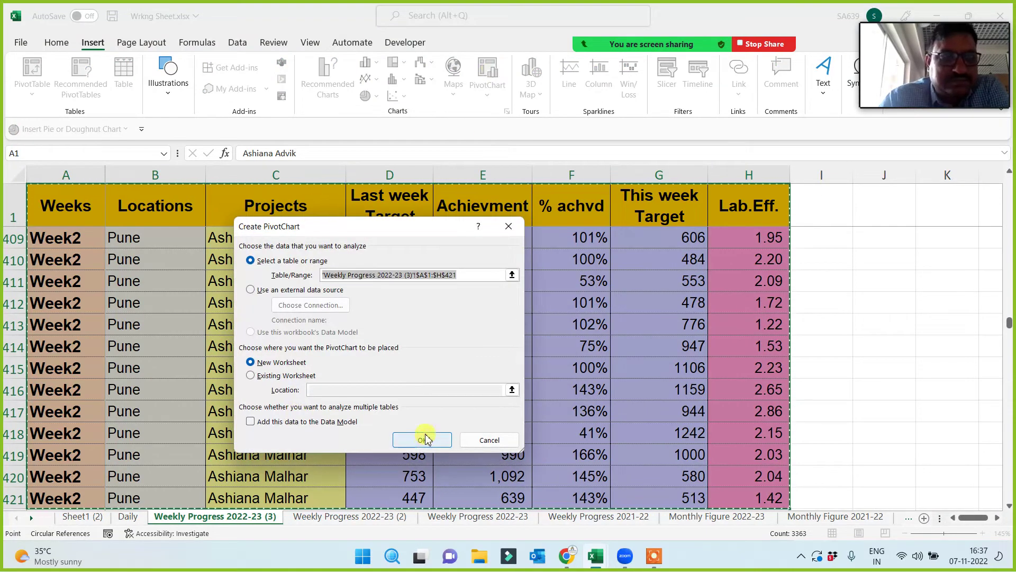
{"action": "left_click", "coordinate": [426, 439]}
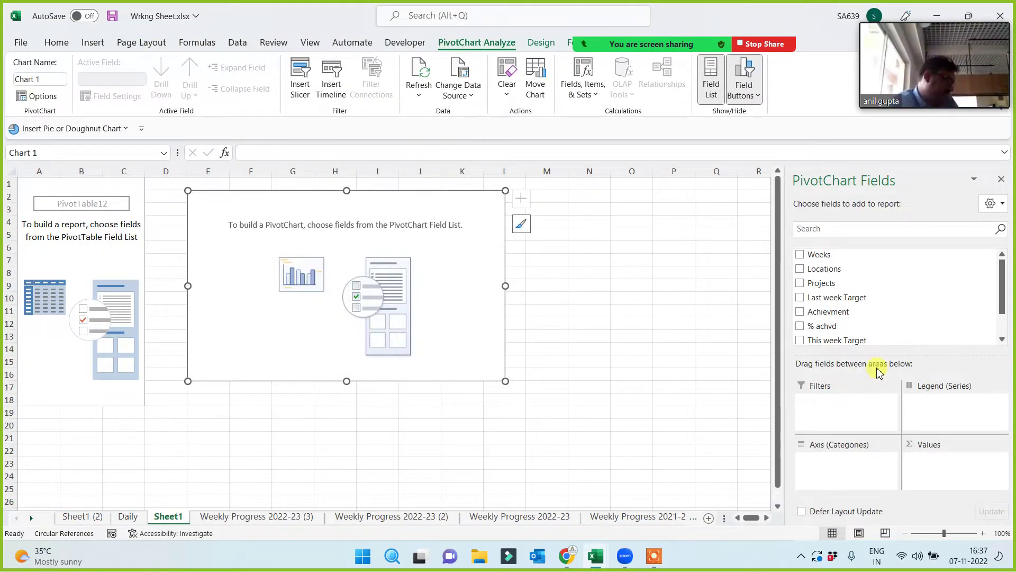
Switch to the Pivot 11 AM.xlsx workbook and examine the person names used as row labels in the Dashboard pivot table.
{"action": "left_click_drag", "start_coordinate": [831, 287], "coordinate": [820, 267]}
{"action": "left_click_drag", "start_coordinate": [997, 297], "coordinate": [1001, 266]}
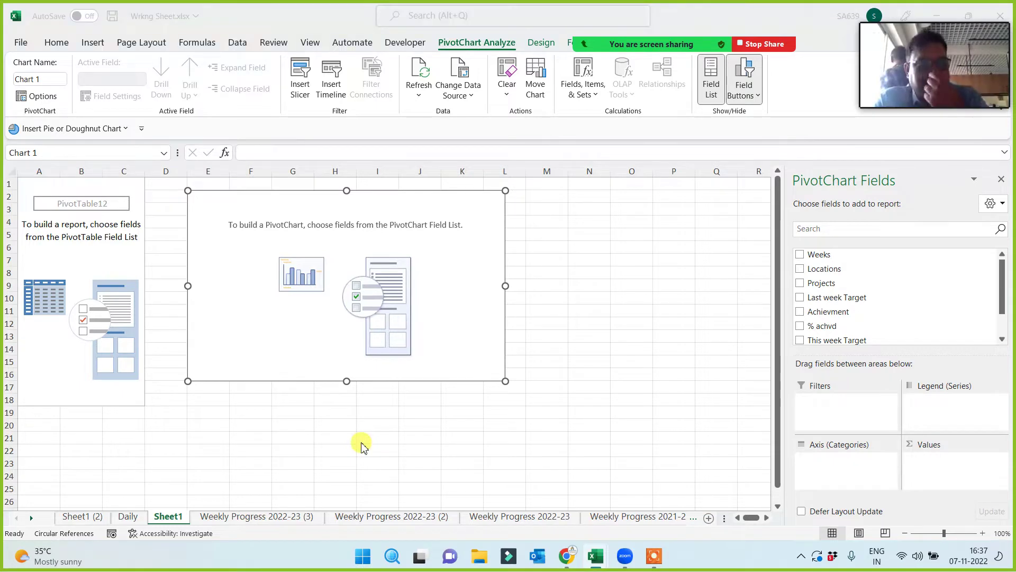
{"action": "key", "text": "alt+Tab"}
{"action": "left_click", "coordinate": [286, 233]}
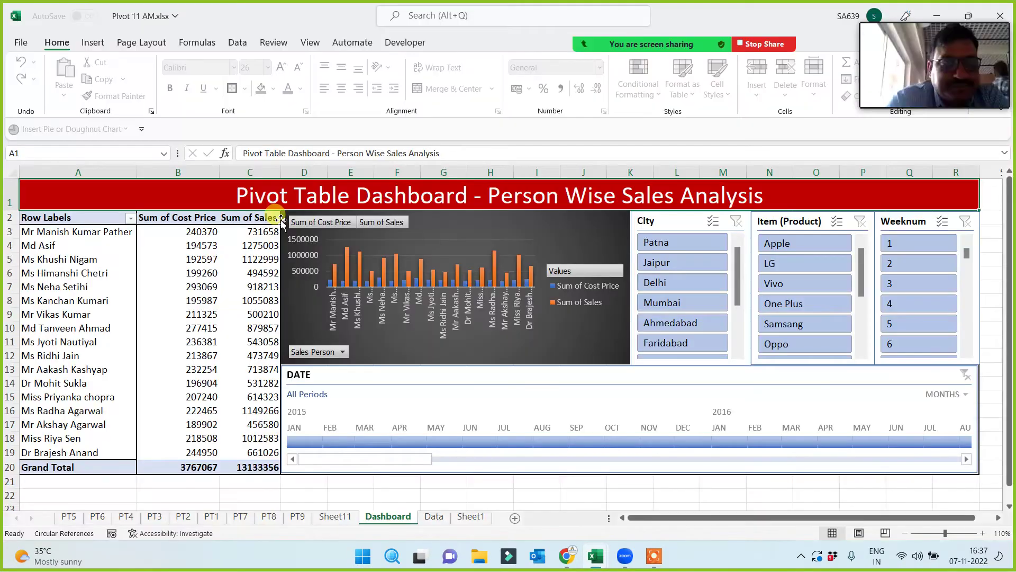
{"action": "left_click_drag", "start_coordinate": [58, 231], "coordinate": [57, 446]}
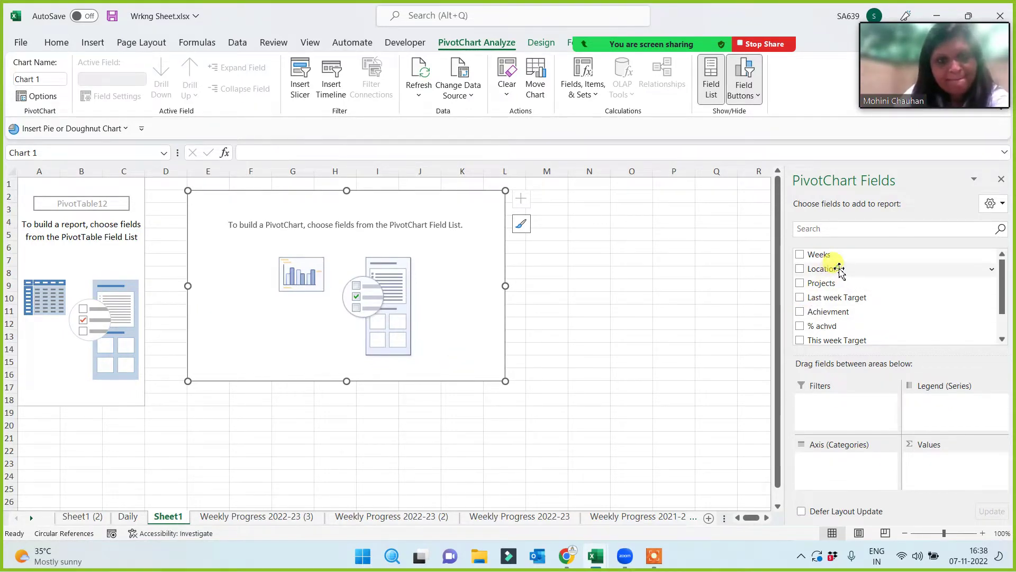
Back in Wrkng Sheet.xlsx, put Locations on the PivotChart's axis and add % achvd and Achievment as its values.
{"action": "left_click_drag", "start_coordinate": [839, 269], "coordinate": [823, 465]}
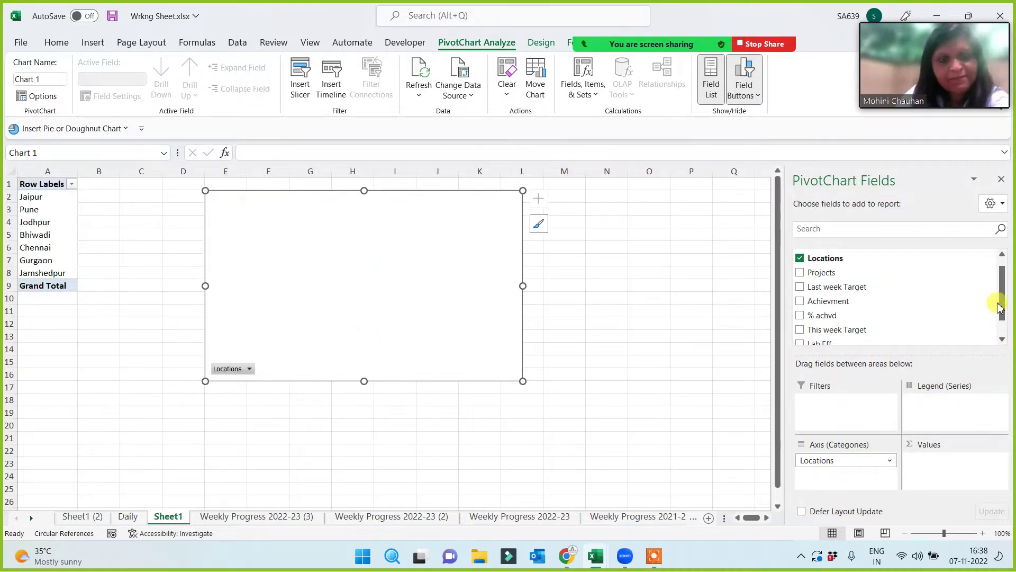
{"action": "left_click_drag", "start_coordinate": [1004, 302], "coordinate": [1002, 313]}
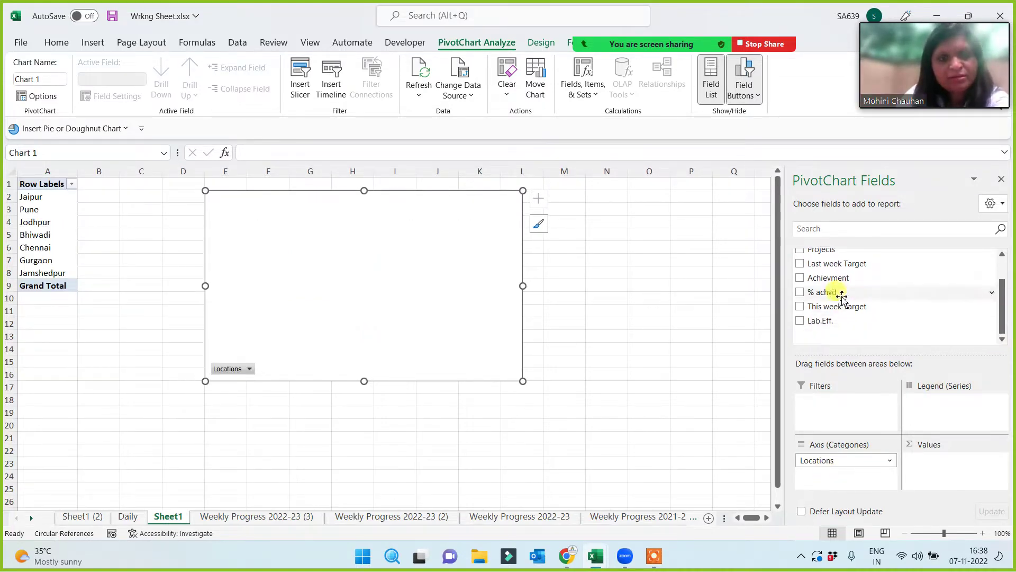
{"action": "mouse_move", "coordinate": [839, 293]}
{"action": "left_mouse_down"}
{"action": "mouse_move", "coordinate": [891, 348]}
{"action": "mouse_move", "coordinate": [928, 470]}
{"action": "mouse_move", "coordinate": [940, 469]}
{"action": "left_mouse_up"}
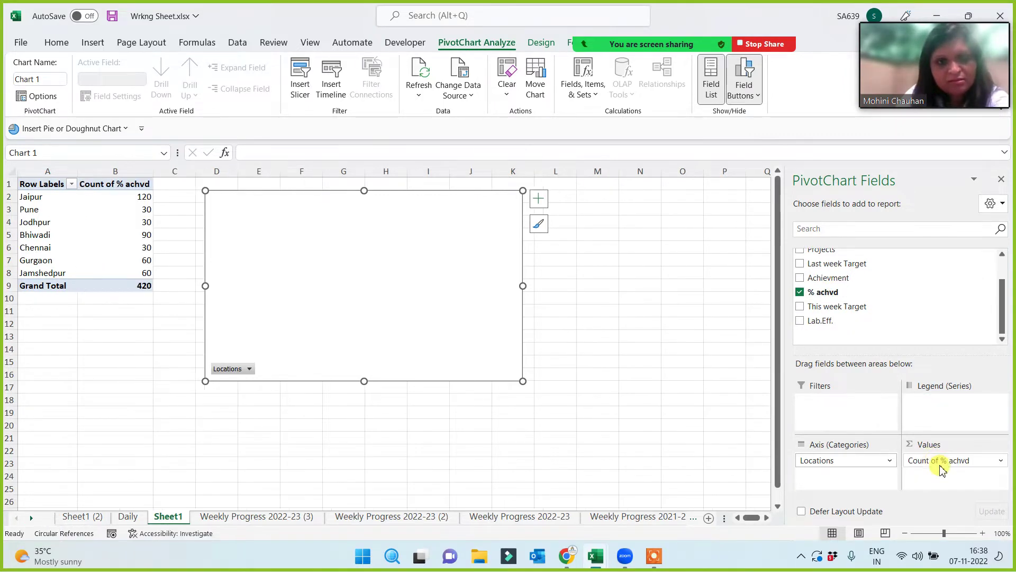
{"action": "left_click_drag", "start_coordinate": [830, 277], "coordinate": [930, 463]}
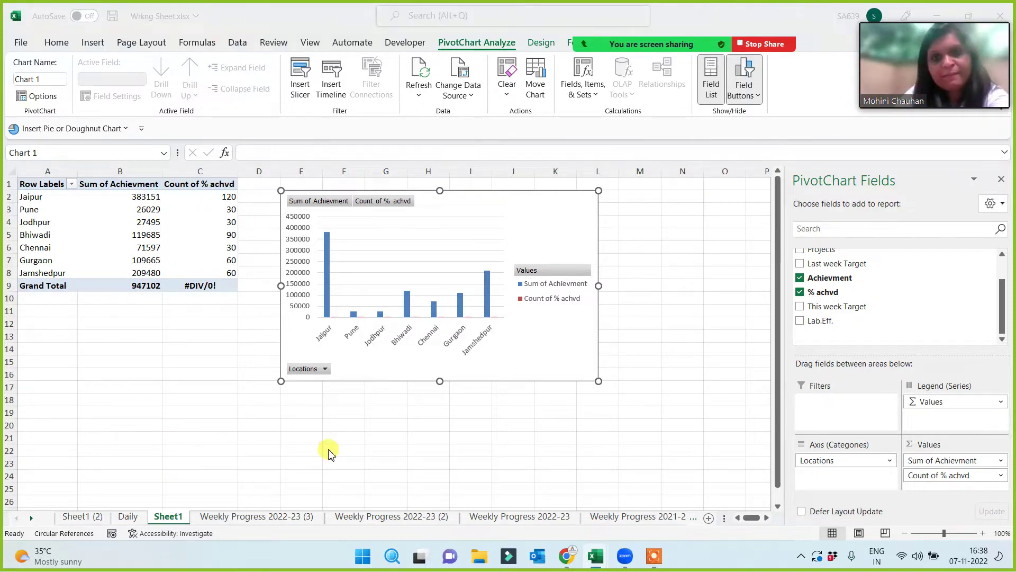
Check the Last week Target and Achievment source columns, and replace % achvd with Last week Target in the PivotChart's values.
{"action": "key", "text": "alt+Tab"}
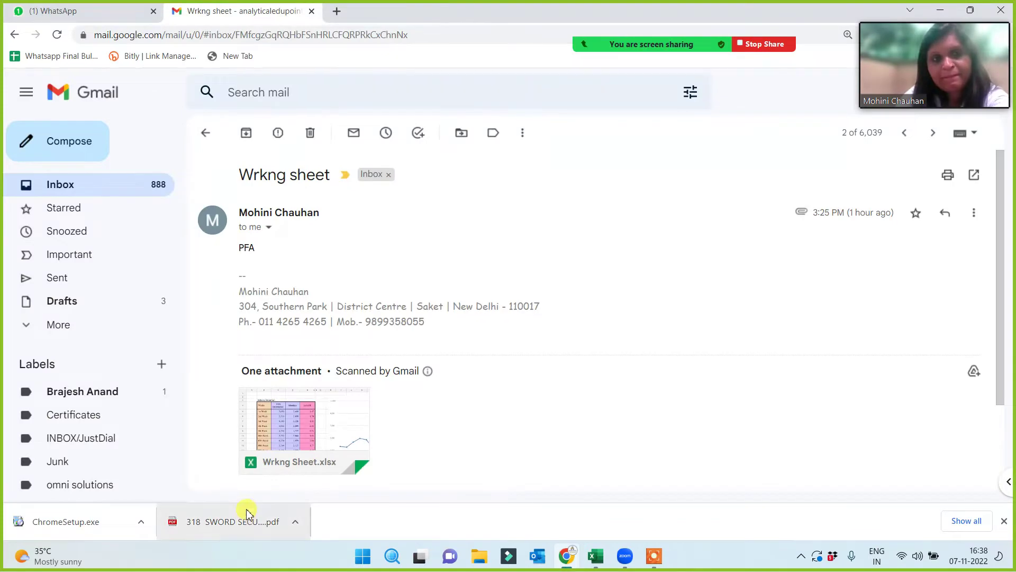
{"action": "key", "text": "alt+Tab"}
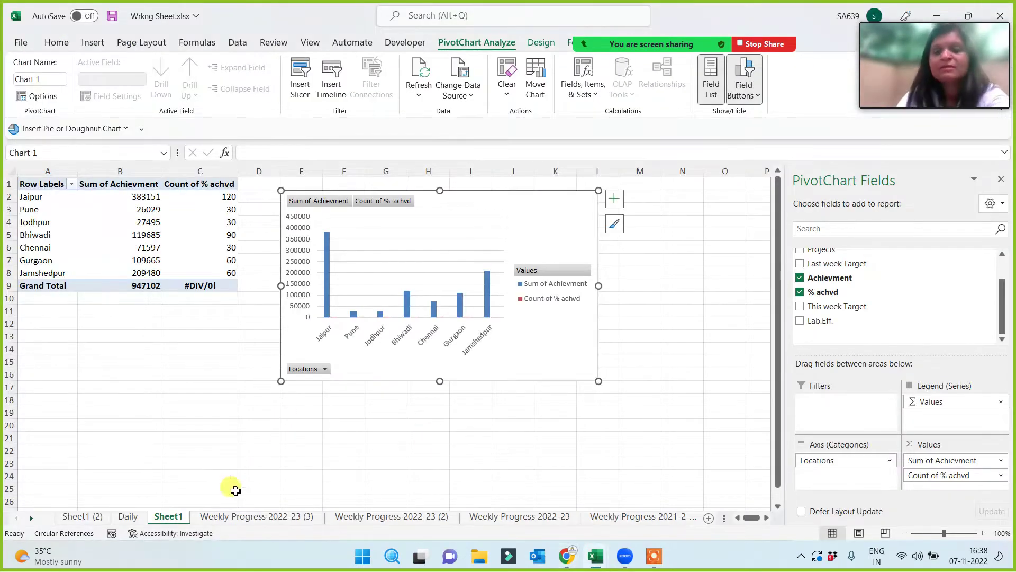
{"action": "left_click", "coordinate": [235, 517]}
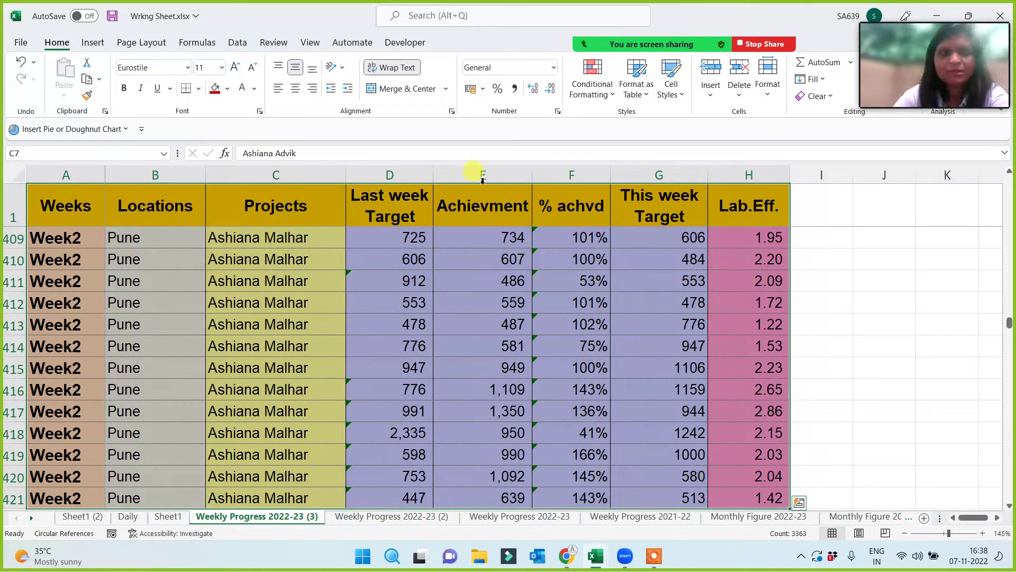
{"action": "left_click_drag", "start_coordinate": [482, 181], "coordinate": [390, 177]}
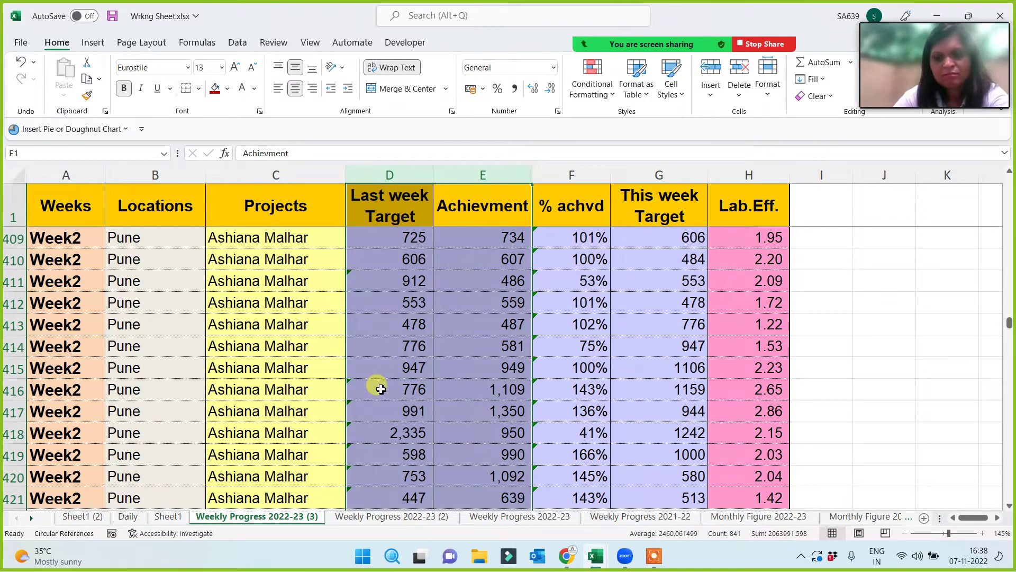
{"action": "left_click", "coordinate": [168, 517]}
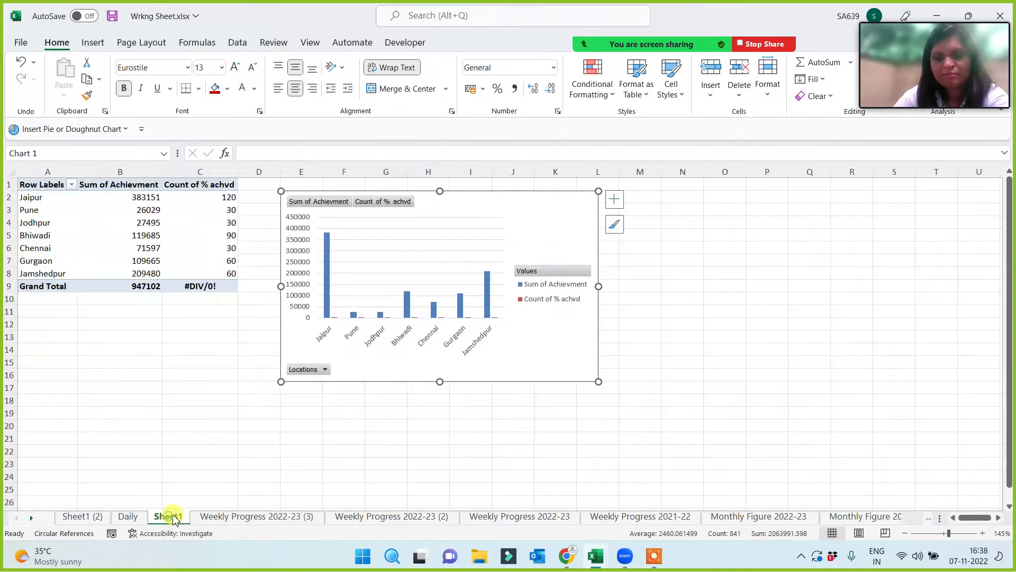
{"action": "left_click_drag", "start_coordinate": [927, 482], "coordinate": [662, 479]}
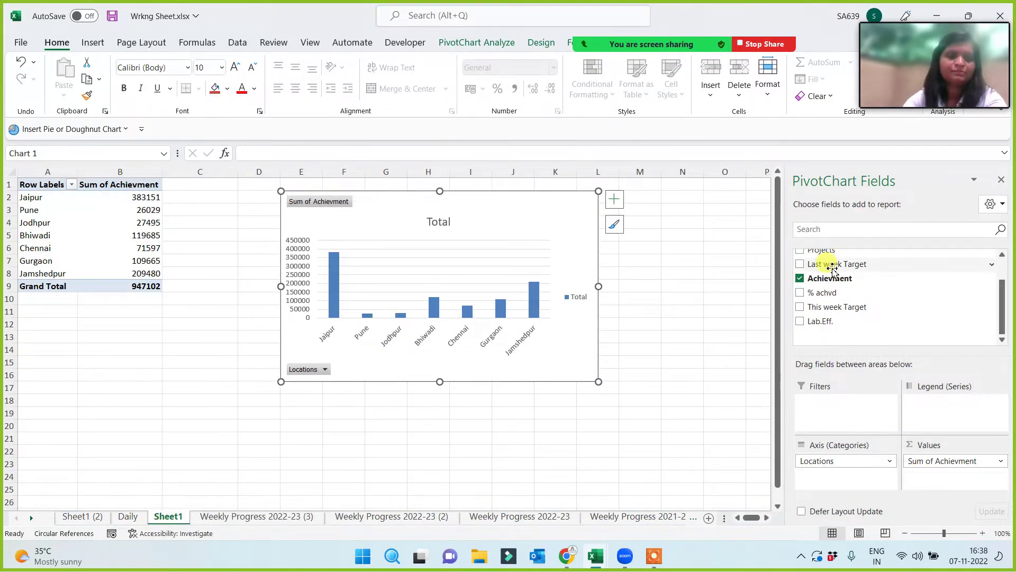
{"action": "left_click_drag", "start_coordinate": [830, 264], "coordinate": [927, 458]}
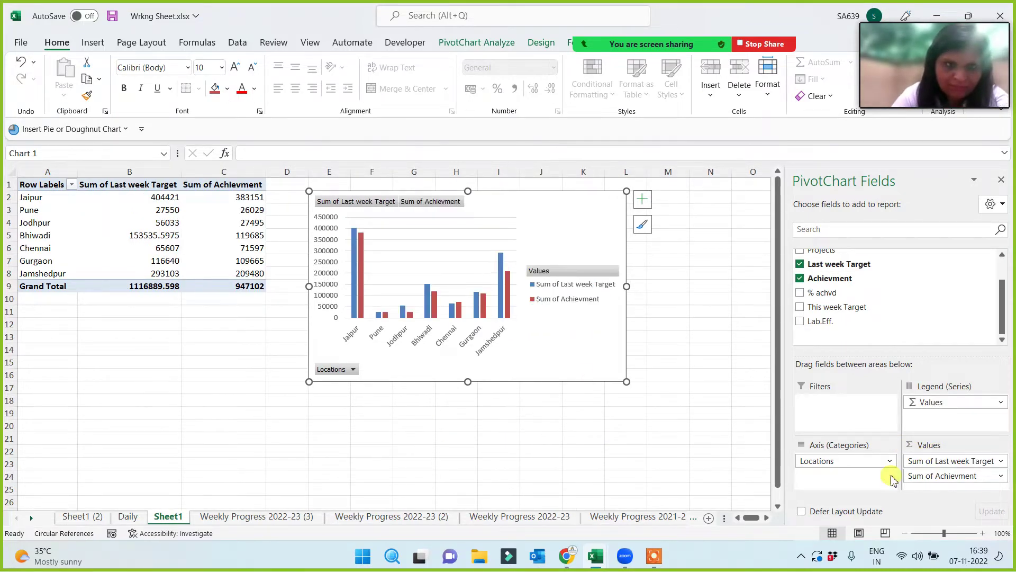
Check the Achievment, This week Target and Lab.Eff. columns on the Weekly Progress 2022-23 (3) source sheet.
{"action": "left_click", "coordinate": [238, 519]}
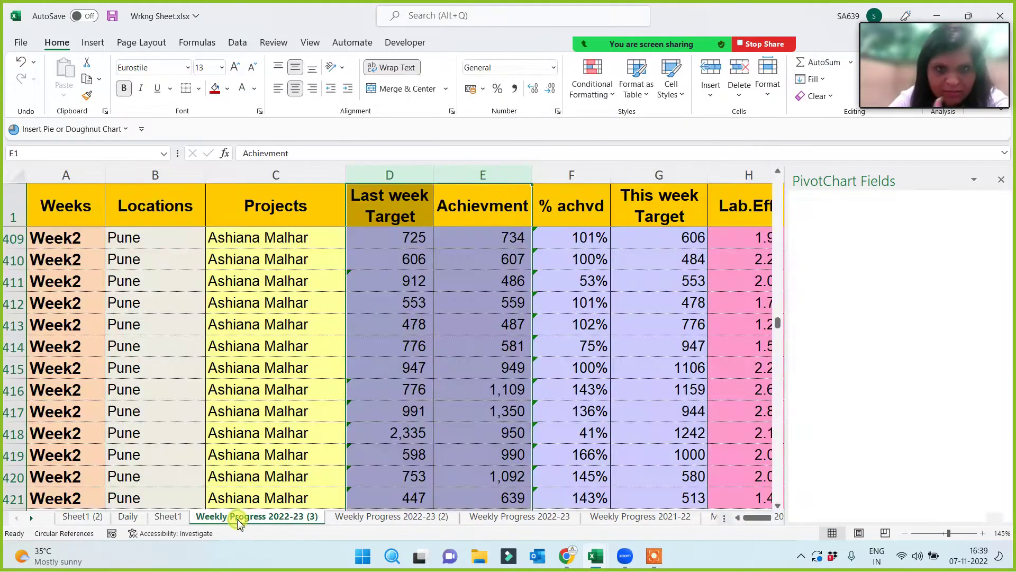
{"action": "left_click", "coordinate": [479, 238]}
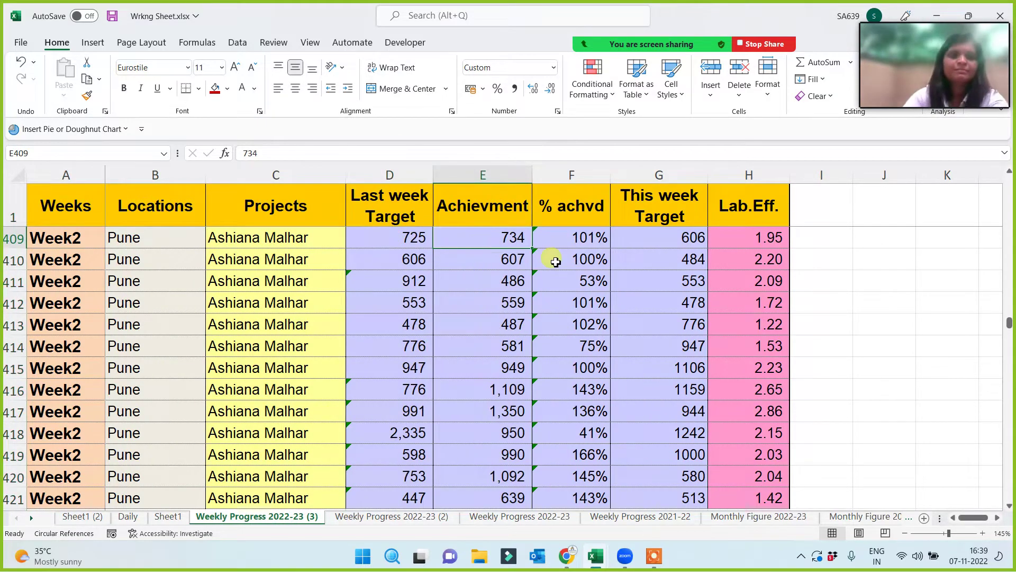
{"action": "left_click", "coordinate": [683, 241]}
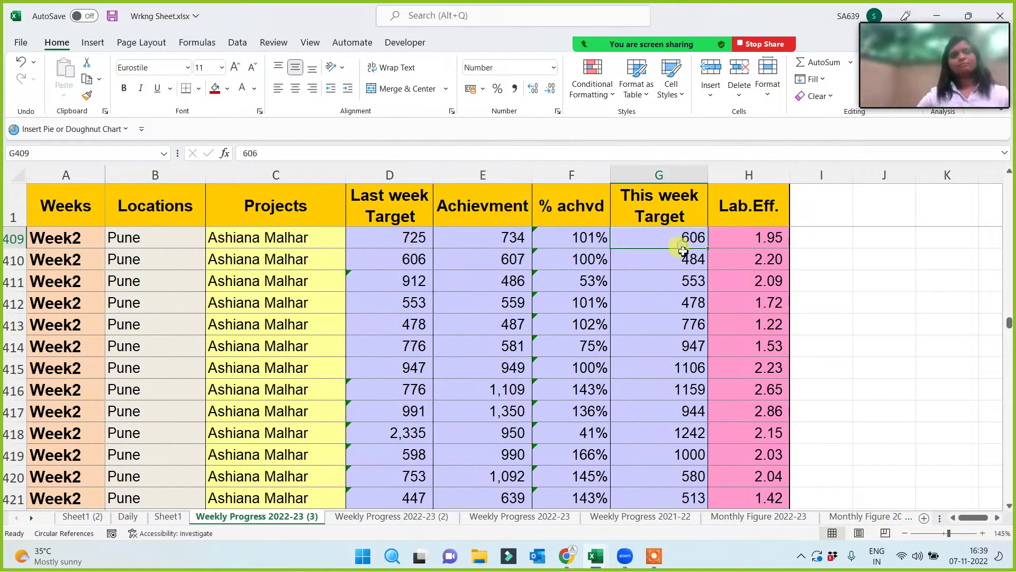
{"action": "left_click", "coordinate": [757, 241]}
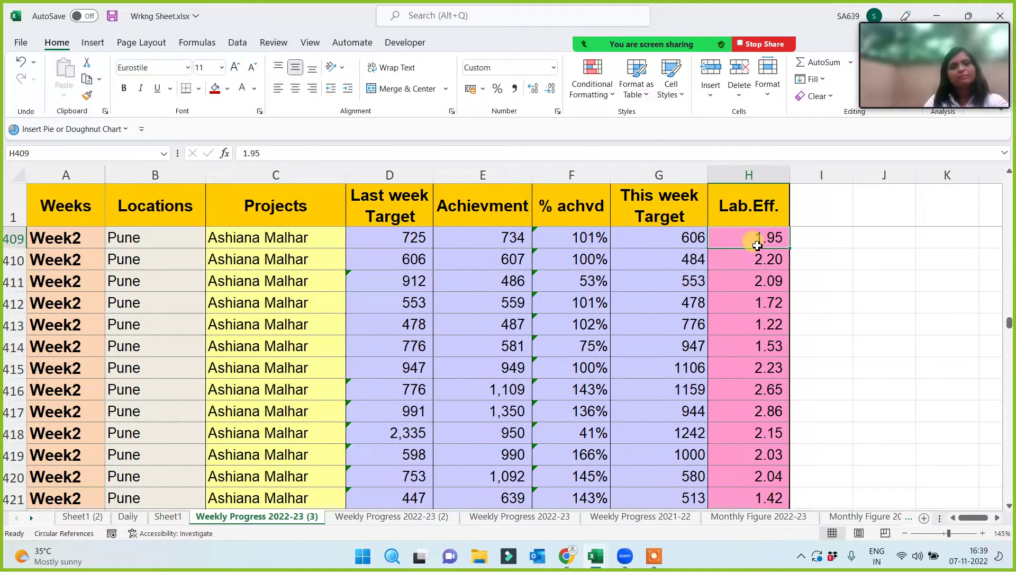
{"action": "left_click", "coordinate": [752, 174]}
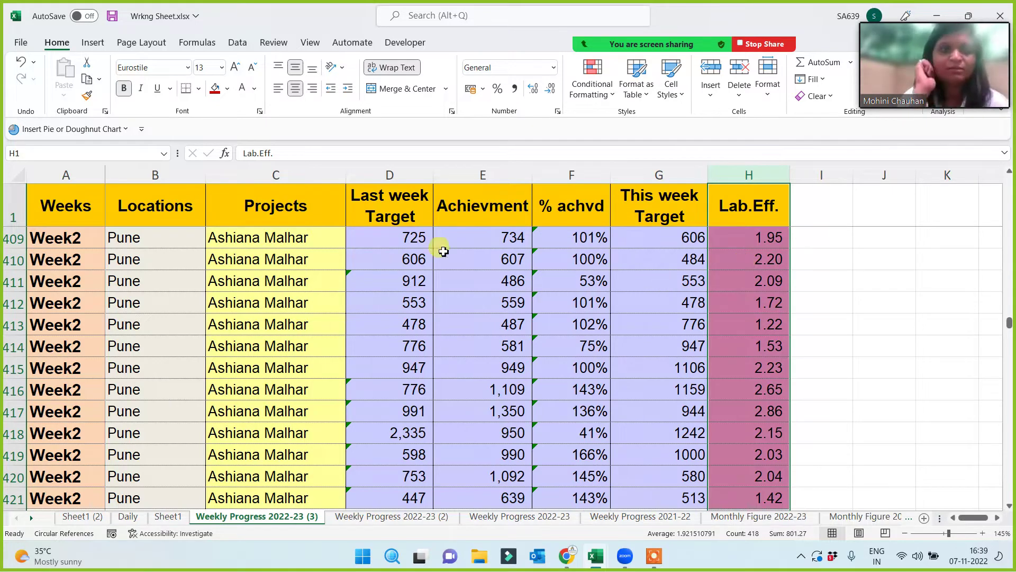
On Sheet1, move the PivotChart up against the pivot table, and insert a blank, taller row 1 above both.
{"action": "left_click", "coordinate": [168, 518]}
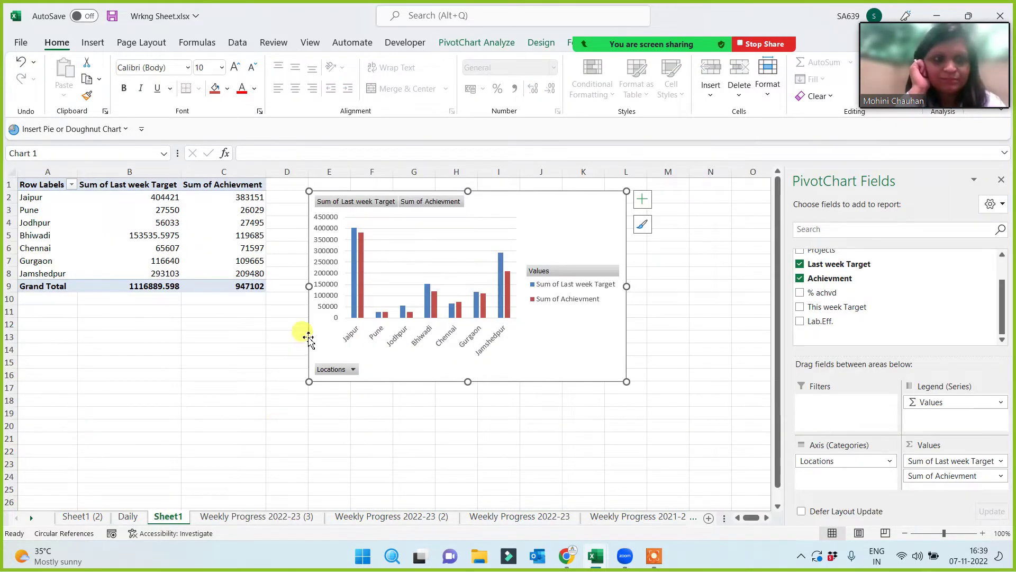
{"action": "left_click_drag", "start_coordinate": [308, 336], "coordinate": [268, 325]}
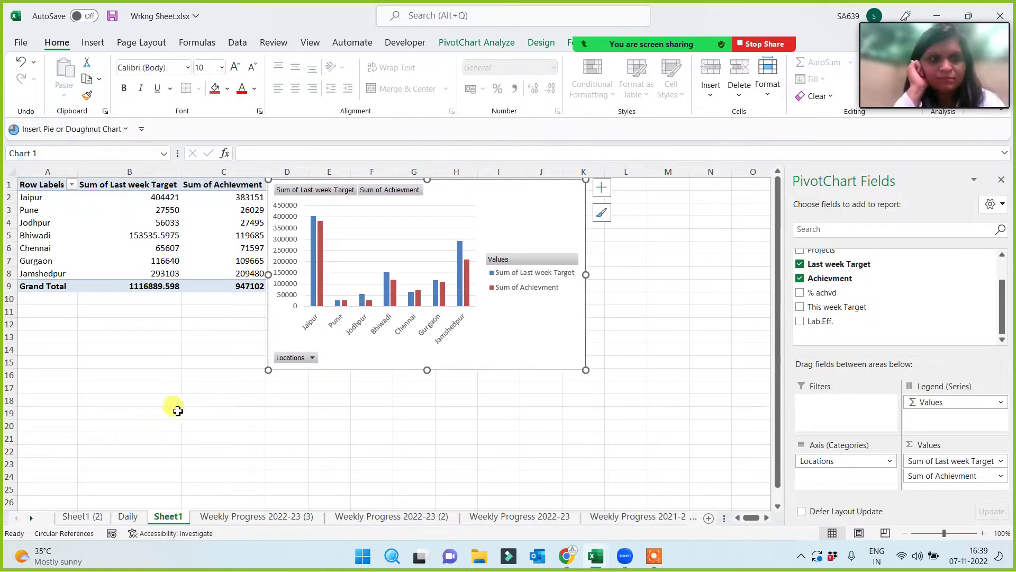
{"action": "key", "text": "ctrl"}
{"action": "left_click", "coordinate": [10, 185]}
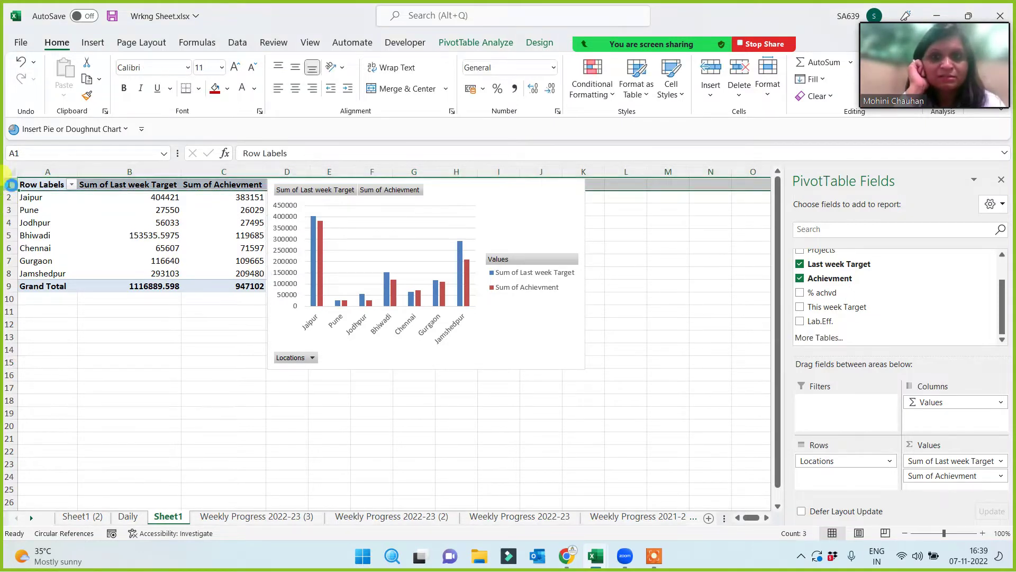
{"action": "key", "text": "ctrl+shift+plus"}
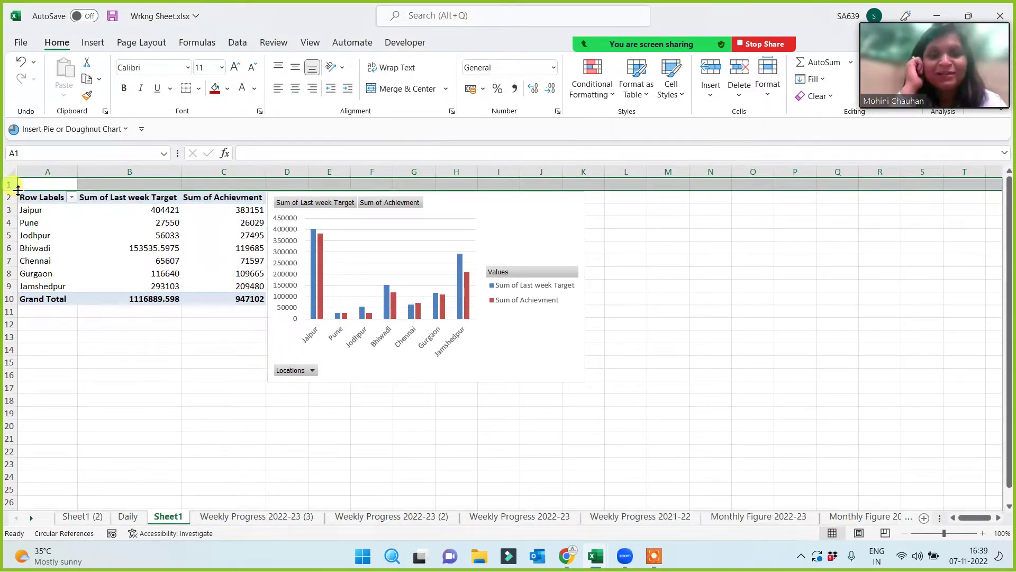
{"action": "left_click_drag", "start_coordinate": [10, 190], "coordinate": [11, 210]}
Merge and center A1:Q1 into a title band with a dark red fill and white font.
{"action": "left_click", "coordinate": [49, 196]}
{"action": "left_click_drag", "start_coordinate": [159, 198], "coordinate": [850, 200]}
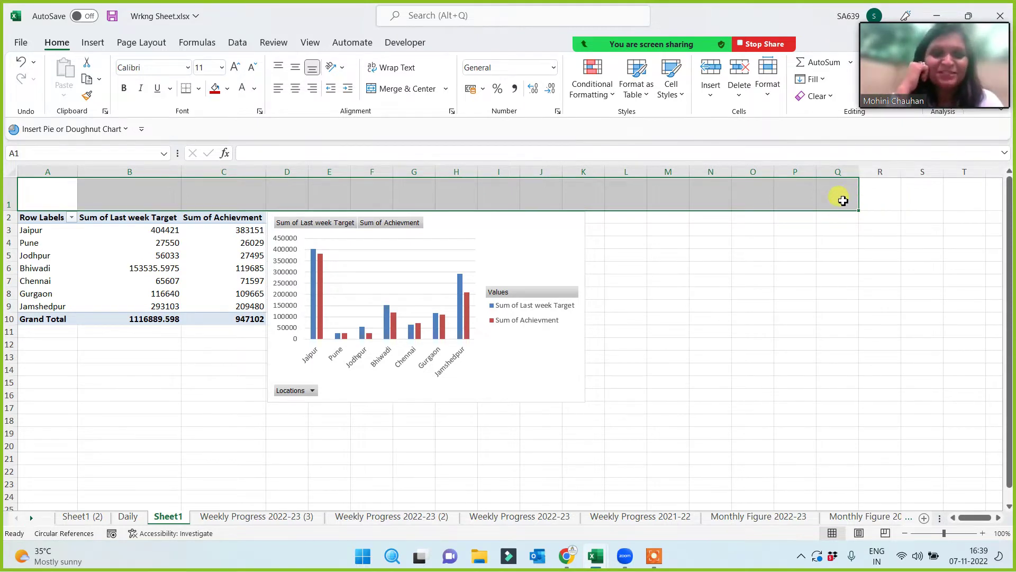
{"action": "left_click", "coordinate": [406, 89]}
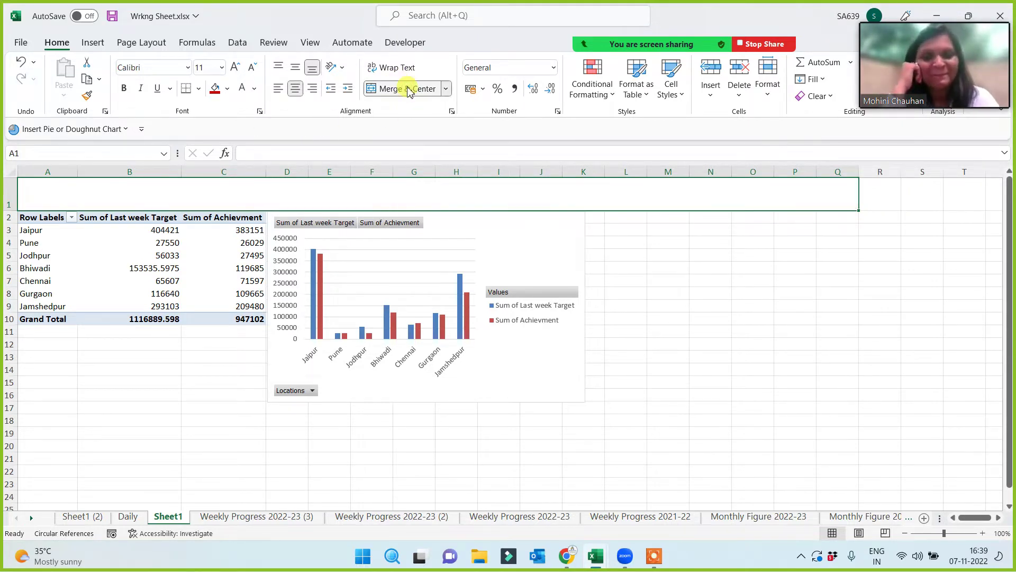
{"action": "left_click", "coordinate": [214, 88]}
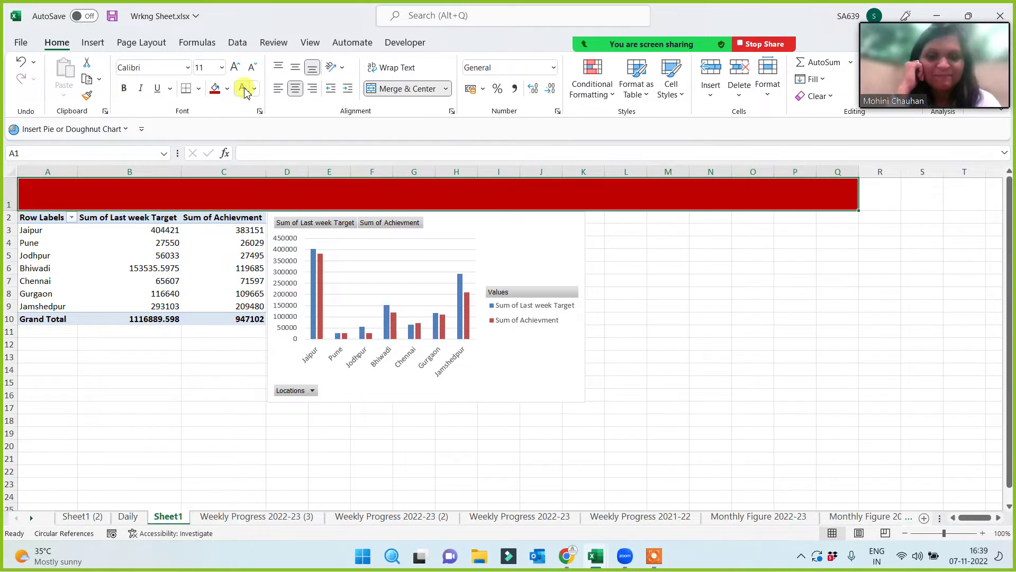
Put a thick outside border around A1:Q22, enclosing the title band, pivot table and chart.
{"action": "left_click_drag", "start_coordinate": [99, 186], "coordinate": [90, 470]}
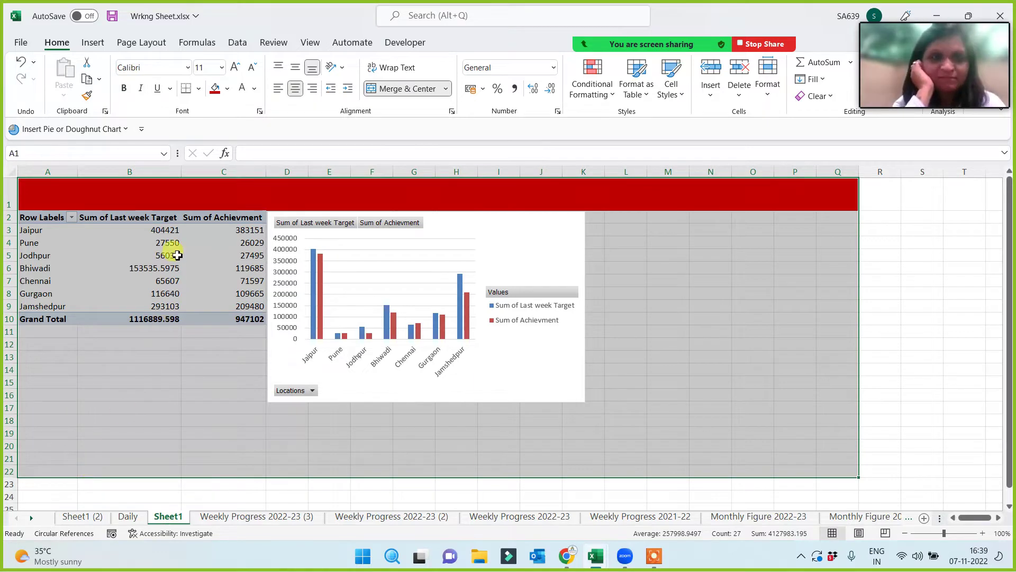
{"action": "left_click", "coordinate": [199, 89]}
{"action": "left_click", "coordinate": [194, 261]}
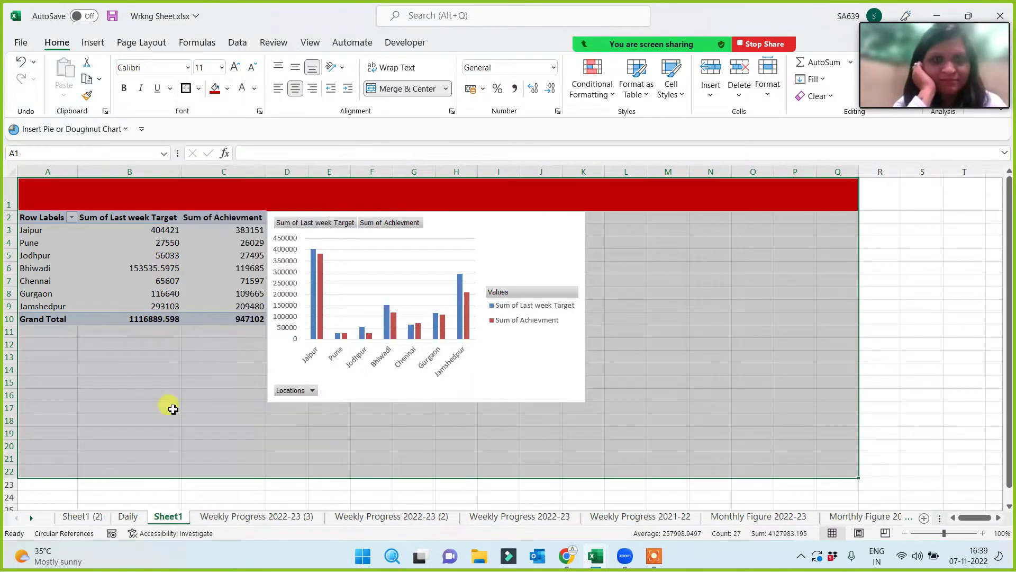
{"action": "left_click", "coordinate": [161, 409]}
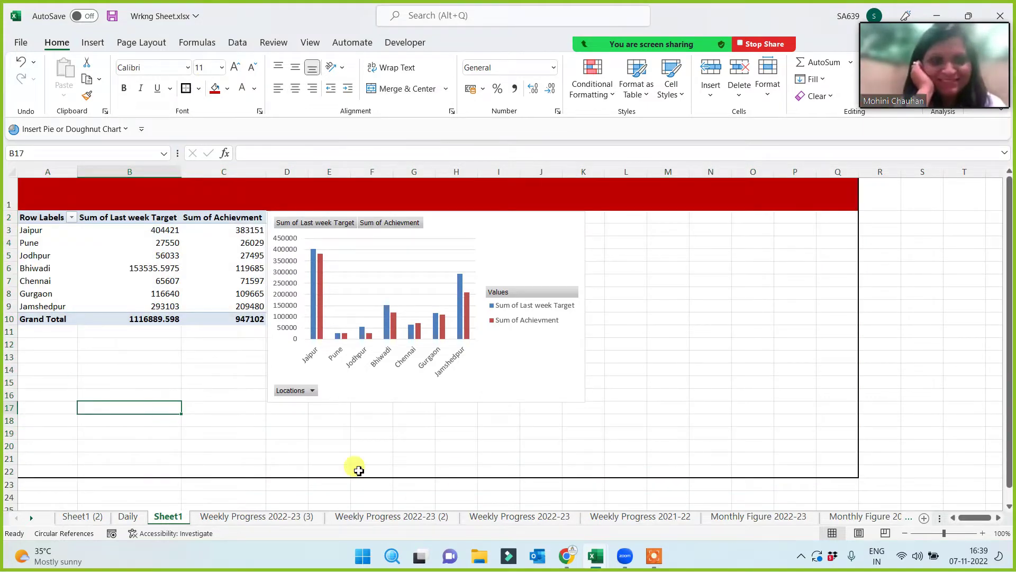
Apply the grey gradient chart style with data labels to the PivotChart.
{"action": "left_click", "coordinate": [527, 380]}
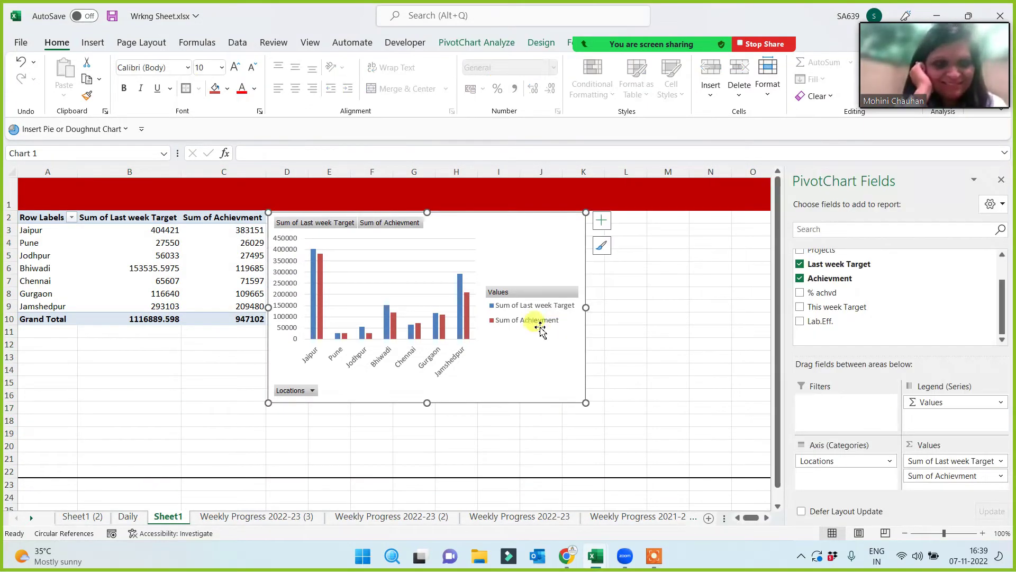
{"action": "left_click", "coordinate": [541, 45]}
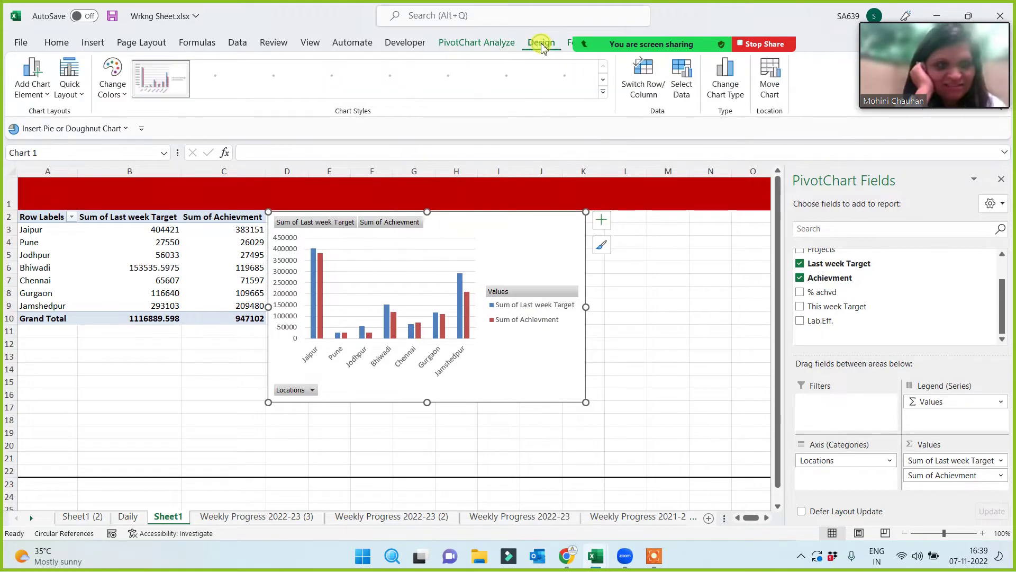
{"action": "left_click", "coordinate": [343, 85]}
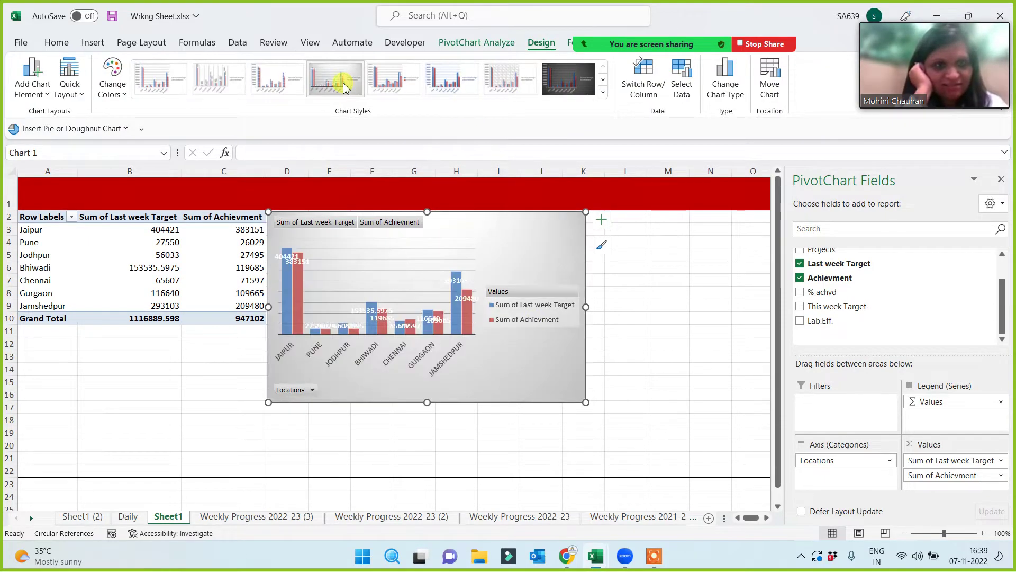
{"action": "left_click", "coordinate": [647, 417]}
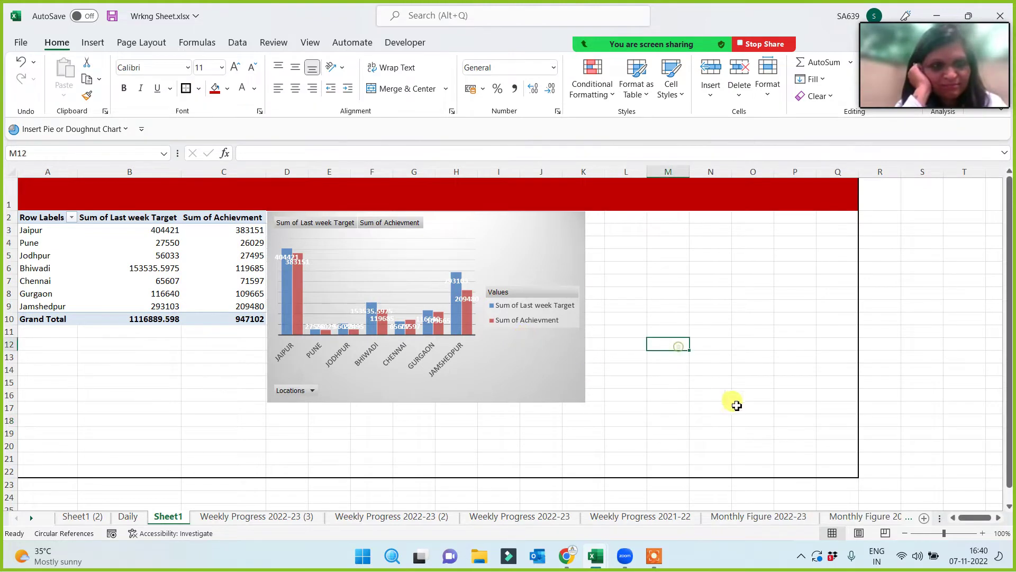
{"action": "left_click", "coordinate": [158, 383]}
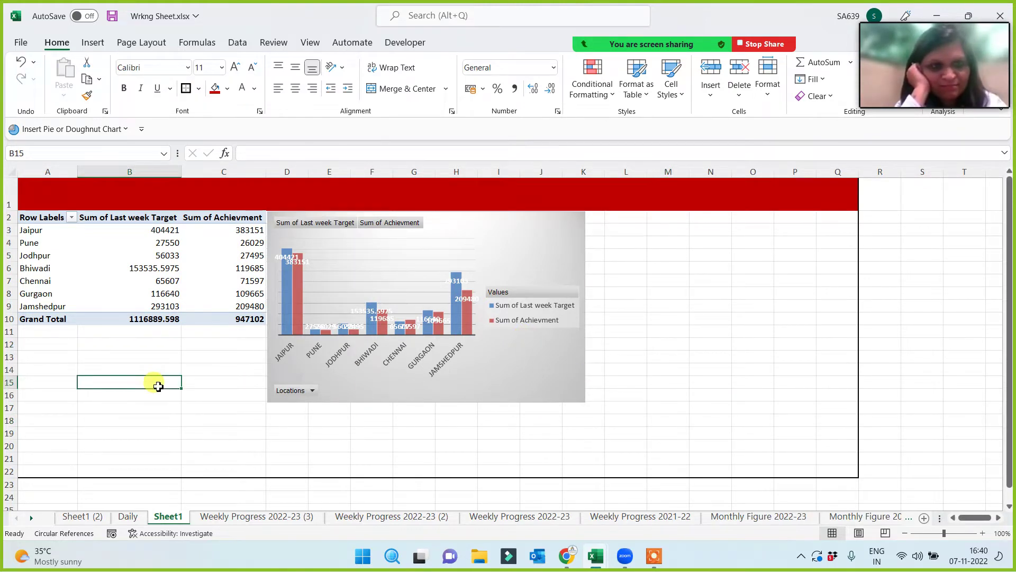
Enter the title "Target Vs Achievement for the 2022-2023" in the merged red band.
{"action": "left_click", "coordinate": [229, 196]}
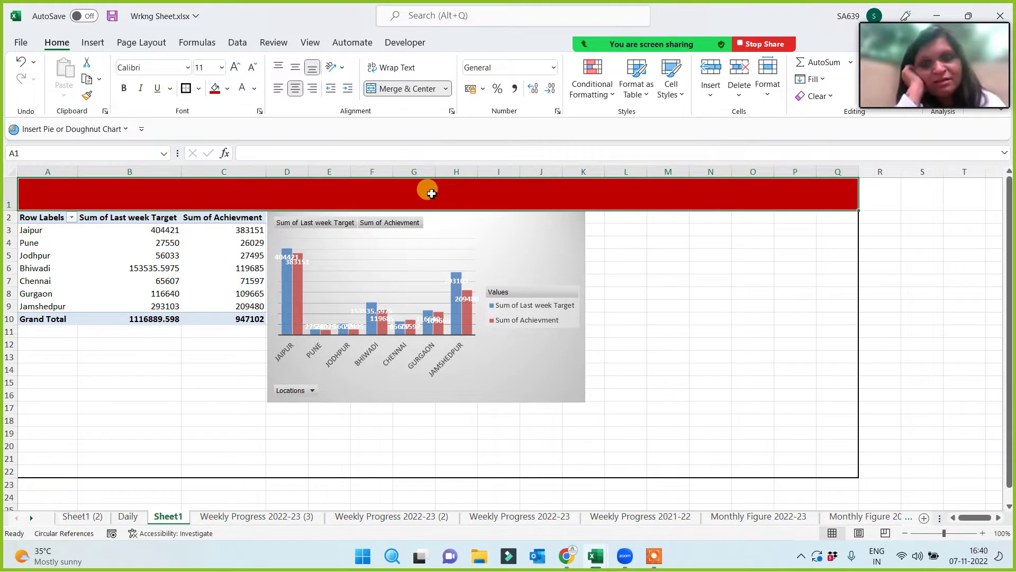
{"action": "type", "text": "Target Vs A"}
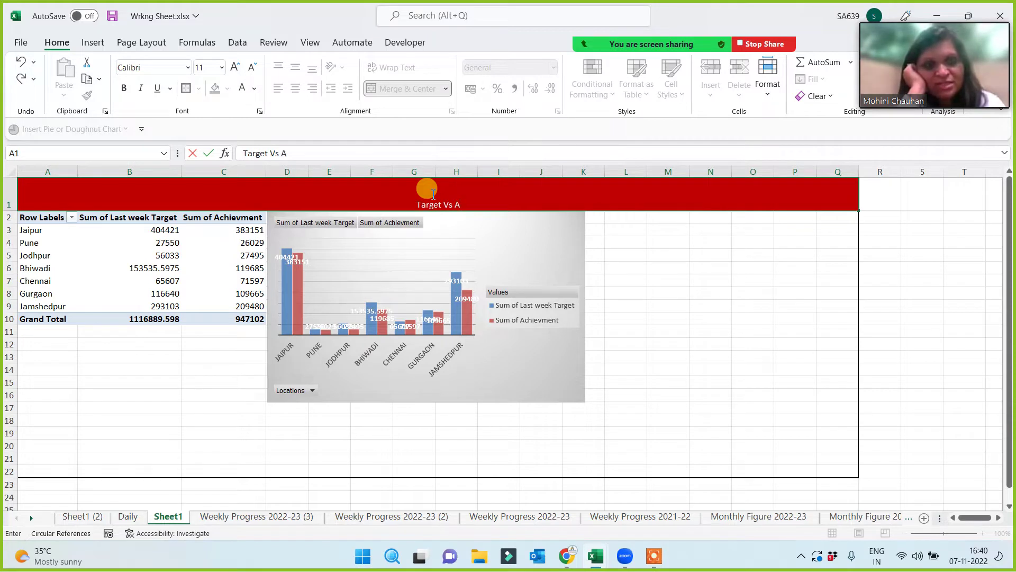
{"action": "type", "text": "chievement"}
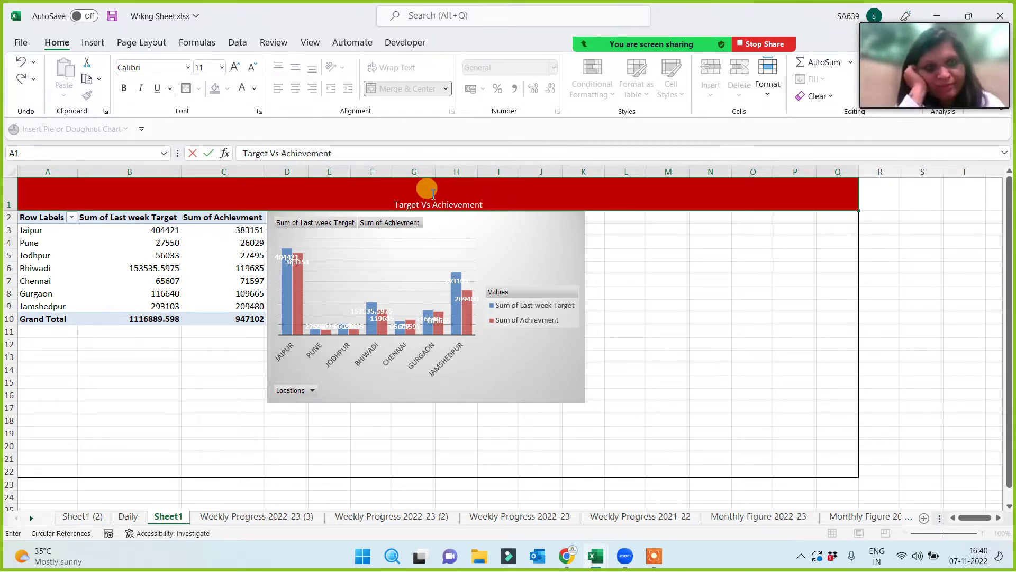
{"action": "type", "text": " for the"}
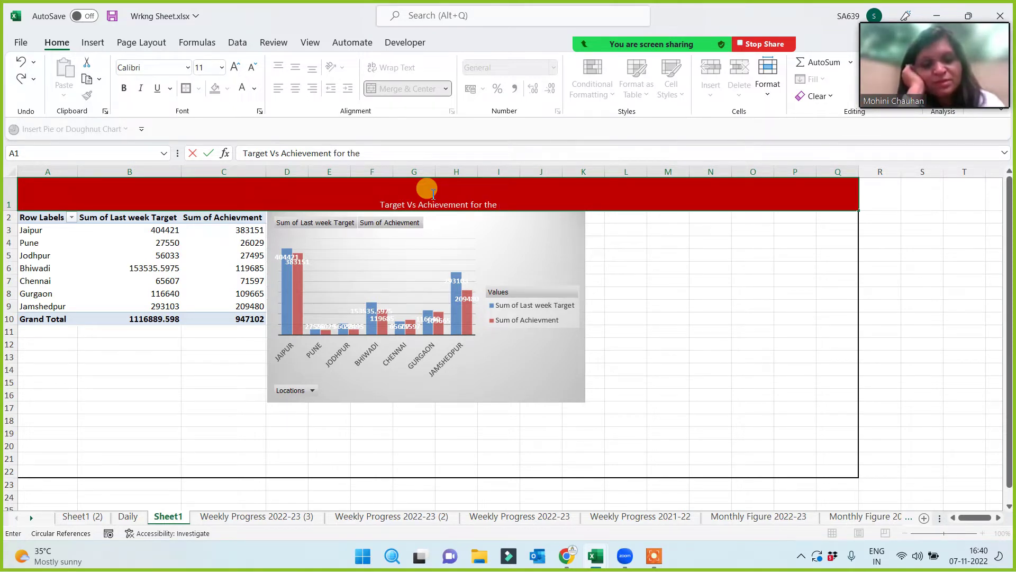
{"action": "type", "text": "0"}
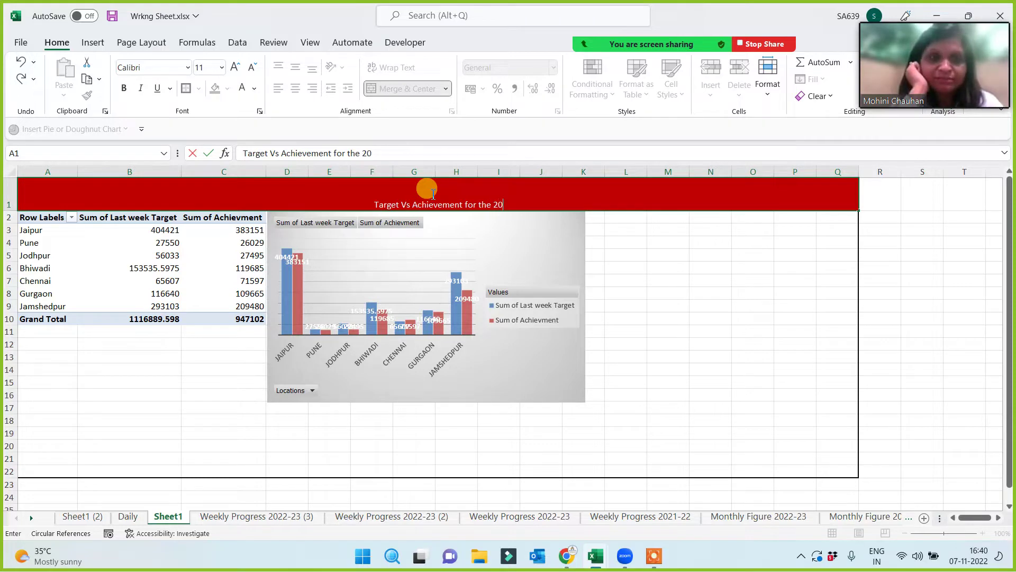
{"action": "type", "text": "22-"}
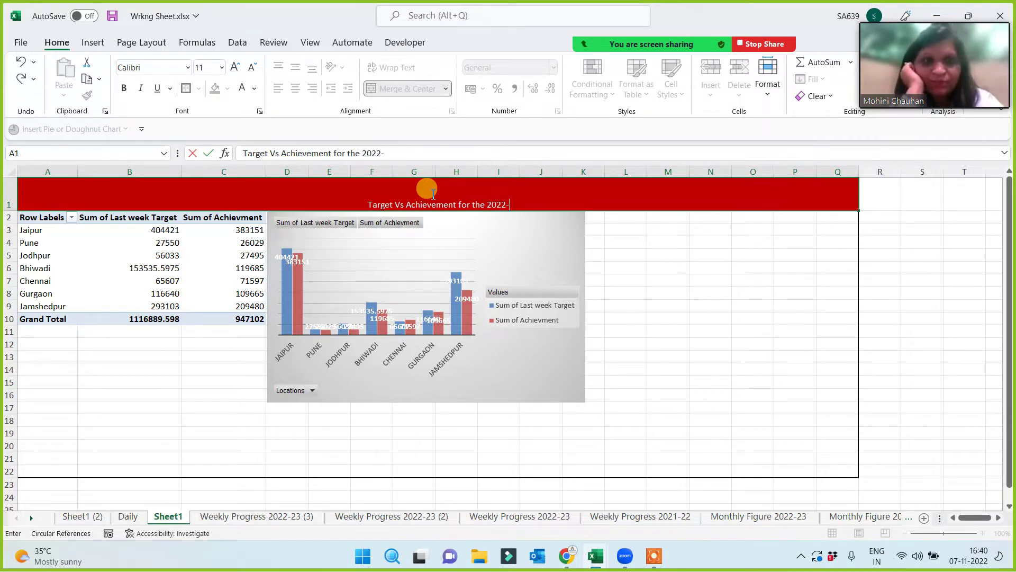
{"action": "type", "text": "2023"}
{"action": "left_click", "coordinate": [649, 343]}
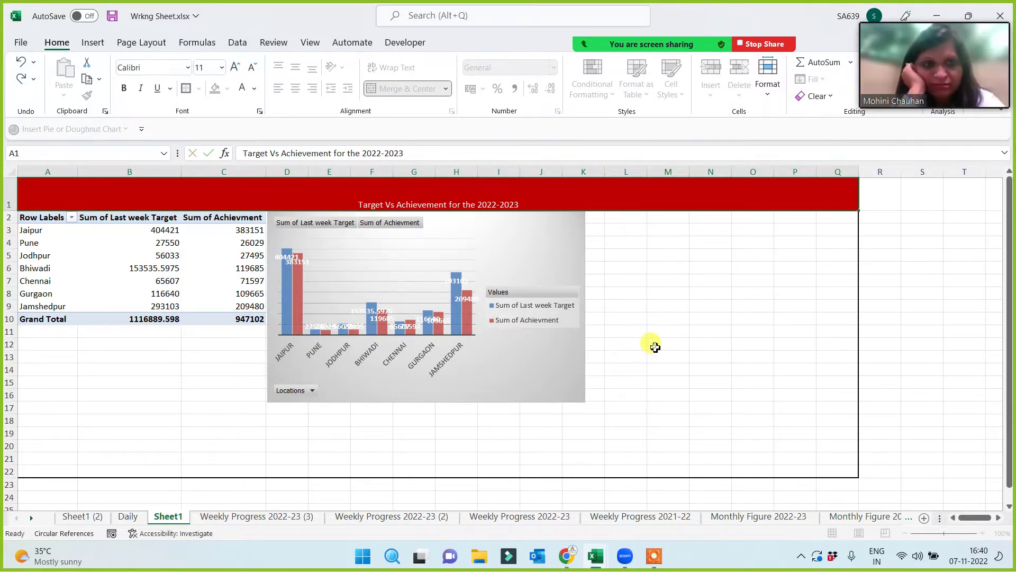
Format the title in A1 as bold 24-point text, vertically centred in its row.
{"action": "left_click", "coordinate": [409, 182]}
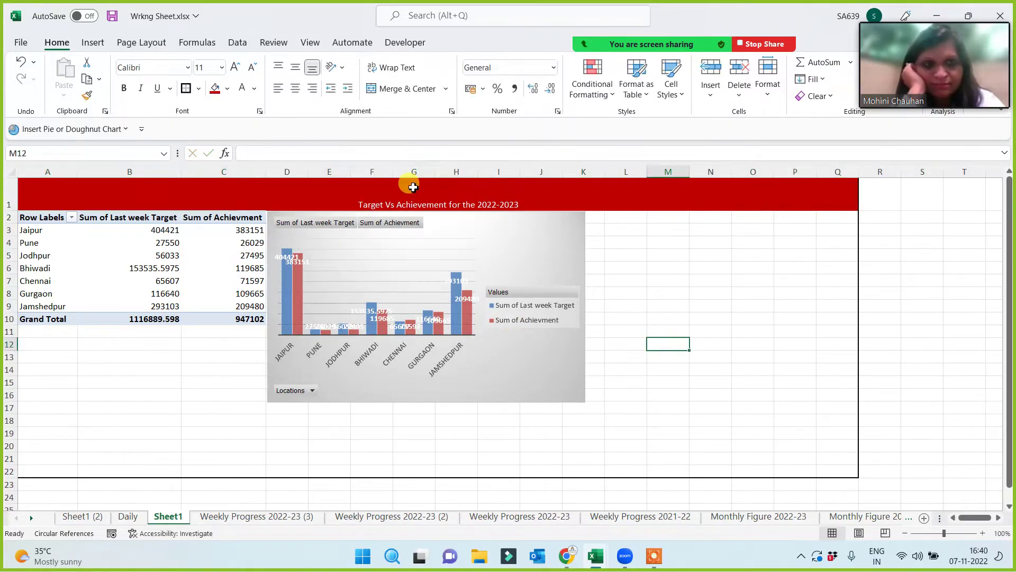
{"action": "left_click", "coordinate": [236, 67]}
{"action": "left_click", "coordinate": [236, 67]}
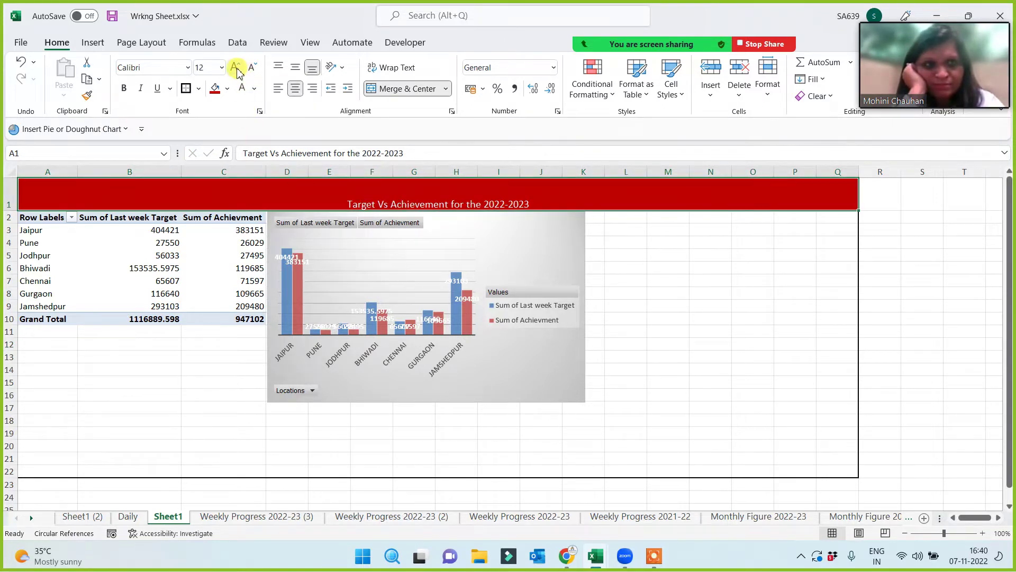
{"action": "left_click", "coordinate": [236, 67]}
{"action": "left_click", "coordinate": [236, 67]}
{"action": "left_click", "coordinate": [236, 67]}
{"action": "left_click", "coordinate": [236, 68]}
{"action": "left_click", "coordinate": [236, 67]}
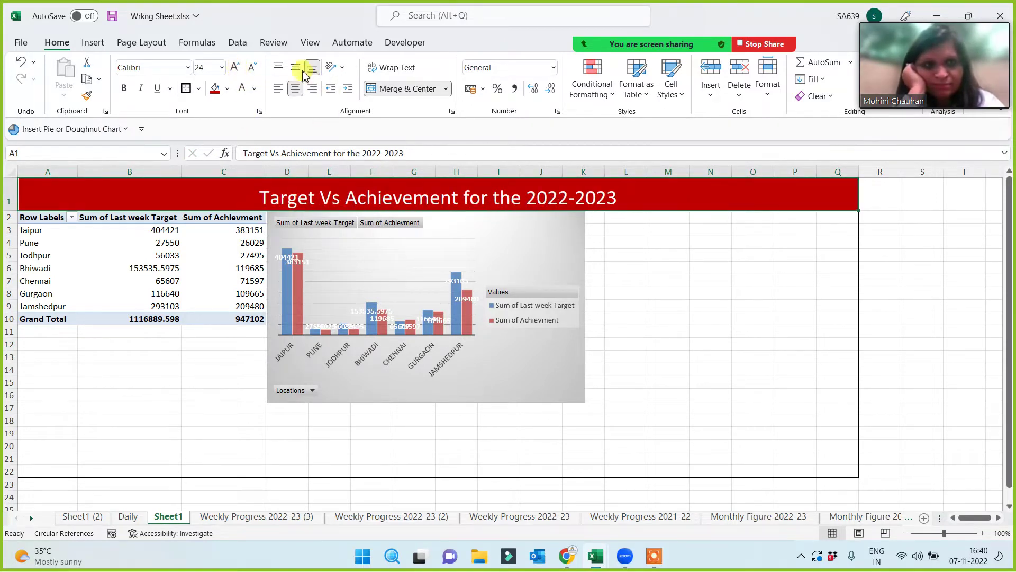
{"action": "left_click", "coordinate": [295, 67]}
{"action": "left_click", "coordinate": [125, 89]}
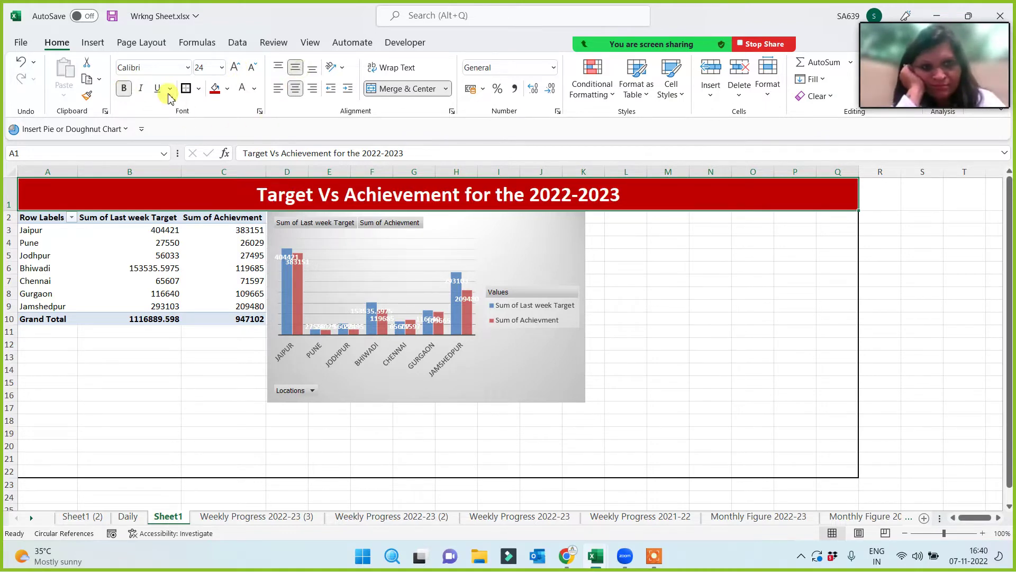
Change the font of the Target Vs Achievement title to Algerian.
{"action": "left_click", "coordinate": [189, 68]}
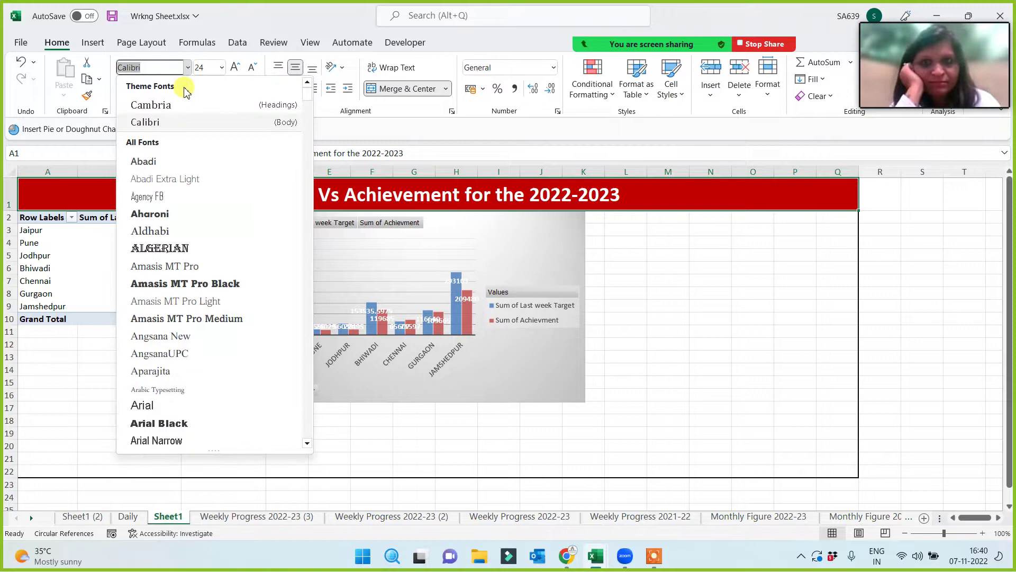
{"action": "left_click", "coordinate": [161, 248]}
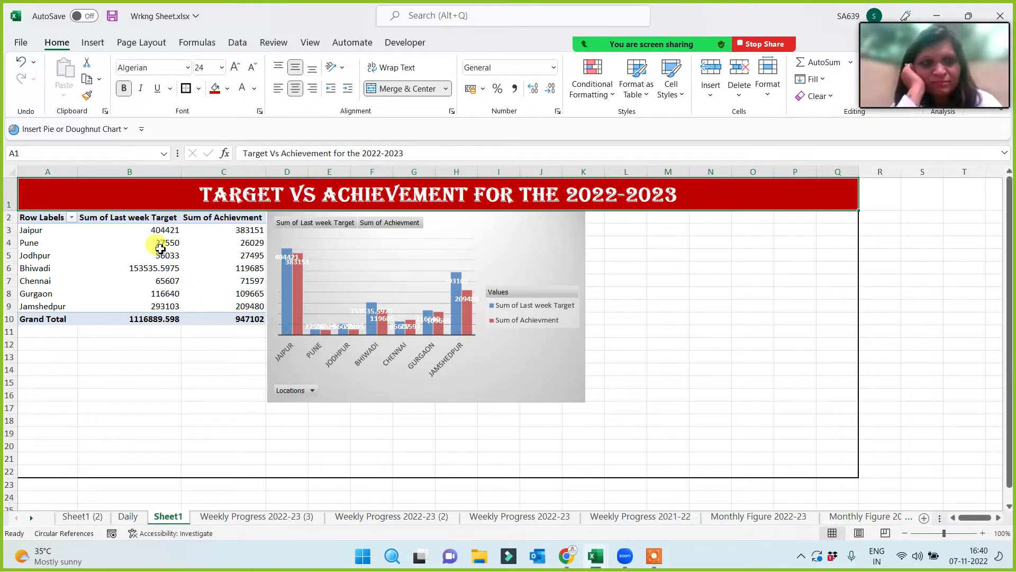
{"action": "left_click", "coordinate": [154, 381]}
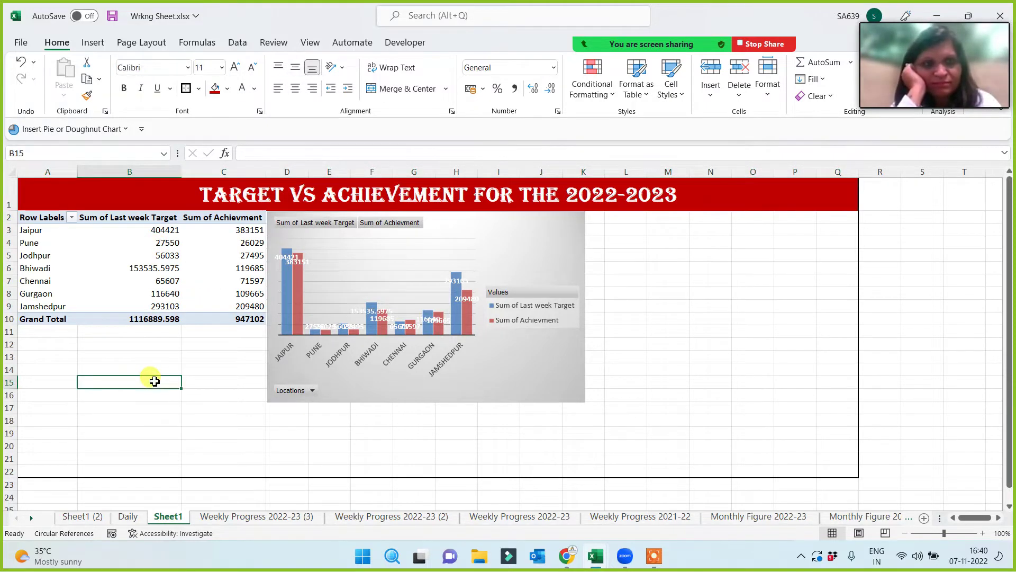
{"action": "left_click", "coordinate": [502, 396]}
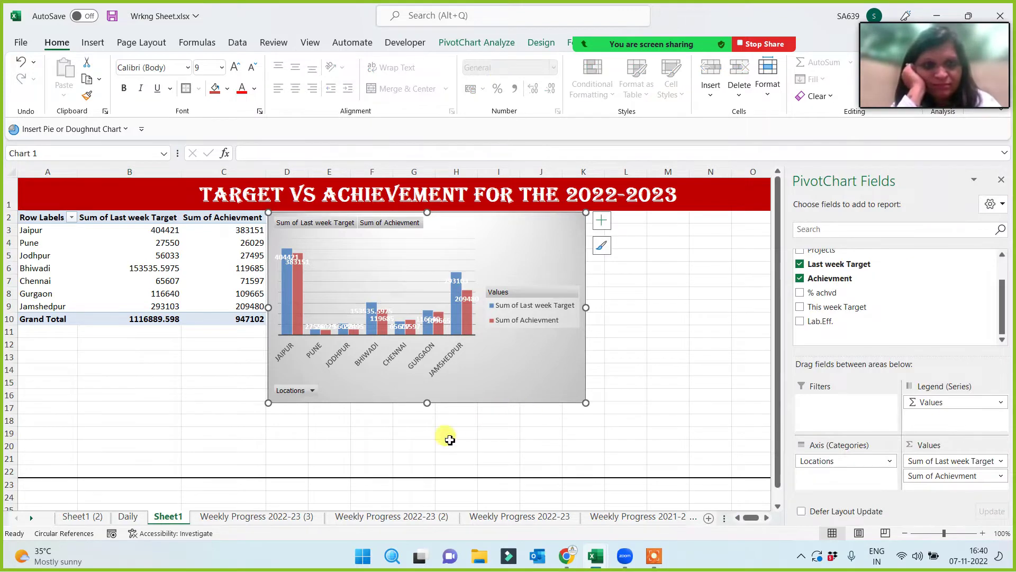
{"action": "left_click", "coordinate": [186, 408]}
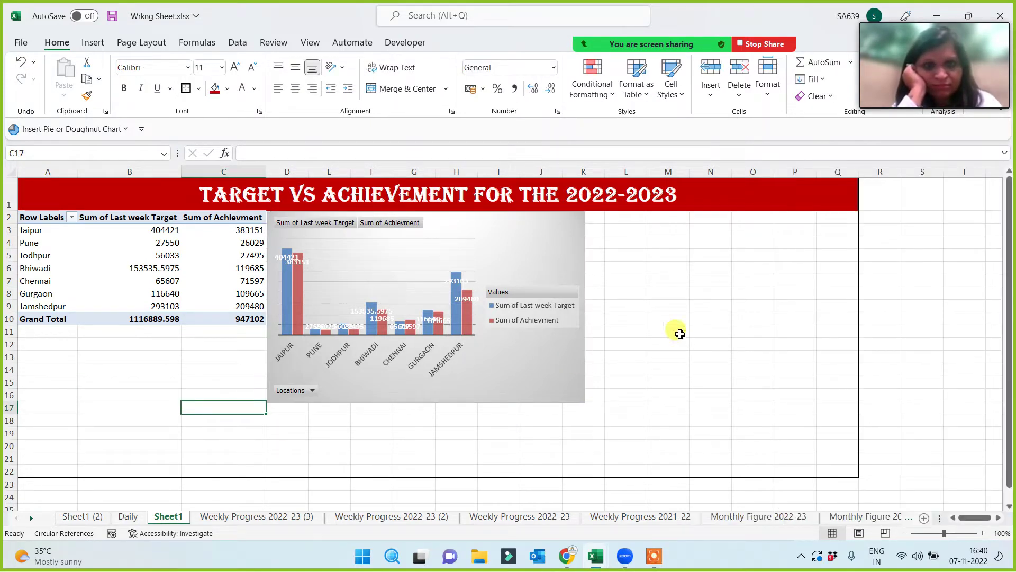
Insert slicers for Weeks, Locations and Projects from the pivot table.
{"action": "left_click", "coordinate": [96, 272]}
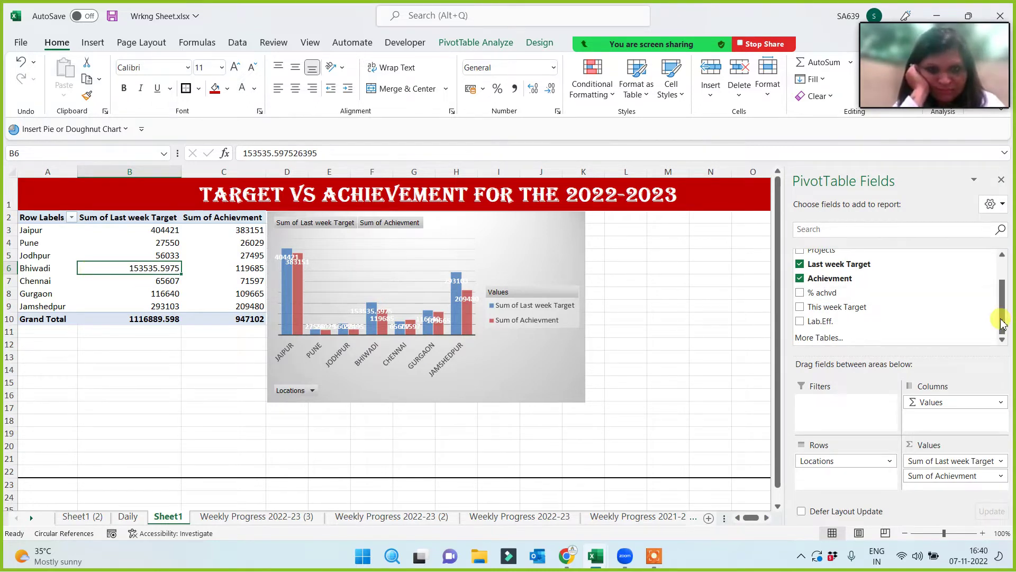
{"action": "left_click_drag", "start_coordinate": [1002, 320], "coordinate": [1006, 293]}
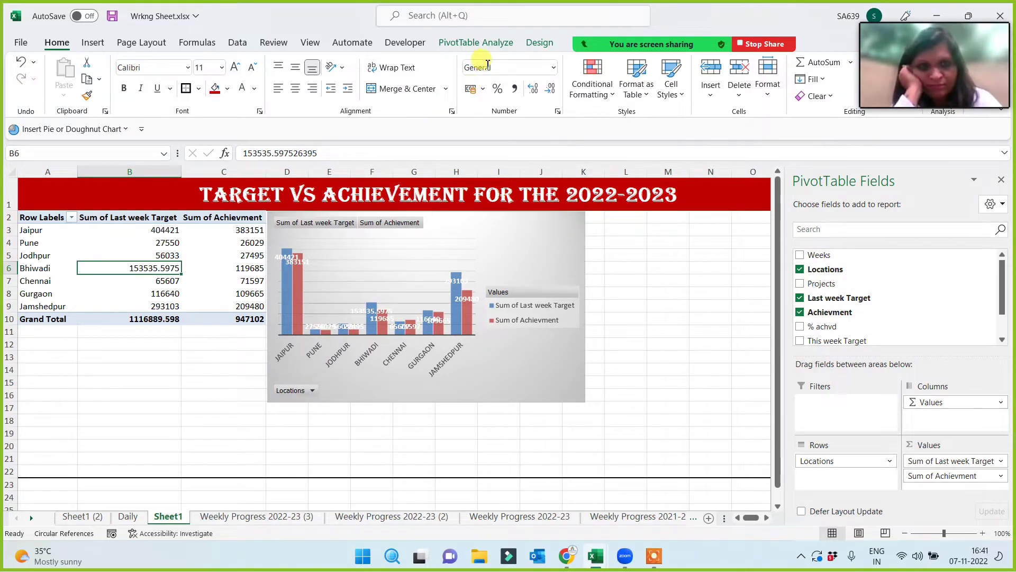
{"action": "left_click", "coordinate": [489, 48]}
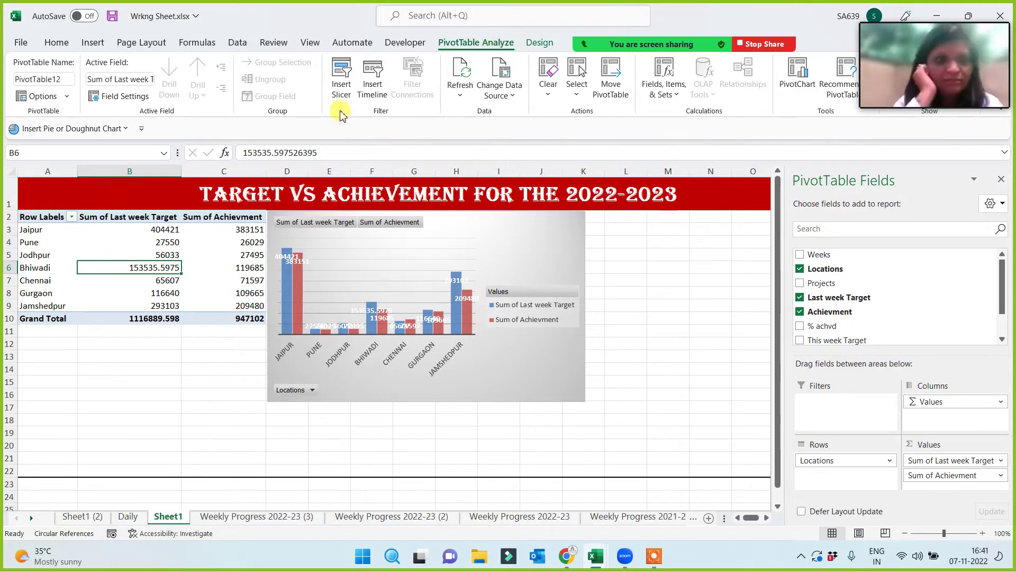
{"action": "left_click", "coordinate": [341, 90]}
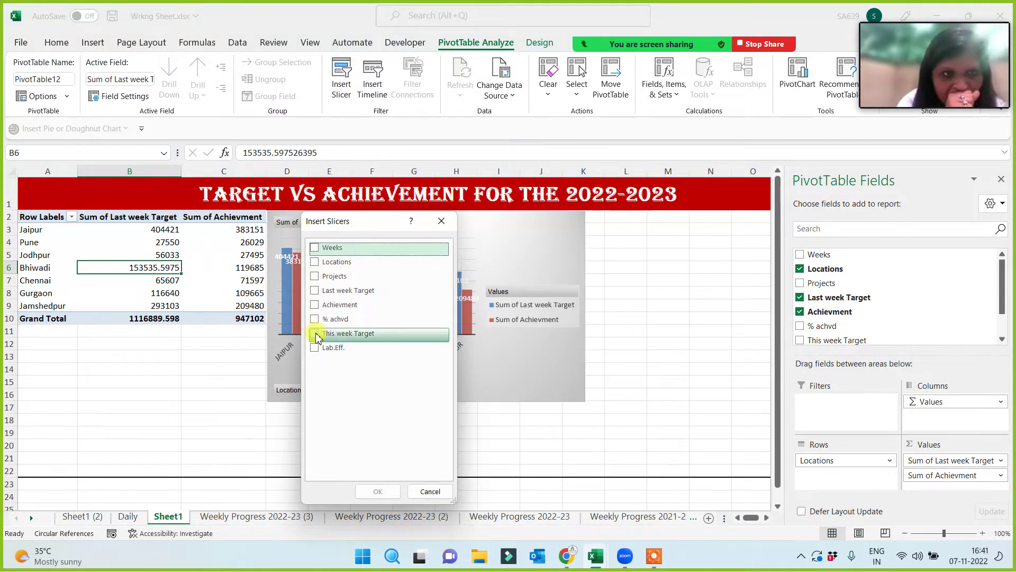
{"action": "left_click", "coordinate": [314, 248]}
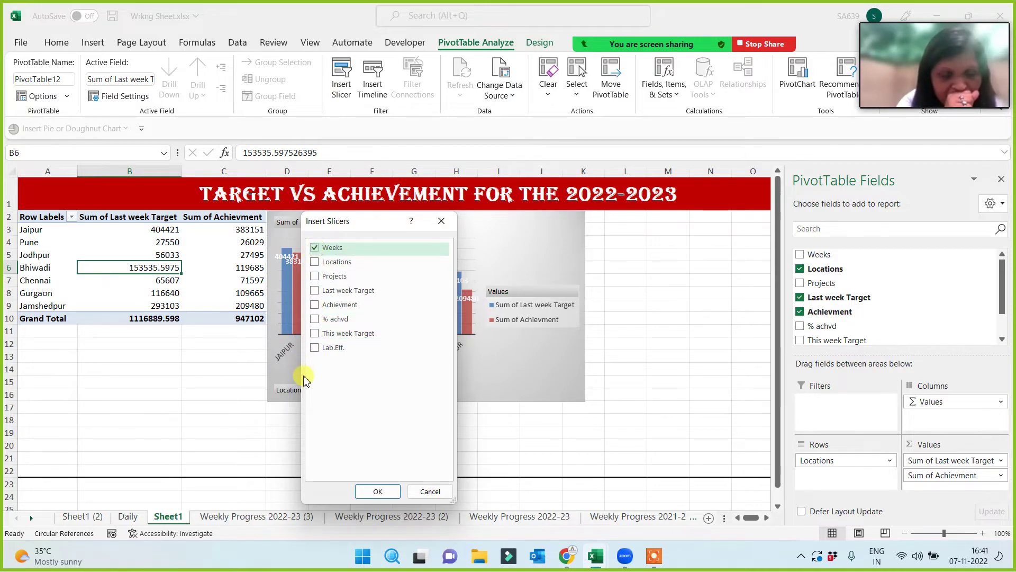
{"action": "left_click", "coordinate": [314, 261]}
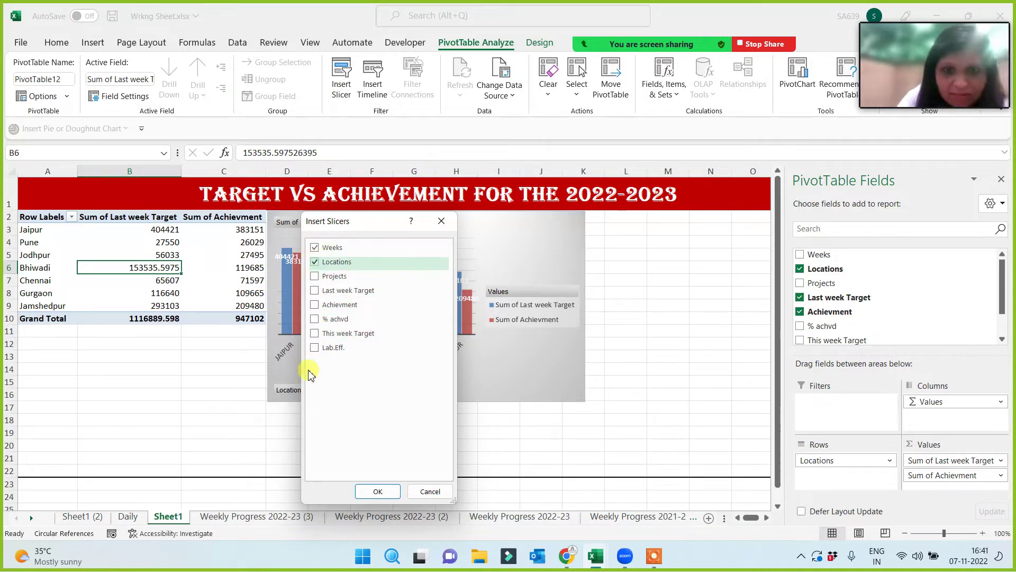
{"action": "left_click", "coordinate": [314, 276]}
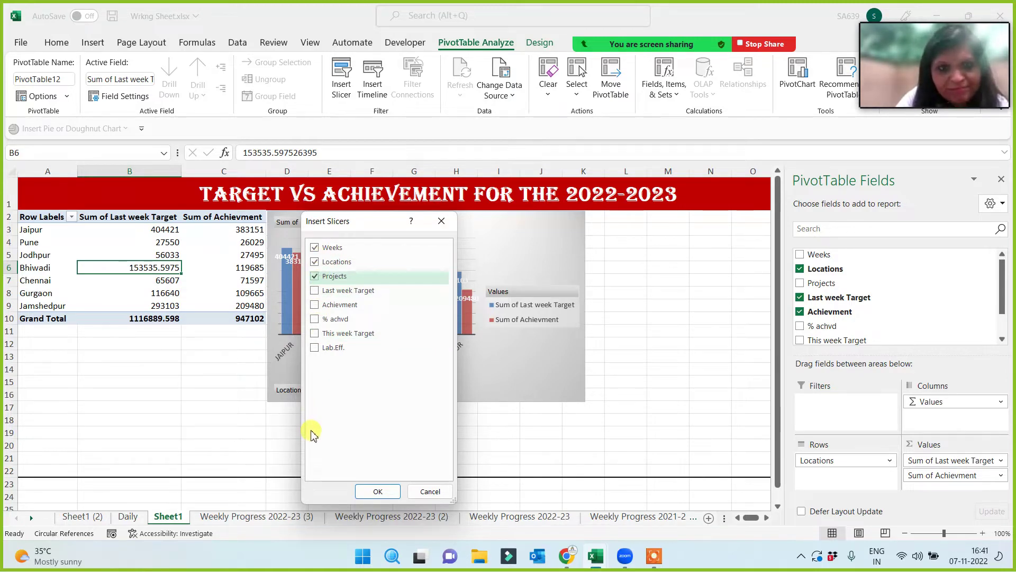
{"action": "left_click", "coordinate": [381, 493]}
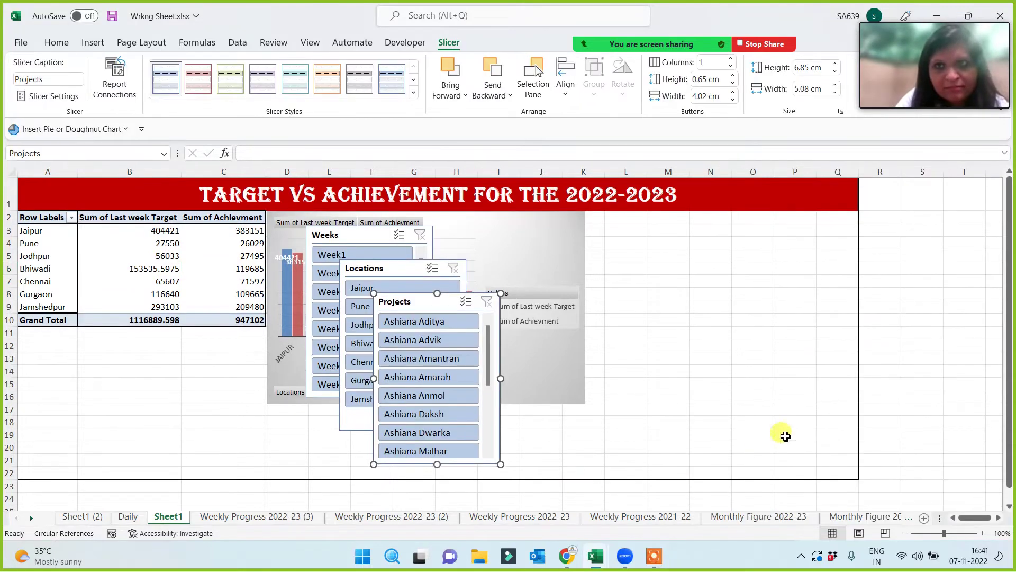
Line up the Projects, Locations and Weeks slicers beside the chart, widening columns O and P so they fit inside the dashboard border.
{"action": "left_click_drag", "start_coordinate": [442, 302], "coordinate": [662, 226]}
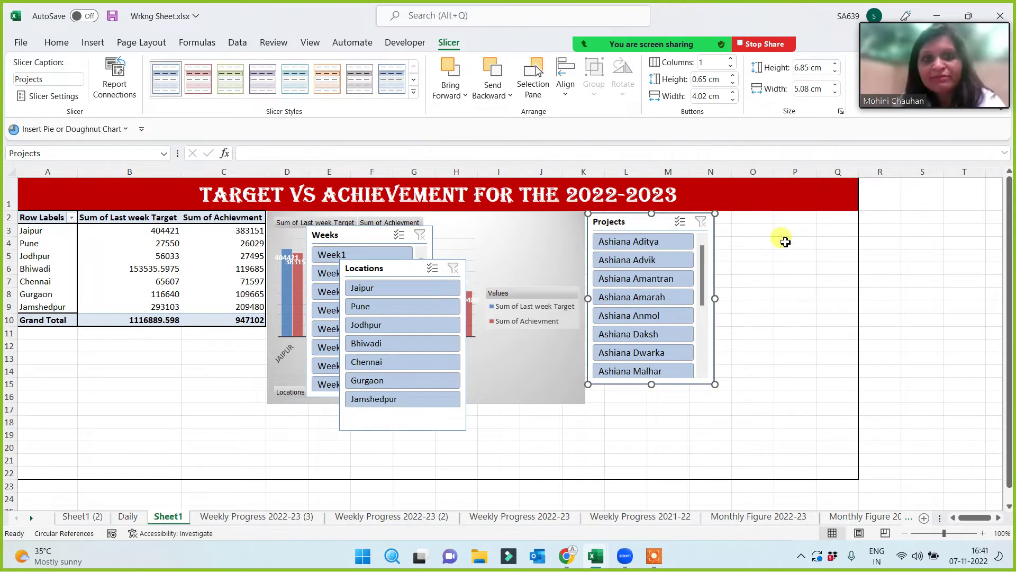
{"action": "left_click_drag", "start_coordinate": [774, 170], "coordinate": [927, 170]}
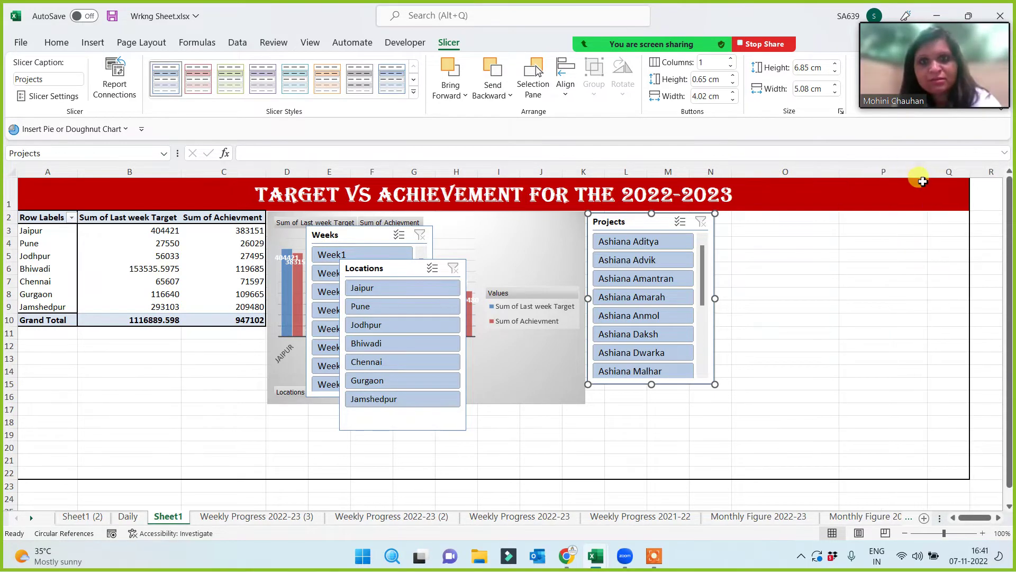
{"action": "left_click_drag", "start_coordinate": [394, 268], "coordinate": [763, 231]}
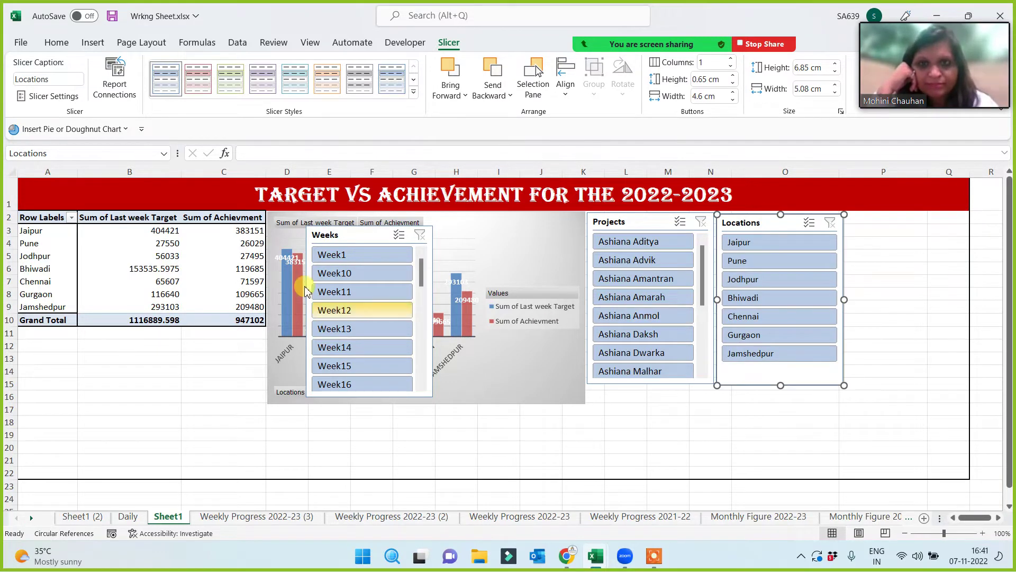
{"action": "left_click_drag", "start_coordinate": [352, 225], "coordinate": [891, 224]}
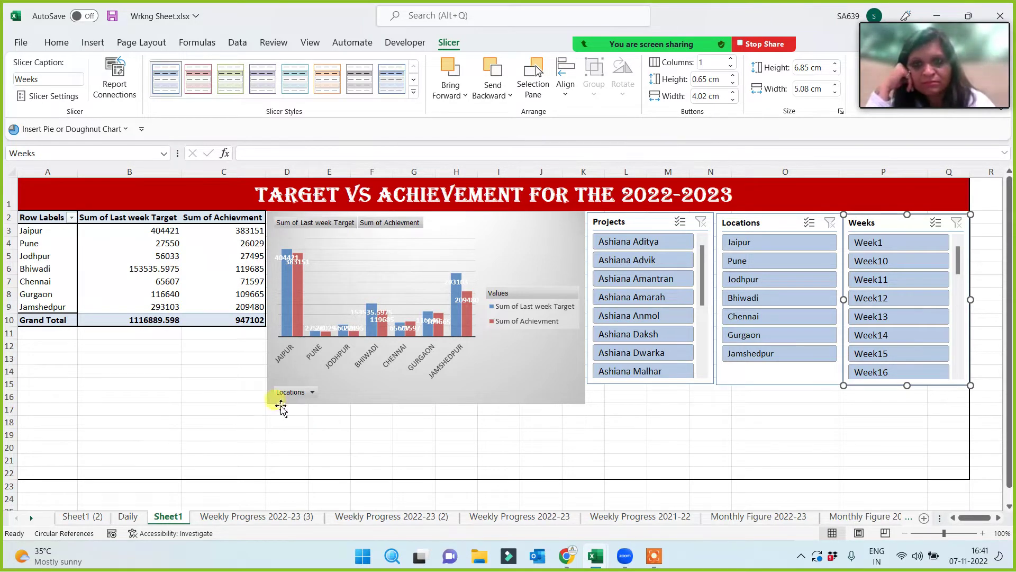
Stretch the pivot chart's lower edge down to the dashboard border at row 22.
{"action": "left_click", "coordinate": [408, 403]}
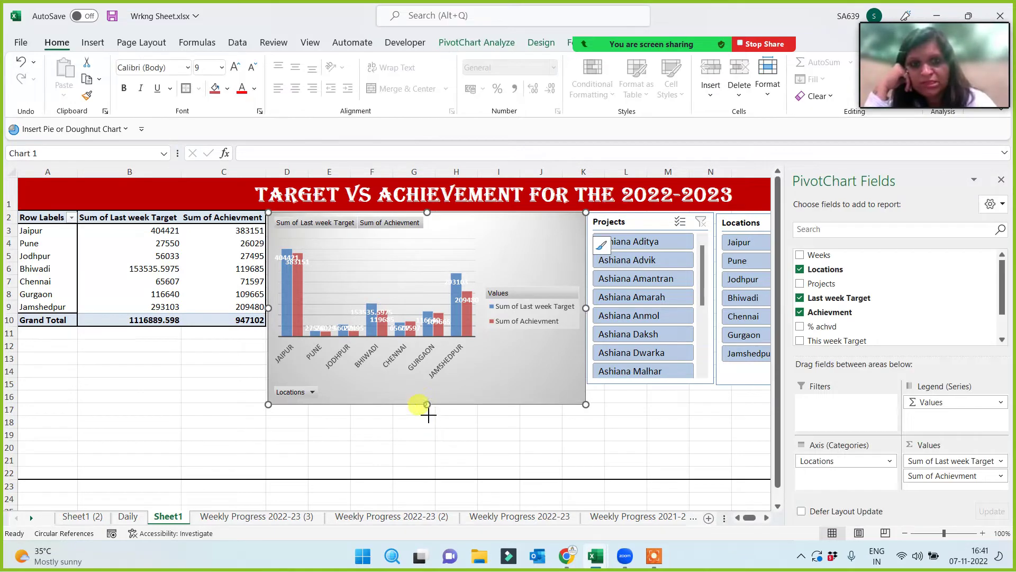
{"action": "left_click_drag", "start_coordinate": [427, 405], "coordinate": [427, 478]}
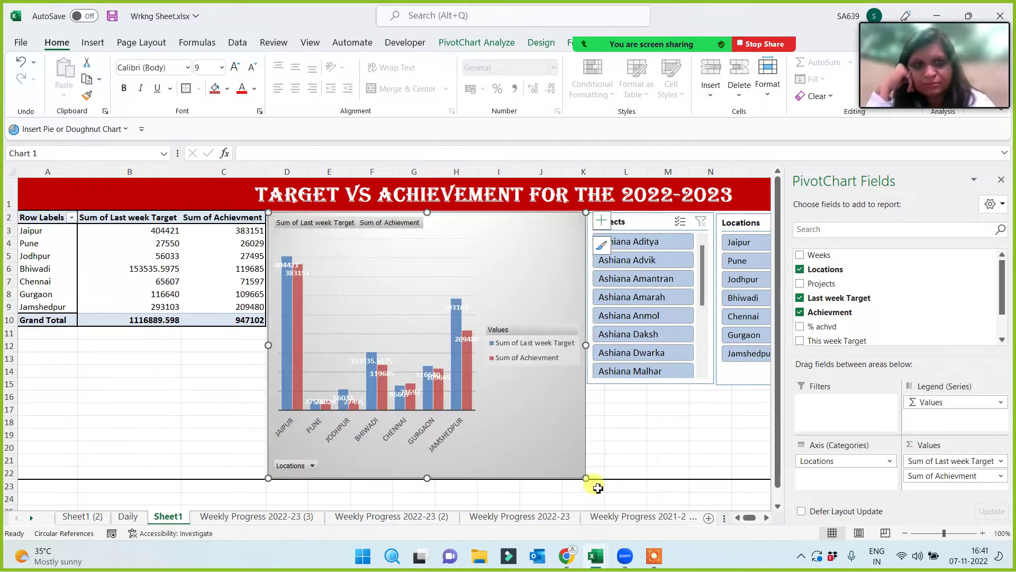
{"action": "left_click", "coordinate": [652, 451]}
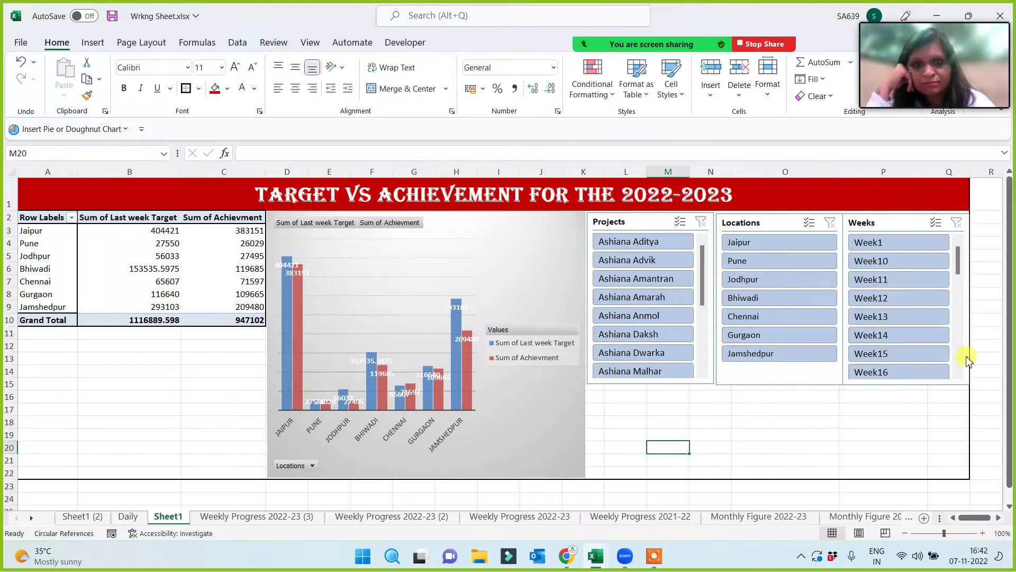
Extend the Projects, Locations and Weeks slicers down to row 22 to match the chart's lower edge.
{"action": "left_click", "coordinate": [654, 383]}
{"action": "left_click_drag", "start_coordinate": [653, 385], "coordinate": [651, 478]}
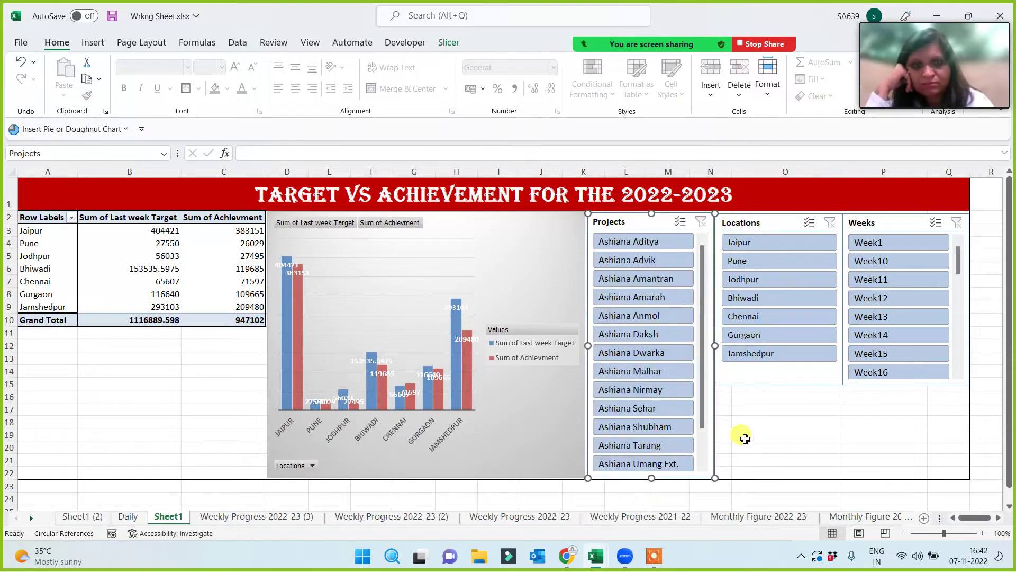
{"action": "left_click", "coordinate": [777, 383]}
{"action": "left_click_drag", "start_coordinate": [780, 385], "coordinate": [784, 478]}
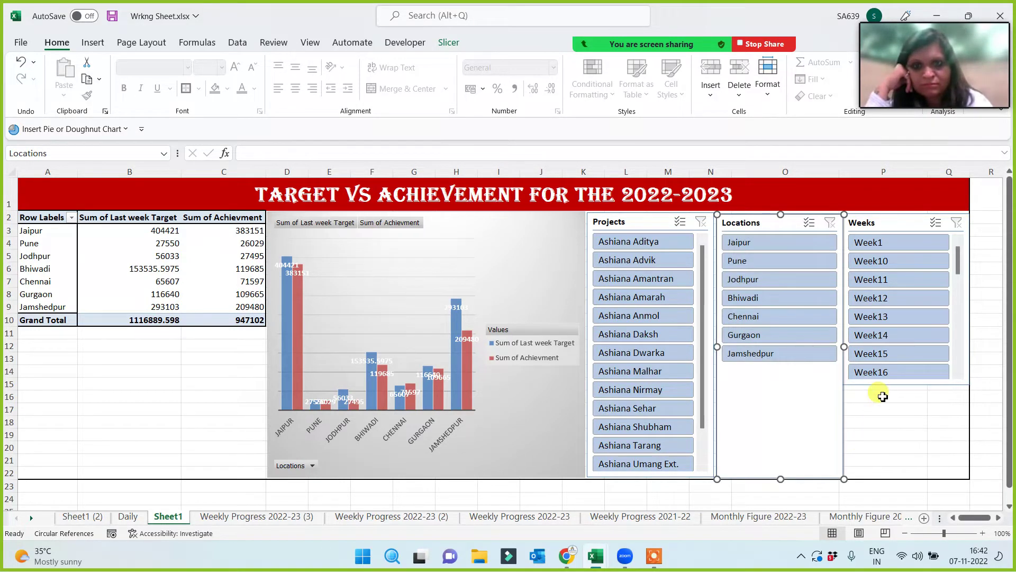
{"action": "left_click", "coordinate": [895, 382]}
{"action": "left_click_drag", "start_coordinate": [905, 385], "coordinate": [901, 479]}
{"action": "left_click", "coordinate": [169, 382]}
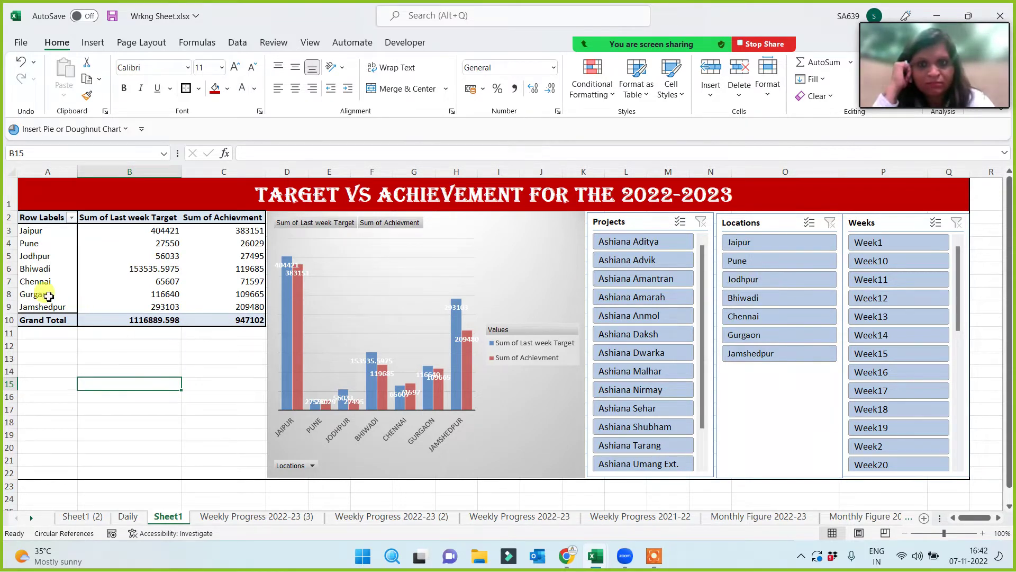
Cut the Locations slicer from the dashboard and insert a Lab.Eff. slicer for the pivot table instead.
{"action": "right_click", "coordinate": [755, 411]}
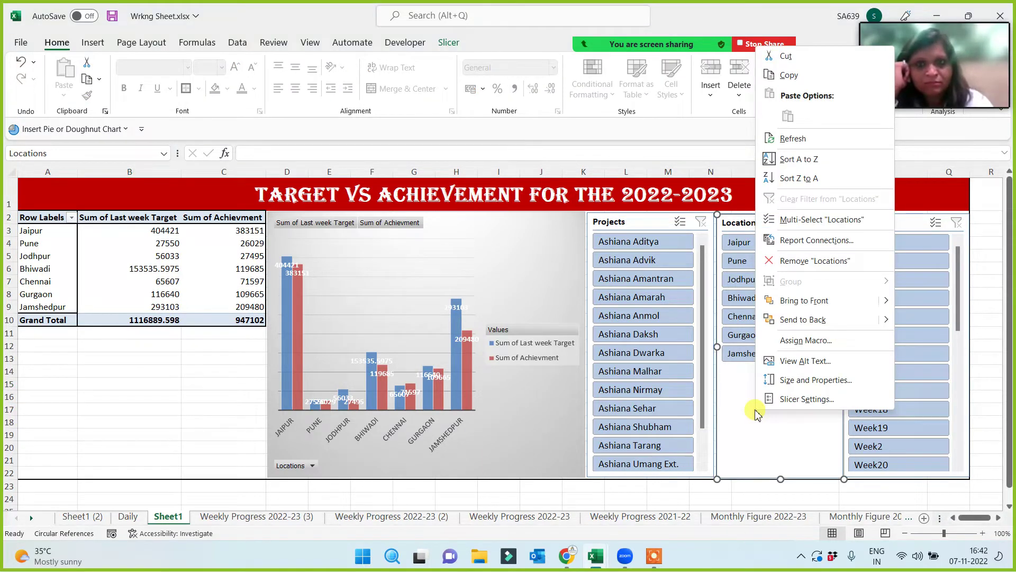
{"action": "left_click", "coordinate": [788, 55]}
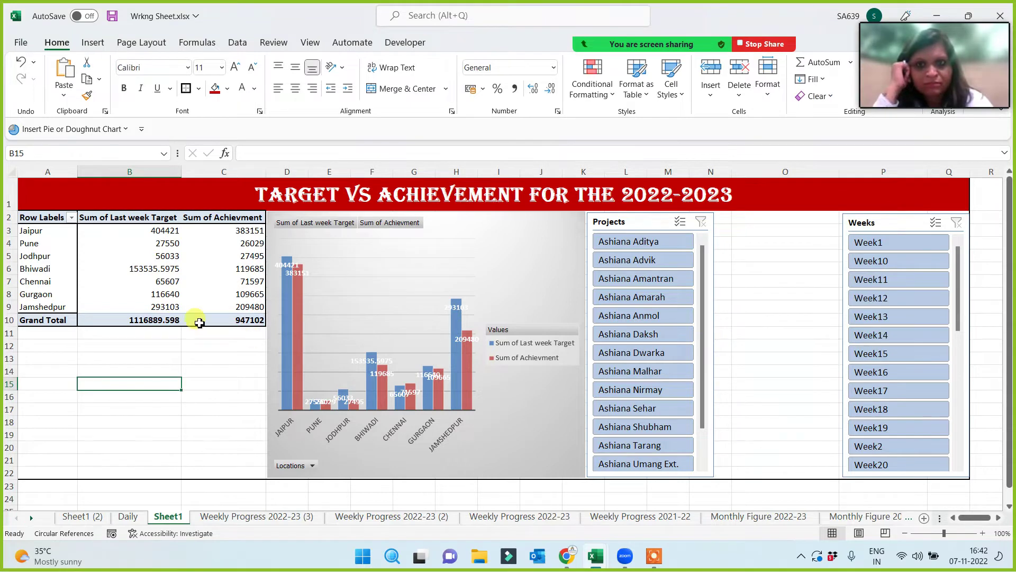
{"action": "left_click", "coordinate": [164, 271]}
{"action": "left_click", "coordinate": [475, 43]}
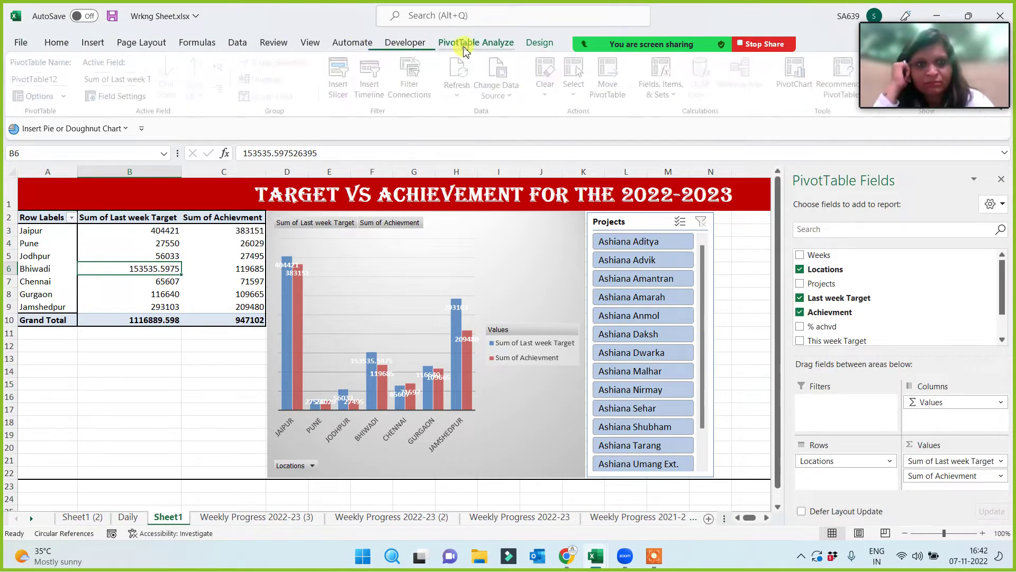
{"action": "left_click", "coordinate": [341, 80]}
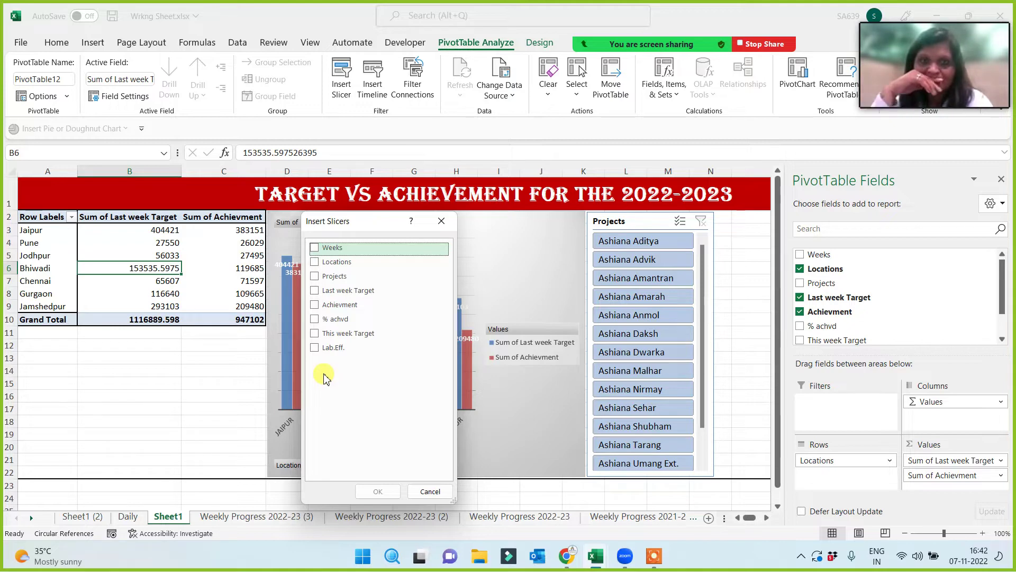
{"action": "left_click", "coordinate": [319, 347]}
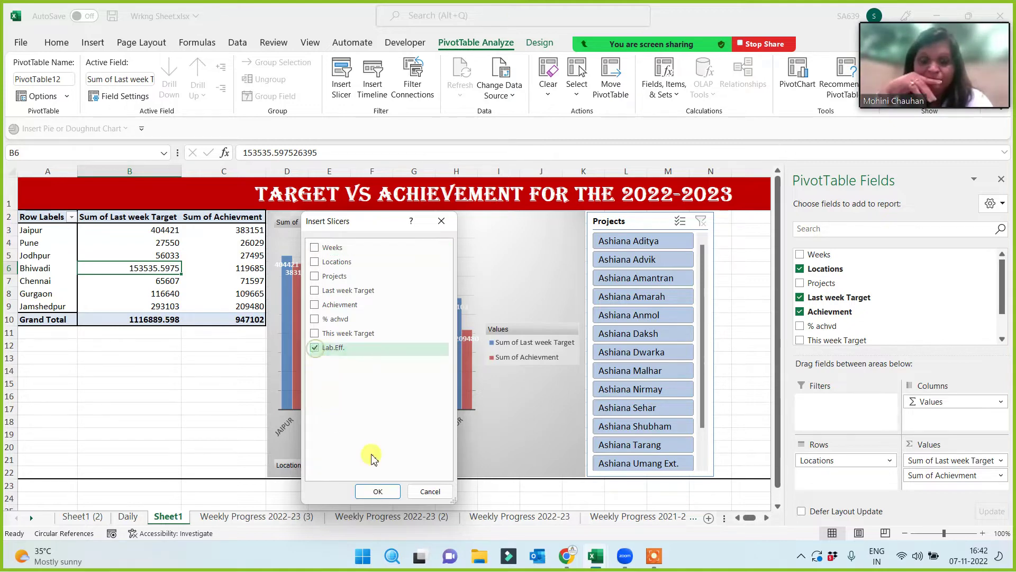
{"action": "left_click", "coordinate": [380, 490]}
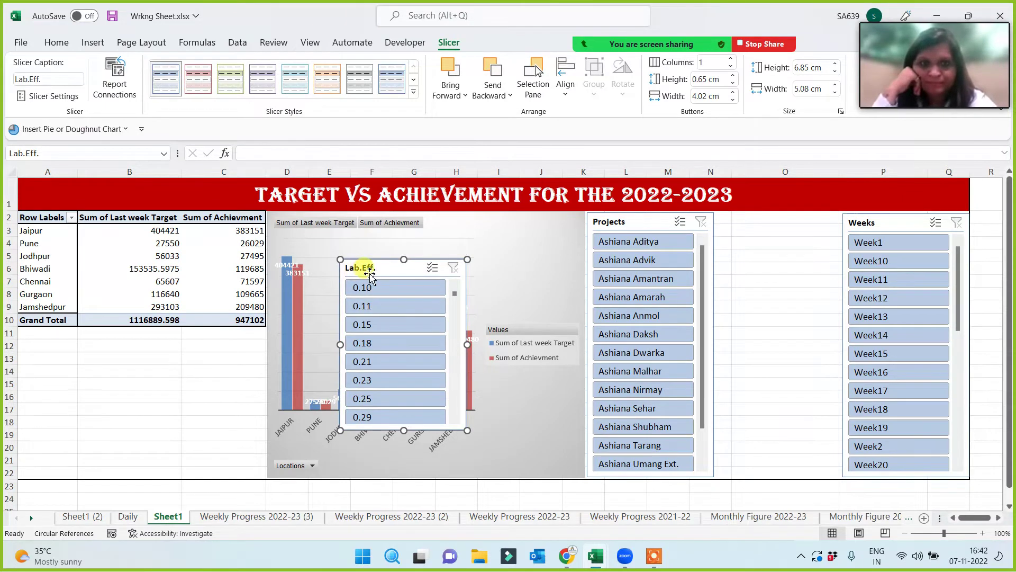
Place the Lab.Eff. slicer between the Projects and Weeks slicers and lengthen it to about 10.4 cm.
{"action": "left_click_drag", "start_coordinate": [387, 270], "coordinate": [763, 224]}
{"action": "left_click_drag", "start_coordinate": [779, 386], "coordinate": [775, 477]}
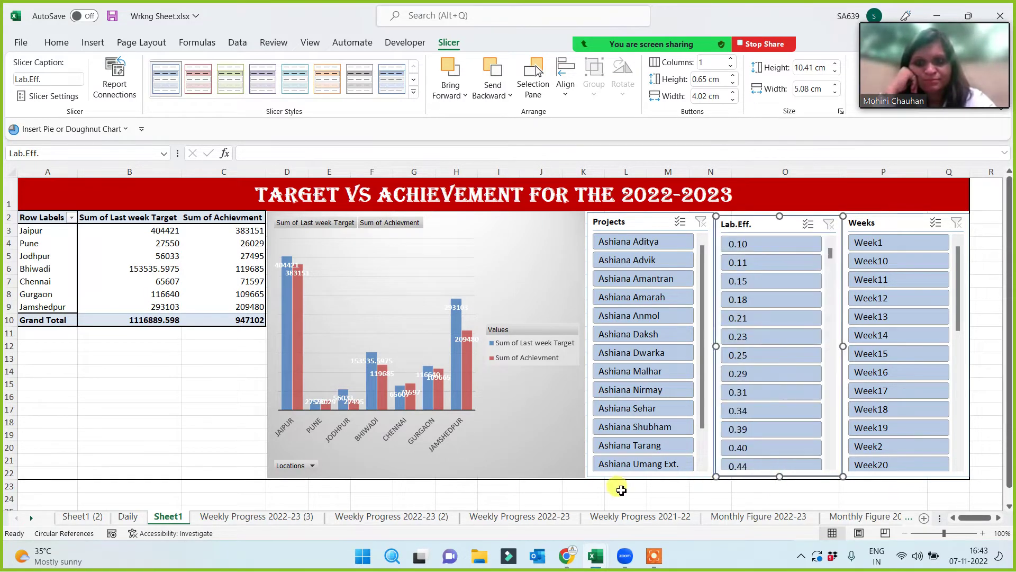
{"action": "left_click", "coordinate": [72, 394]}
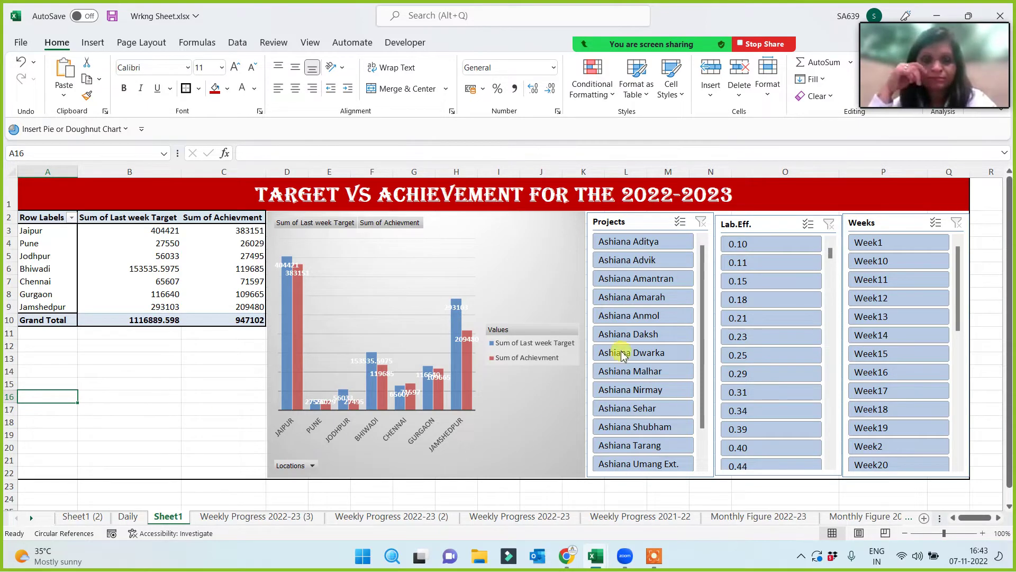
Filter the dashboard to the Ashiana Amarah project and inspect its target and achievement bars in the chart.
{"action": "left_click", "coordinate": [633, 297]}
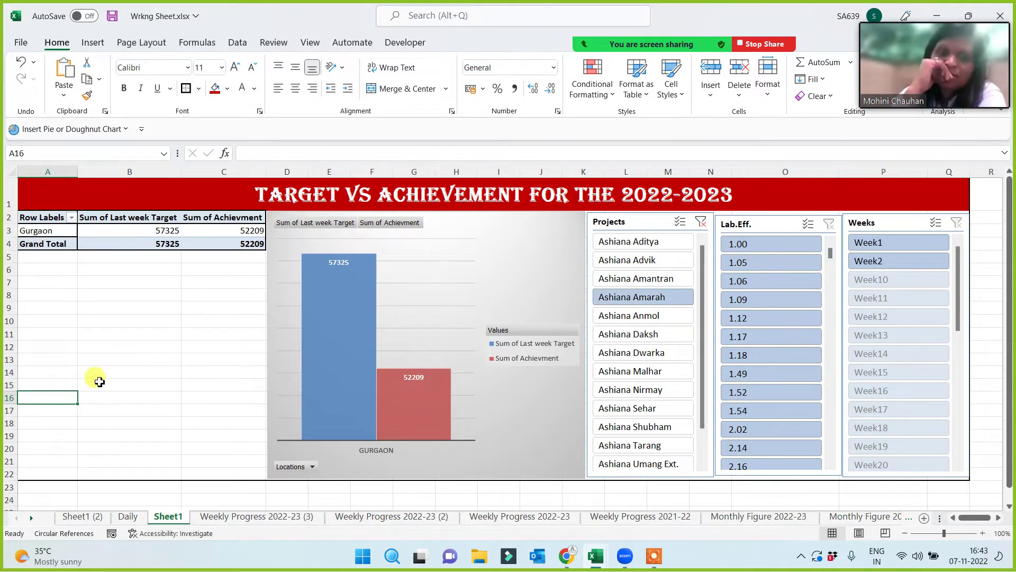
{"action": "mouse_move", "coordinate": [151, 245]}
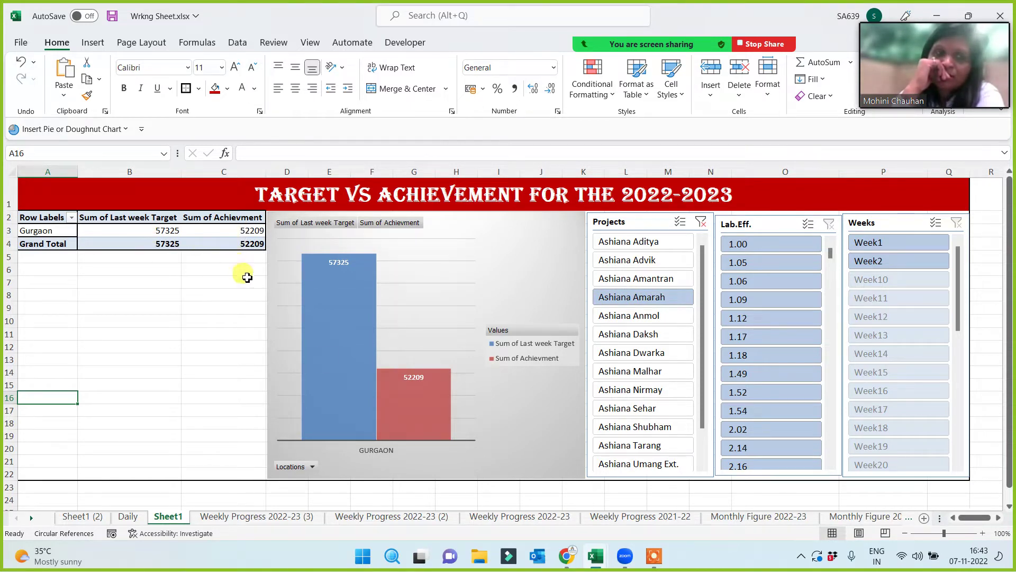
{"action": "mouse_move", "coordinate": [424, 407]}
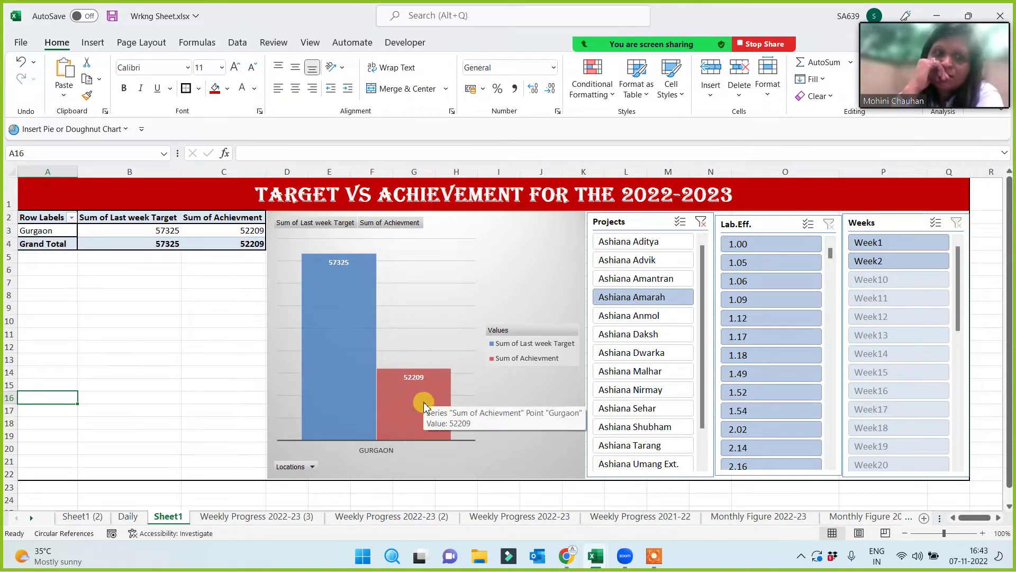
{"action": "mouse_move", "coordinate": [345, 300]}
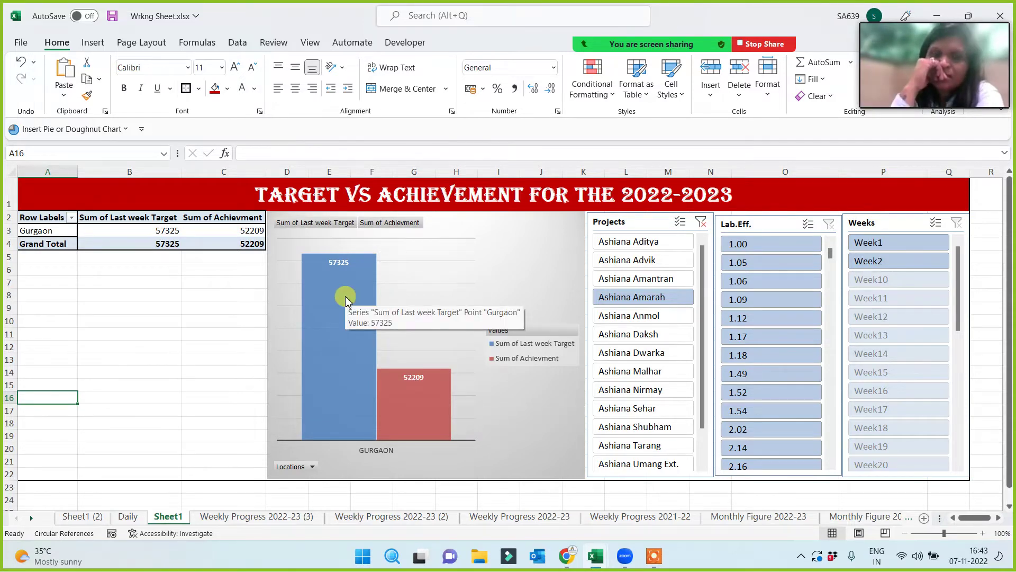
Filter the dashboard to Ashiana Anmol, Amantran, Advik and Aditya in turn to compare each project's target with its achievement.
{"action": "left_click", "coordinate": [642, 317]}
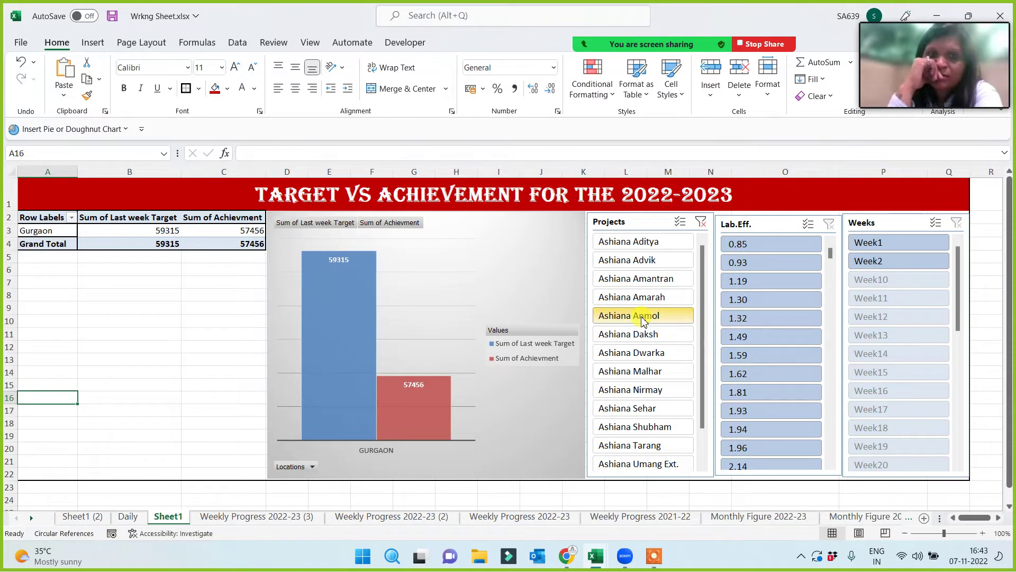
{"action": "left_click", "coordinate": [643, 279]}
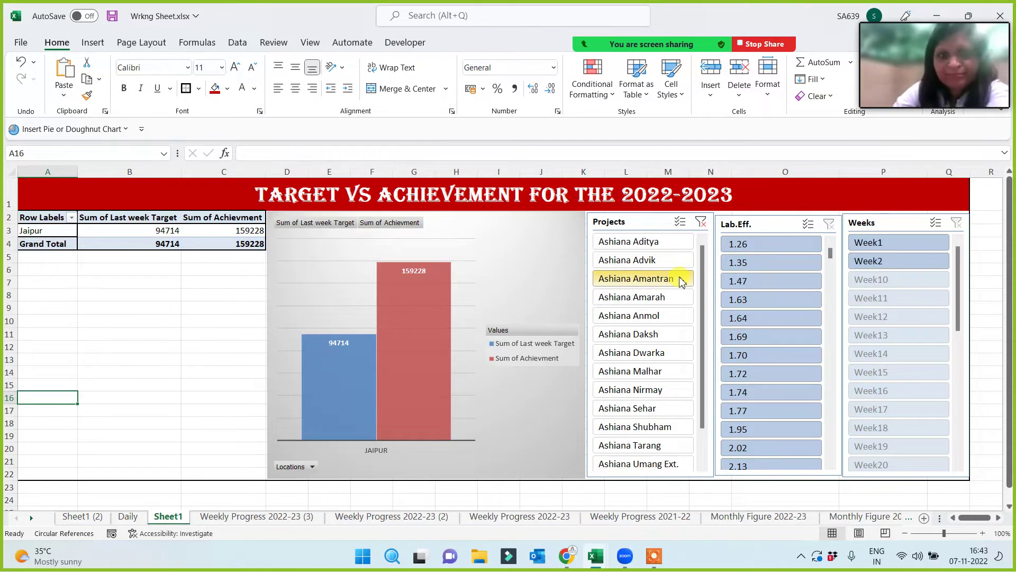
{"action": "left_click", "coordinate": [638, 262]}
{"action": "left_click", "coordinate": [636, 260]}
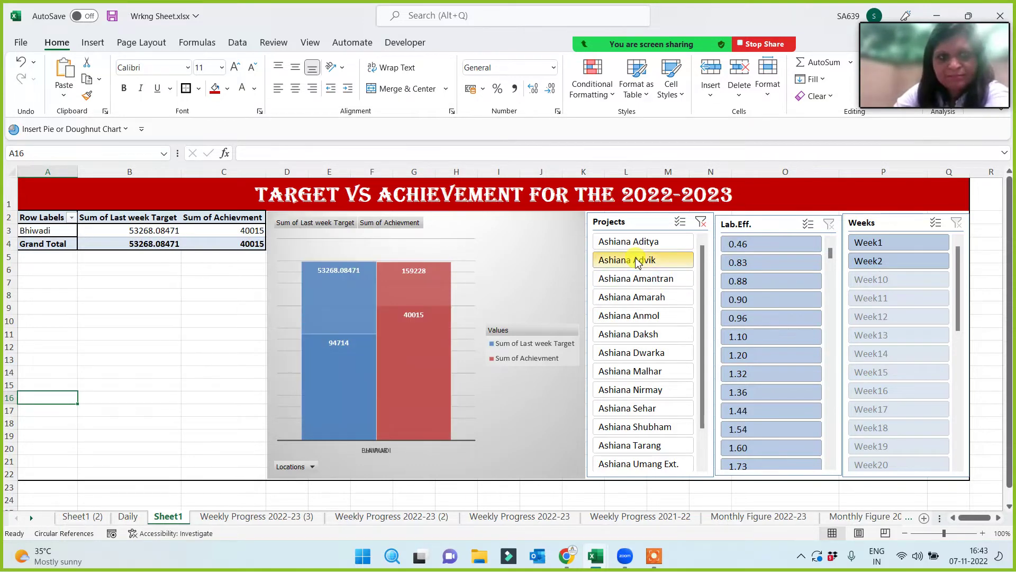
{"action": "left_click", "coordinate": [642, 242]}
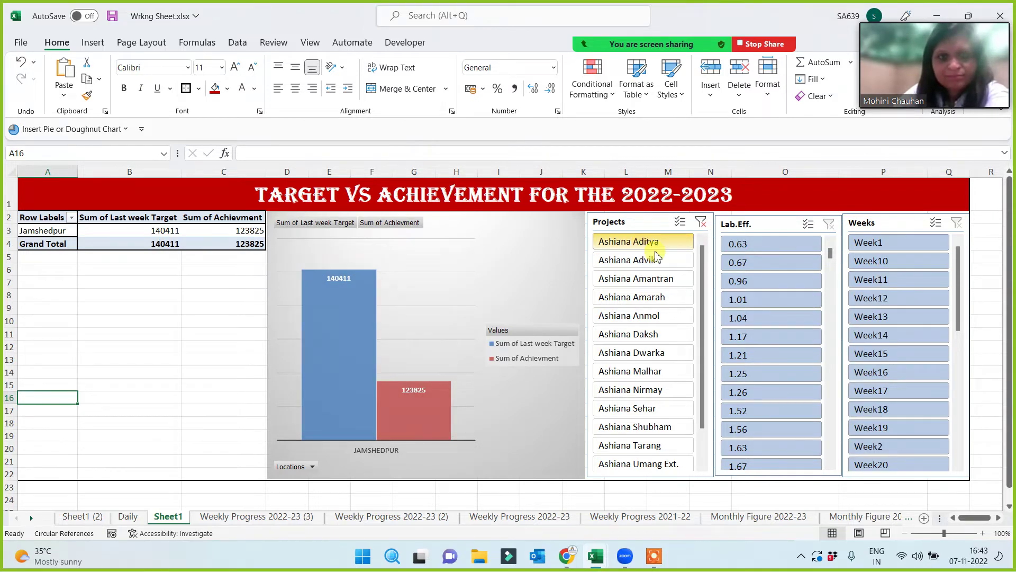
Compare target and achievement for Ashiana Daksh, Dwarka, Malhar, Nirmay and Sehar by filtering to one project at a time.
{"action": "left_click", "coordinate": [632, 335]}
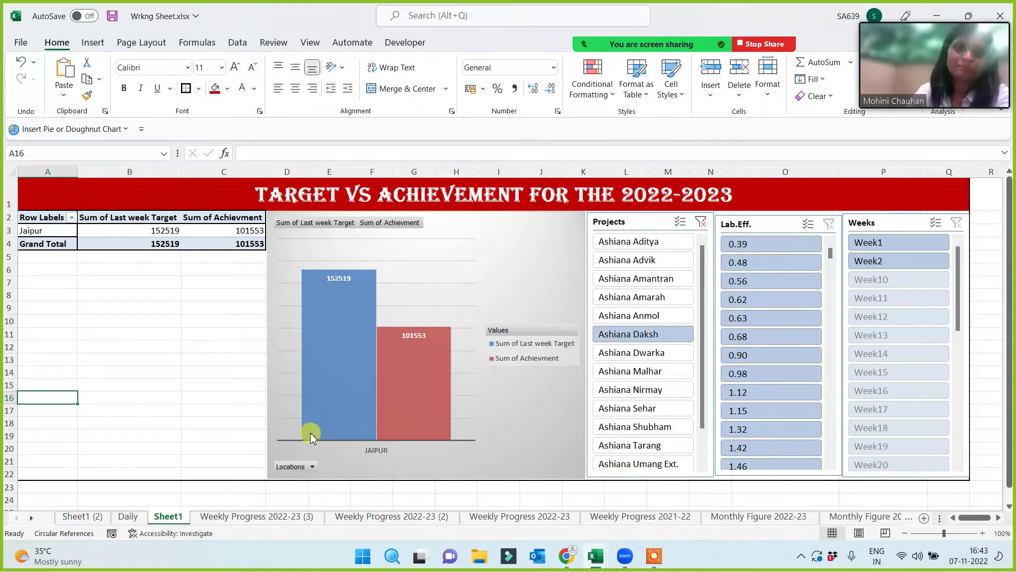
{"action": "left_click", "coordinate": [641, 353]}
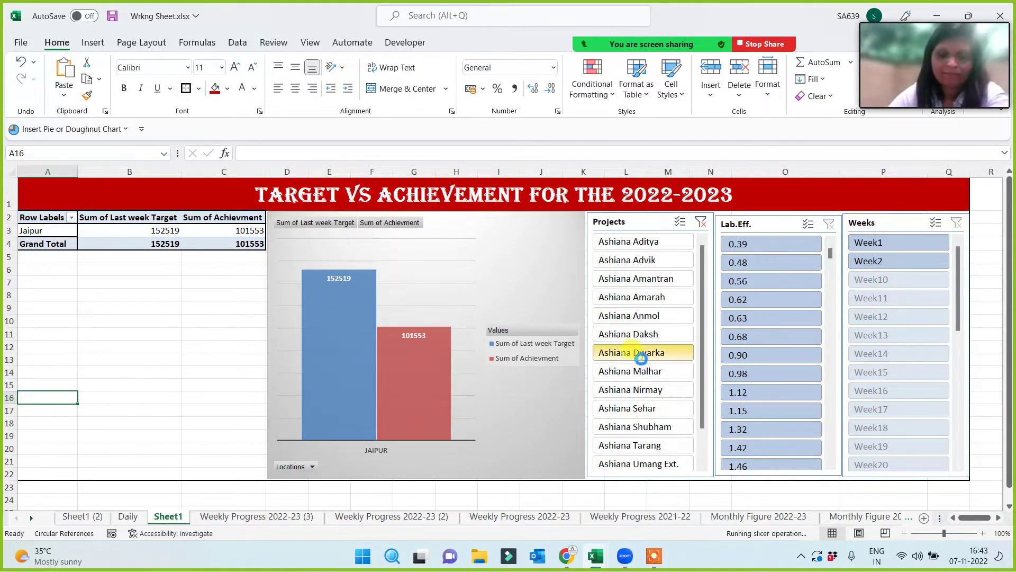
{"action": "left_click", "coordinate": [640, 370]}
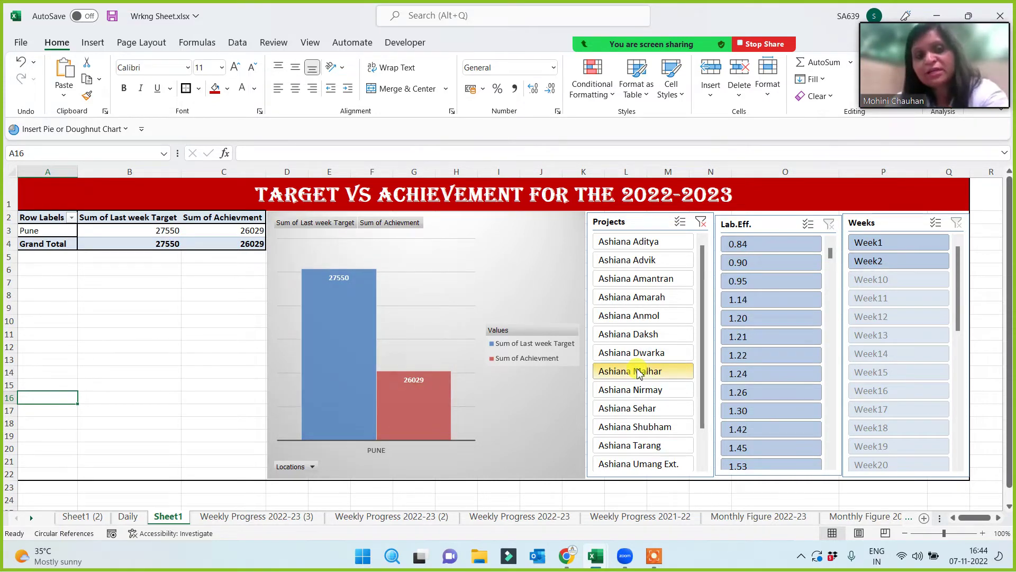
{"action": "left_click", "coordinate": [638, 390]}
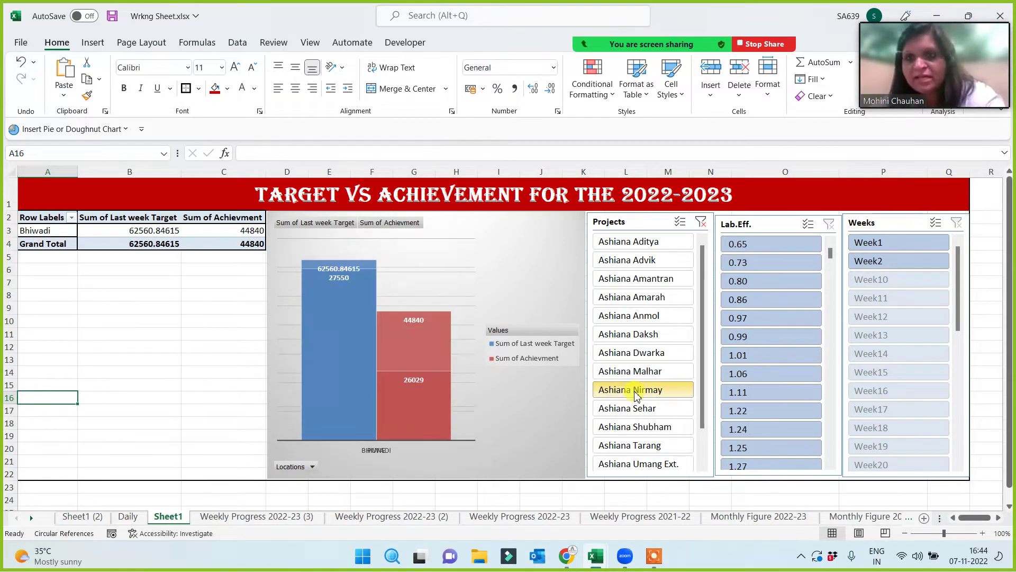
{"action": "left_click", "coordinate": [668, 411]}
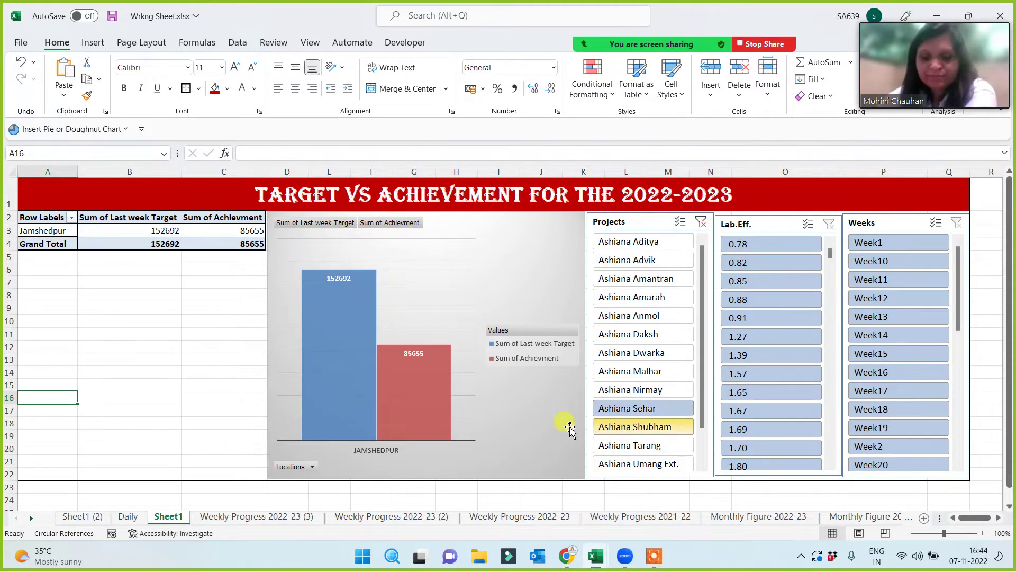
Add the Weeks field to the pivot table's rows beneath Locations, close the field list and look through the weekly rows.
{"action": "left_click", "coordinate": [102, 232]}
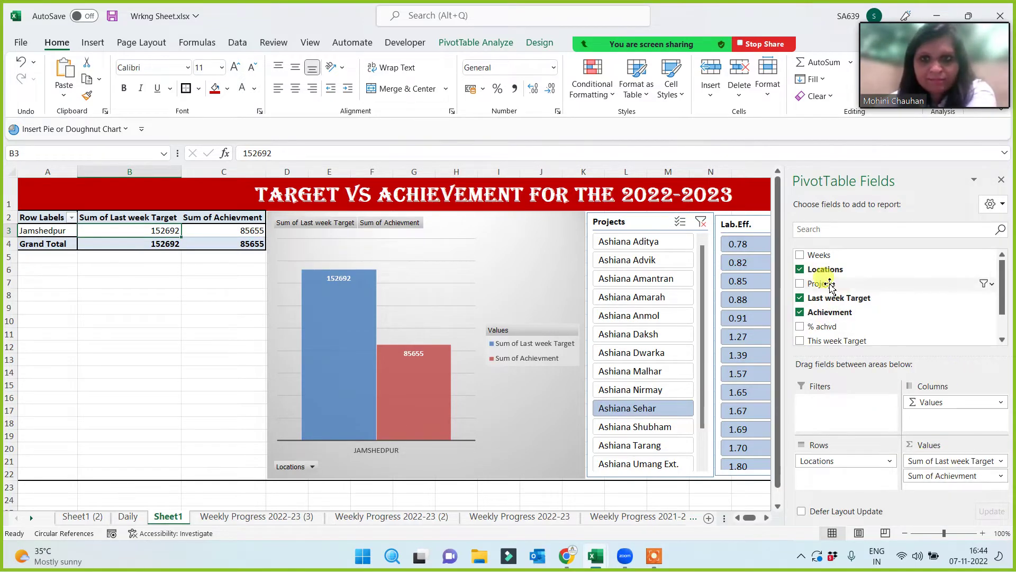
{"action": "left_click_drag", "start_coordinate": [833, 256], "coordinate": [824, 483]}
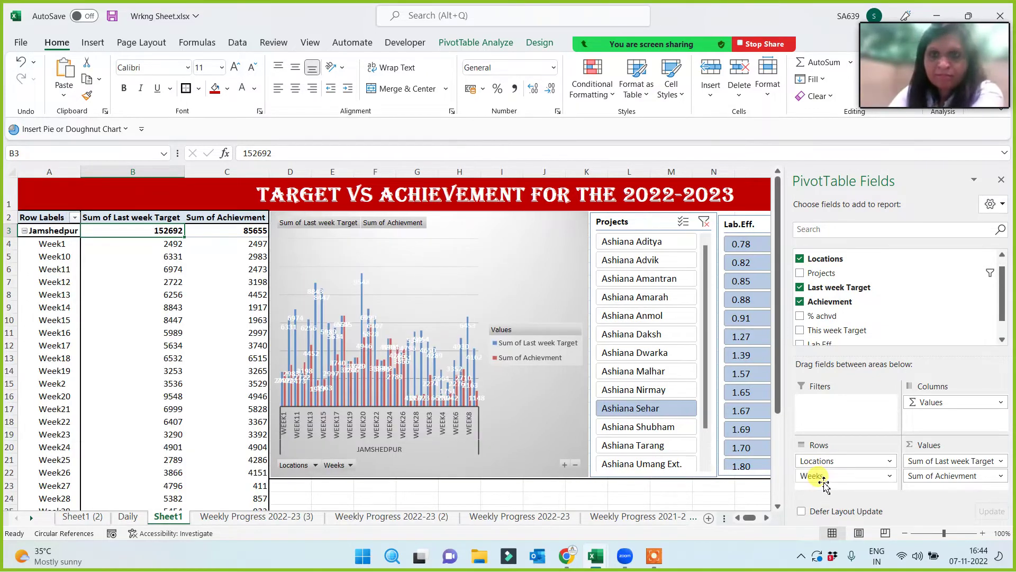
{"action": "left_click", "coordinate": [1004, 180]}
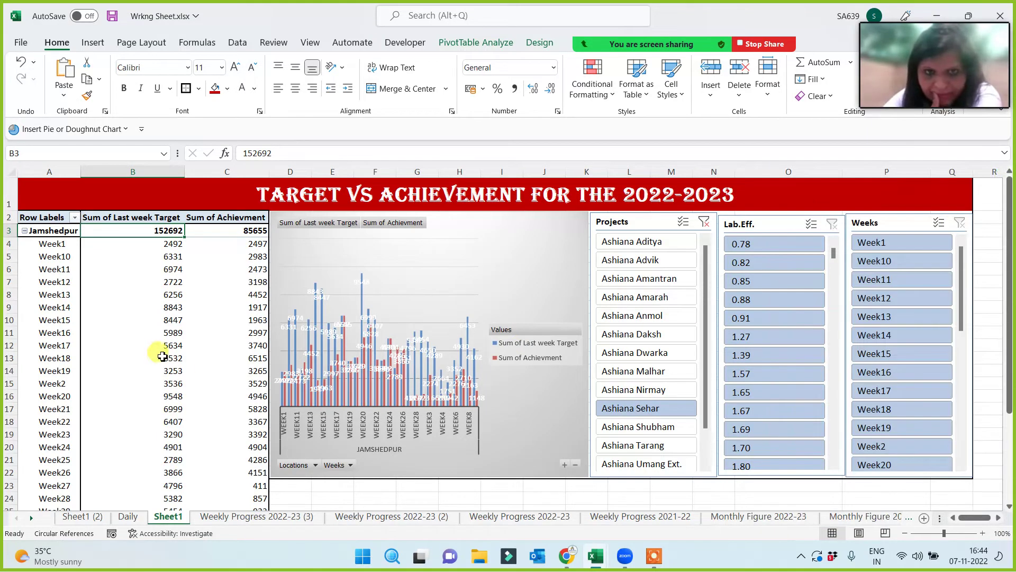
{"action": "scroll", "coordinate": [134, 360], "scroll_direction": "down", "scroll_amount": 10}
{"action": "scroll", "coordinate": [136, 367], "scroll_direction": "up", "scroll_amount": 10}
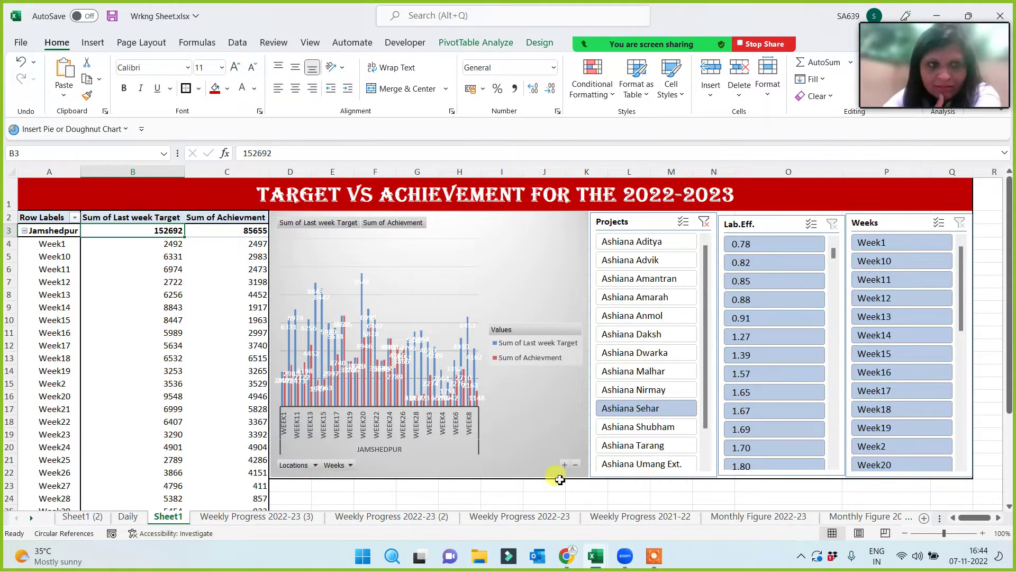
Review the weekly breakdown of Ashiana Aditya, Advik, Amantran, Amarah and Anmol by filtering to each project in turn.
{"action": "left_click", "coordinate": [642, 243]}
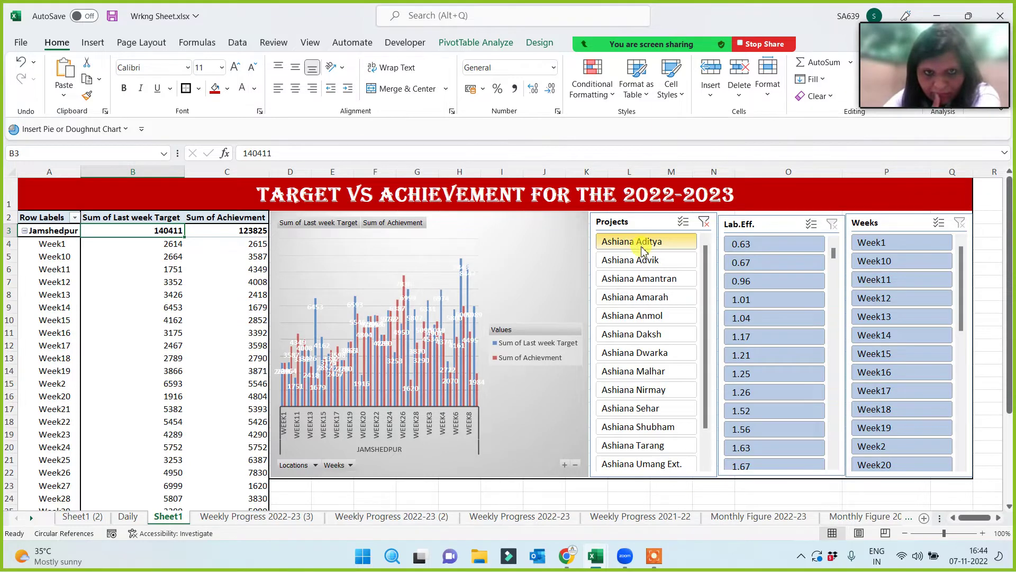
{"action": "scroll", "coordinate": [74, 402], "scroll_direction": "down", "scroll_amount": 5}
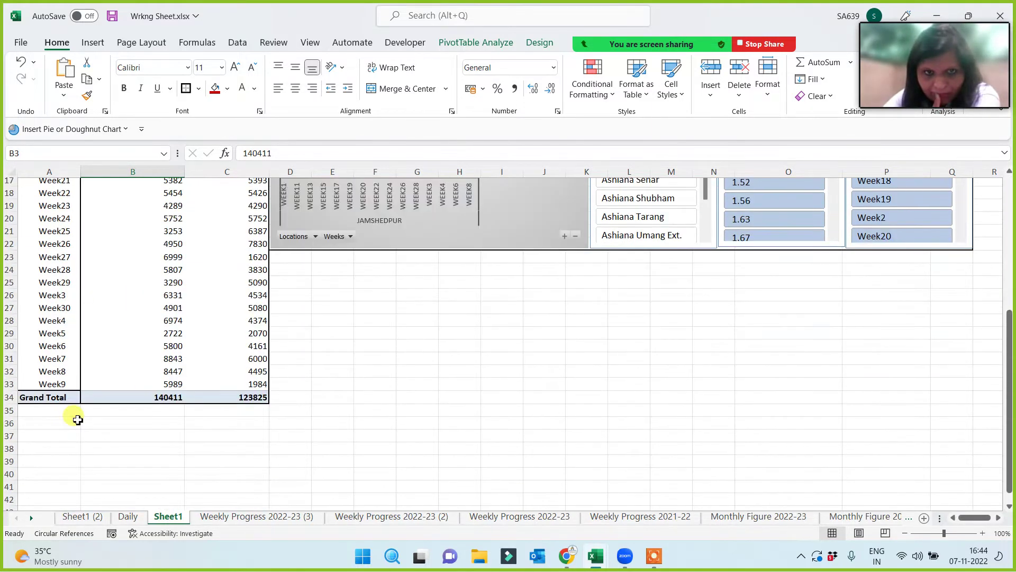
{"action": "scroll", "coordinate": [78, 419], "scroll_direction": "up", "scroll_amount": 5}
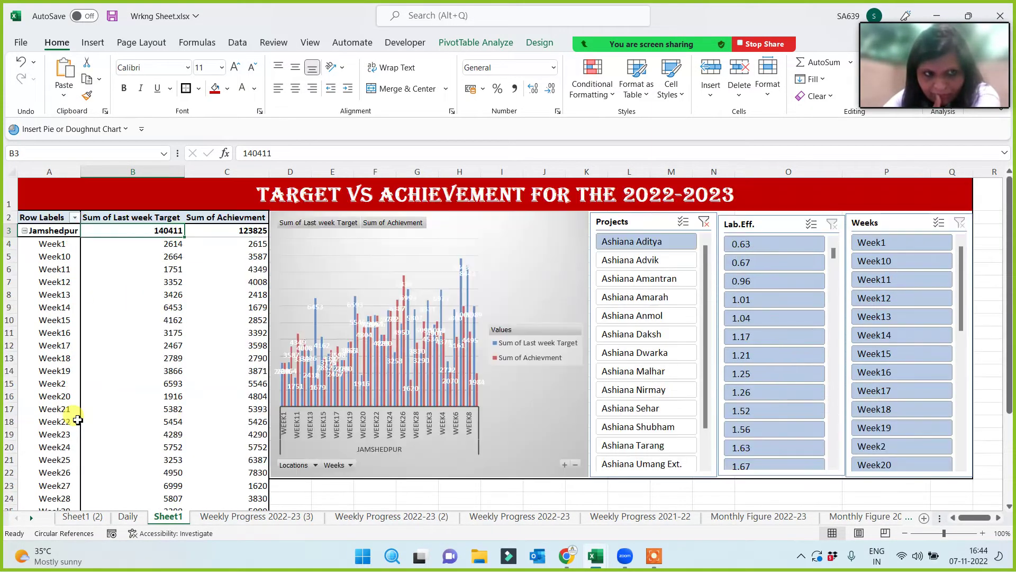
{"action": "left_click", "coordinate": [627, 264]}
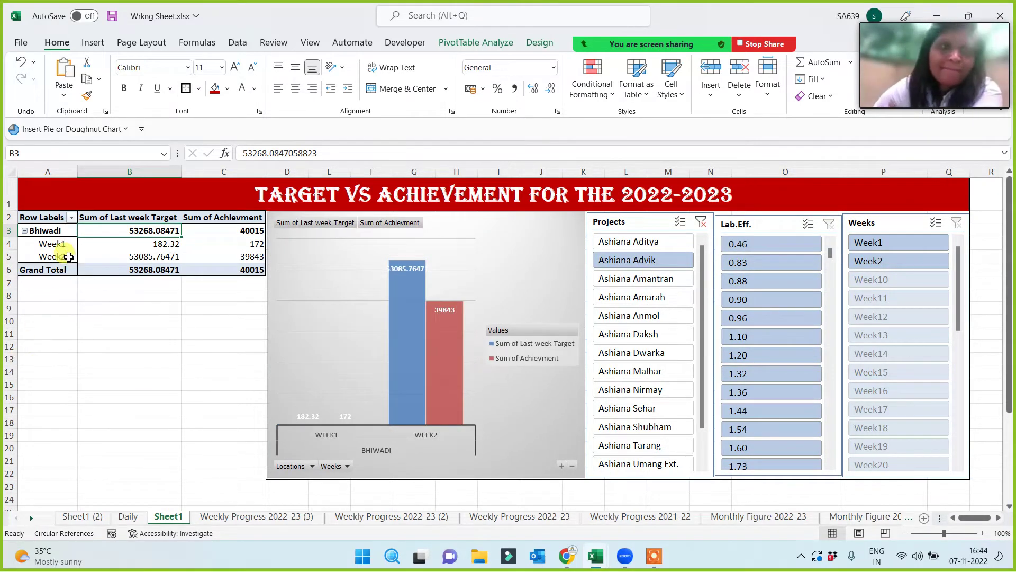
{"action": "left_click", "coordinate": [646, 285]}
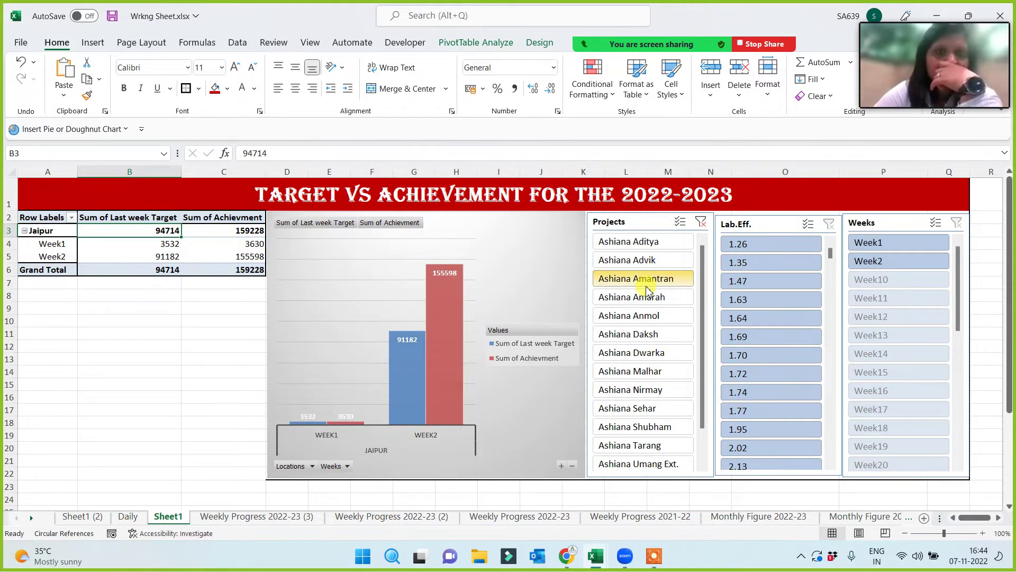
{"action": "left_click", "coordinate": [649, 297]}
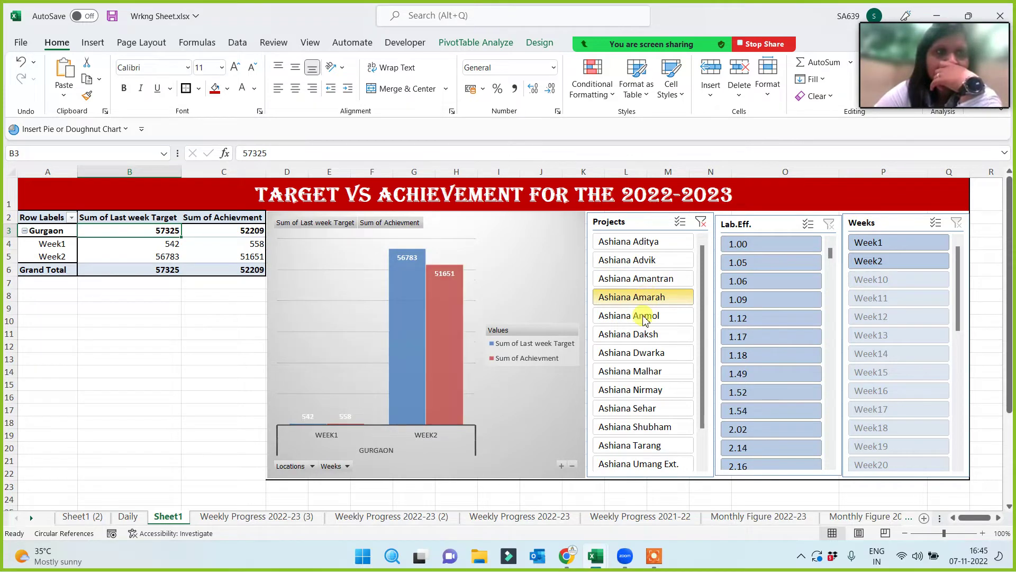
{"action": "left_click", "coordinate": [645, 318]}
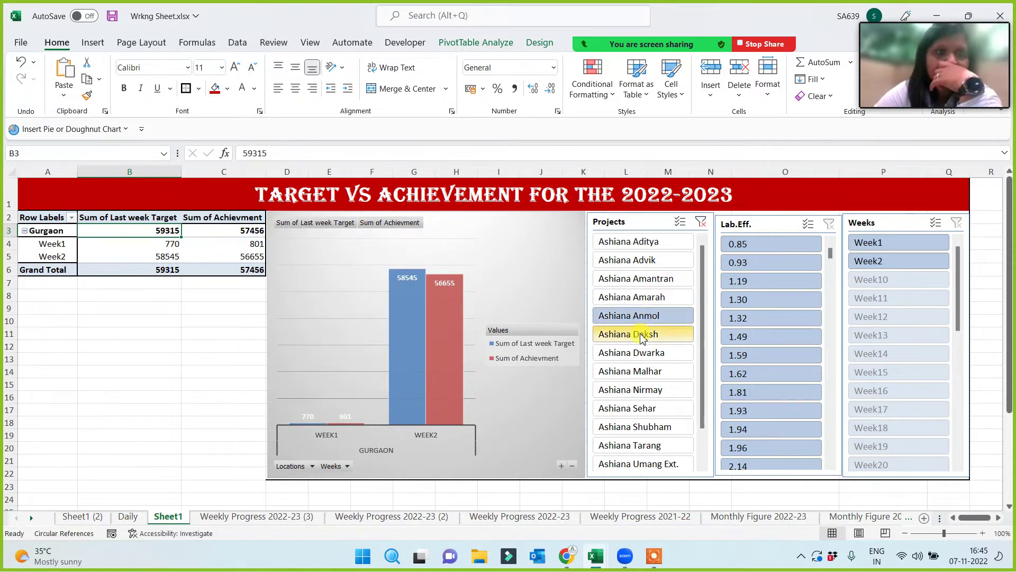
Filter to Ashiana Daksh, Dwarka, Malhar, Nirmay and Sehar in turn, and read Sehar's weekly rows down to the grand total.
{"action": "left_click", "coordinate": [642, 334]}
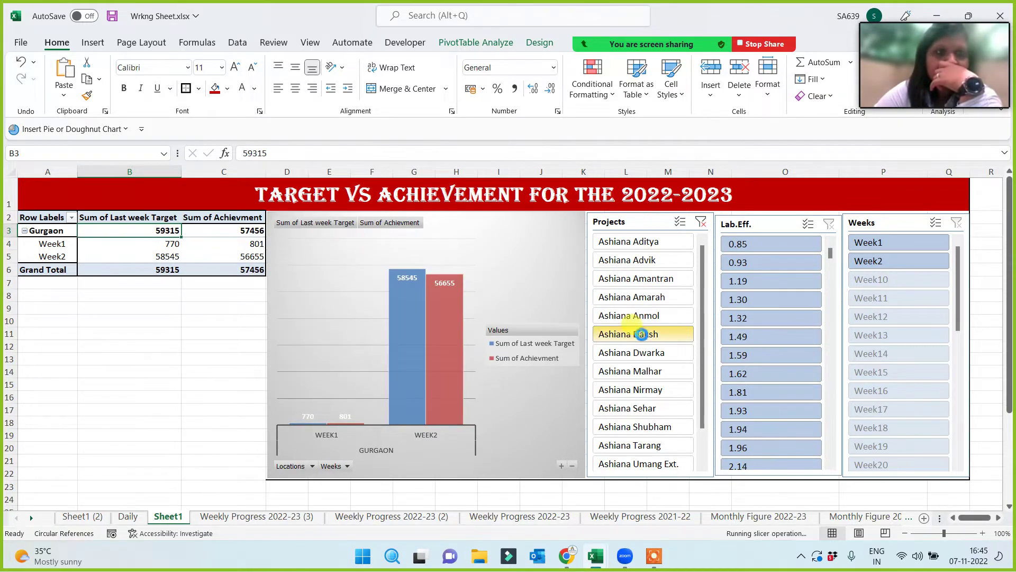
{"action": "left_click", "coordinate": [644, 355]}
{"action": "left_click", "coordinate": [639, 372]}
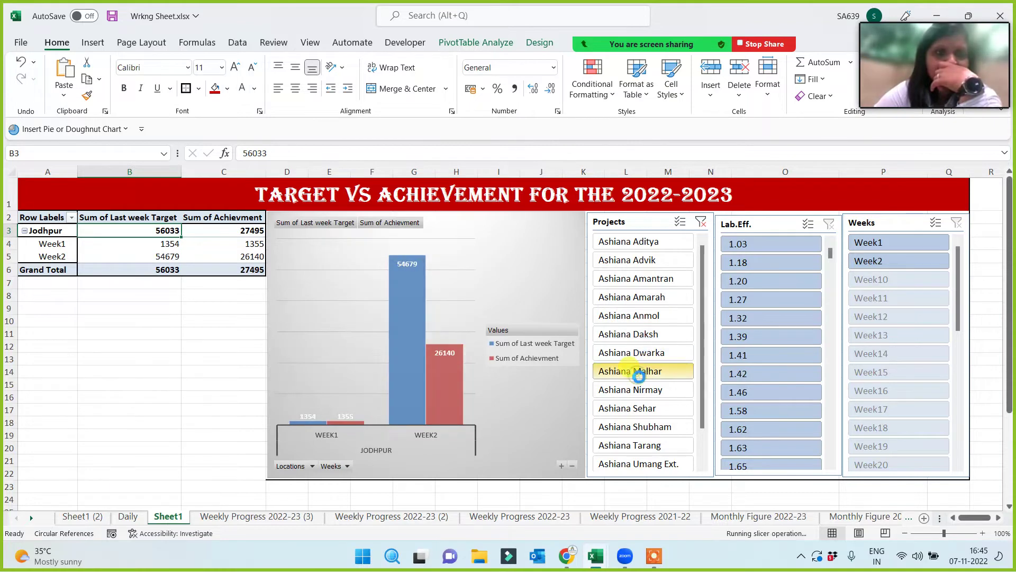
{"action": "left_click", "coordinate": [636, 392]}
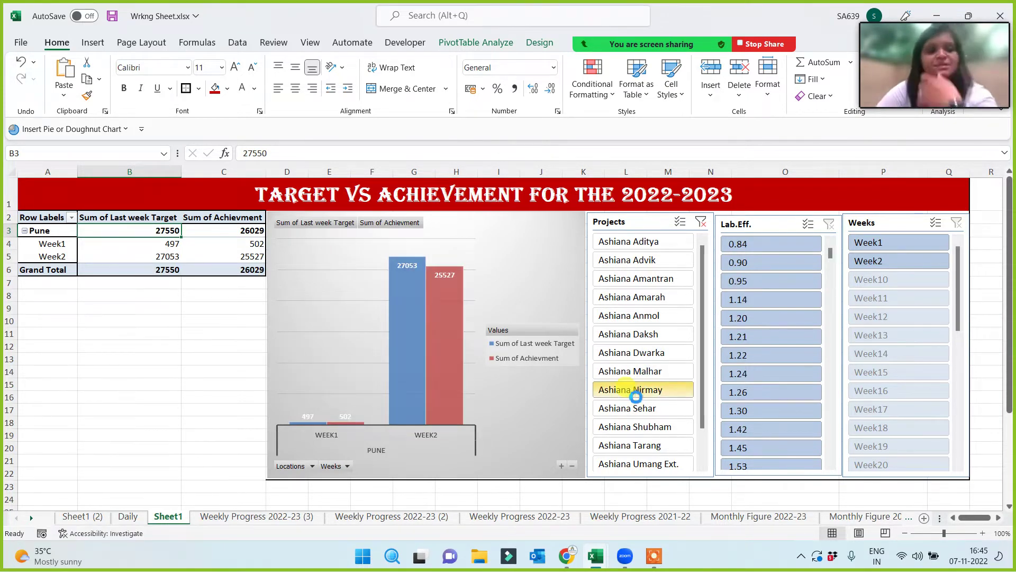
{"action": "left_click", "coordinate": [635, 409]}
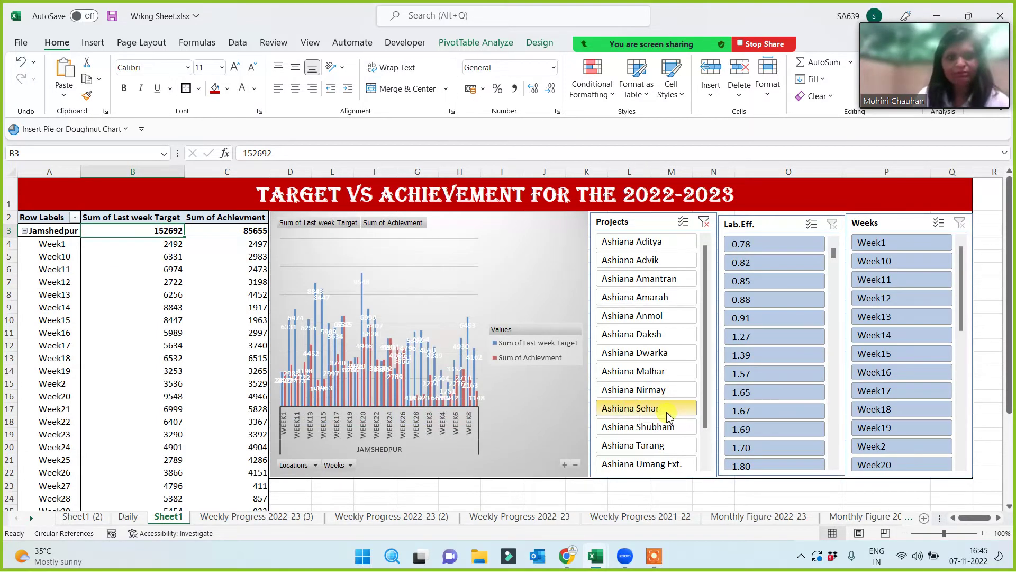
{"action": "scroll", "coordinate": [106, 404], "scroll_direction": "down", "scroll_amount": 4}
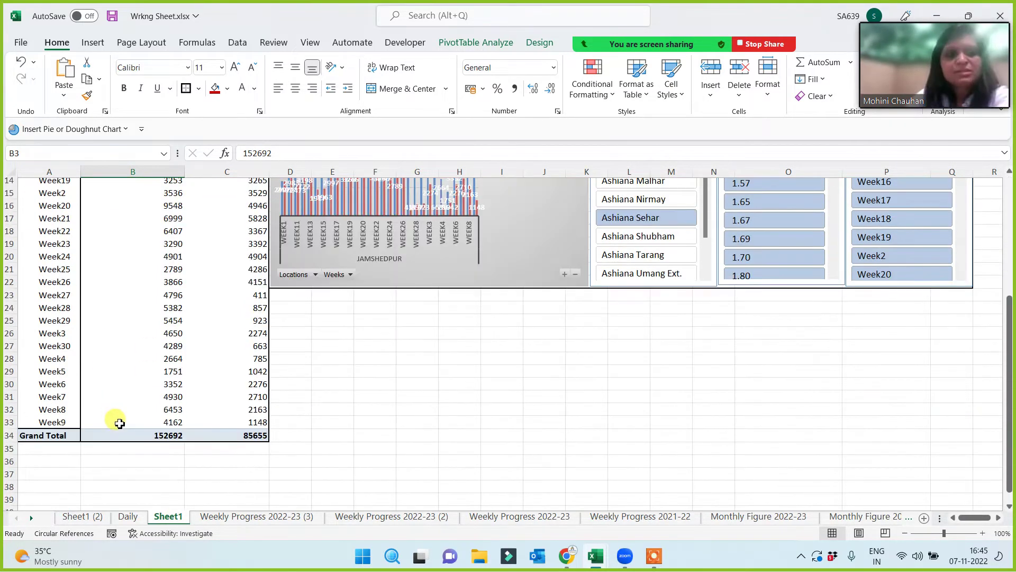
{"action": "scroll", "coordinate": [121, 426], "scroll_direction": "up", "scroll_amount": 4}
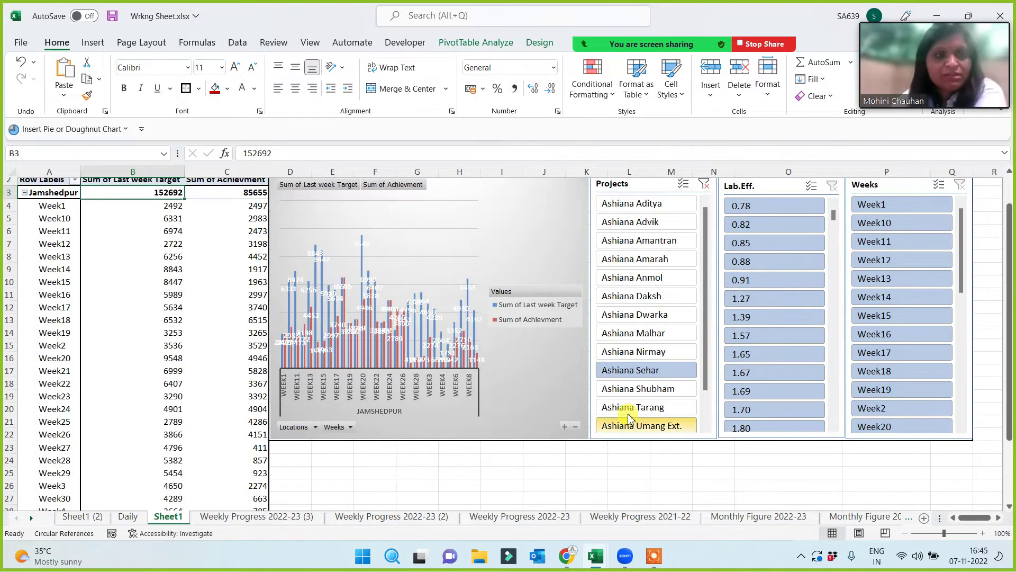
Filter the dashboard to Ashiana Shubham and Ashiana Tarang in turn and examine their weekly figures.
{"action": "left_click", "coordinate": [633, 392]}
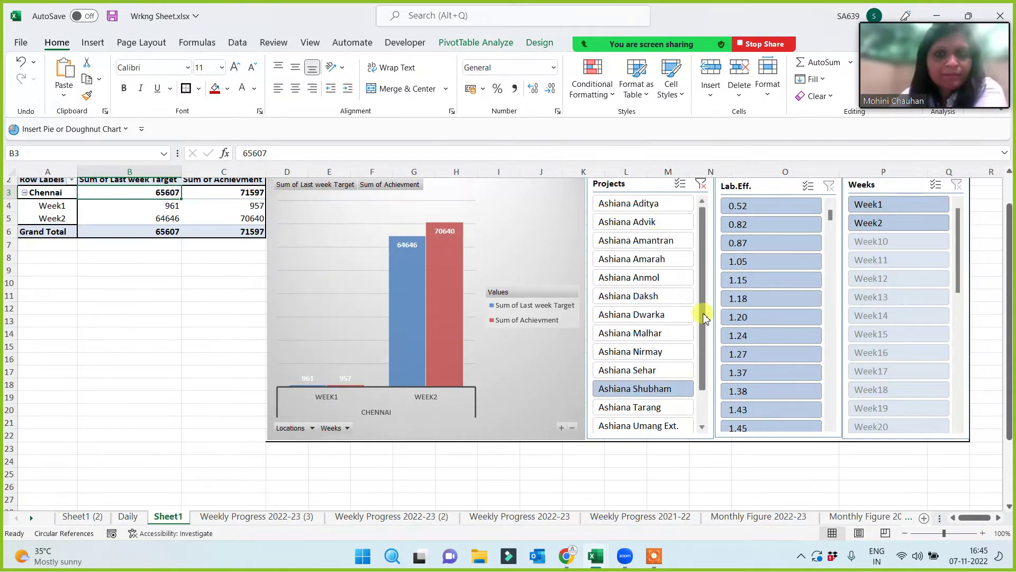
{"action": "scroll", "coordinate": [704, 317], "scroll_direction": "down", "scroll_amount": 2}
{"action": "left_click", "coordinate": [645, 372]}
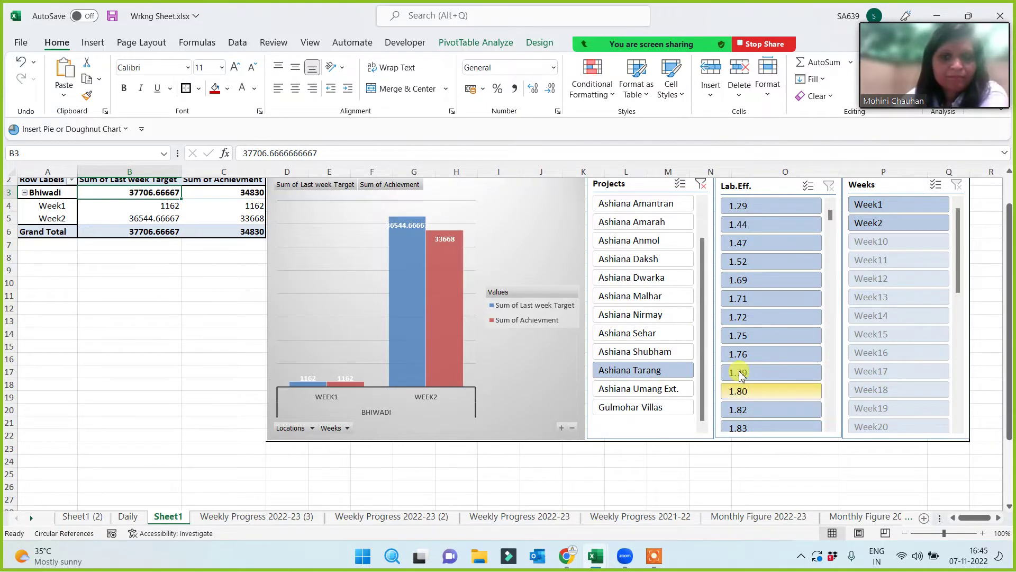
{"action": "scroll", "coordinate": [616, 335], "scroll_direction": "up", "scroll_amount": 1}
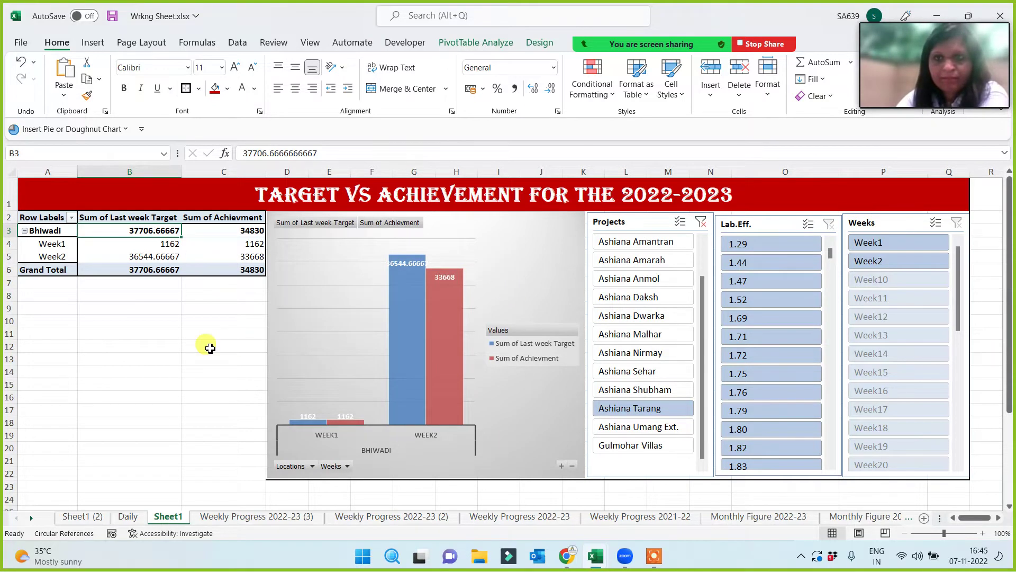
Clear the project filter, then filter the dashboard to Week1, Week2, Week10 and Week11 in turn to compare target with achievement.
{"action": "left_click", "coordinate": [705, 228]}
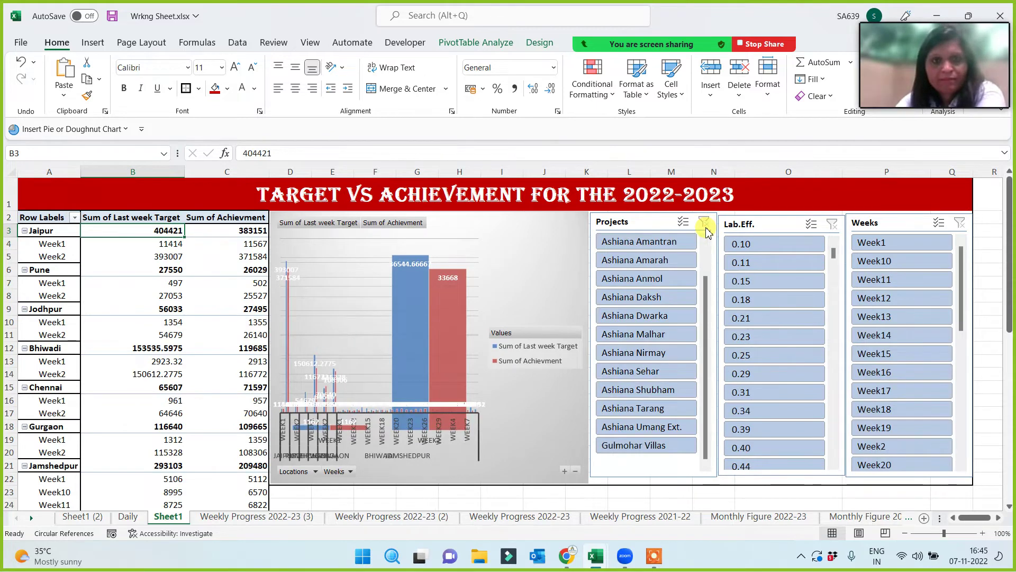
{"action": "left_click", "coordinate": [887, 245]}
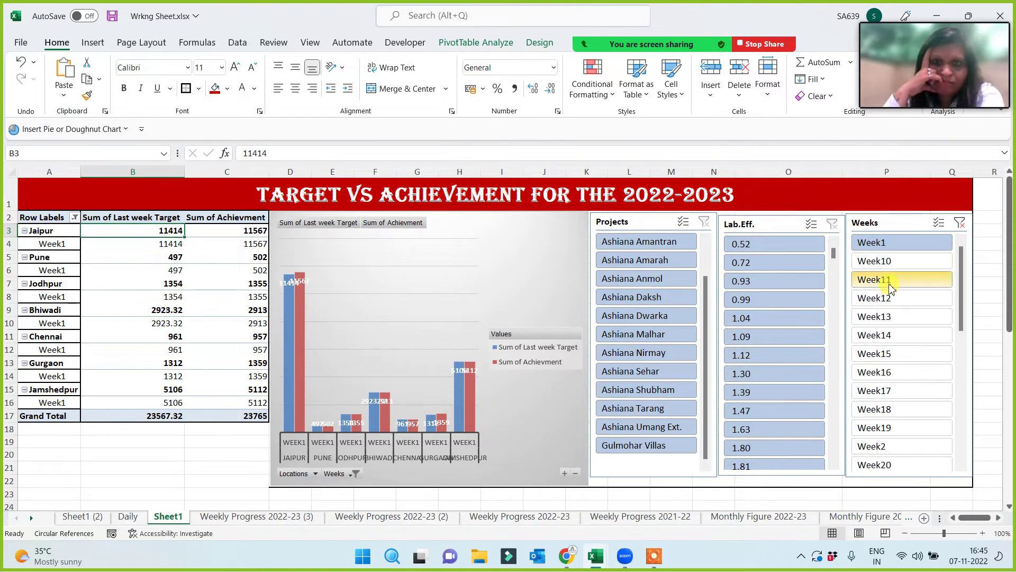
{"action": "left_click", "coordinate": [880, 448]}
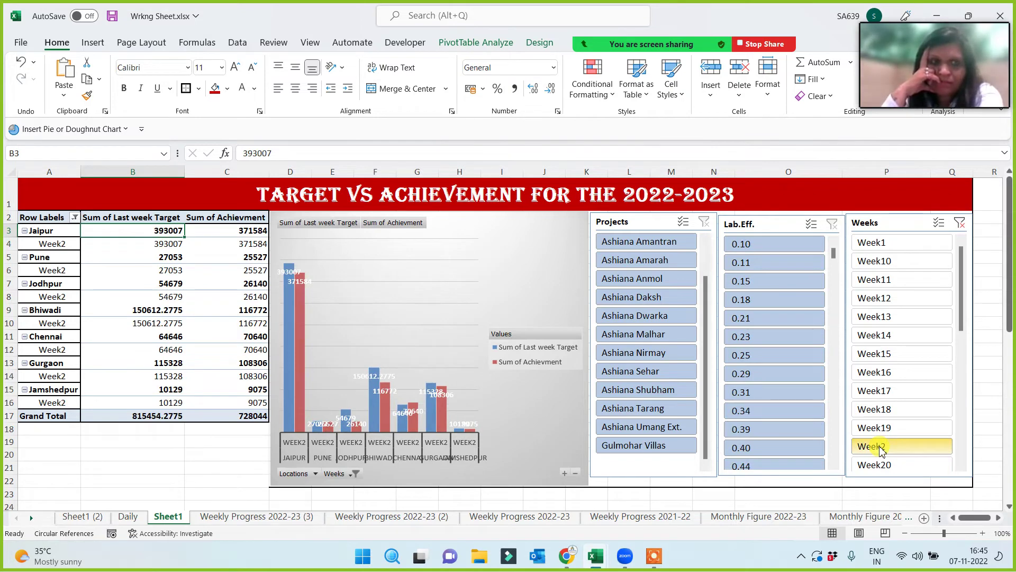
{"action": "left_click", "coordinate": [881, 261]}
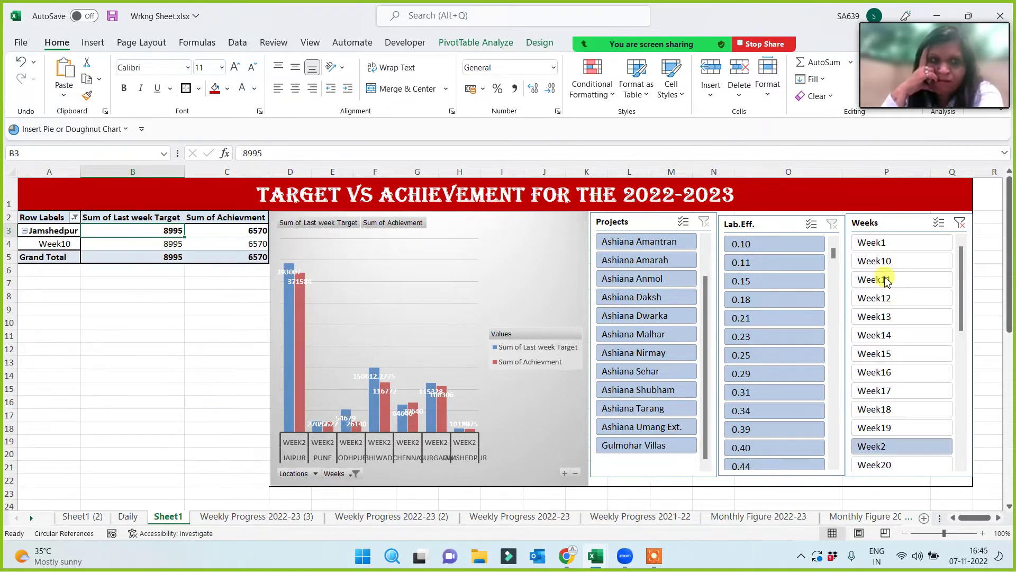
{"action": "left_click", "coordinate": [886, 280]}
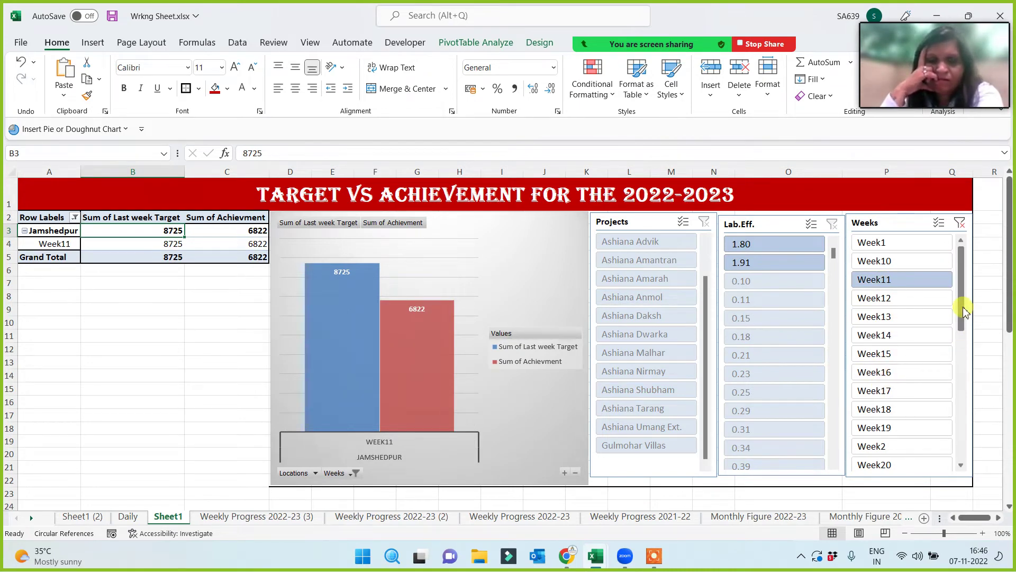
Review Week4, Week5, Week6, Week7 and Week8 by filtering to each week in turn, and clear the Weeks filter.
{"action": "left_click_drag", "start_coordinate": [961, 315], "coordinate": [959, 464]}
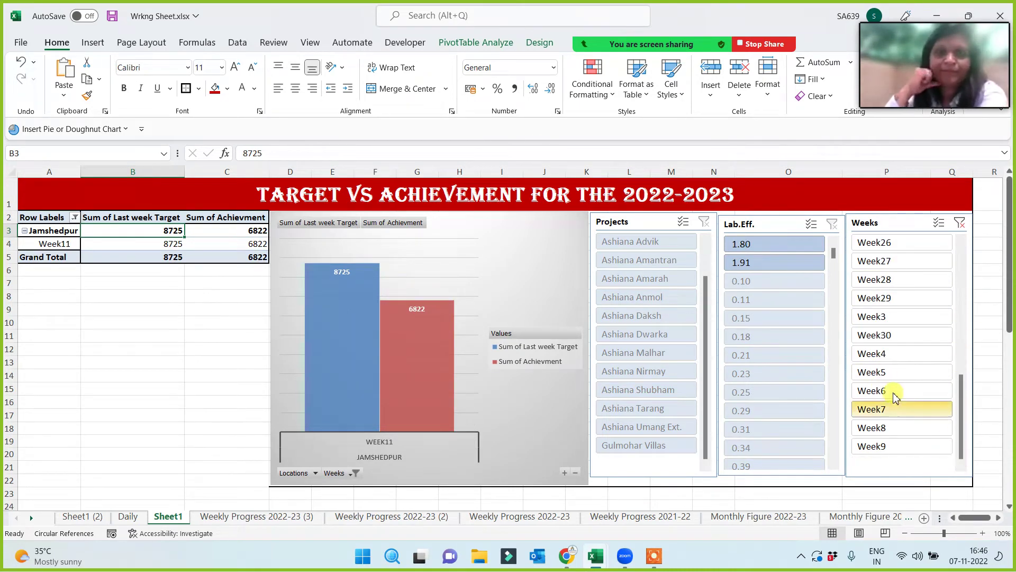
{"action": "left_click", "coordinate": [879, 354]}
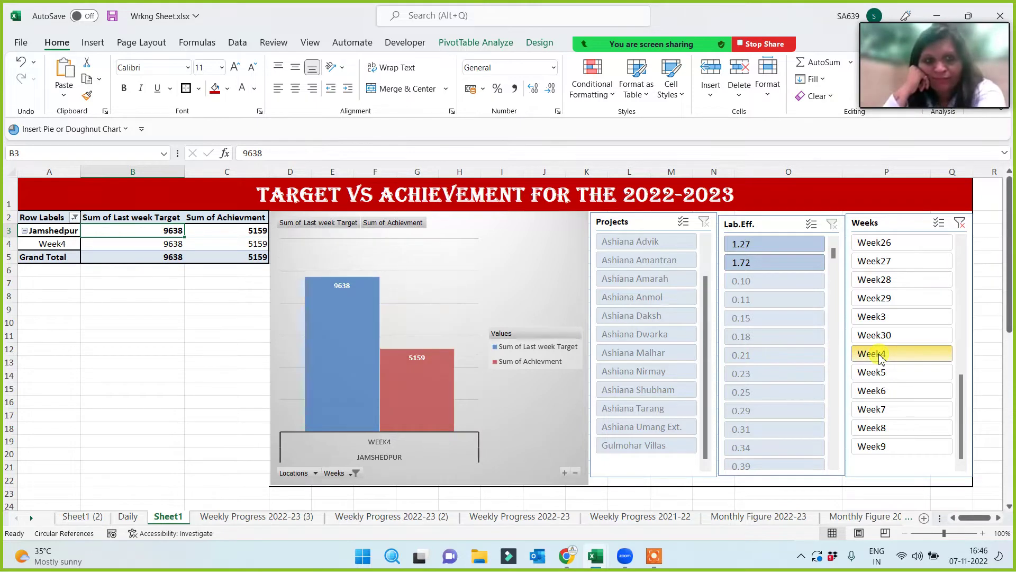
{"action": "left_click", "coordinate": [881, 374]}
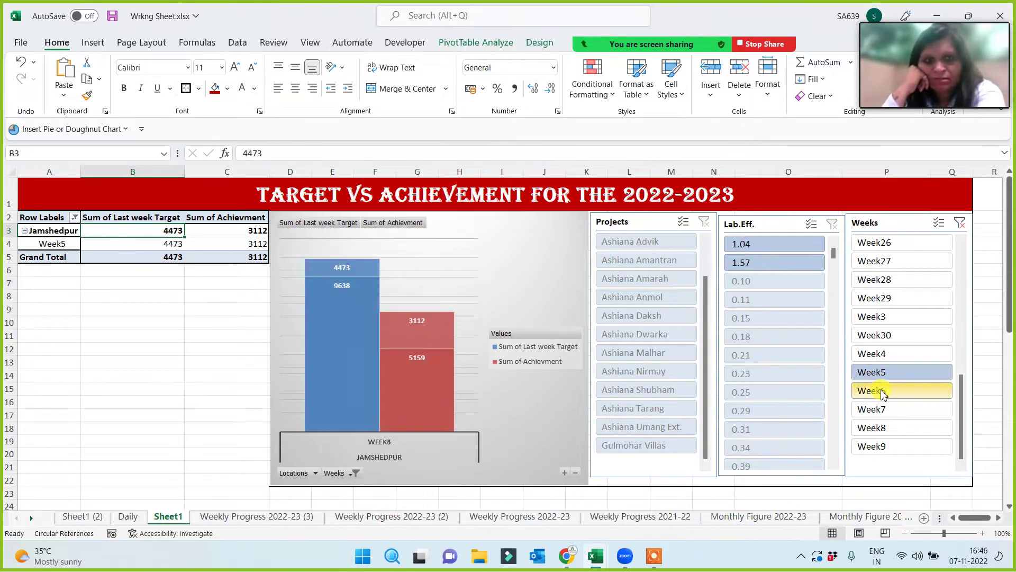
{"action": "left_click", "coordinate": [880, 390]}
{"action": "left_click", "coordinate": [881, 410]}
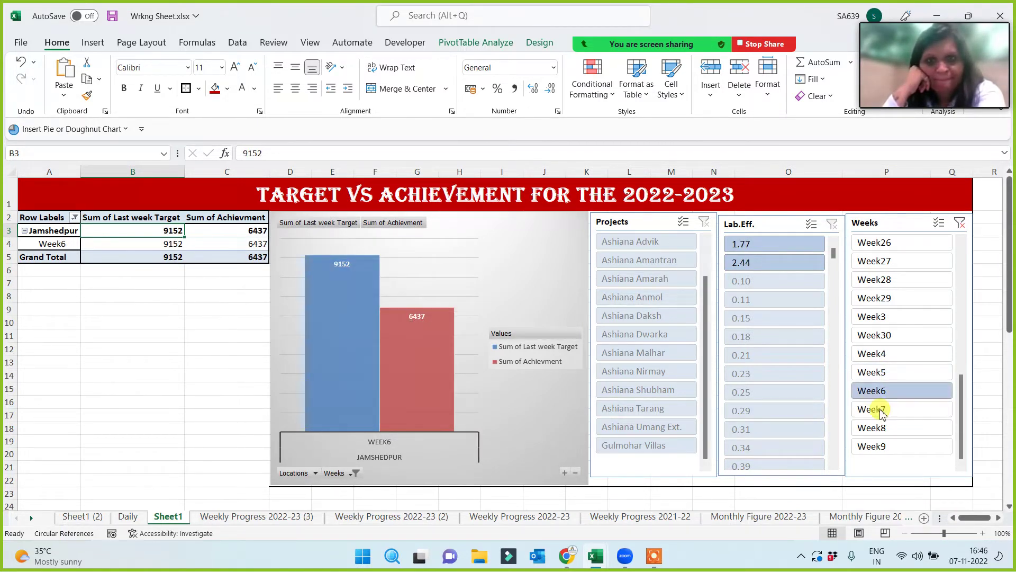
{"action": "left_click", "coordinate": [878, 429]}
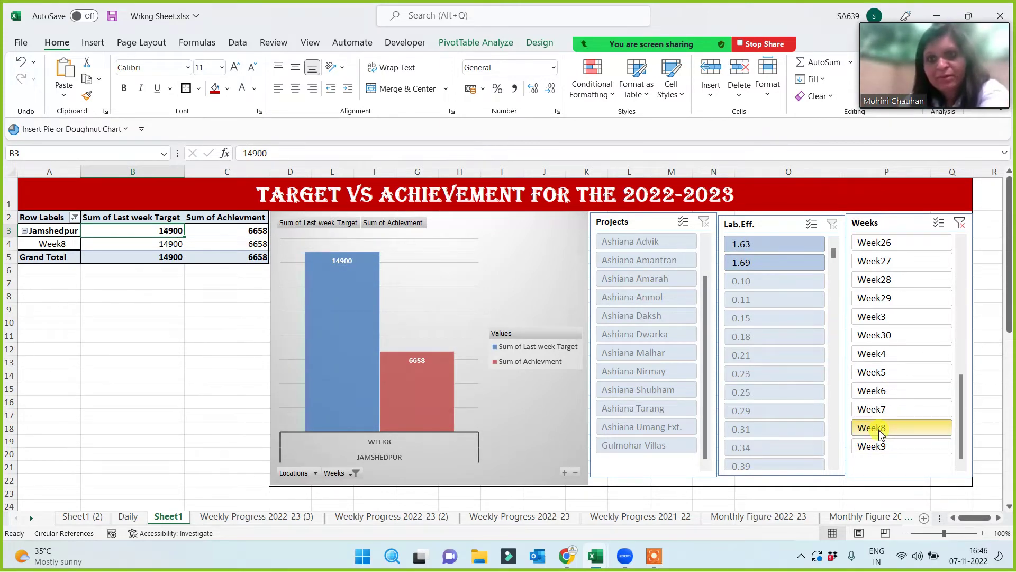
{"action": "left_click", "coordinate": [960, 224]}
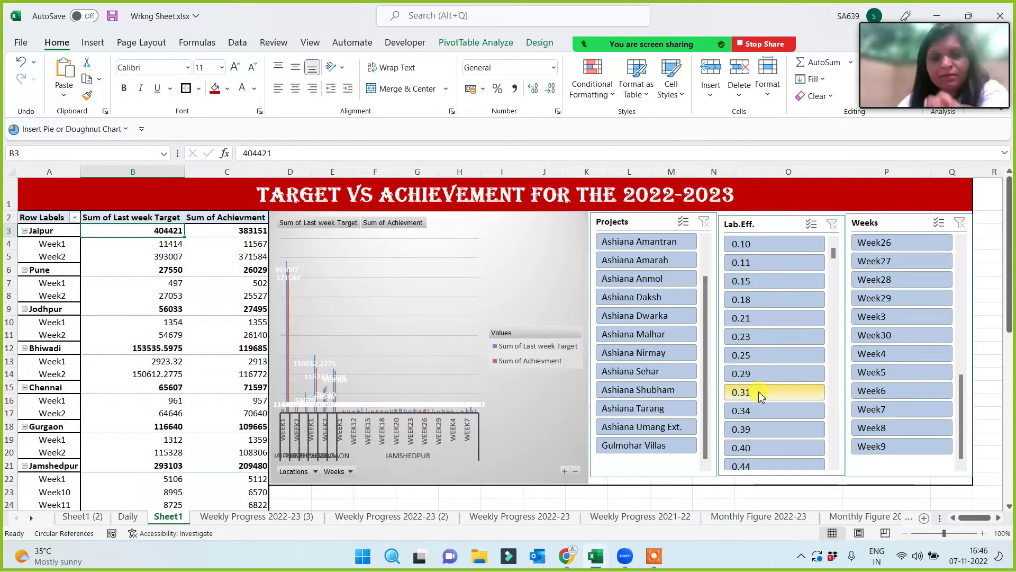
Filter by Lab.Eff. values 0.10, 0.11, 0.15, 0.18, 0.21, 0.29 and 0.44 in turn, and clear the Lab.Eff. filter.
{"action": "left_click", "coordinate": [750, 246]}
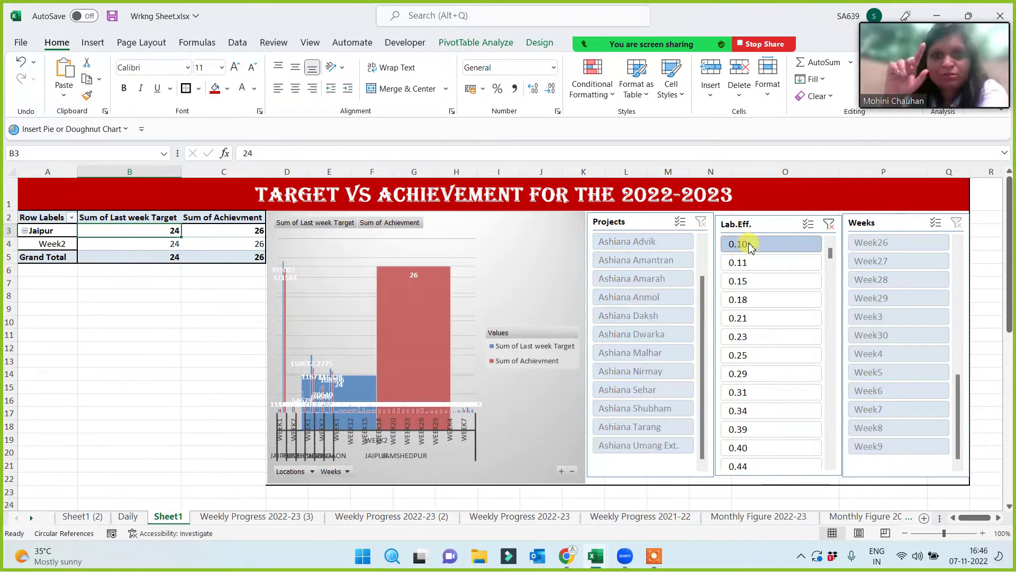
{"action": "left_click", "coordinate": [748, 264]}
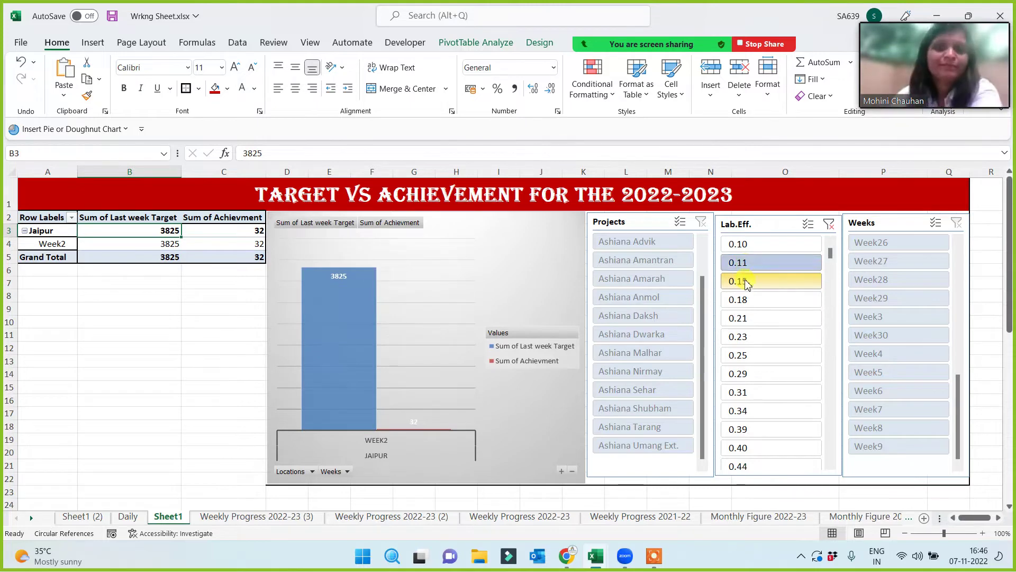
{"action": "left_click", "coordinate": [748, 282]}
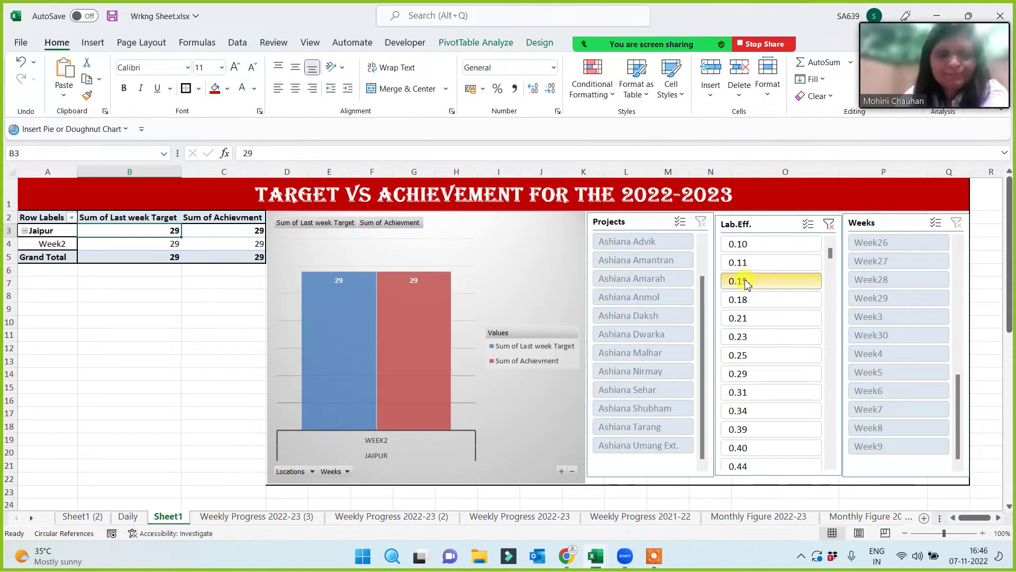
{"action": "left_click", "coordinate": [755, 304]}
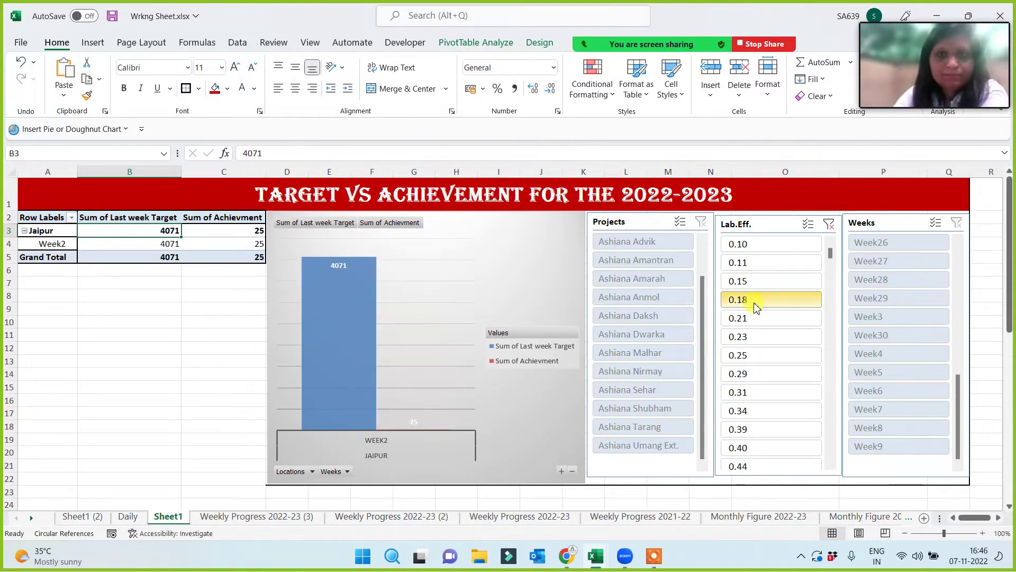
{"action": "left_click", "coordinate": [753, 317]}
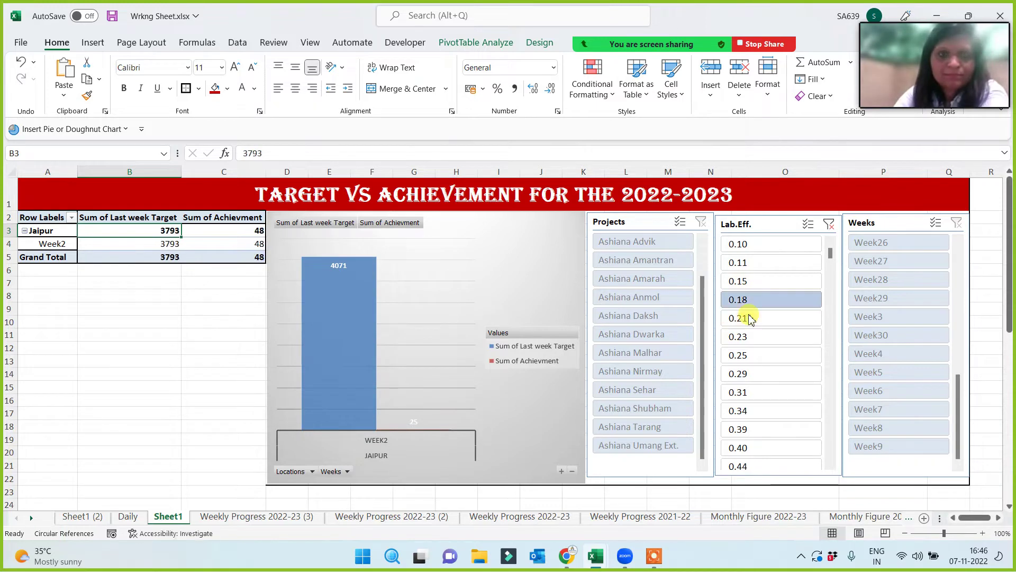
{"action": "left_click", "coordinate": [745, 374]}
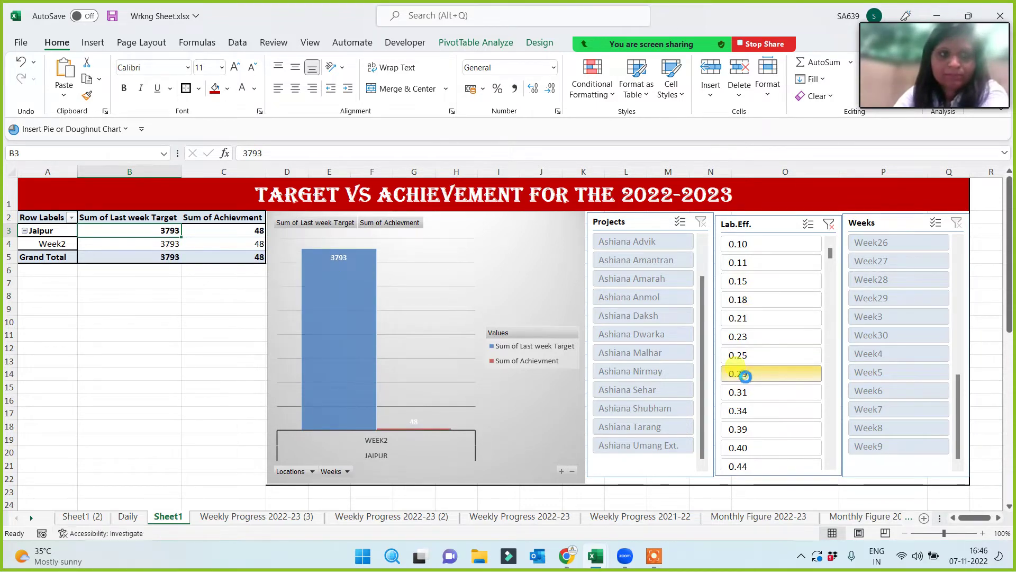
{"action": "left_click", "coordinate": [754, 467]}
{"action": "scroll", "coordinate": [767, 406], "scroll_direction": "down", "scroll_amount": 6}
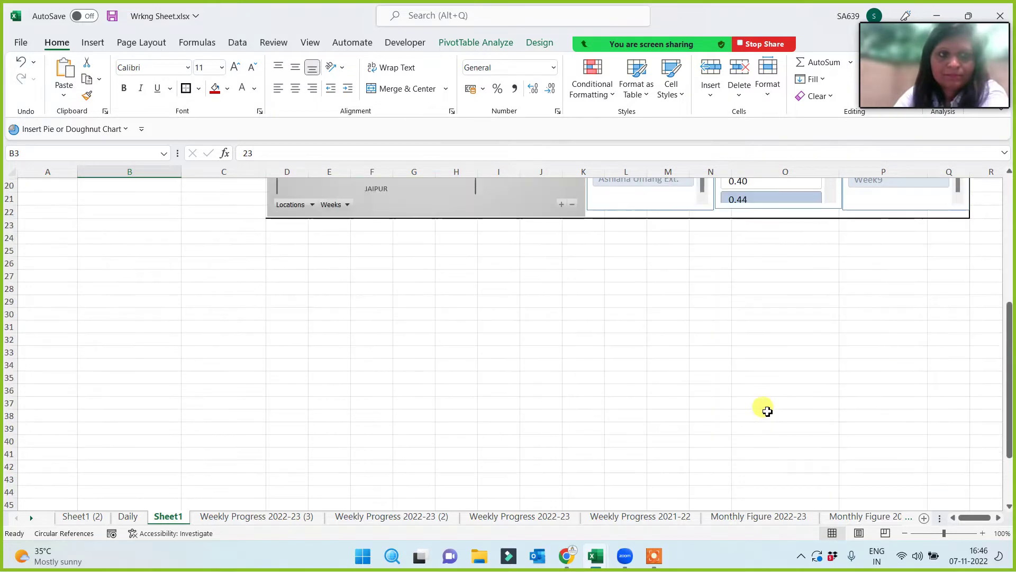
{"action": "scroll", "coordinate": [766, 411], "scroll_direction": "up", "scroll_amount": 6}
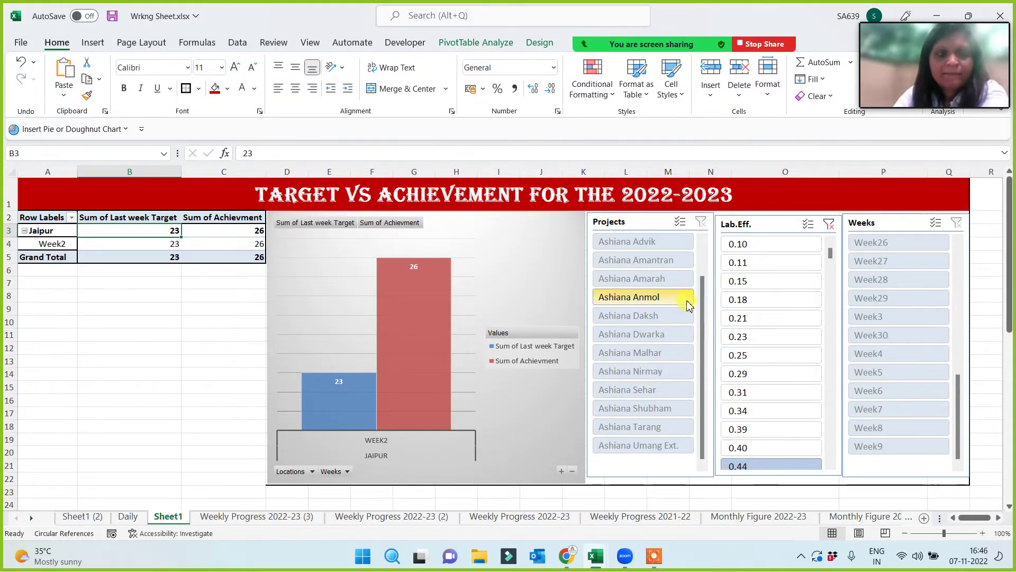
{"action": "left_click", "coordinate": [832, 224]}
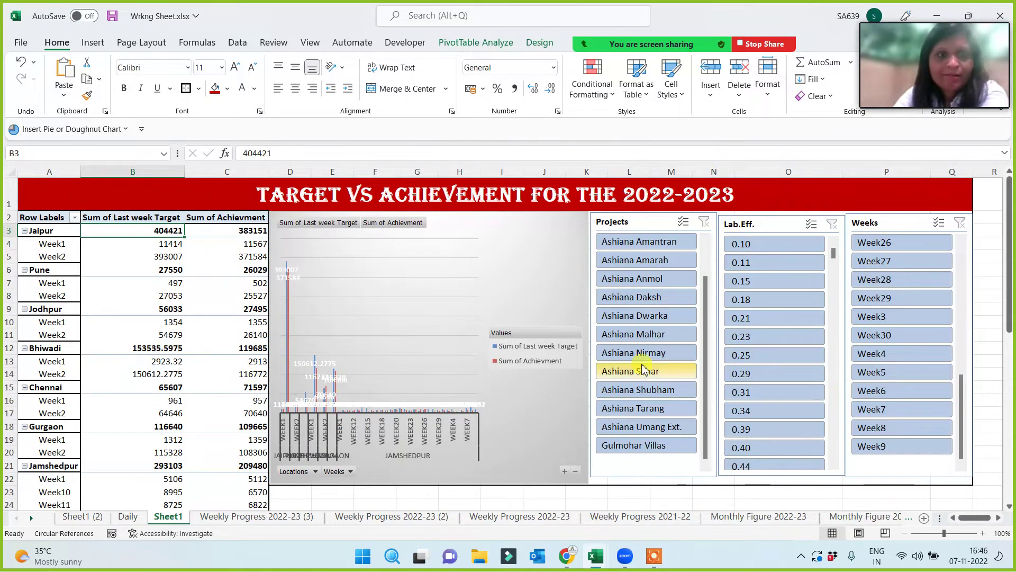
Compare target and achievement for Ashiana Dwarka, Ashiana Daksh and Ashiana Anmol in turn, and clear the Projects filter.
{"action": "left_click", "coordinate": [661, 317]}
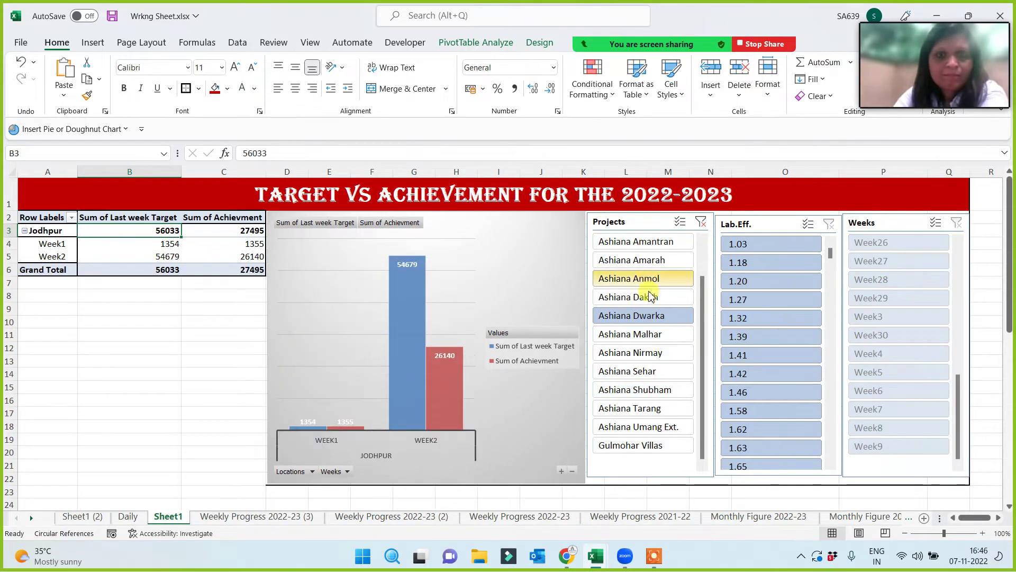
{"action": "left_click", "coordinate": [650, 303]}
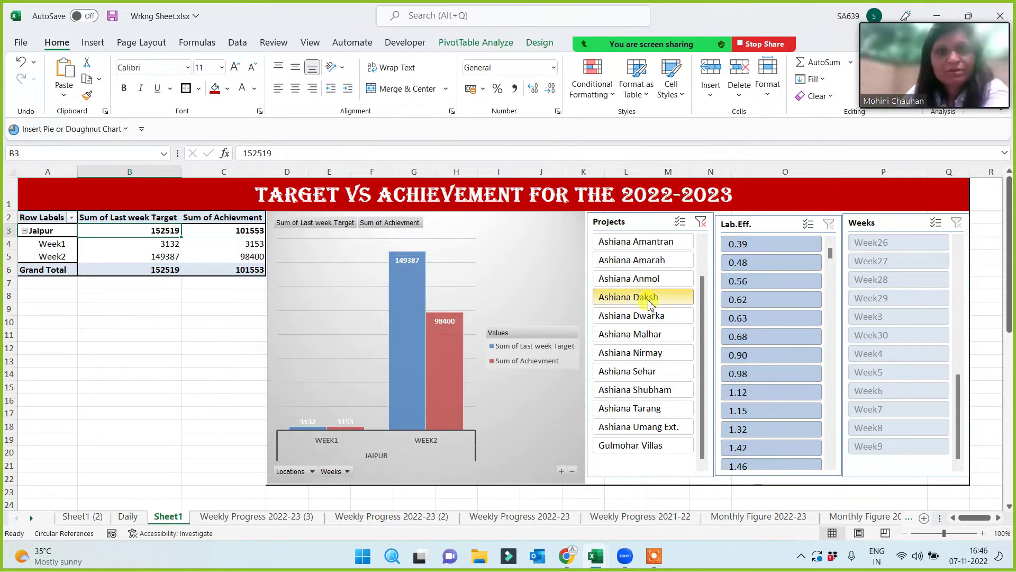
{"action": "left_click", "coordinate": [655, 281]}
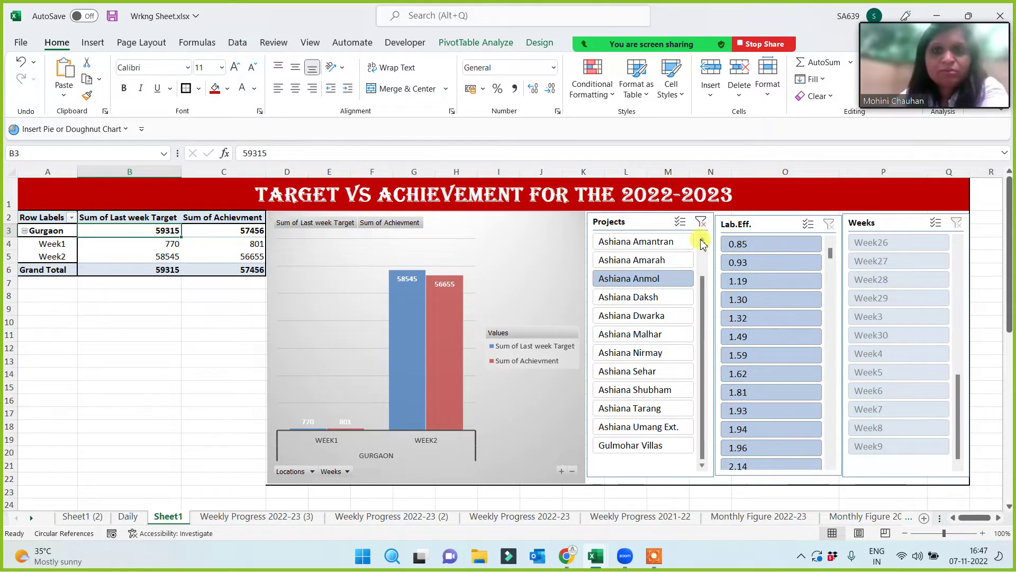
{"action": "left_click", "coordinate": [702, 223]}
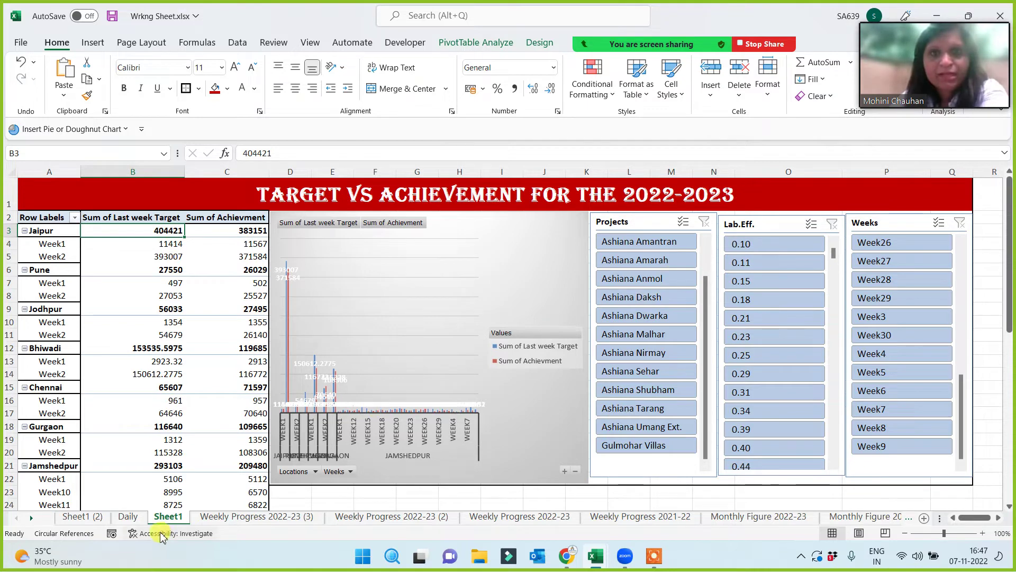
Examine the % achvd and Lab.Eff. source columns on the Weekly Progress 2022-23 (3) sheet by selecting each one.
{"action": "left_click", "coordinate": [220, 521]}
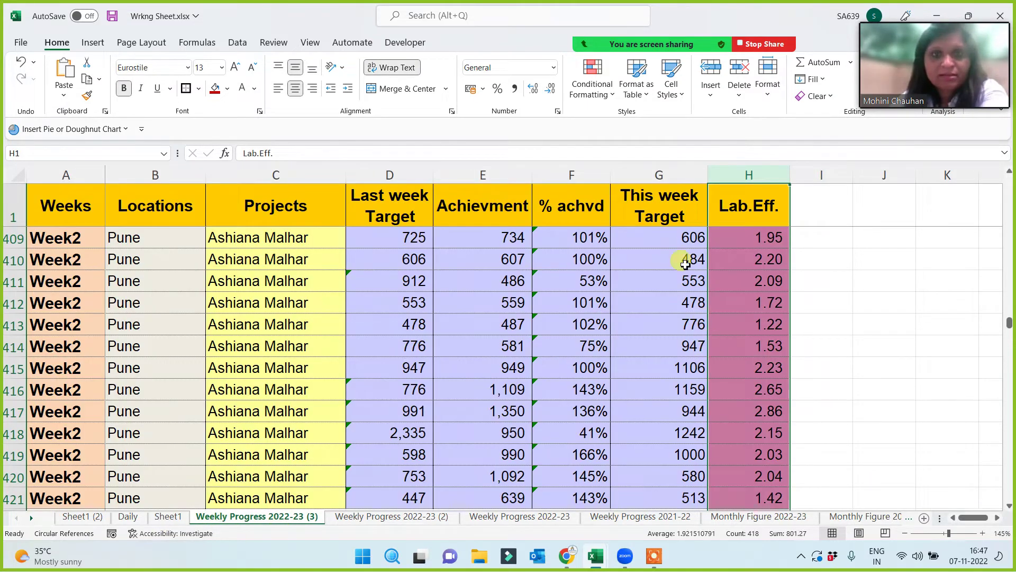
{"action": "left_click", "coordinate": [571, 171]}
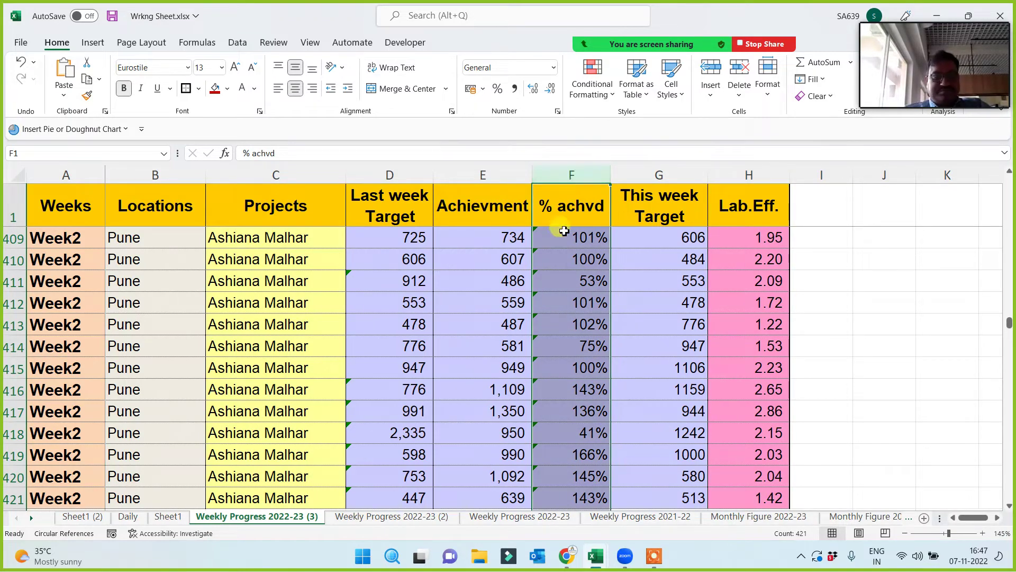
{"action": "left_click", "coordinate": [735, 170]}
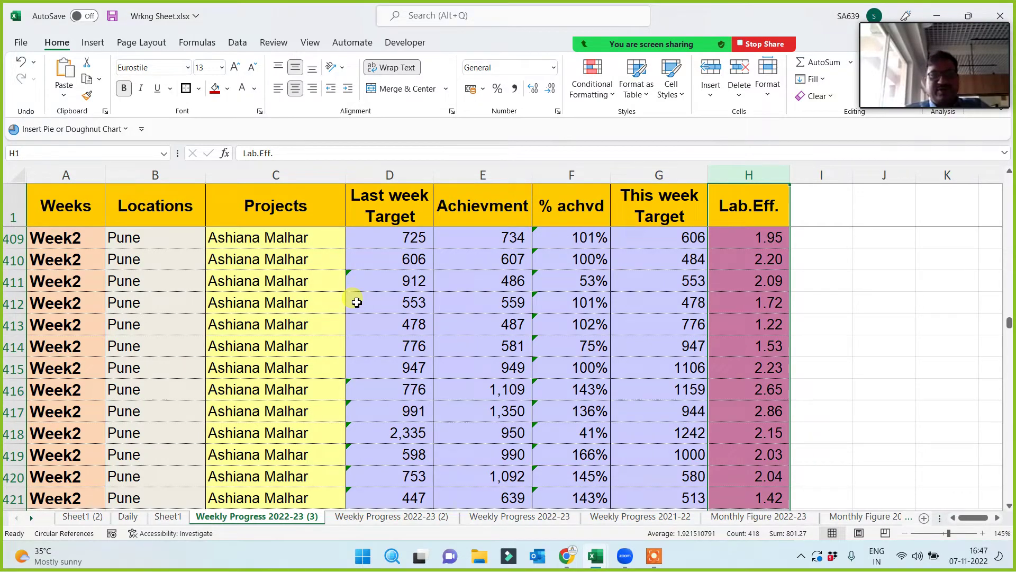
Return to the dashboard on Sheet1 and filter it to Ashiana Dwarka.
{"action": "left_click", "coordinate": [175, 517]}
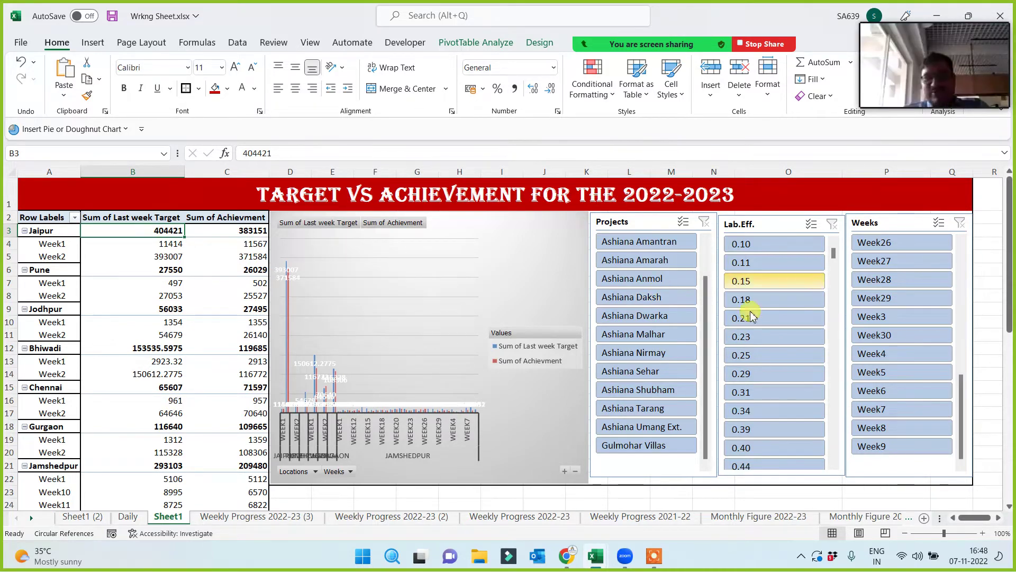
{"action": "left_click", "coordinate": [665, 316]}
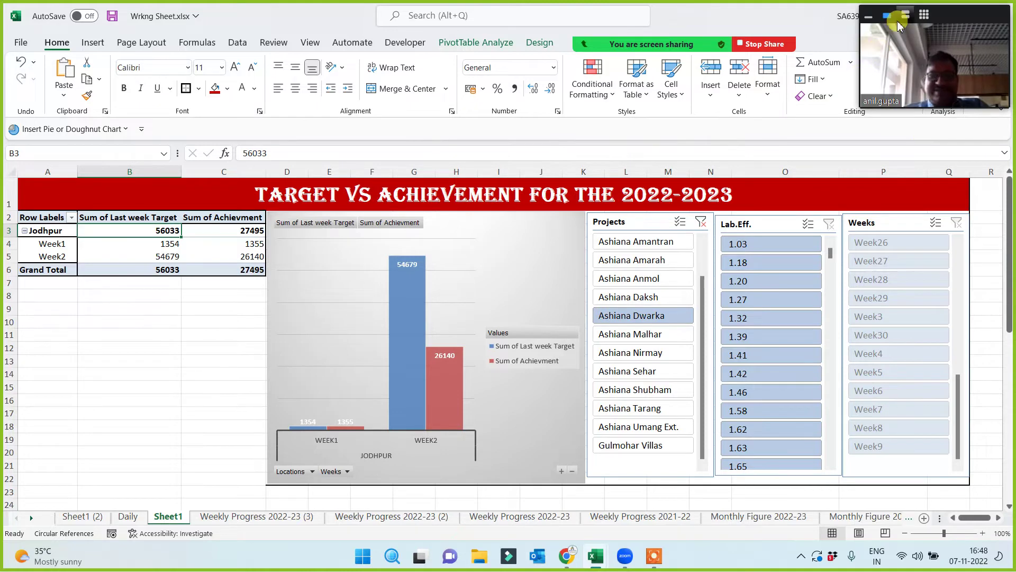
{"action": "left_click", "coordinate": [906, 17]}
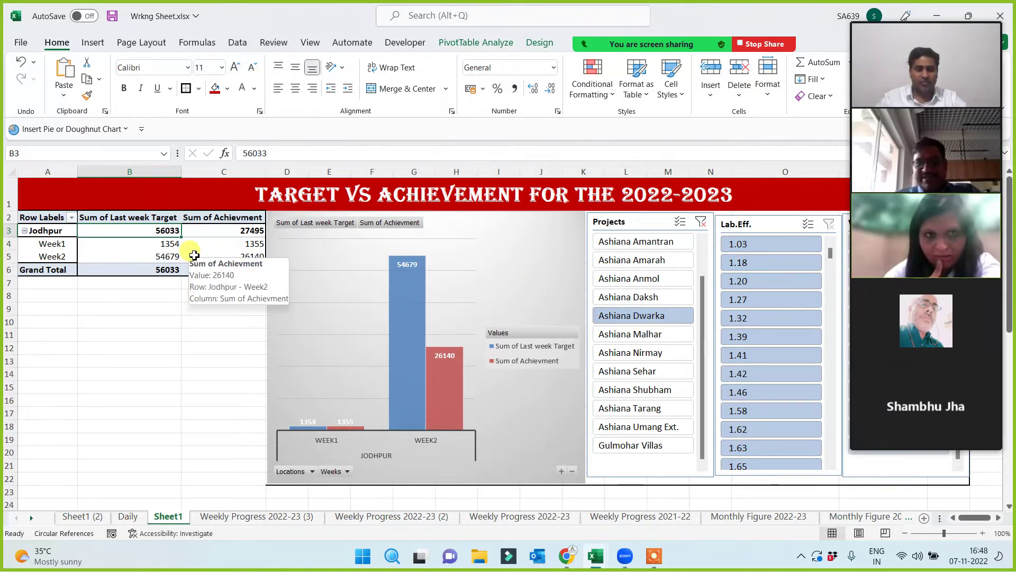
{"action": "mouse_move", "coordinate": [972, 57]}
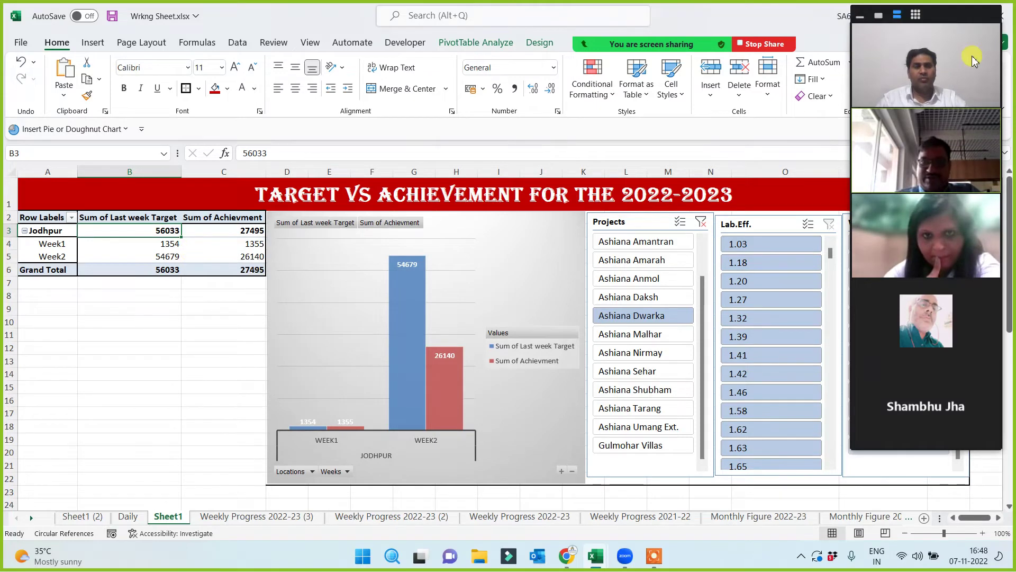
{"action": "left_click", "coordinate": [881, 16]}
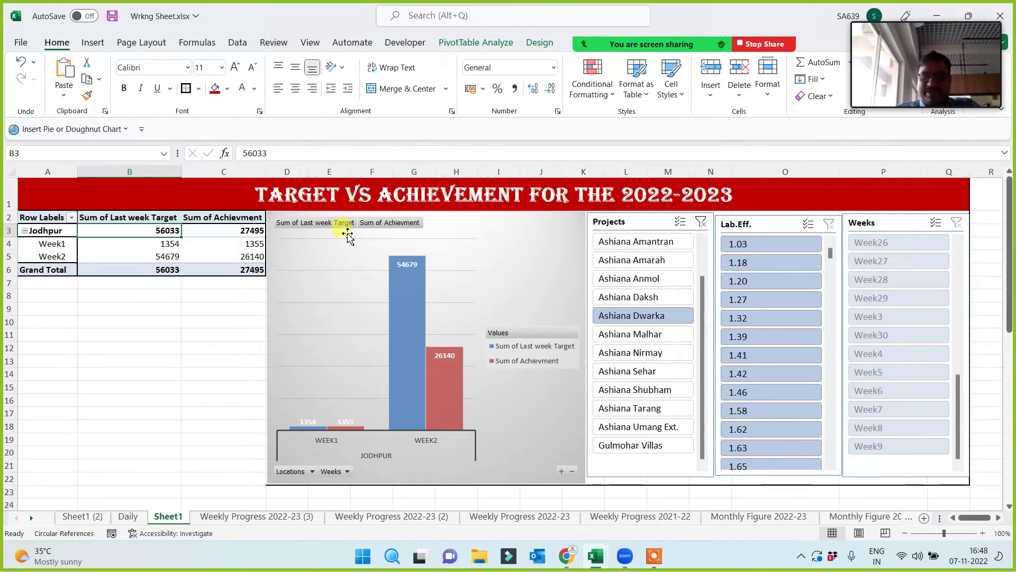
Check the Week1 achievement for Ashiana Dwarka, then filter to Ashiana Nirmay and check its Week1 target.
{"action": "left_click", "coordinate": [211, 242]}
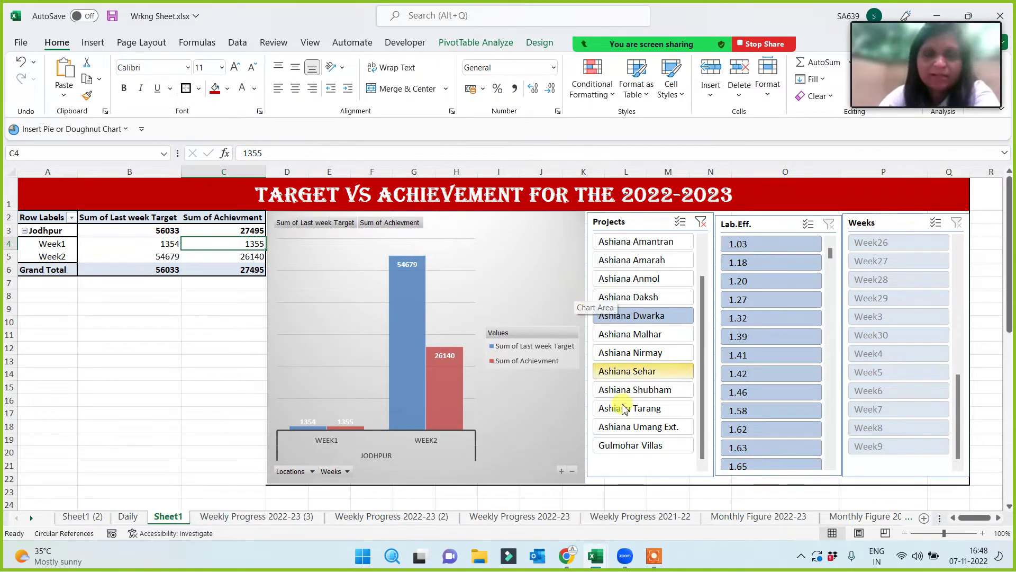
{"action": "left_click", "coordinate": [643, 353]}
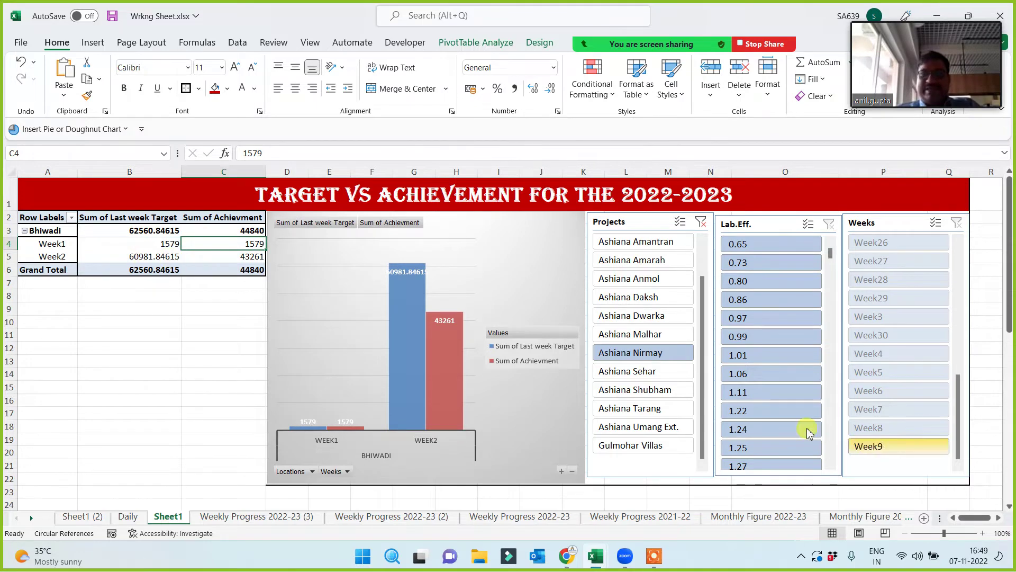
{"action": "left_click", "coordinate": [158, 244]}
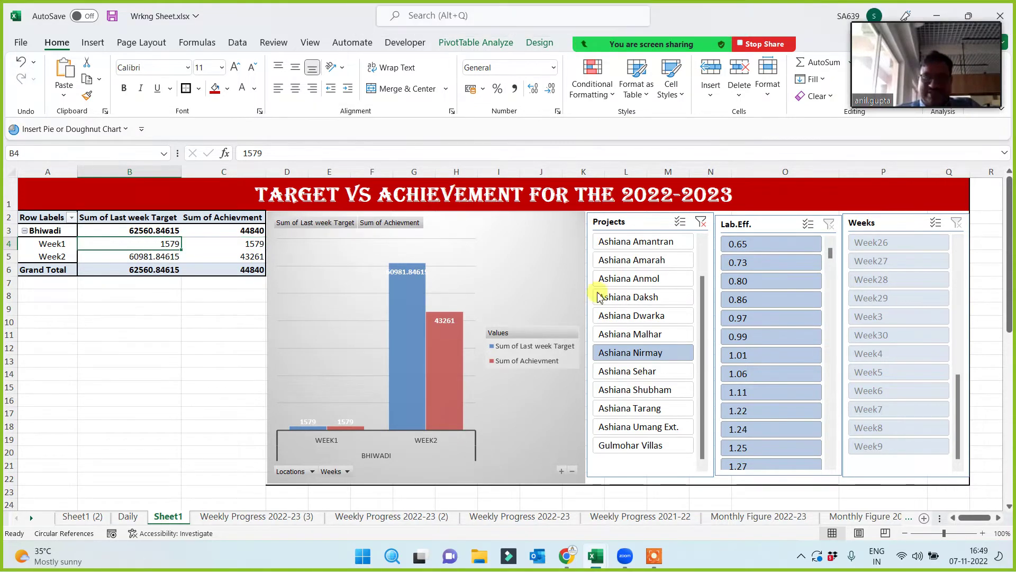
Filter the dashboard to labour efficiency 0.65 and compare the Last week Target and This week Target headers on Weekly Progress 2022-23 (3).
{"action": "left_click", "coordinate": [755, 243]}
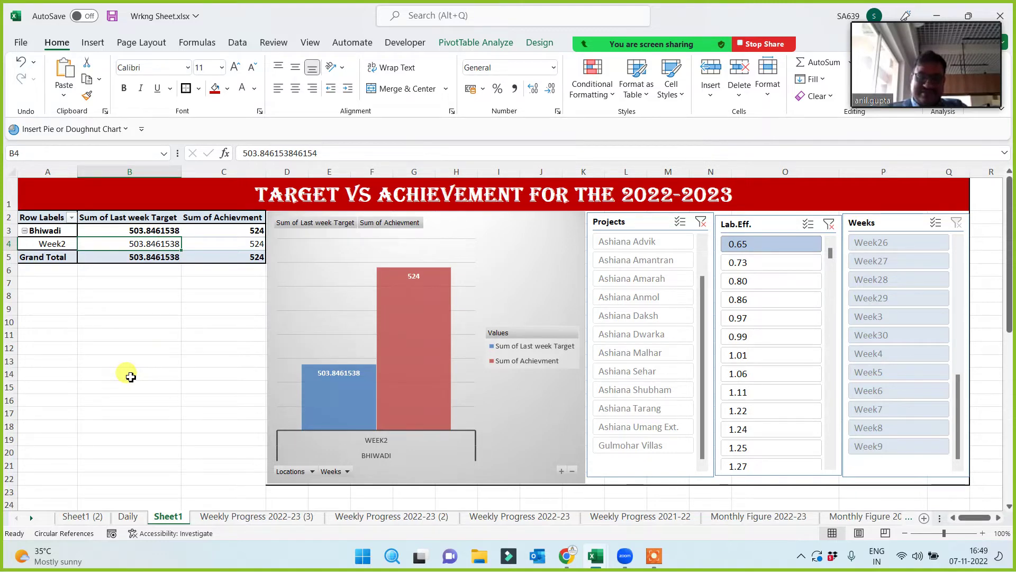
{"action": "left_click", "coordinate": [249, 516]}
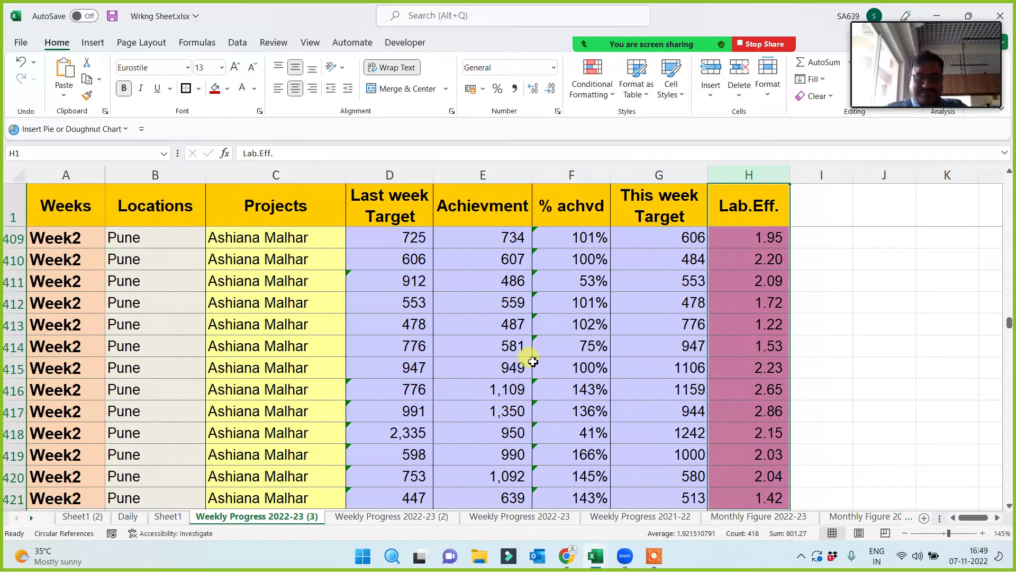
{"action": "left_click", "coordinate": [394, 197]}
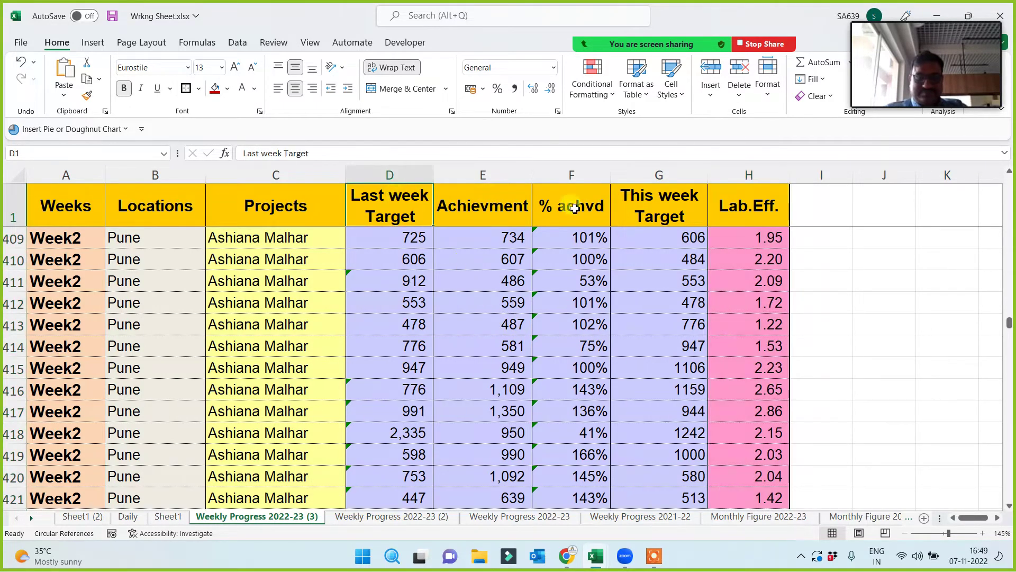
{"action": "left_click", "coordinate": [663, 217]}
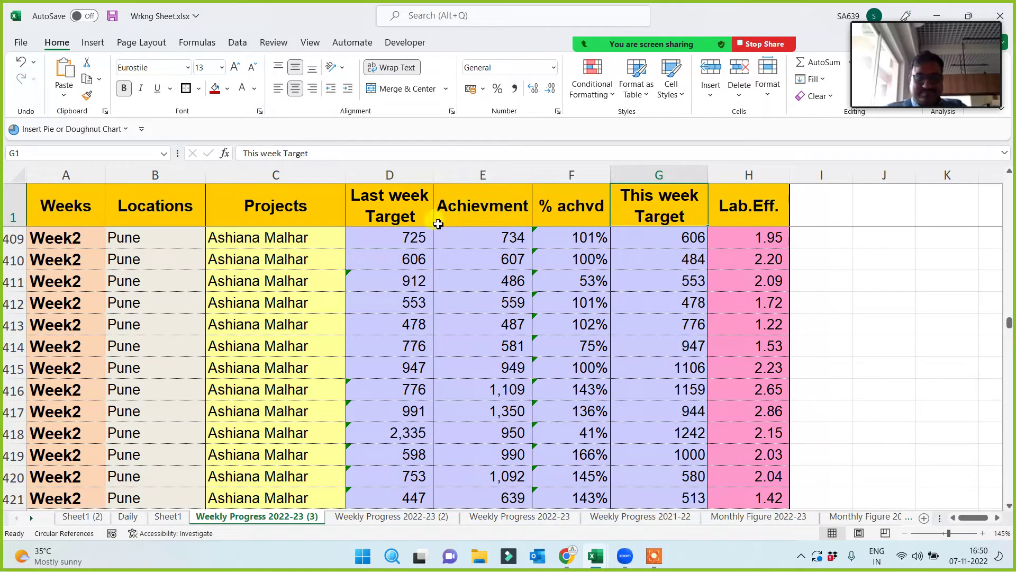
{"action": "left_click", "coordinate": [411, 209]}
{"action": "left_click", "coordinate": [659, 220]}
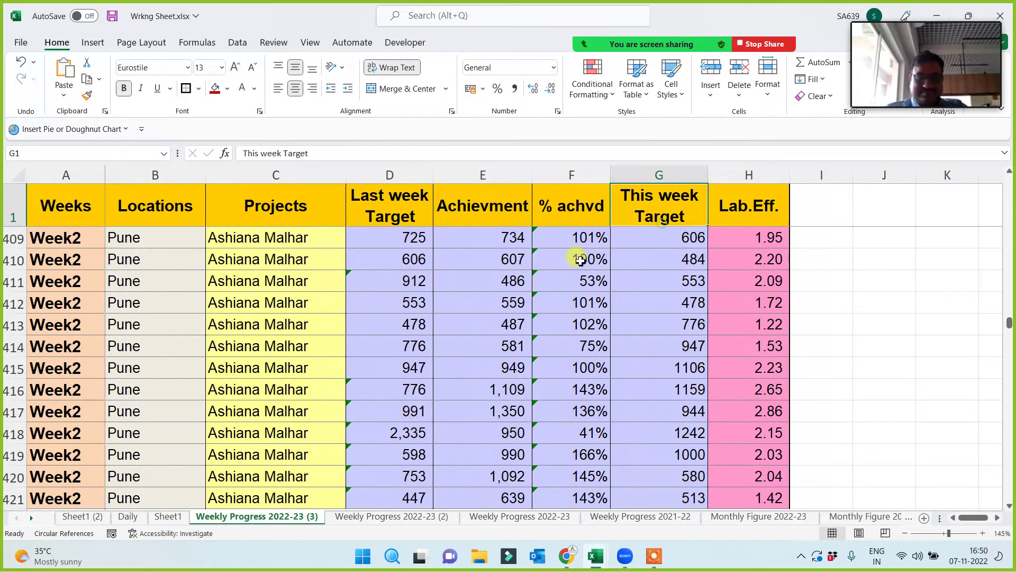
Return to the Sheet1 dashboard and display the field list of its pivot table.
{"action": "left_click", "coordinate": [175, 519]}
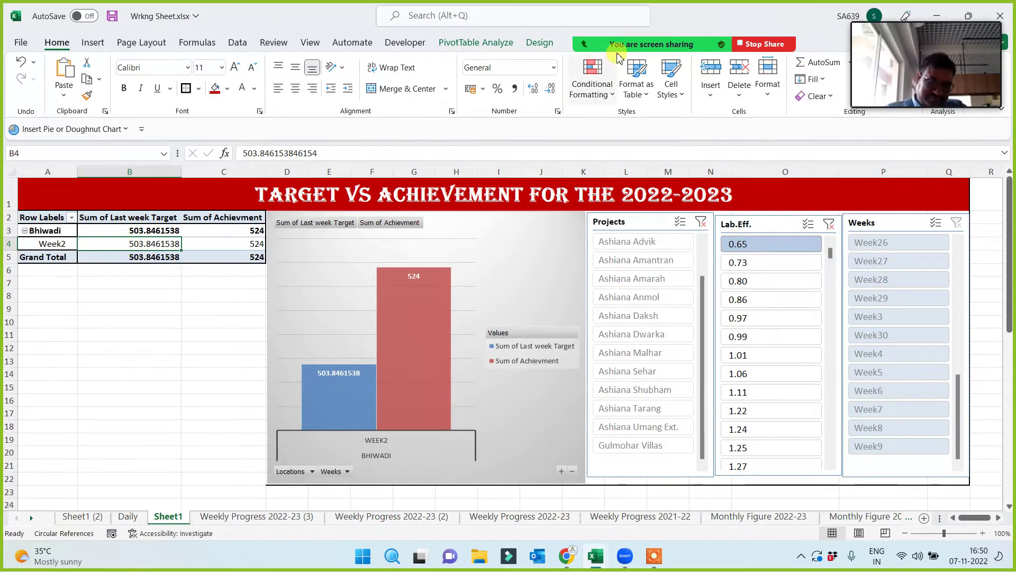
{"action": "mouse_move", "coordinate": [625, 43]}
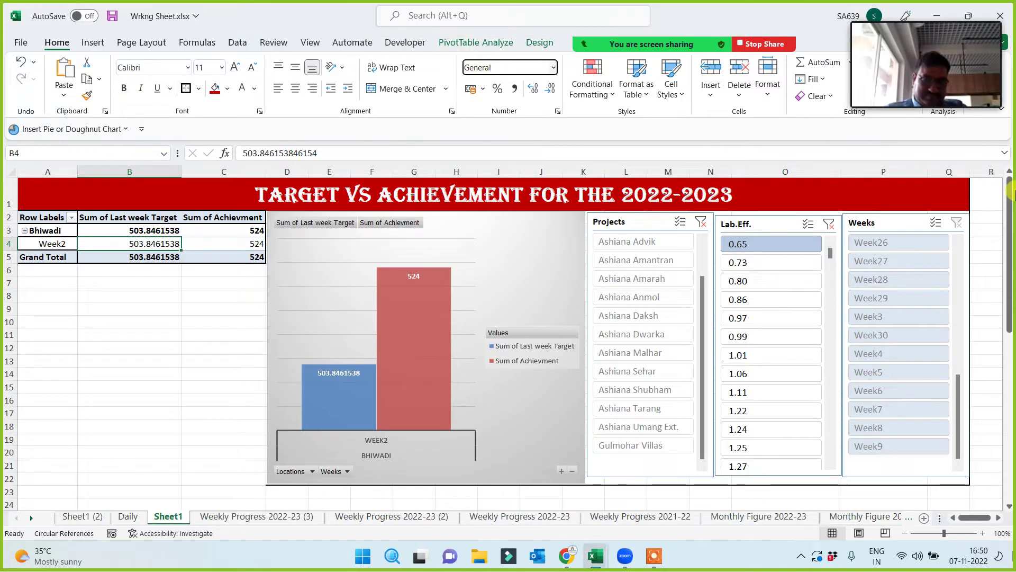
{"action": "left_click", "coordinate": [213, 243]}
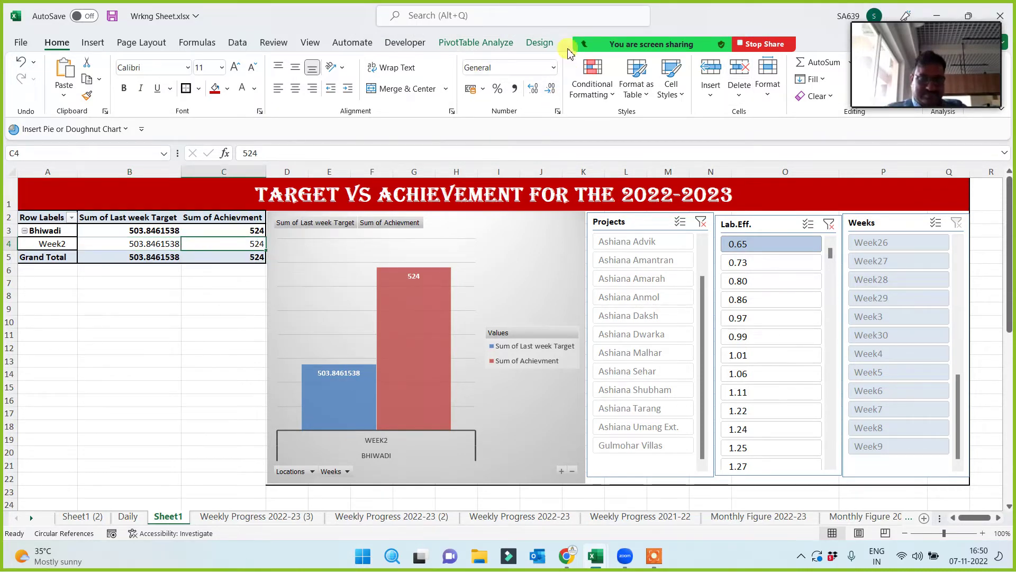
{"action": "left_click", "coordinate": [538, 45]}
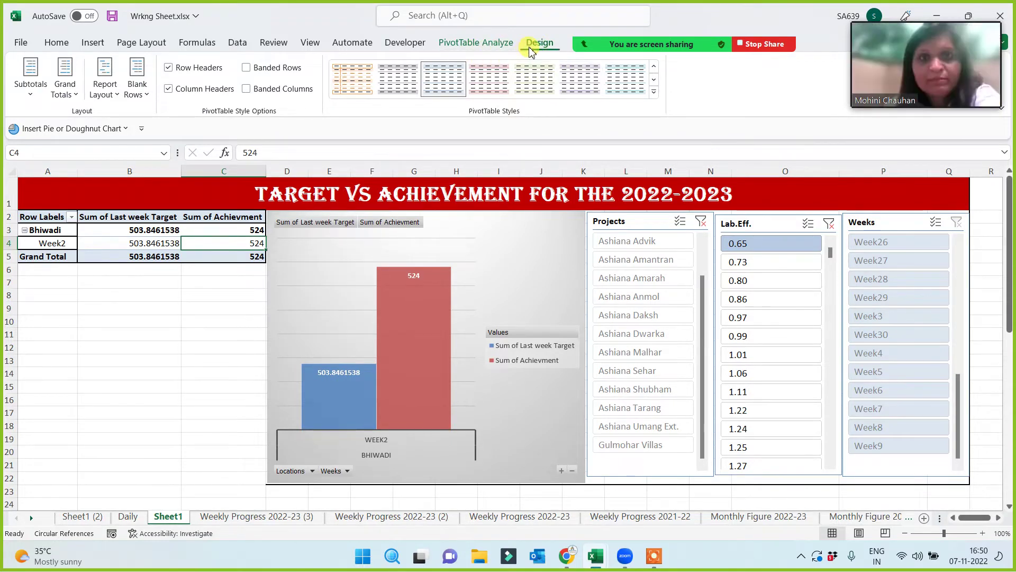
{"action": "left_click", "coordinate": [501, 44]}
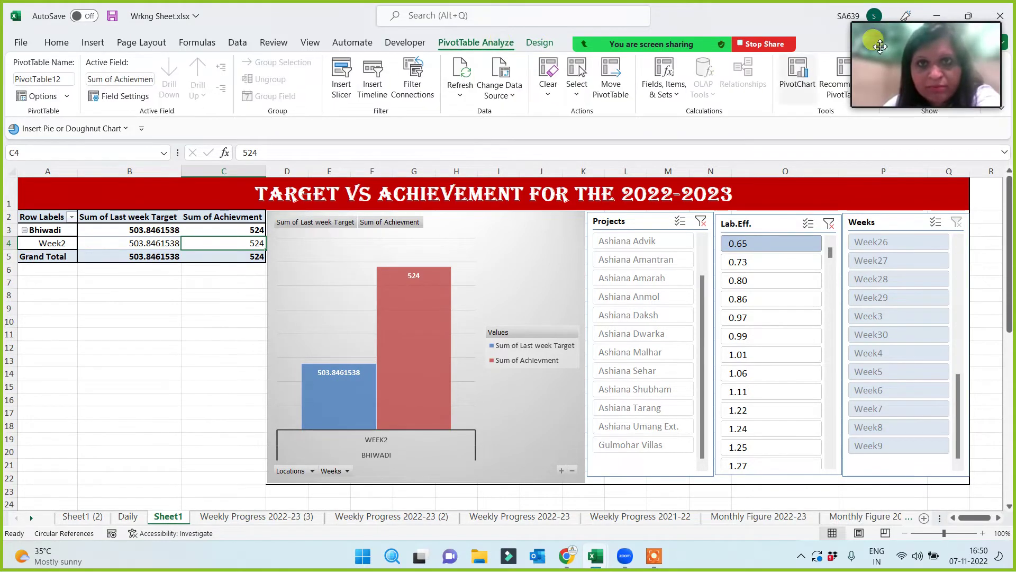
{"action": "left_click", "coordinate": [900, 17]}
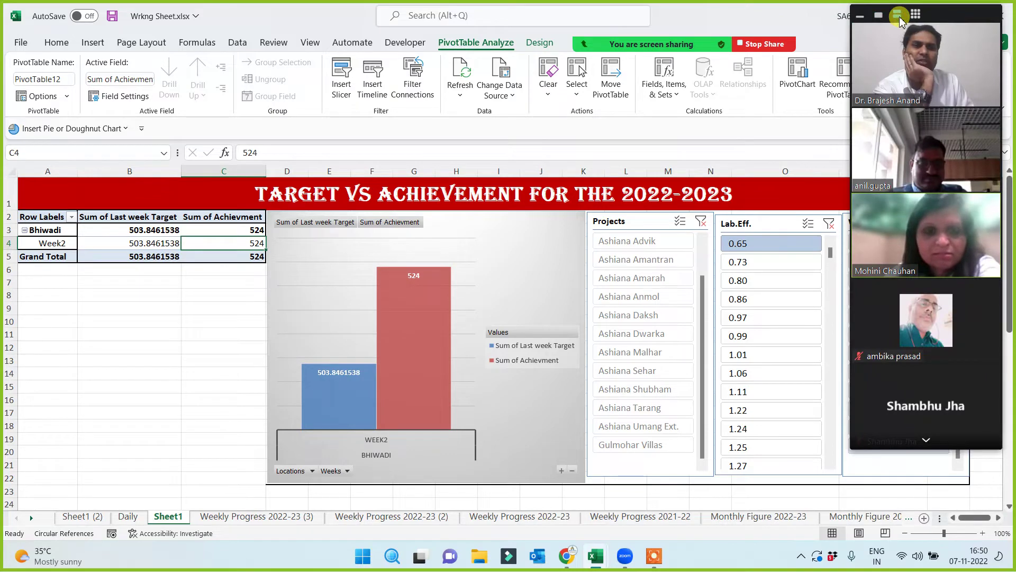
{"action": "left_click", "coordinate": [880, 15]}
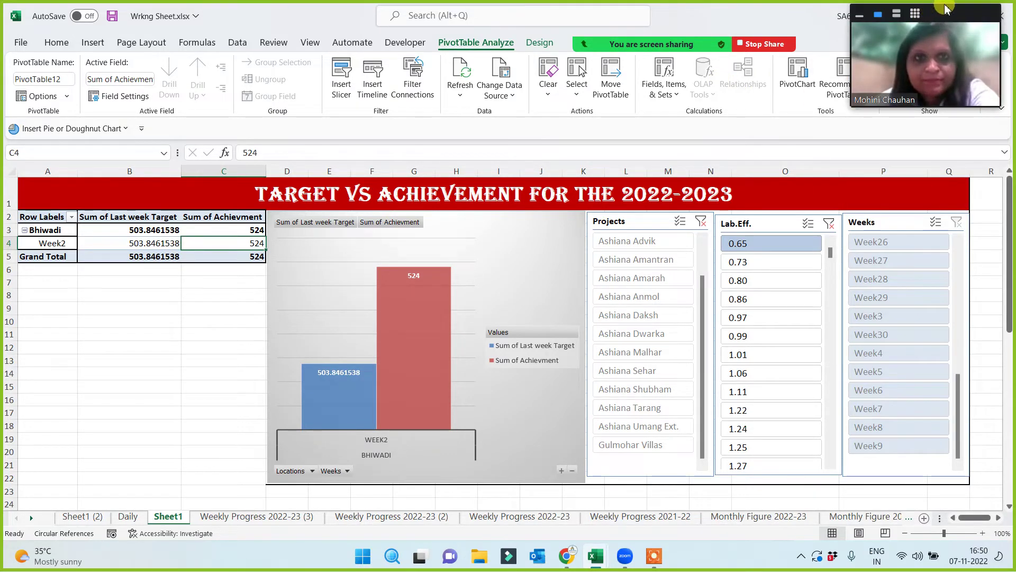
{"action": "left_click_drag", "start_coordinate": [947, 16], "coordinate": [944, 204]}
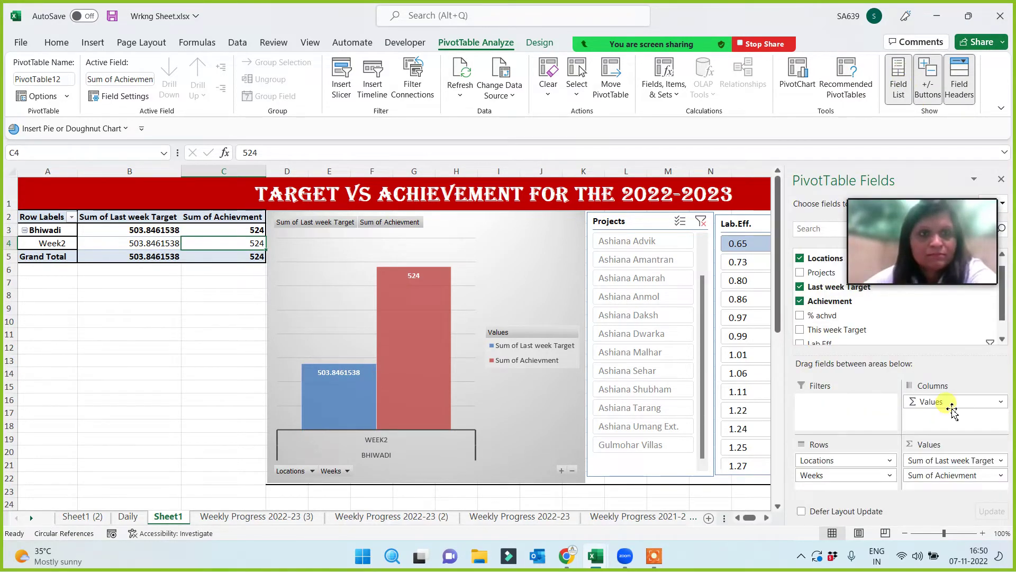
{"action": "left_click", "coordinate": [898, 80]}
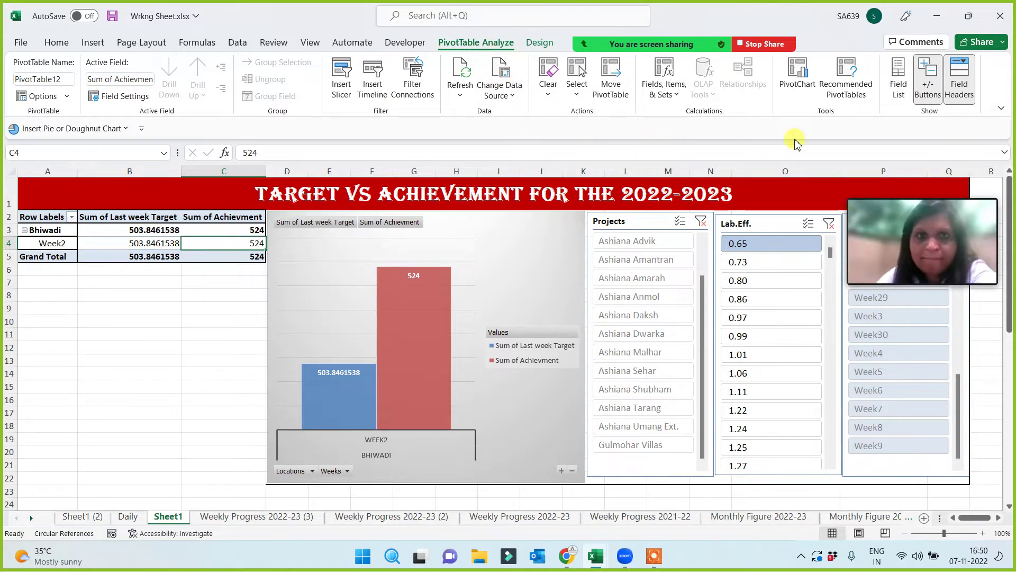
{"action": "left_click", "coordinate": [898, 80]}
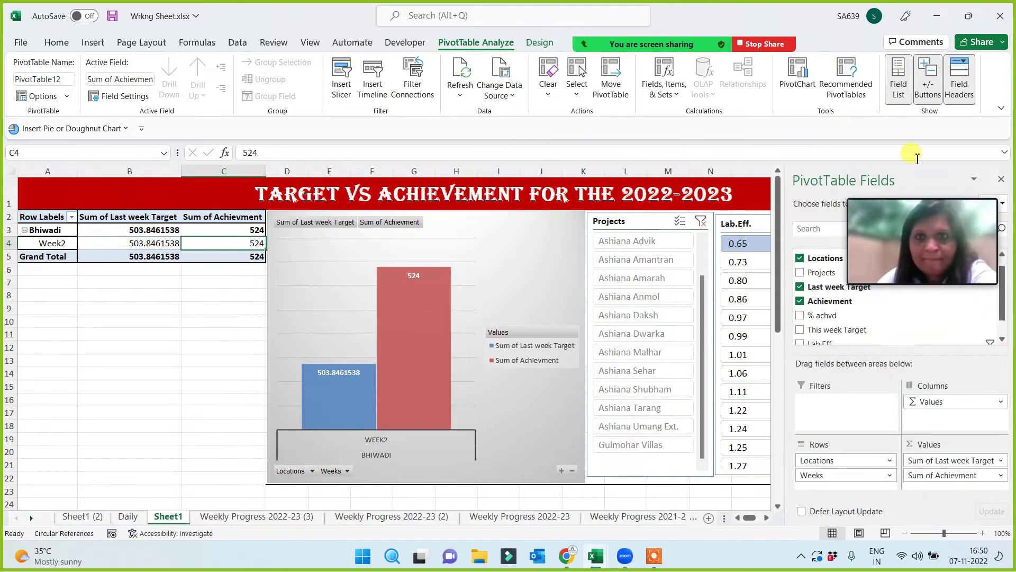
Add the Lab.Eff. field to the pivot table rows below Weeks and close the field list.
{"action": "left_click_drag", "start_coordinate": [953, 211], "coordinate": [962, 21]}
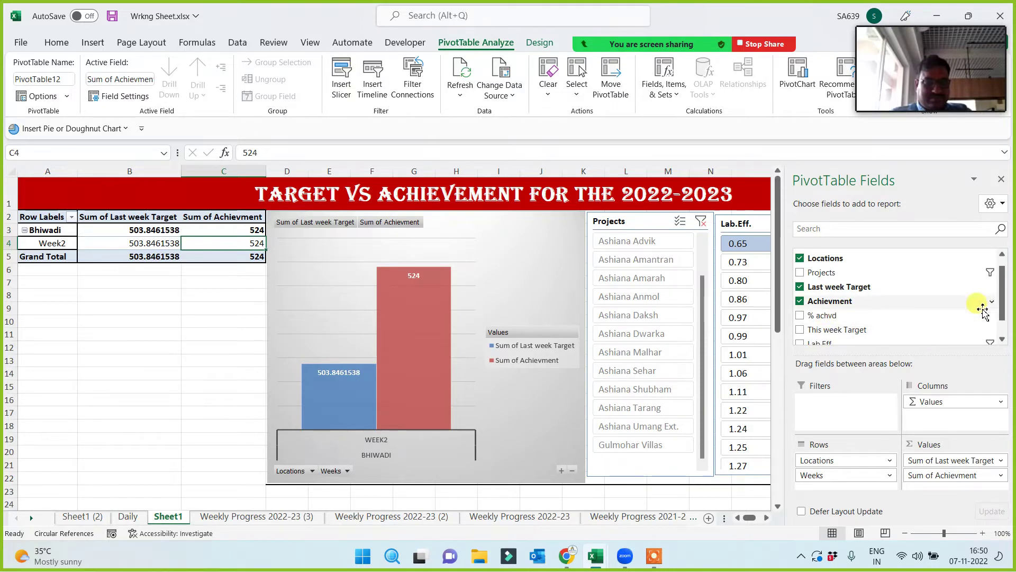
{"action": "mouse_move", "coordinate": [1002, 294]}
{"action": "left_mouse_down"}
{"action": "mouse_move", "coordinate": [993, 320]}
{"action": "mouse_move", "coordinate": [834, 326]}
{"action": "mouse_move", "coordinate": [817, 485]}
{"action": "left_mouse_up"}
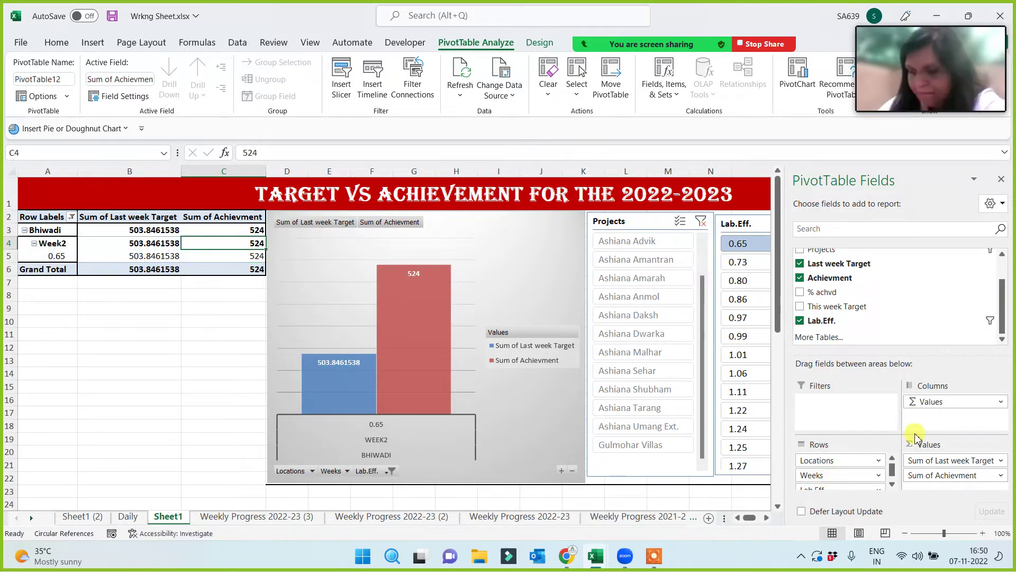
{"action": "left_click", "coordinate": [1000, 179]}
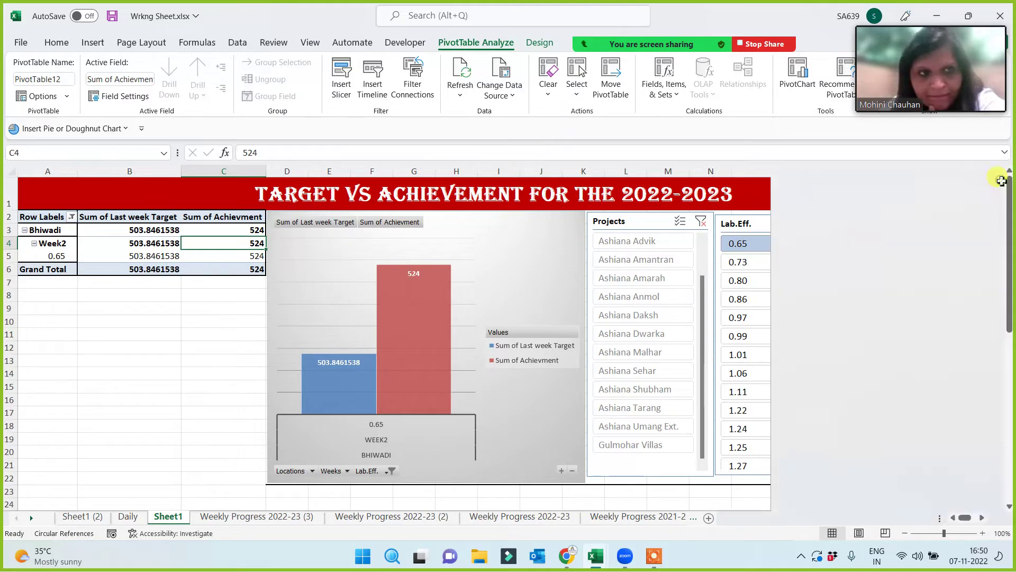
Narrow the pivot chart by moving its left edge to about the start of column E.
{"action": "left_click", "coordinate": [200, 335]}
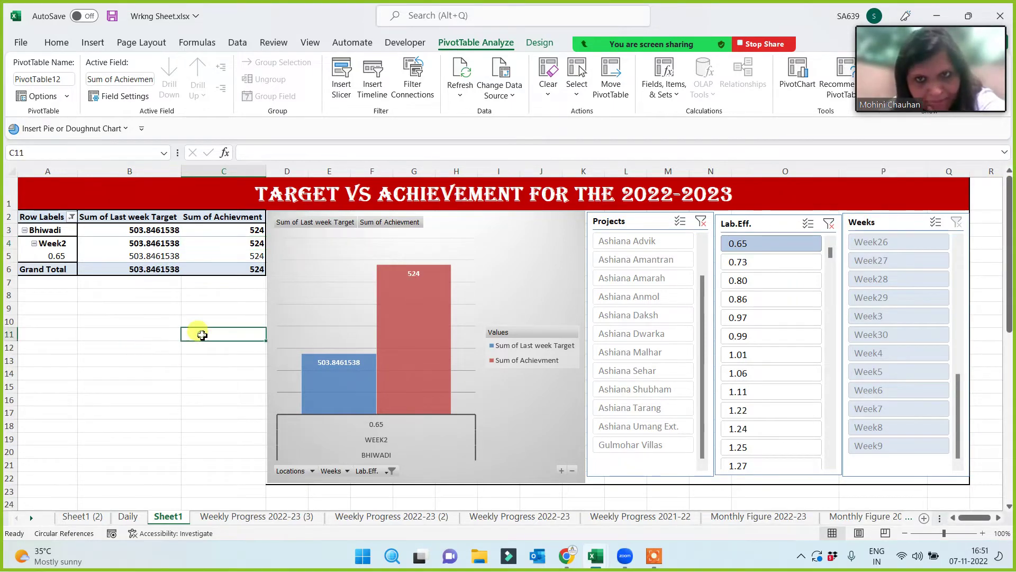
{"action": "left_click_drag", "start_coordinate": [267, 335], "coordinate": [321, 347]}
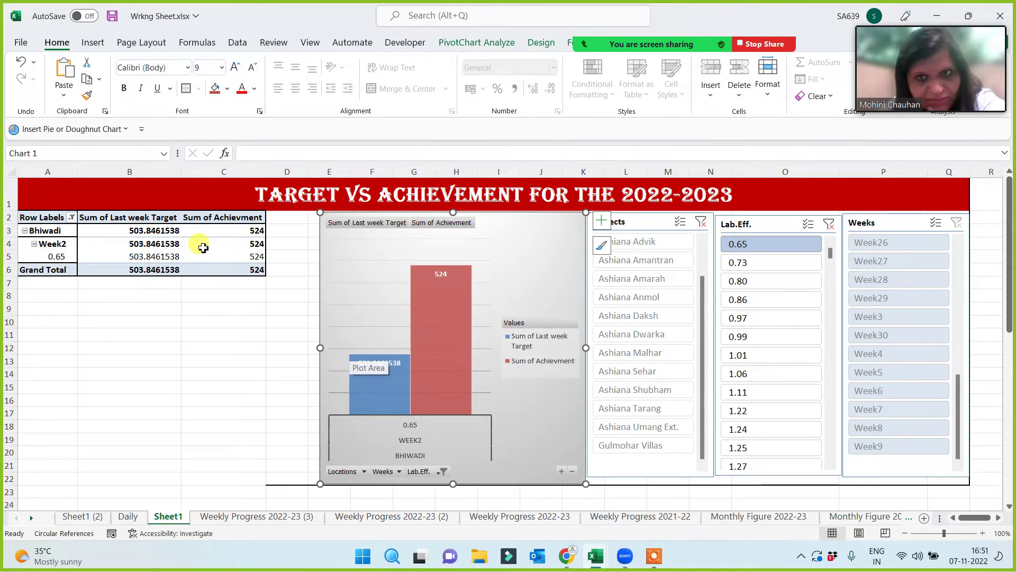
{"action": "left_click", "coordinate": [133, 256]}
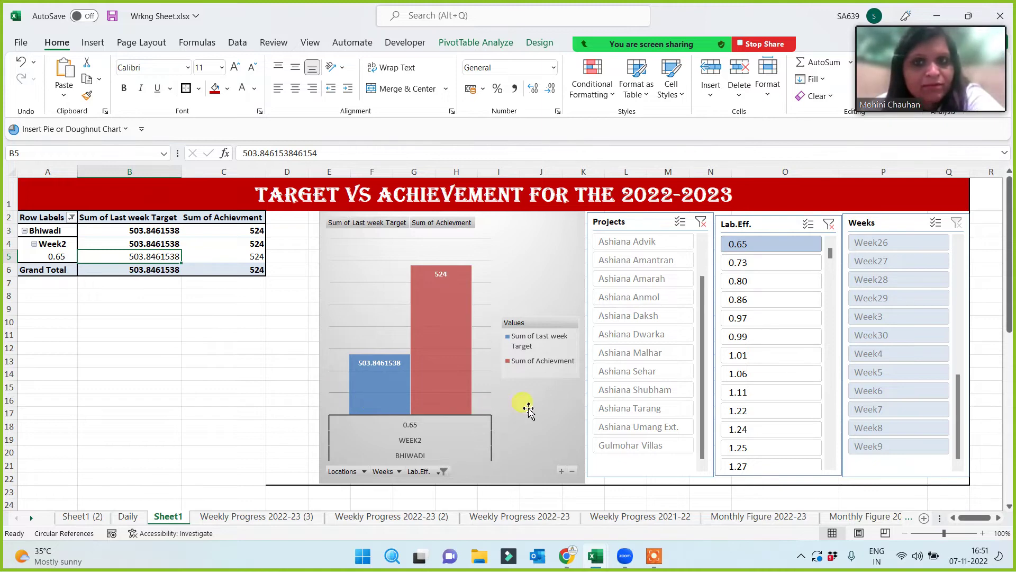
Clear the Lab.Eff. slicer filter and look through the pivot table rows down to the Grand Total.
{"action": "left_click", "coordinate": [829, 226]}
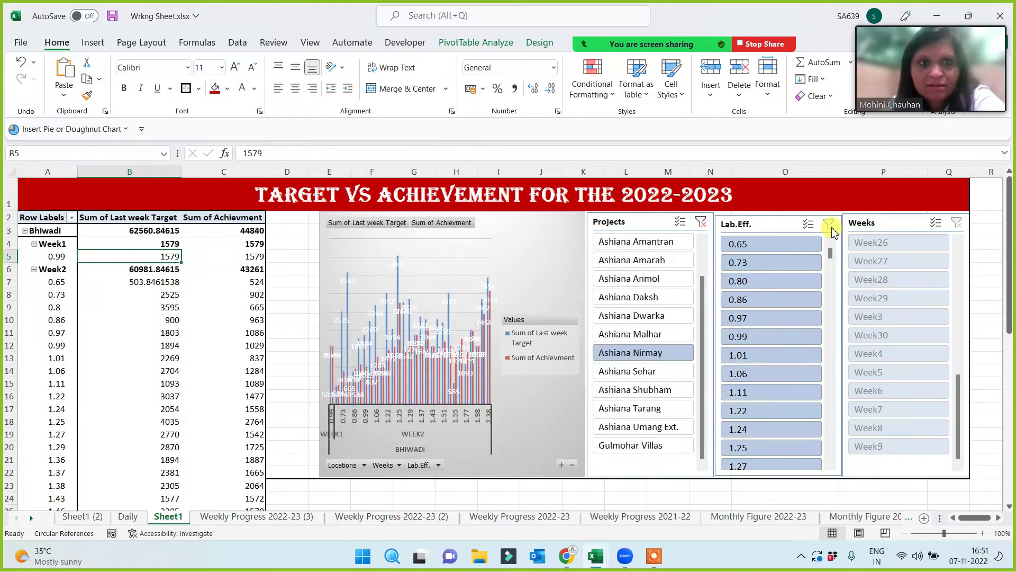
{"action": "scroll", "coordinate": [81, 369], "scroll_direction": "down", "scroll_amount": 5}
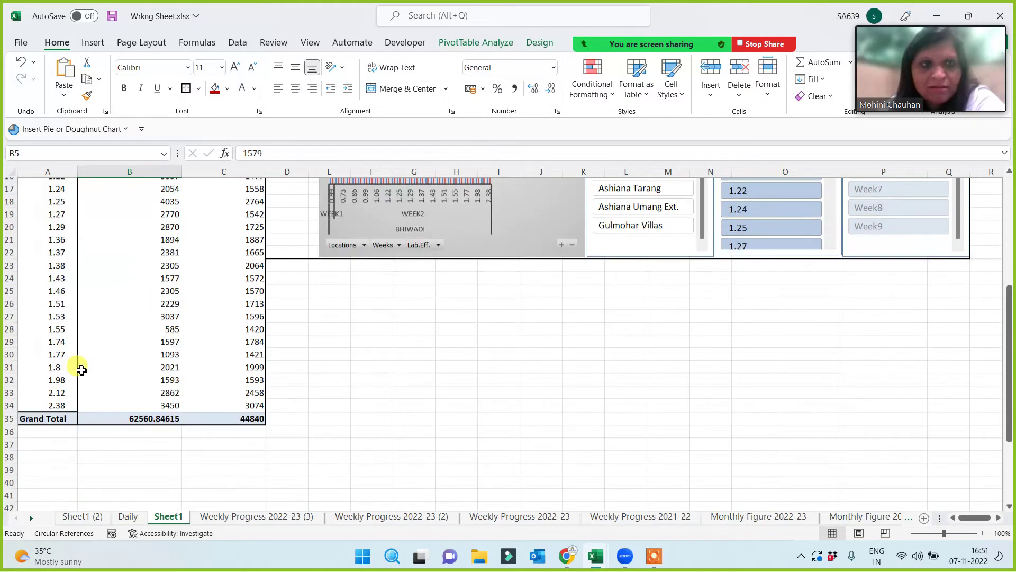
{"action": "scroll", "coordinate": [84, 367], "scroll_direction": "up", "scroll_amount": 5}
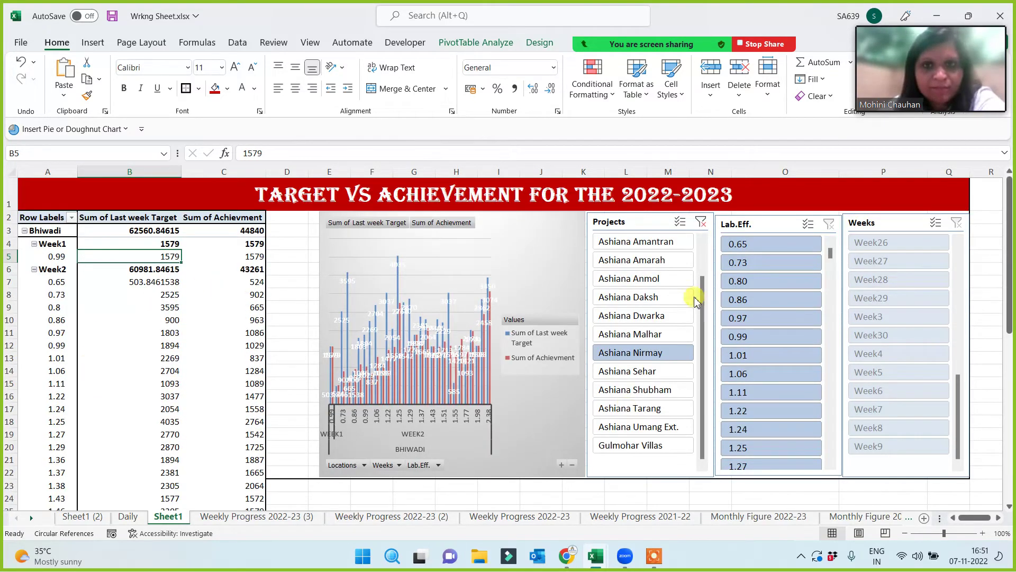
Check the figures for Ashiana Amantran and Ashiana Amarah in turn, and clear the Projects filter.
{"action": "left_click", "coordinate": [658, 241]}
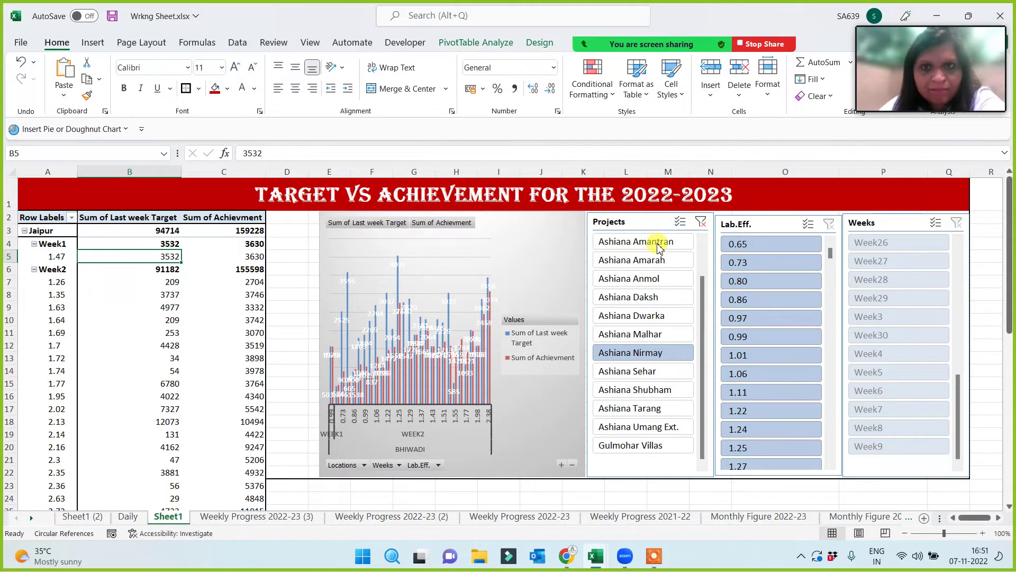
{"action": "left_click", "coordinate": [644, 260]}
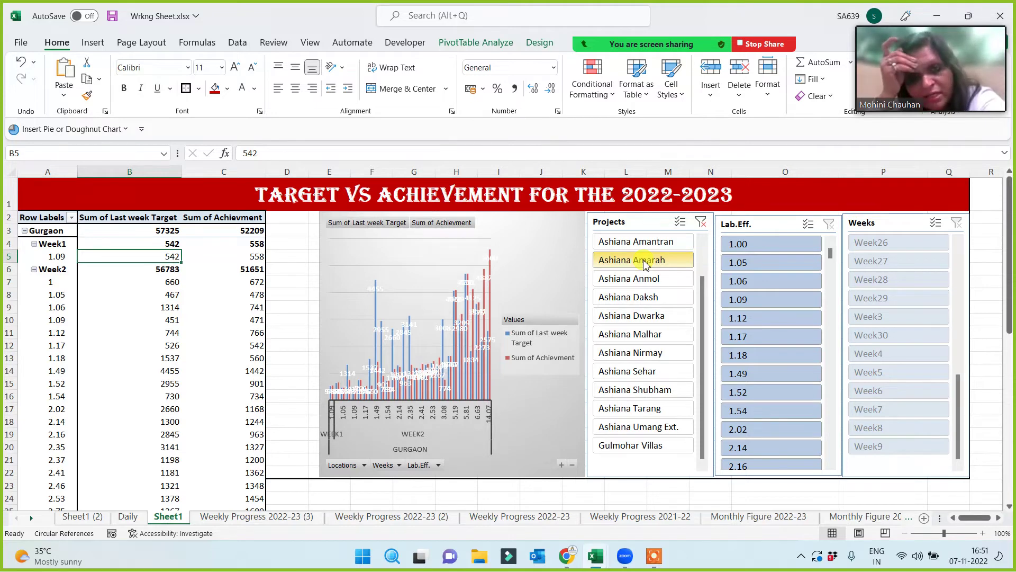
{"action": "left_click", "coordinate": [245, 518]}
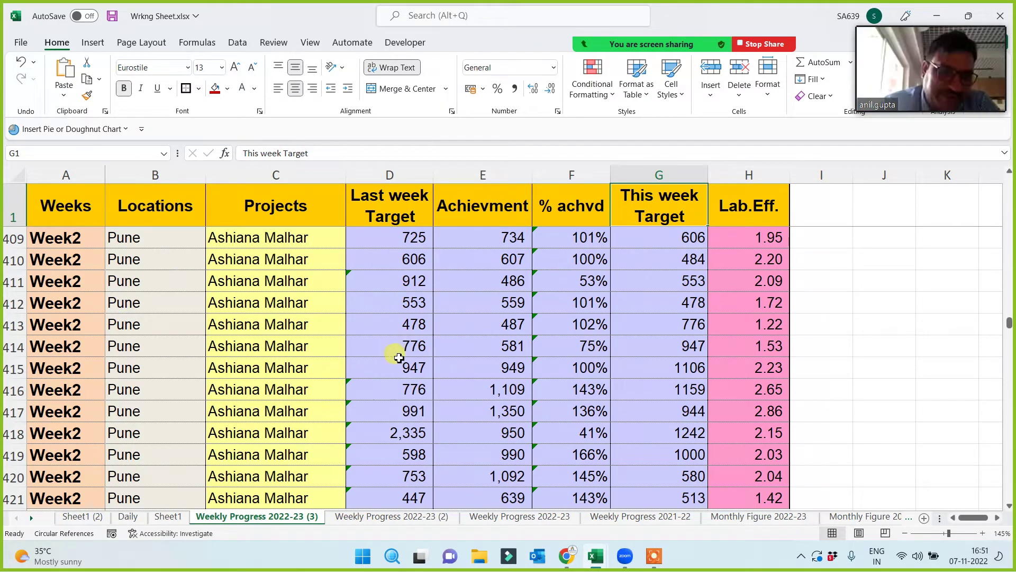
{"action": "left_click", "coordinate": [168, 518]}
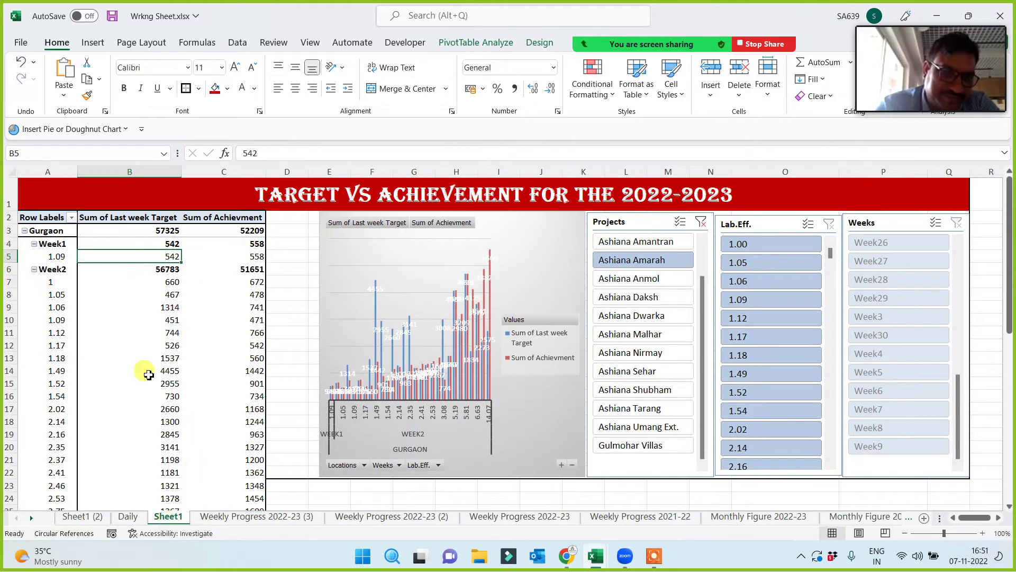
{"action": "left_click", "coordinate": [704, 229]}
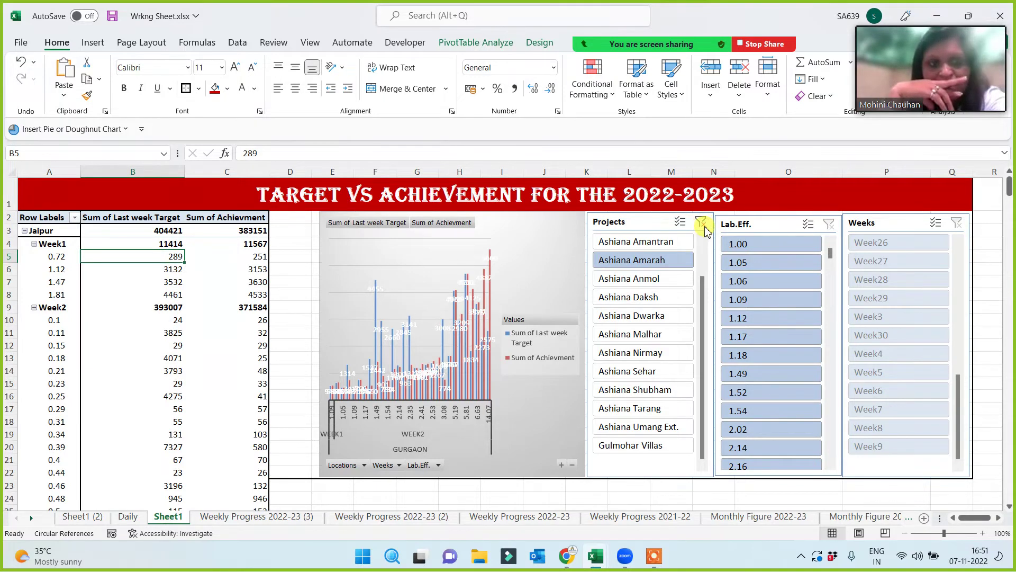
{"action": "left_click", "coordinate": [703, 225]}
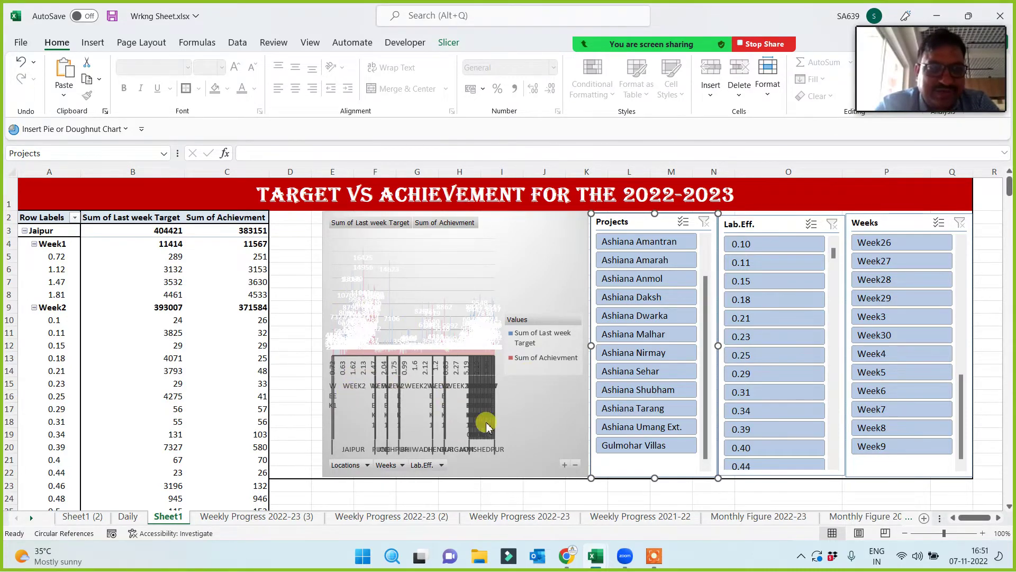
Widen the pivot chart by extending its left edge into column D, close to the pivot table.
{"action": "left_click", "coordinate": [325, 322]}
{"action": "left_click_drag", "start_coordinate": [323, 344], "coordinate": [310, 344]}
{"action": "left_click_drag", "start_coordinate": [310, 344], "coordinate": [273, 343]}
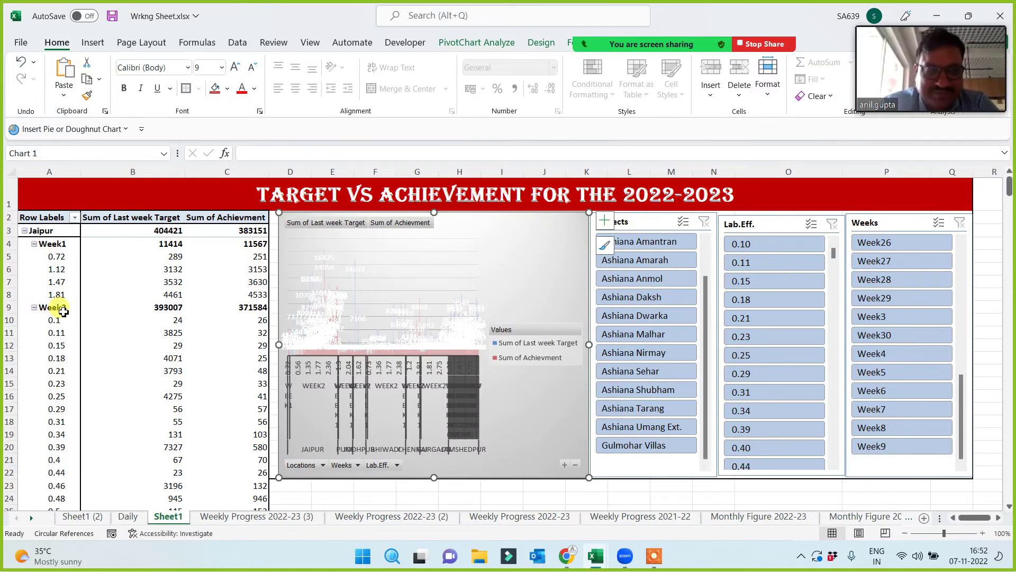
Show the PivotTable field list and remove the Weeks field from the pivot table's rows.
{"action": "left_click", "coordinate": [26, 382]}
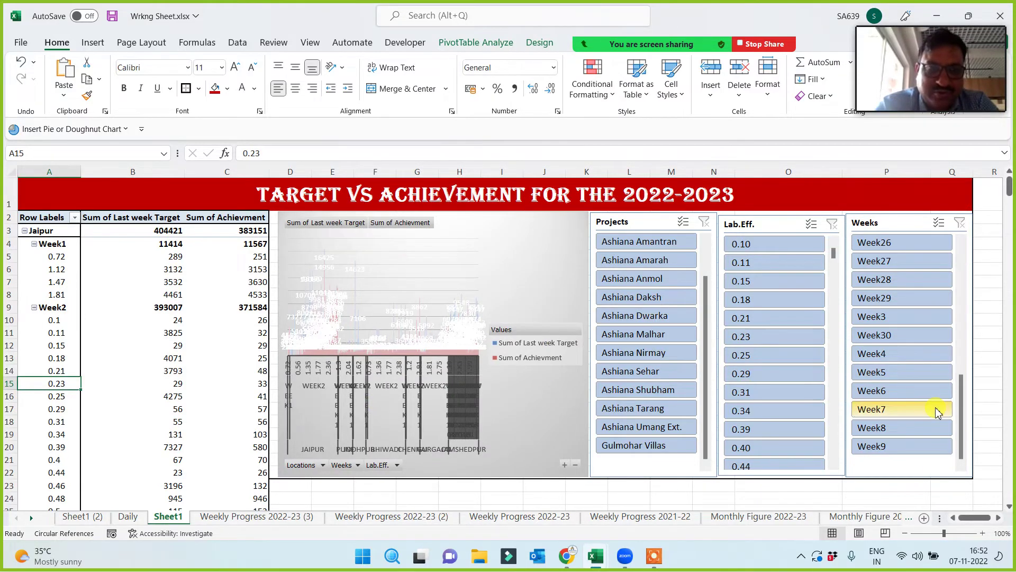
{"action": "left_click", "coordinate": [476, 43]}
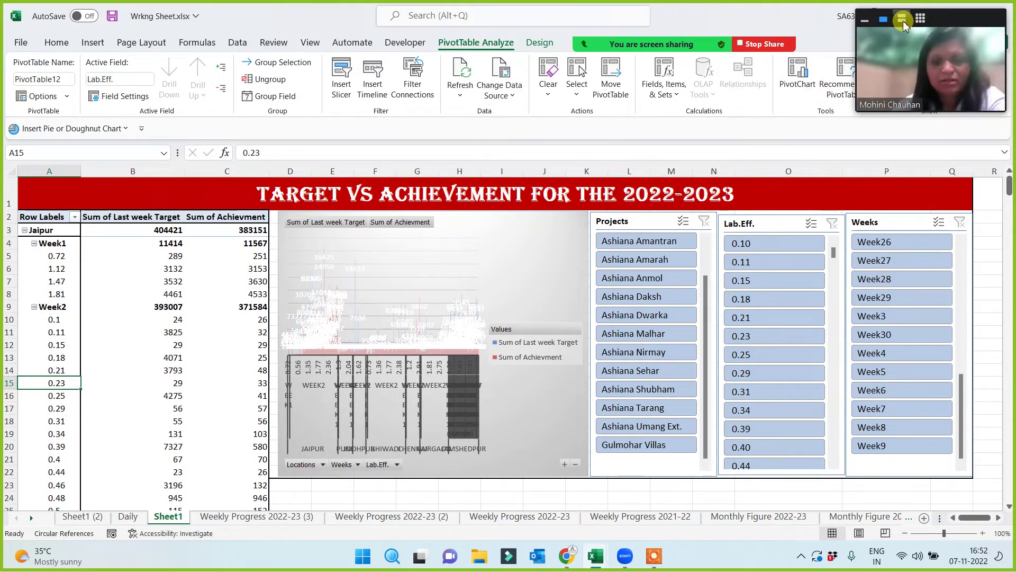
{"action": "left_click_drag", "start_coordinate": [953, 17], "coordinate": [709, 35]}
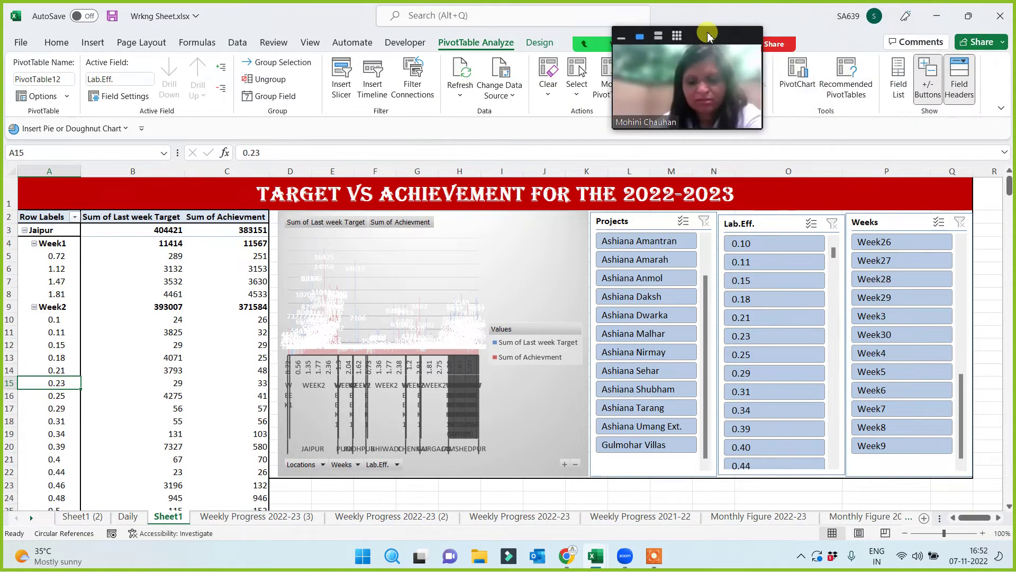
{"action": "left_click", "coordinate": [898, 79]}
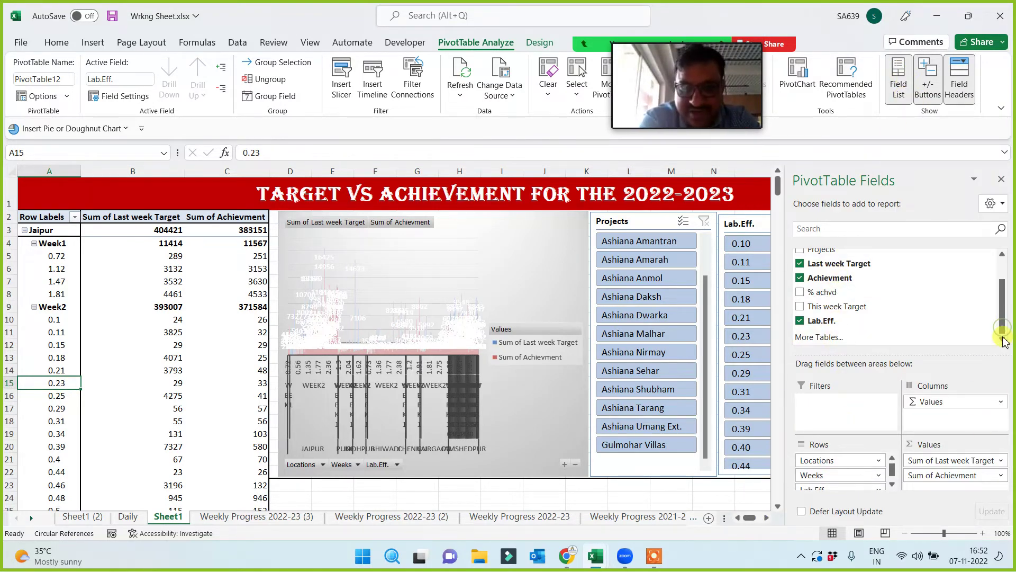
{"action": "scroll", "coordinate": [831, 466], "scroll_direction": "down", "scroll_amount": 2}
{"action": "left_click", "coordinate": [823, 479]}
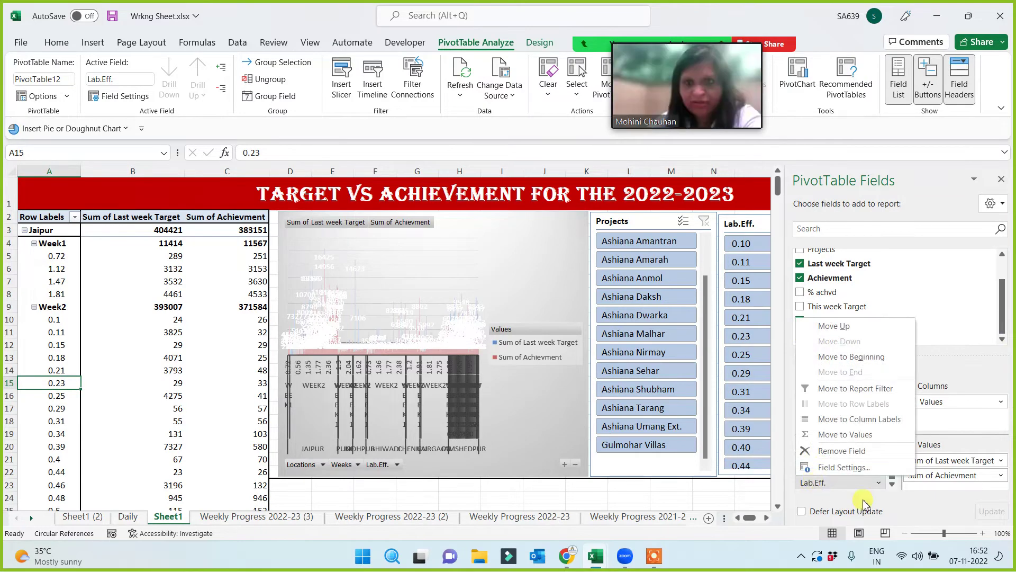
{"action": "left_click", "coordinate": [922, 499]}
{"action": "left_click", "coordinate": [827, 468]}
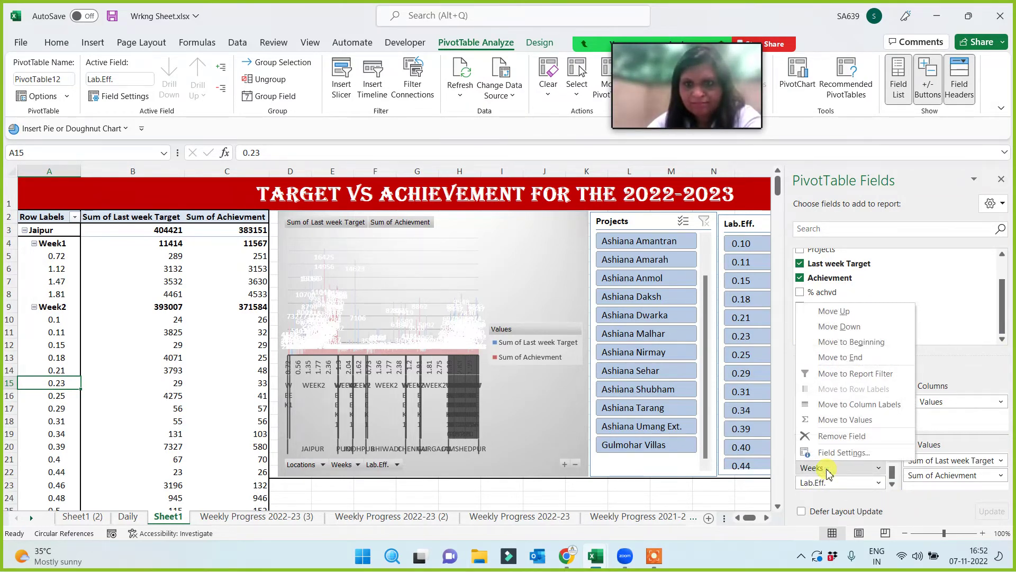
{"action": "left_click", "coordinate": [822, 436]}
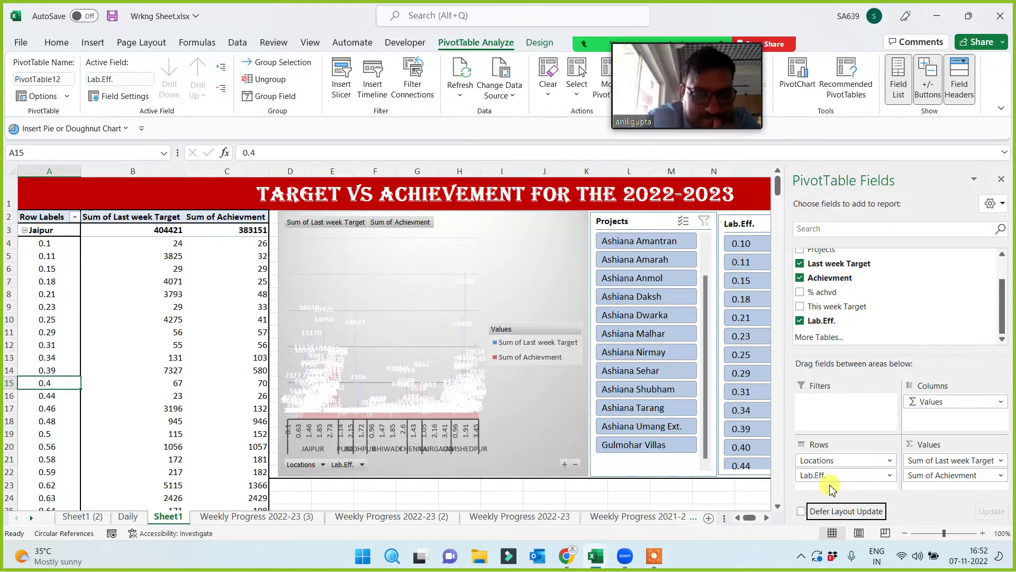
Close the PivotTable Fields pane so that all three slicers have room on the dashboard.
{"action": "left_click", "coordinate": [628, 498]}
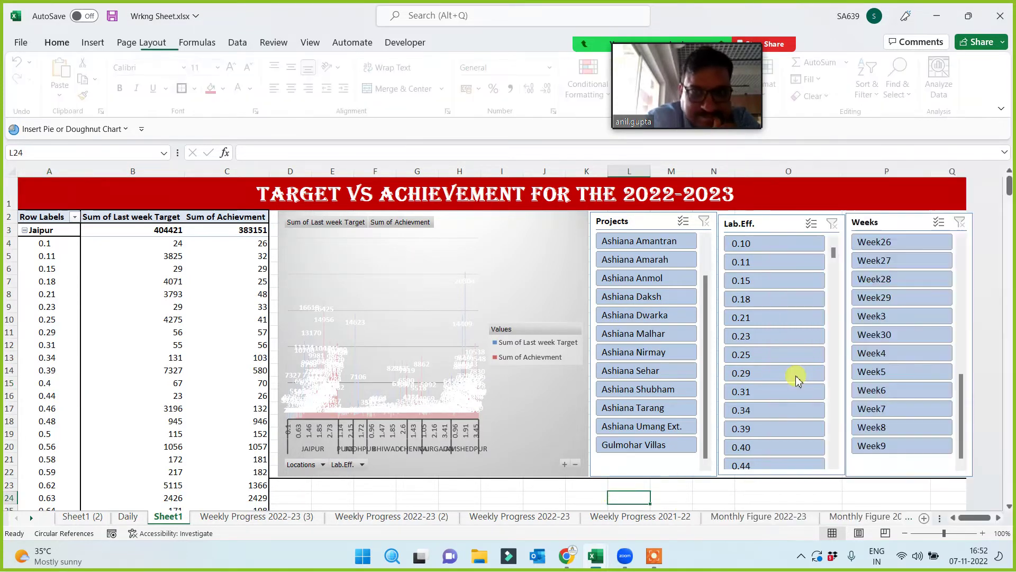
{"action": "left_click", "coordinate": [535, 499]}
{"action": "key", "text": "Left"}
{"action": "key", "text": "Home"}
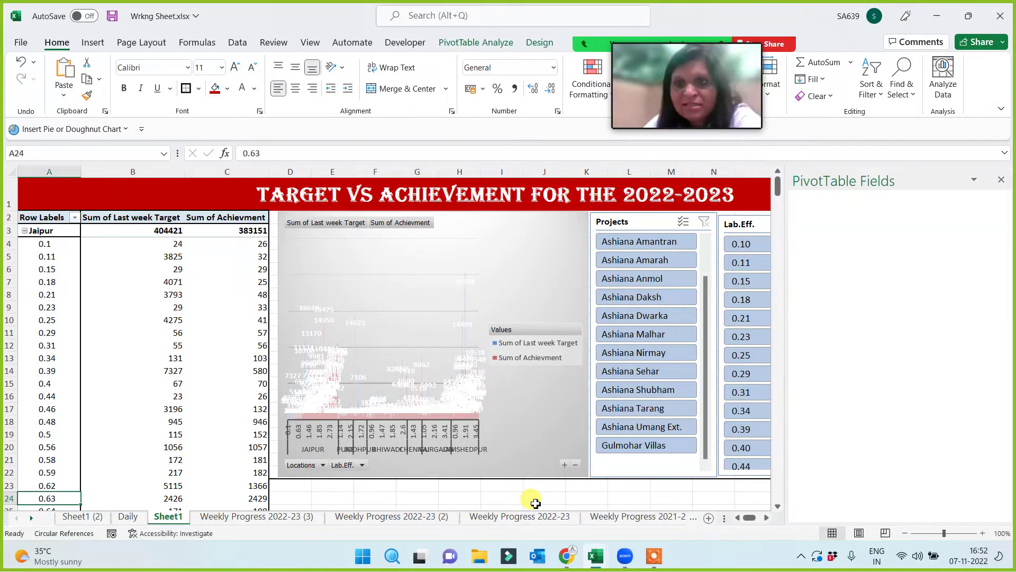
{"action": "left_click", "coordinate": [1000, 181]}
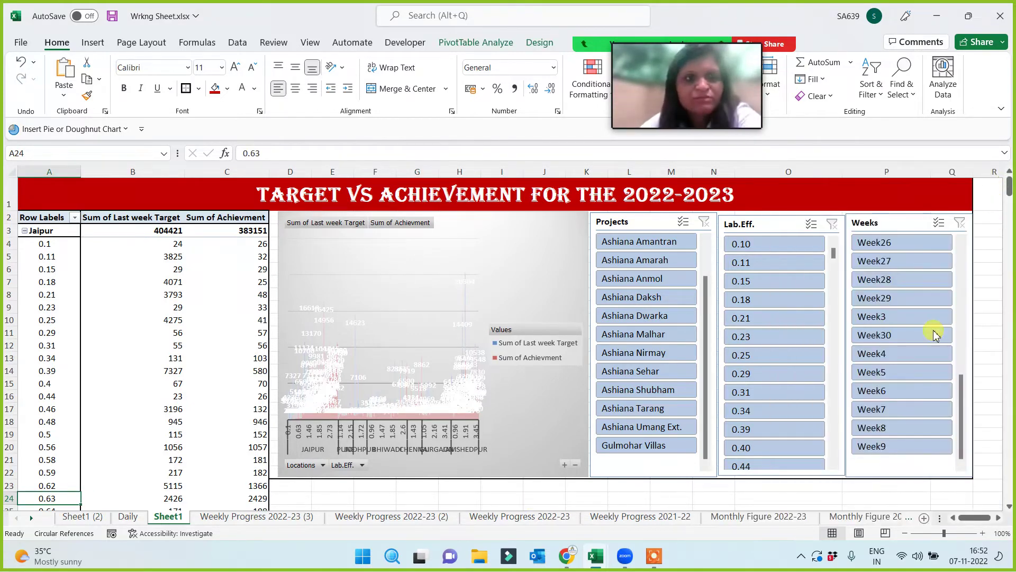
Filter the dashboard by Week7, Week4 and Week29 in turn to check the pivot table and chart.
{"action": "left_click", "coordinate": [885, 411]}
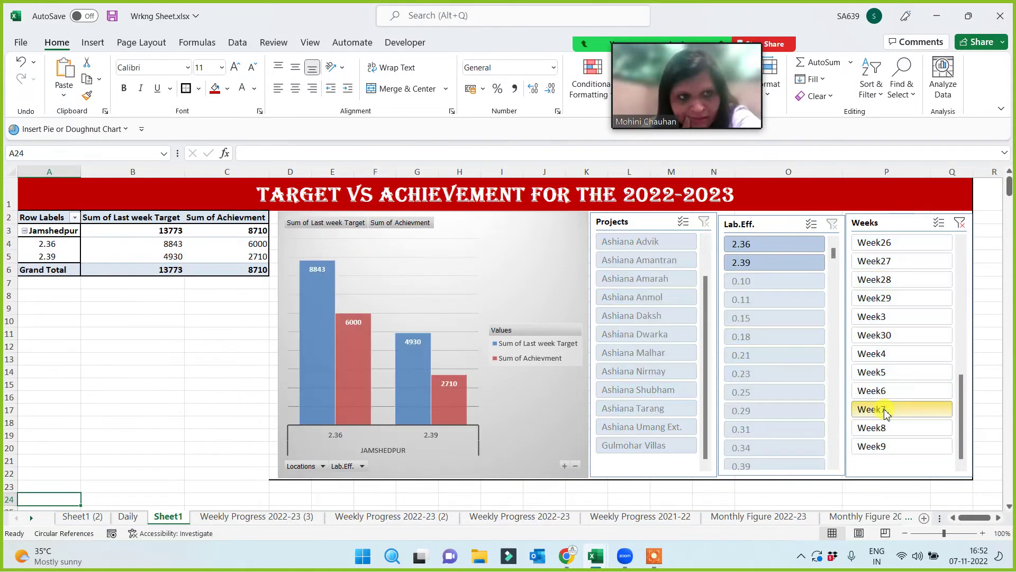
{"action": "left_click", "coordinate": [879, 353]}
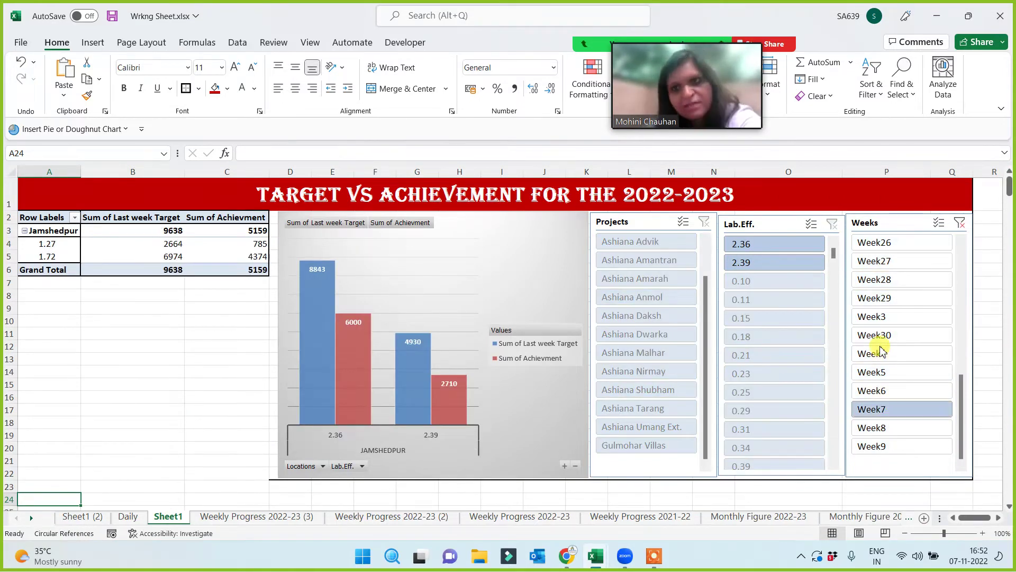
{"action": "left_click", "coordinate": [876, 299]}
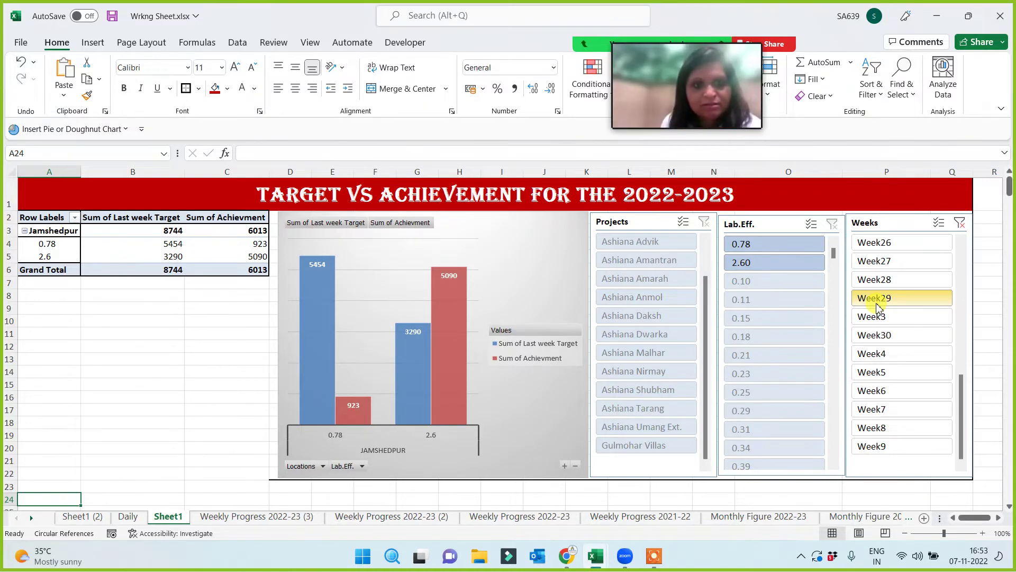
Check the Week29 figures for Ashiana Aditya and Ashiana Sehar in turn, and clear the Projects filter.
{"action": "left_click", "coordinate": [335, 437]}
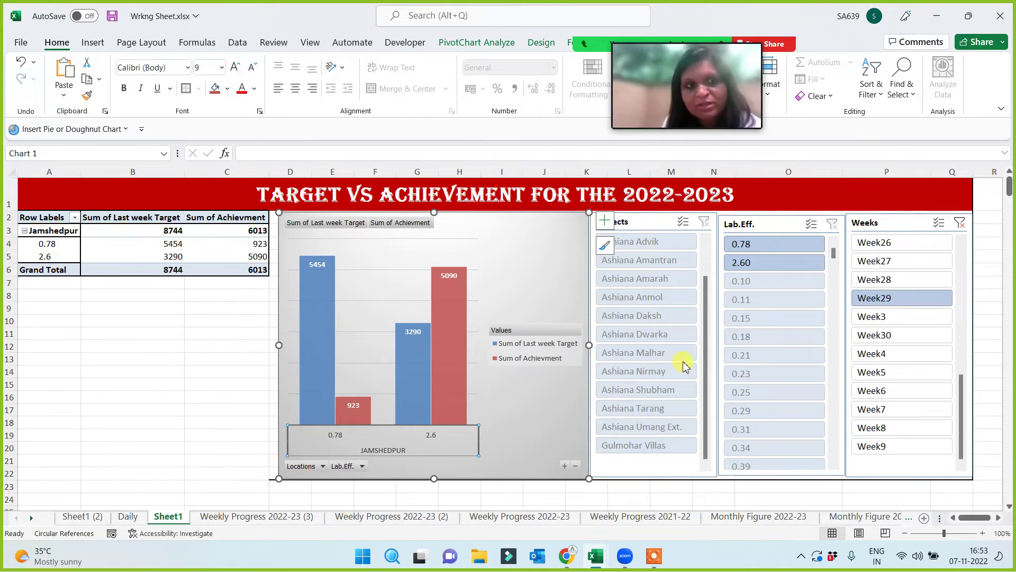
{"action": "left_click_drag", "start_coordinate": [707, 360], "coordinate": [708, 263]}
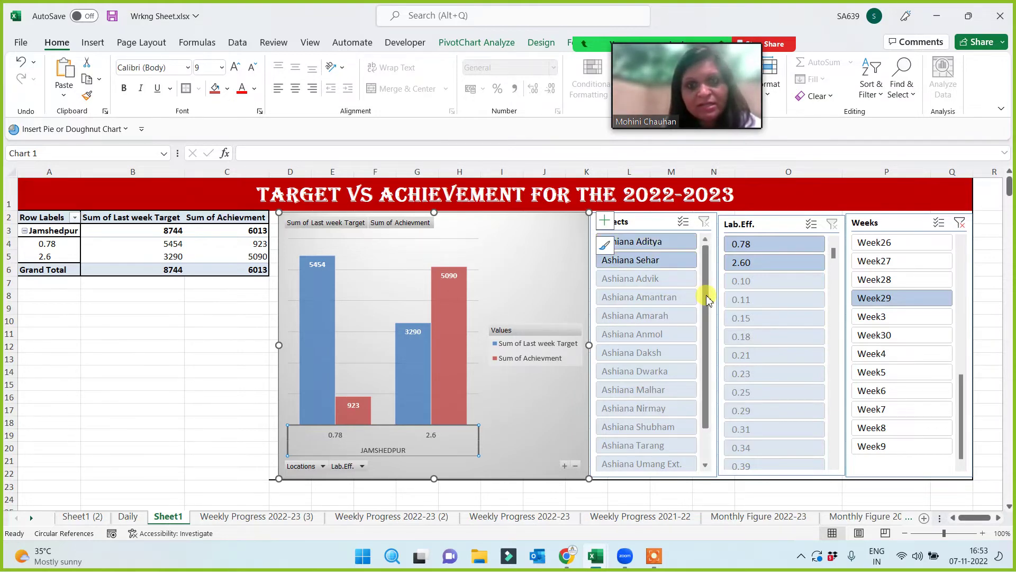
{"action": "left_click", "coordinate": [137, 337]}
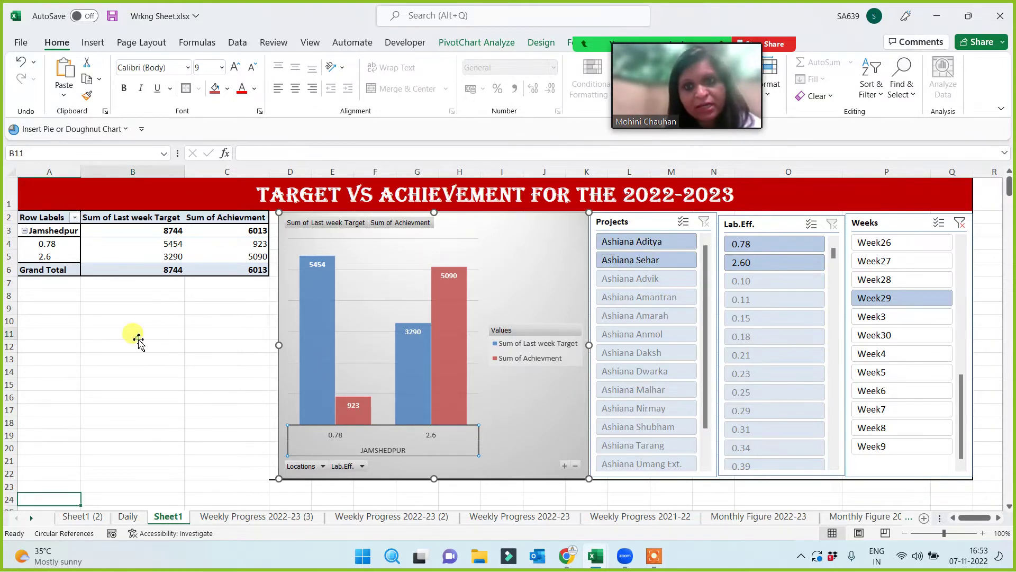
{"action": "left_click", "coordinate": [655, 243]}
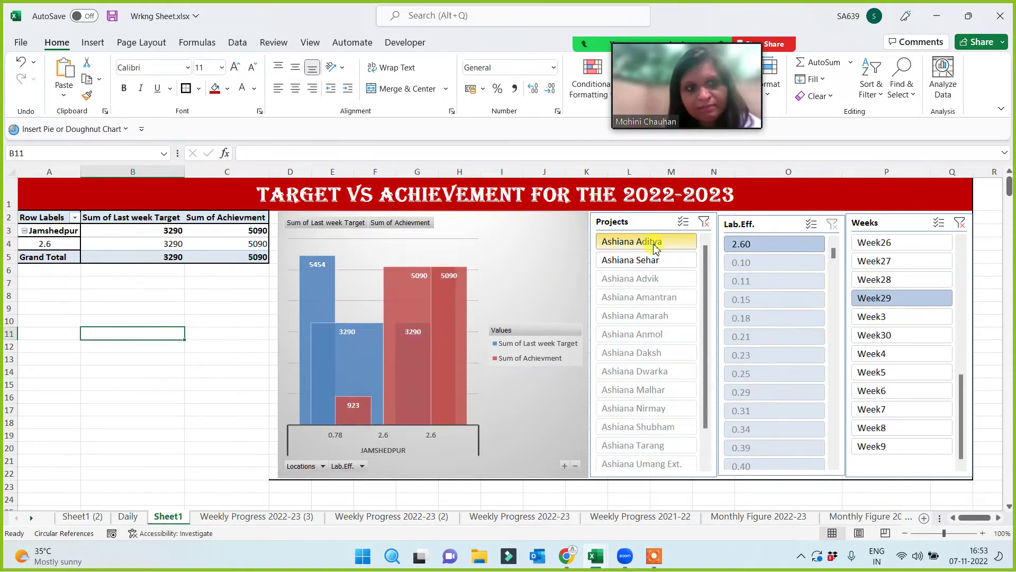
{"action": "left_click", "coordinate": [642, 260]}
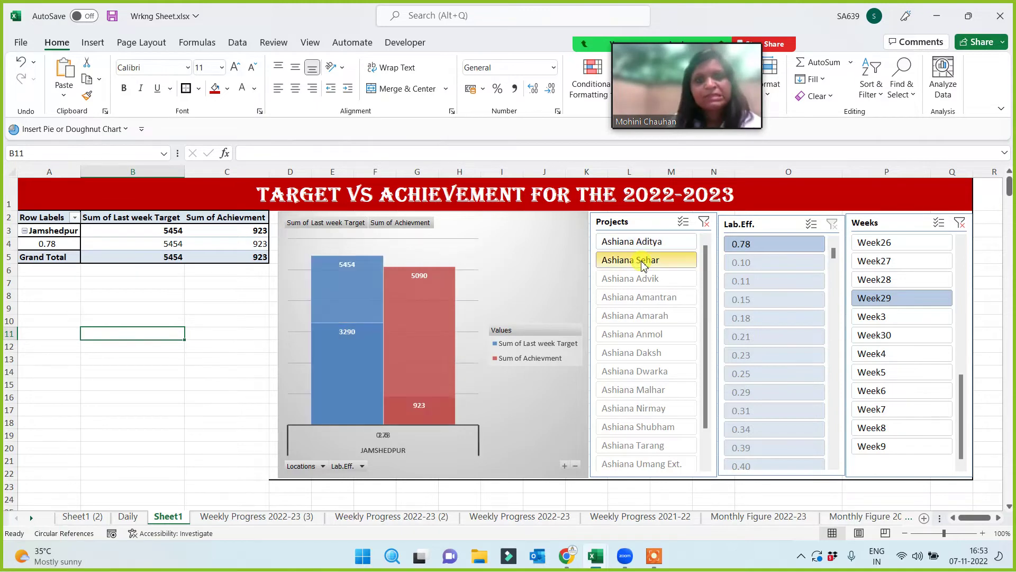
{"action": "left_click", "coordinate": [645, 244]}
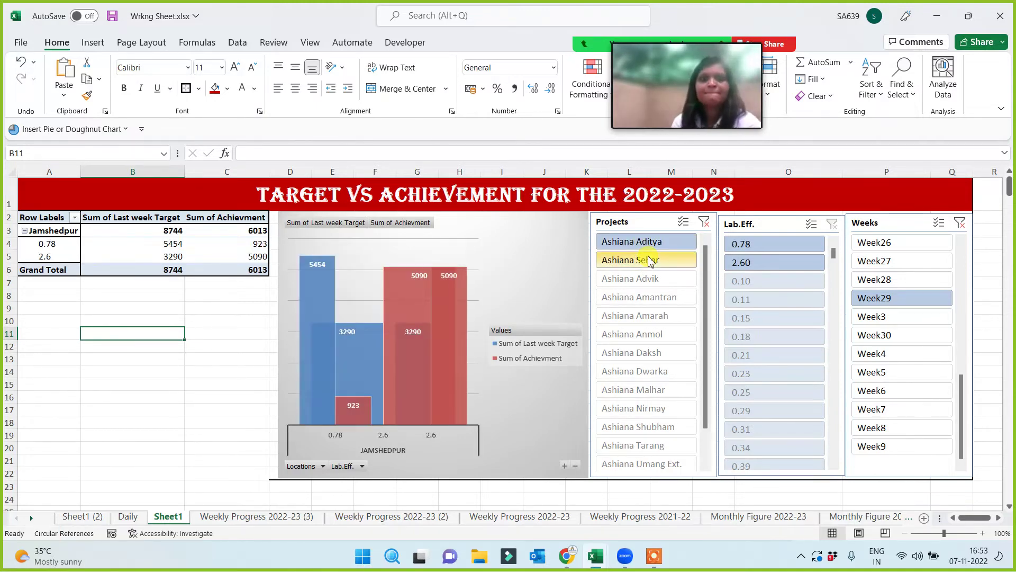
{"action": "left_click", "coordinate": [704, 222]}
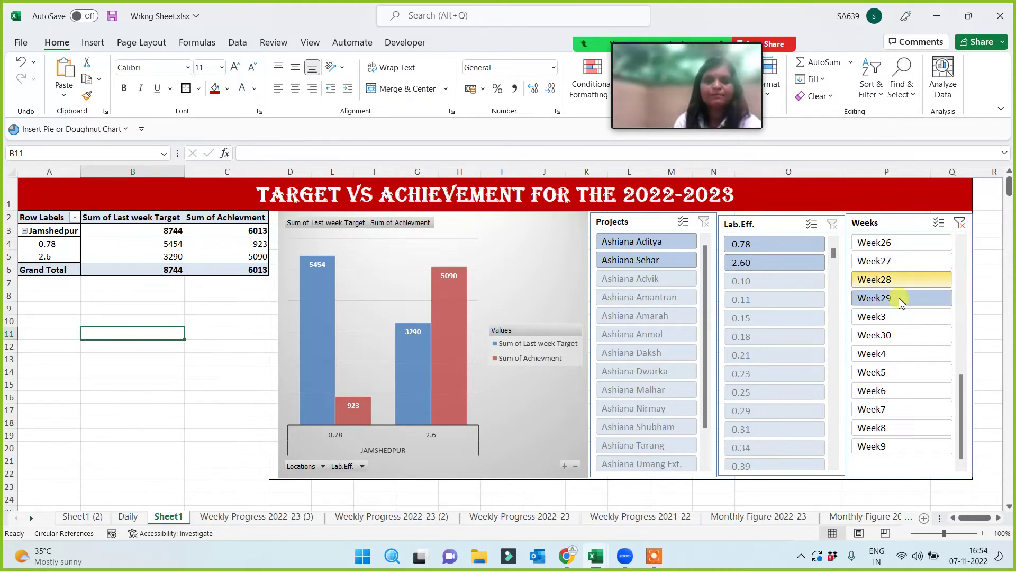
Check the figures for Week26 and Week6 in turn, clear the Weeks filter and deselect the slicer.
{"action": "left_click", "coordinate": [892, 244]}
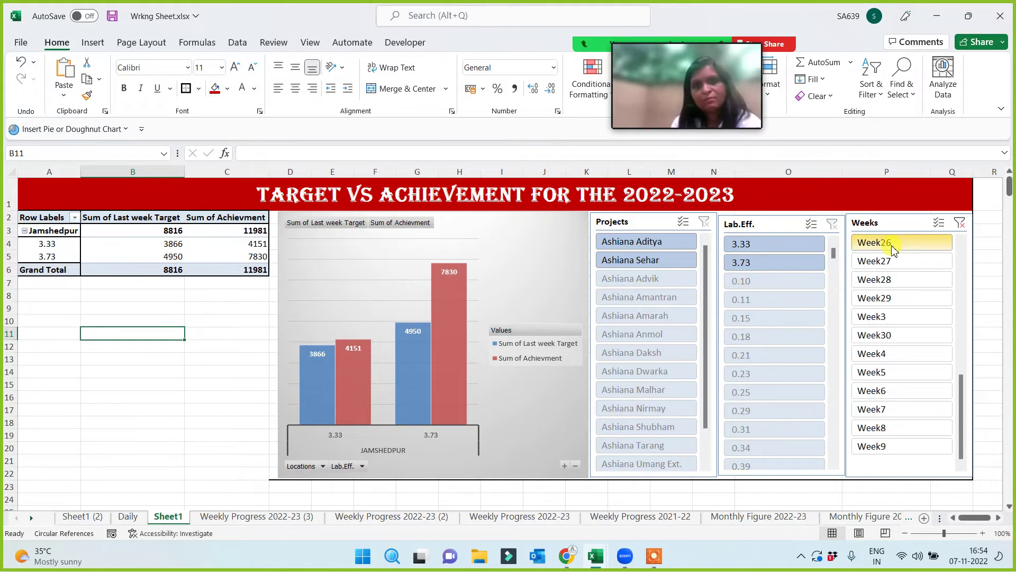
{"action": "left_click", "coordinate": [888, 394]}
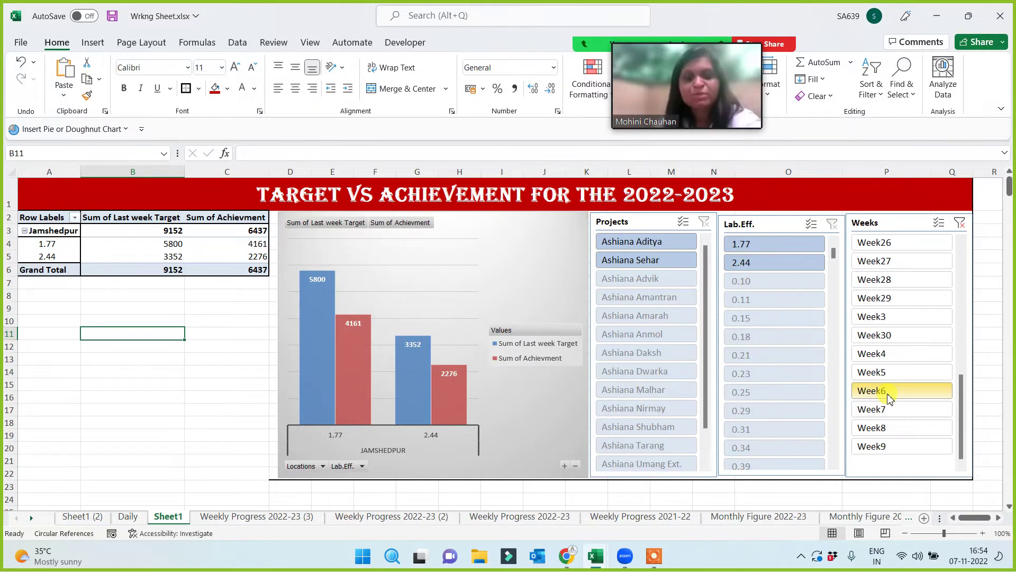
{"action": "left_click", "coordinate": [961, 225]}
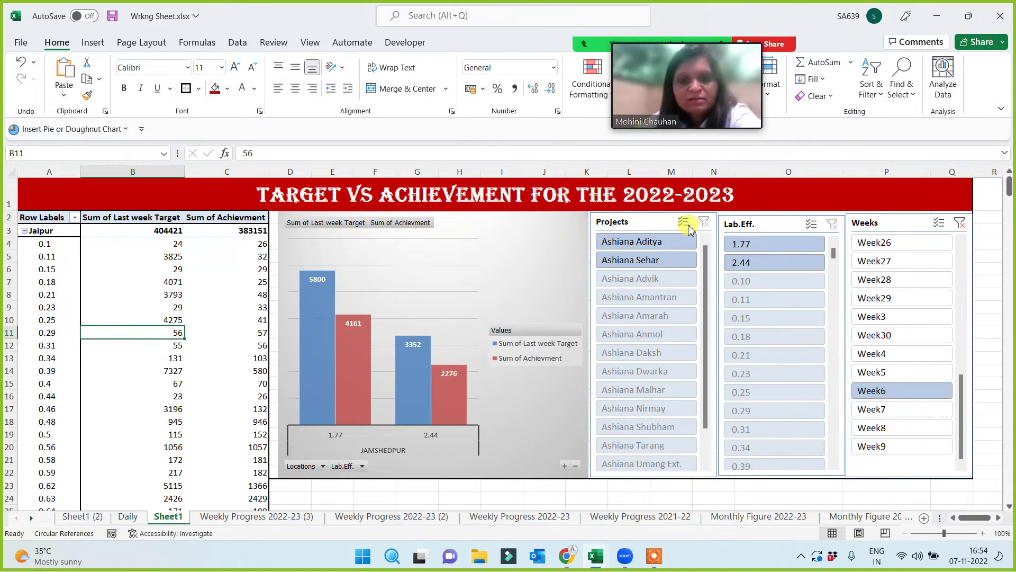
{"action": "left_click", "coordinate": [961, 223]}
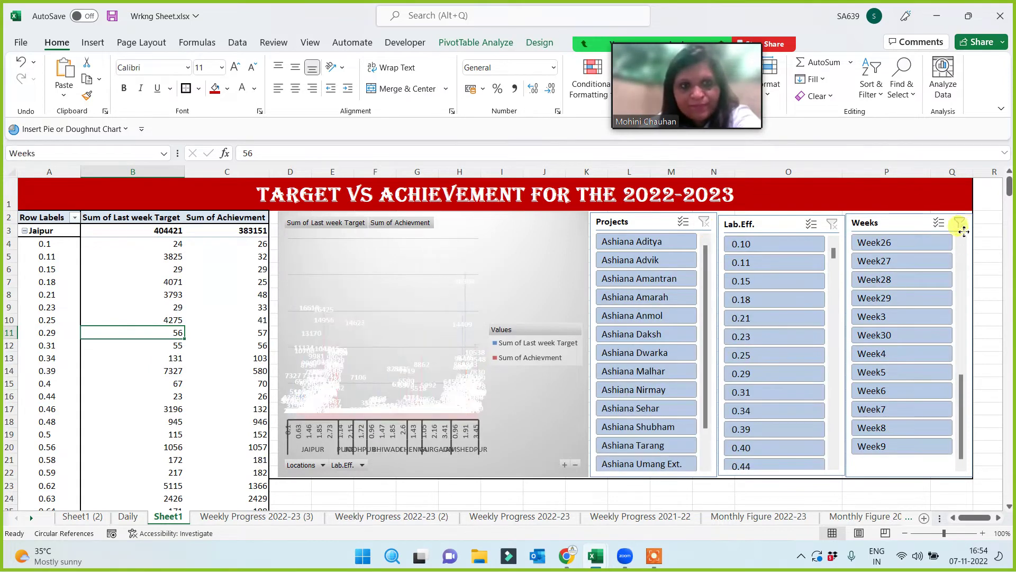
{"action": "left_click", "coordinate": [963, 228]}
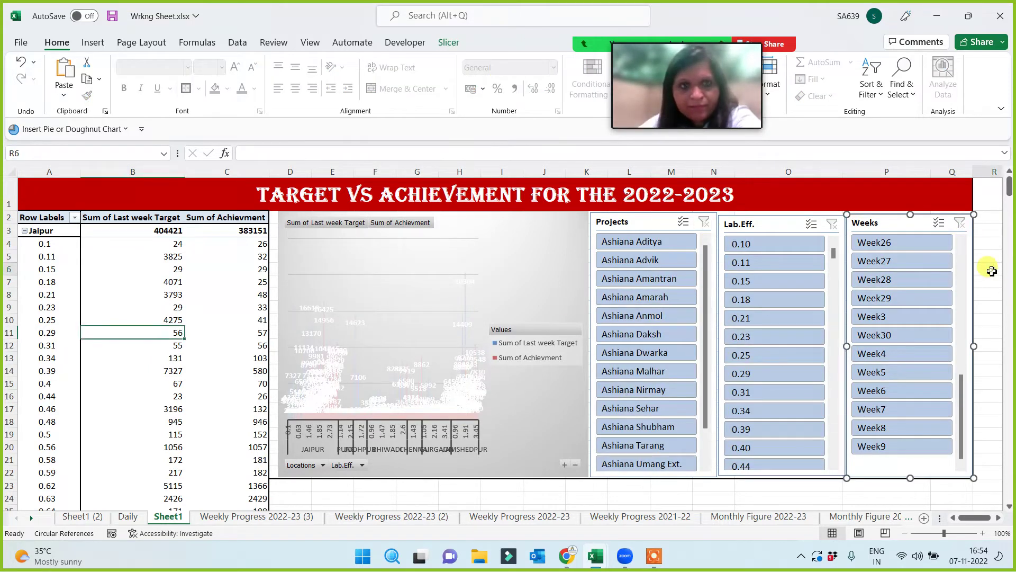
{"action": "left_click", "coordinate": [991, 268]}
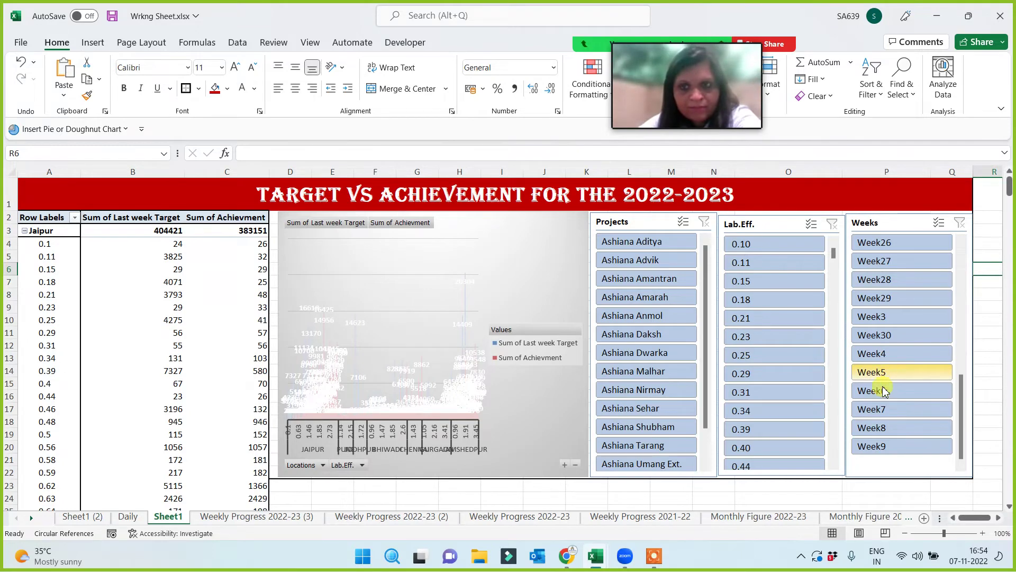
Compare target and achievement on the chart for Week4, Week5 and Week9 in turn.
{"action": "left_click", "coordinate": [875, 358]}
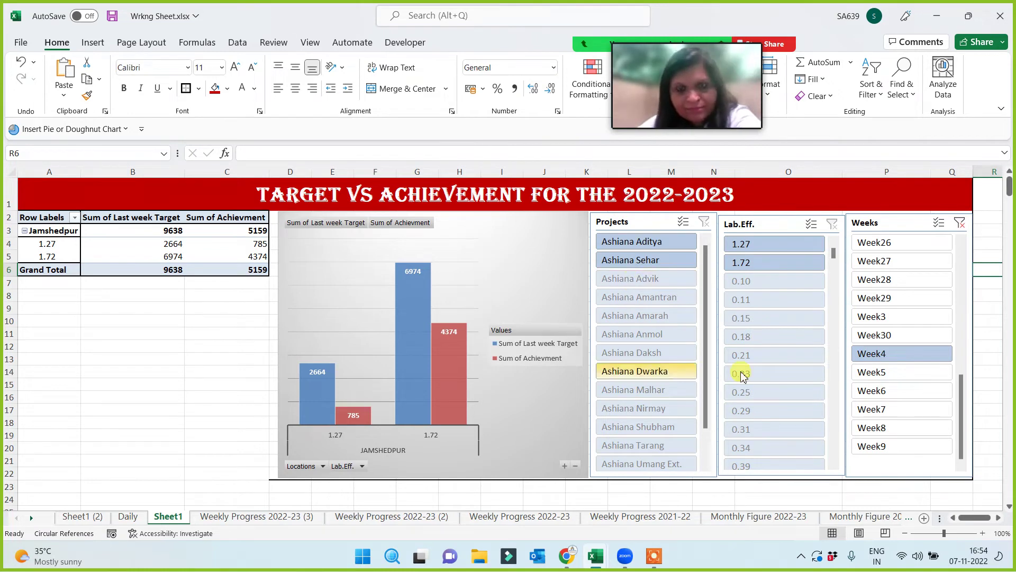
{"action": "left_click", "coordinate": [876, 372]}
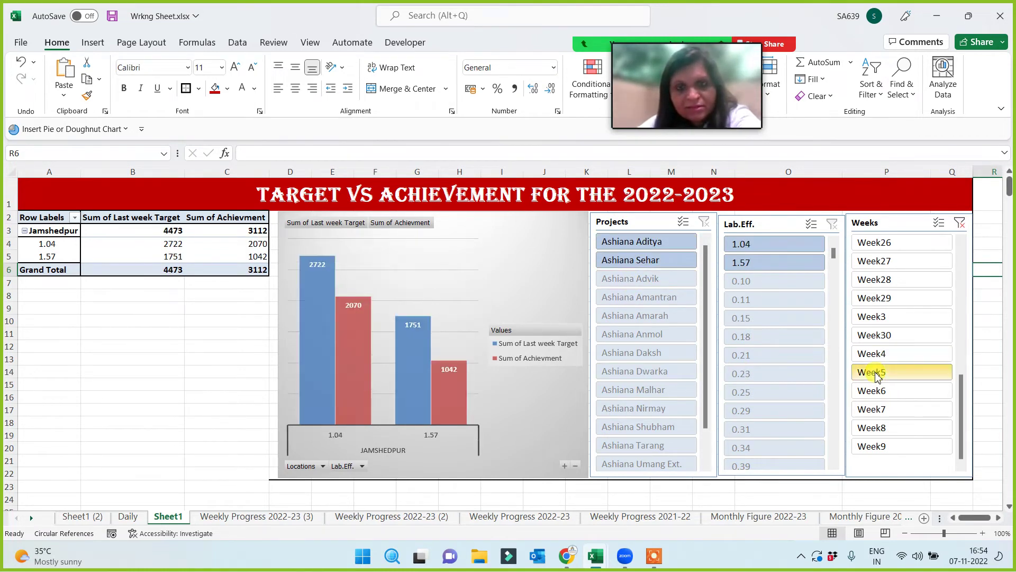
{"action": "left_click", "coordinate": [877, 447]}
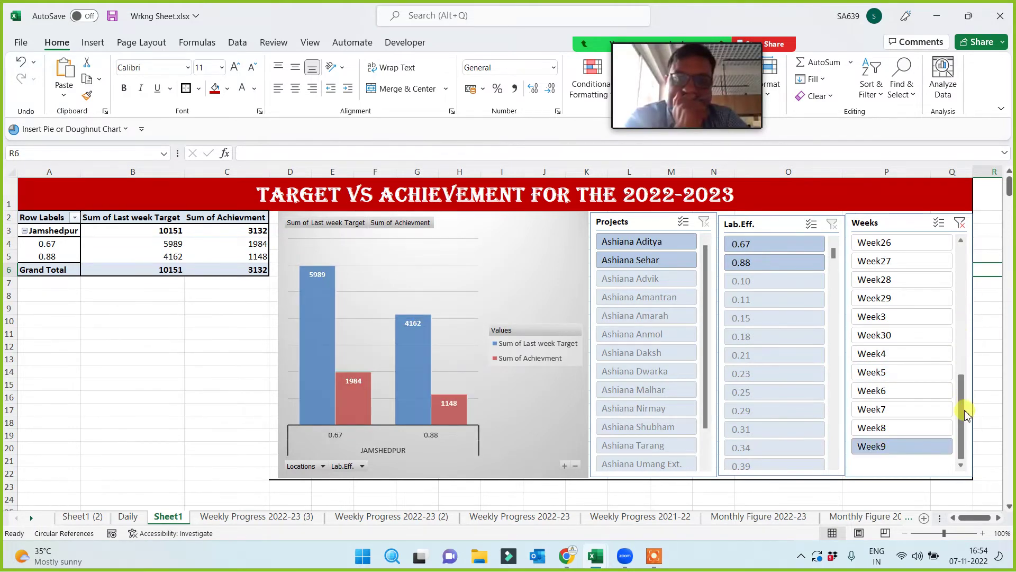
Look up the earlier weeks by filtering the dashboard by Week25, Week21, Week10 and Week1 in turn.
{"action": "scroll", "coordinate": [965, 244], "scroll_direction": "up", "scroll_amount": 5}
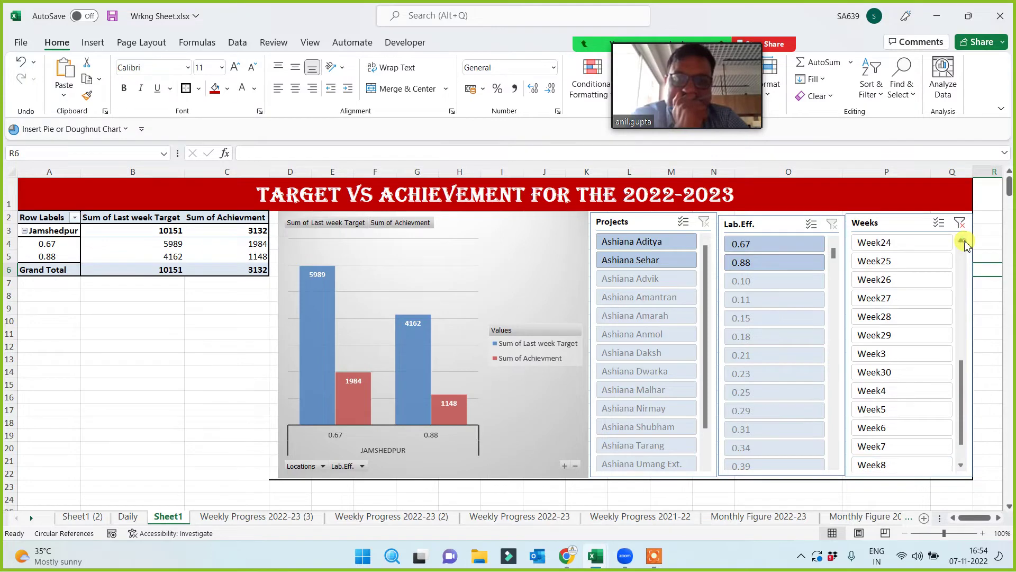
{"action": "left_click", "coordinate": [965, 244]}
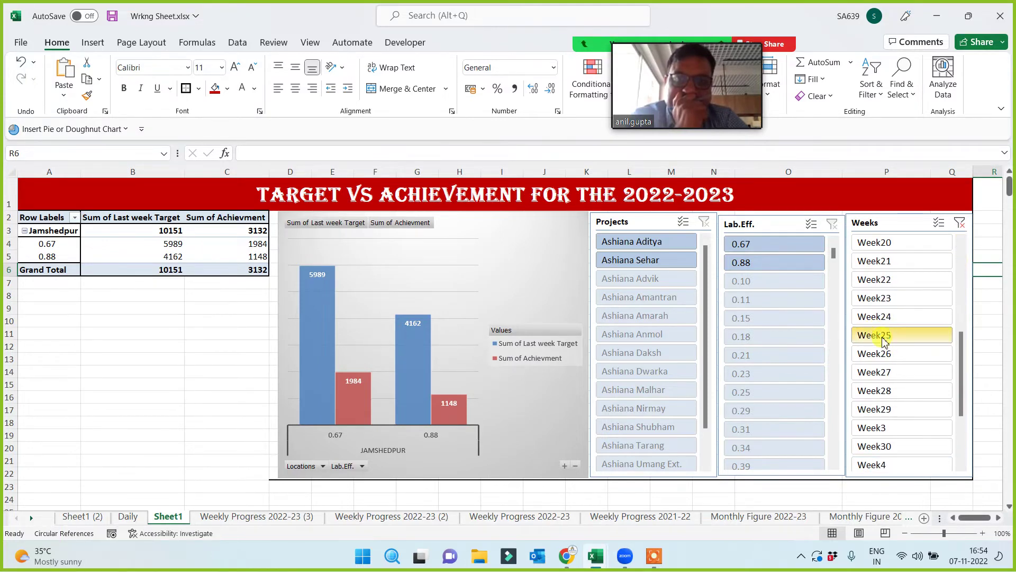
{"action": "left_click", "coordinate": [882, 337]}
{"action": "left_click", "coordinate": [889, 259]}
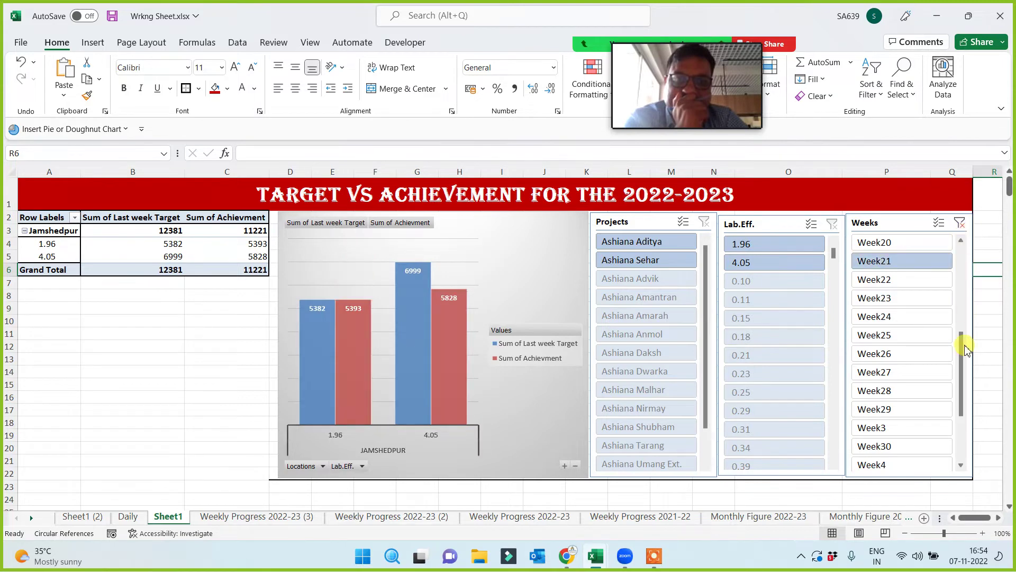
{"action": "left_click_drag", "start_coordinate": [964, 349], "coordinate": [962, 246]}
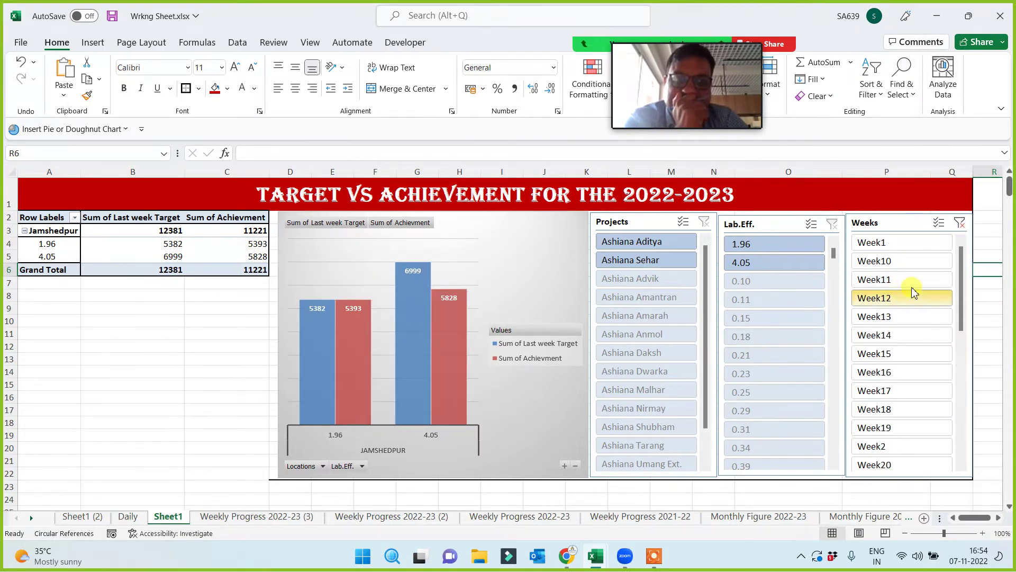
{"action": "left_click", "coordinate": [891, 262]}
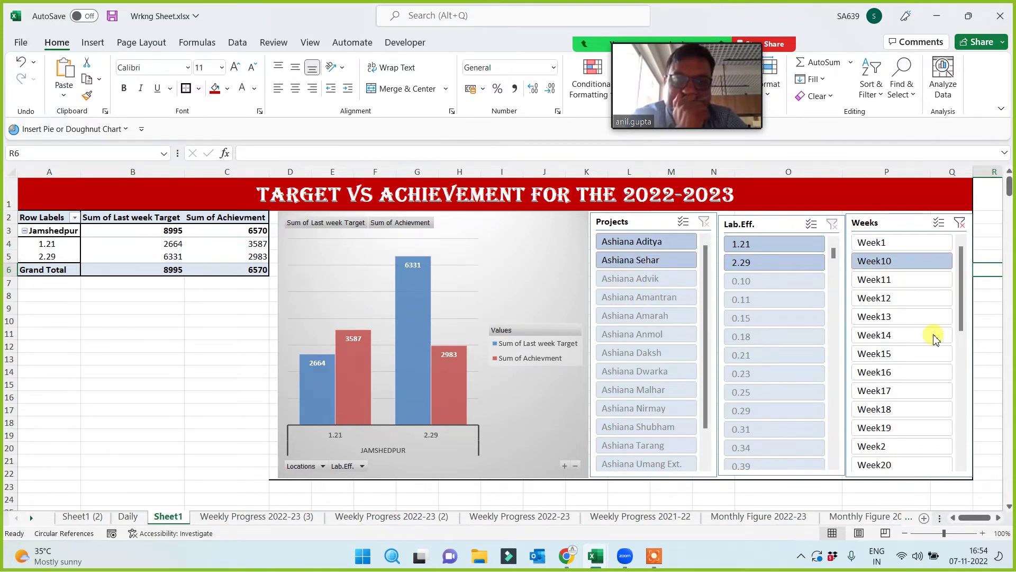
{"action": "left_click", "coordinate": [878, 243]}
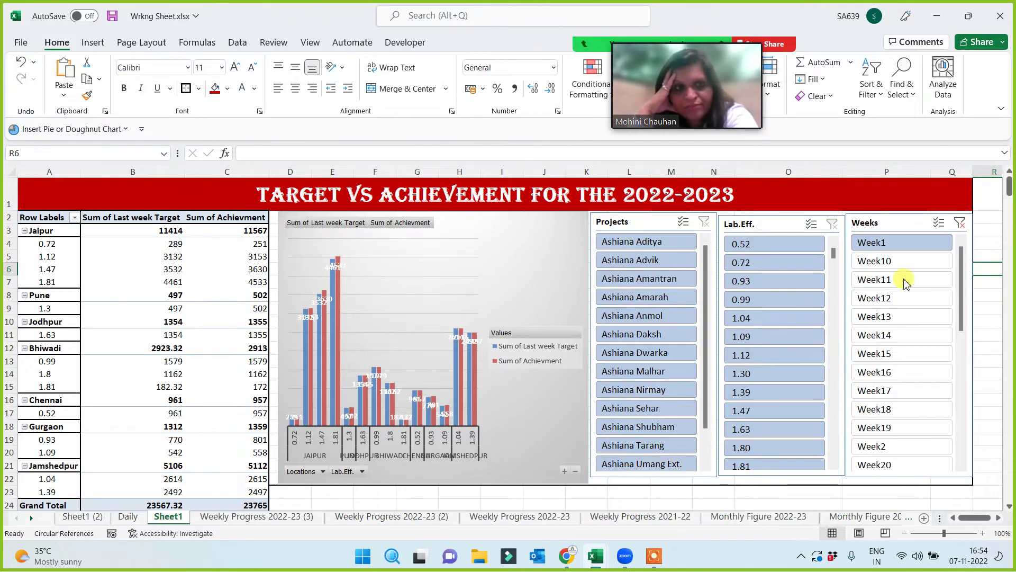
Check the target and achievement figures for Week10 and clear the Weeks filter.
{"action": "left_click", "coordinate": [883, 261]}
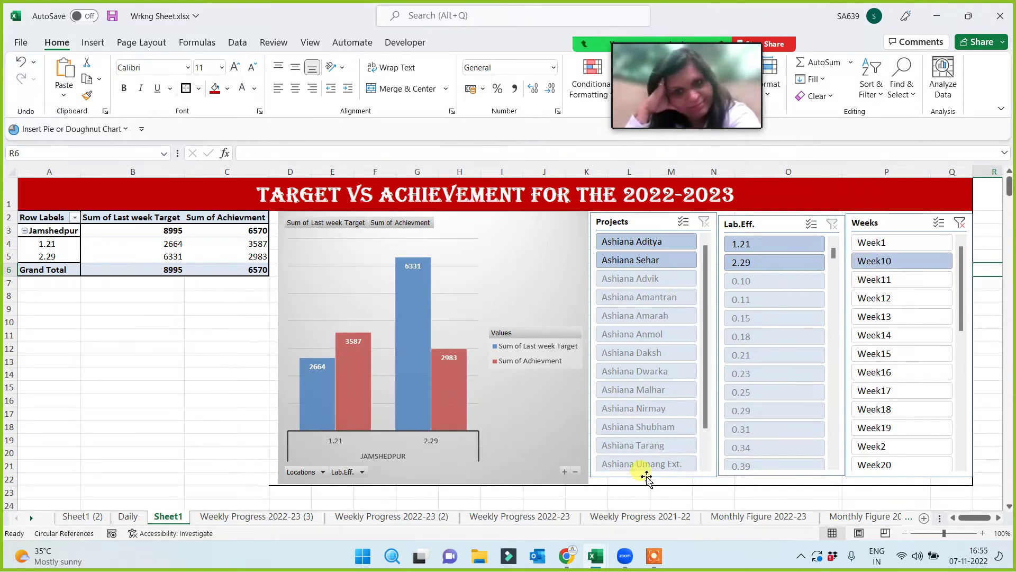
{"action": "left_click", "coordinate": [959, 224]}
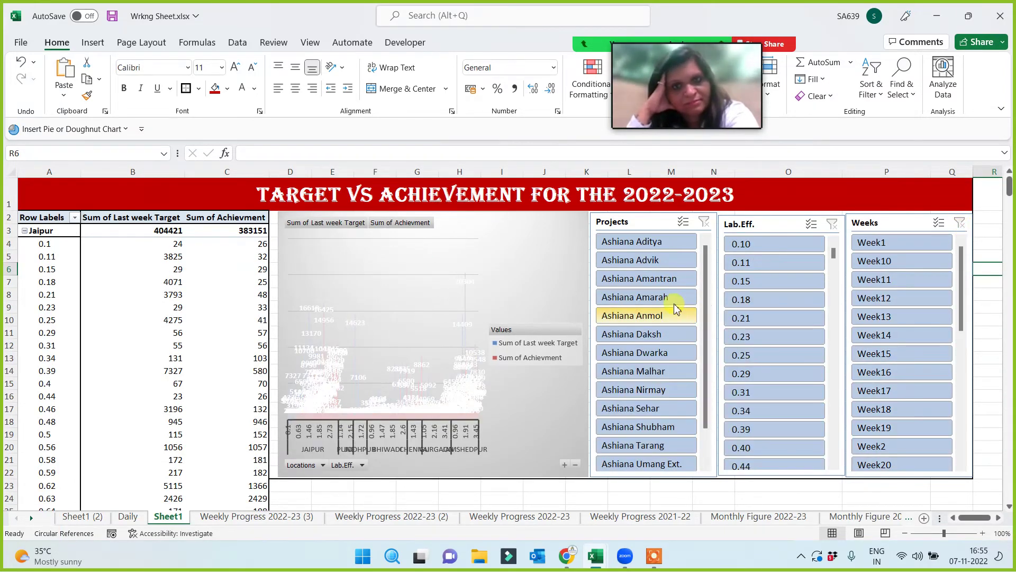
Filter the dashboard by the projects Ashiana Anmol, Ashiana Dwarka and Ashiana Sehar together.
{"action": "left_click", "coordinate": [629, 317]}
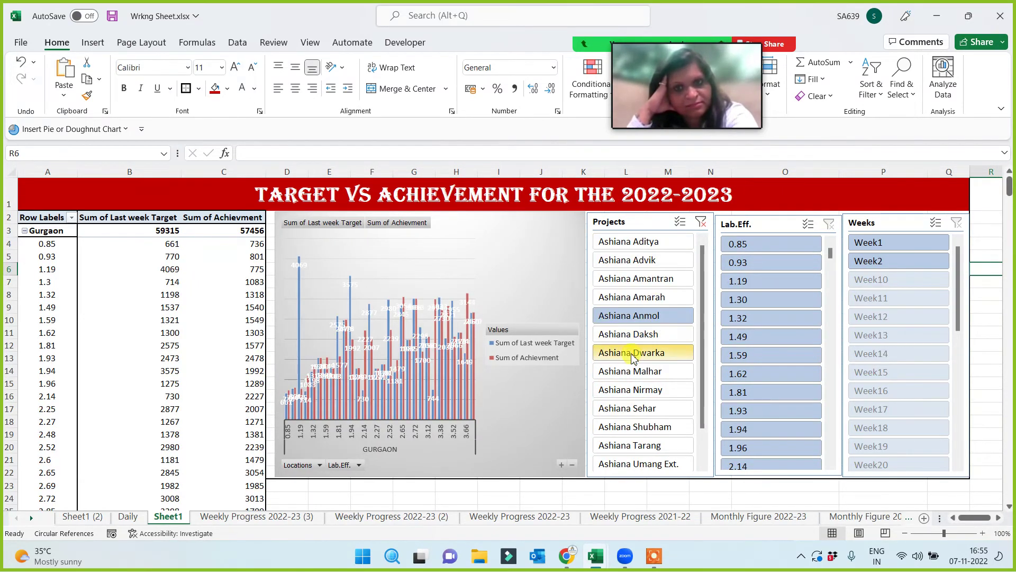
{"action": "left_click", "coordinate": [633, 355], "text": "ctrl"}
{"action": "left_click", "coordinate": [629, 407], "text": "ctrl"}
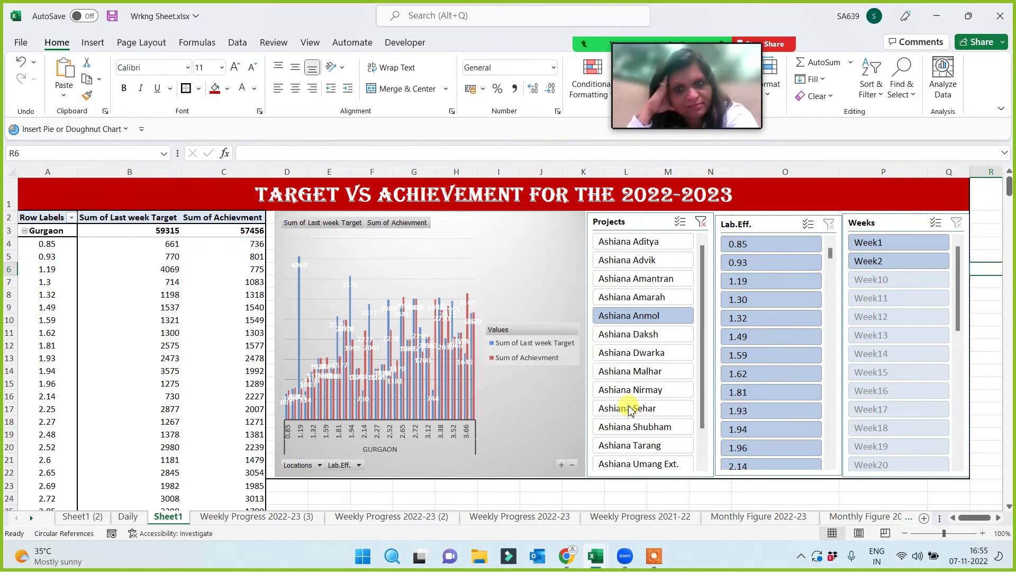
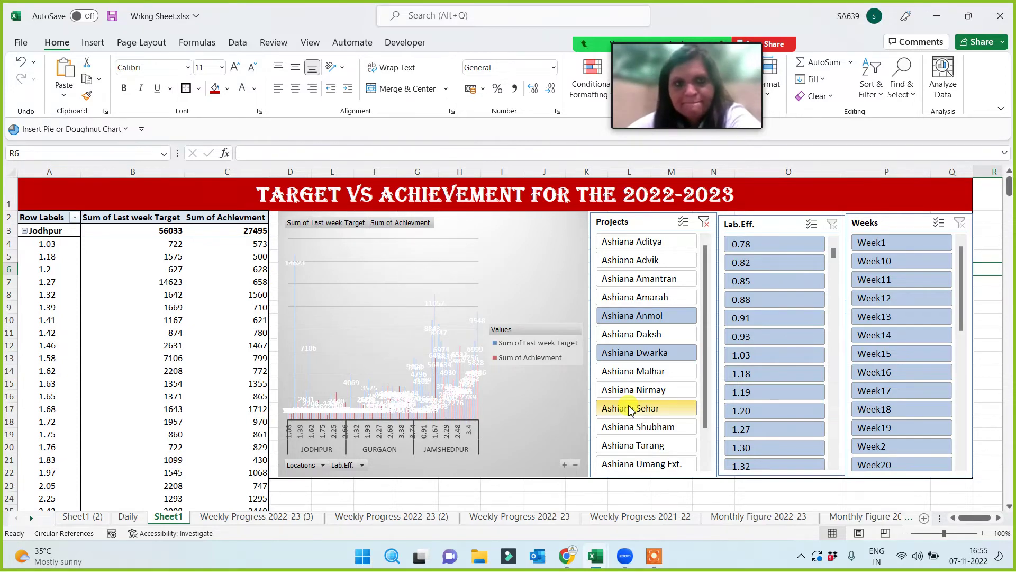
{"action": "left_click", "coordinate": [630, 410]}
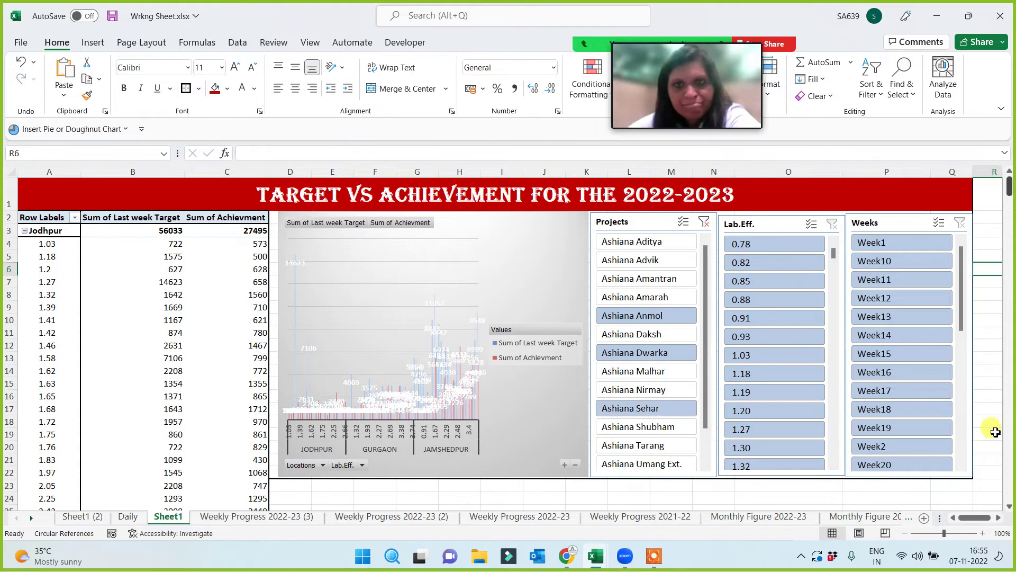
Check Week16, clear the Projects filter and filter the dashboard by Week13.
{"action": "left_click", "coordinate": [874, 372]}
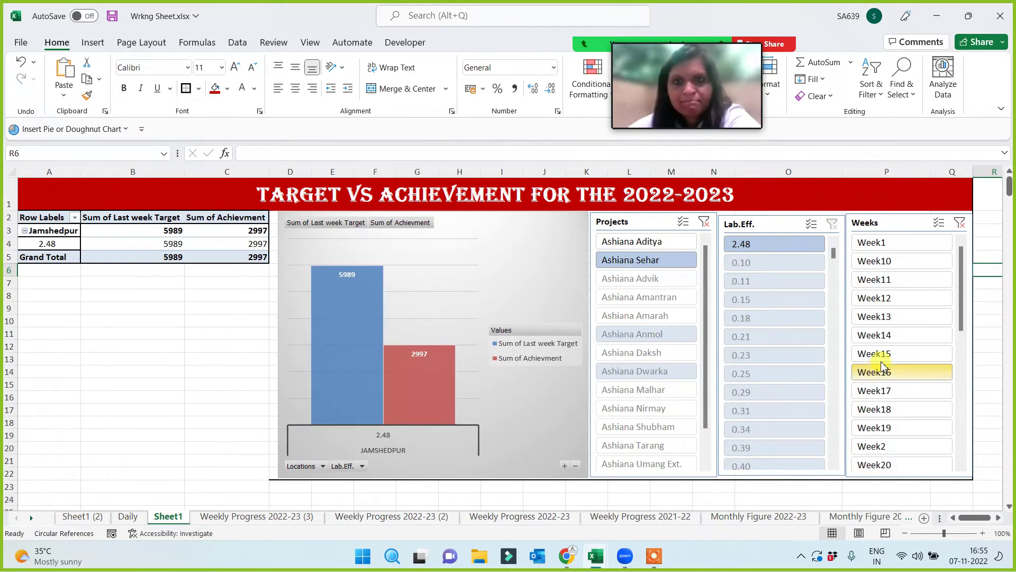
{"action": "left_click", "coordinate": [706, 223]}
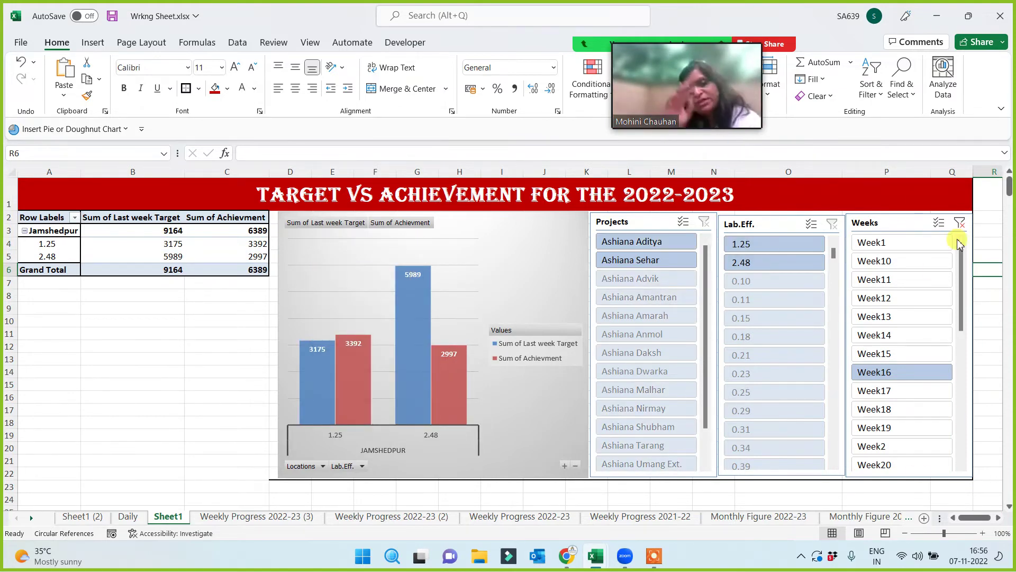
{"action": "left_click", "coordinate": [882, 318]}
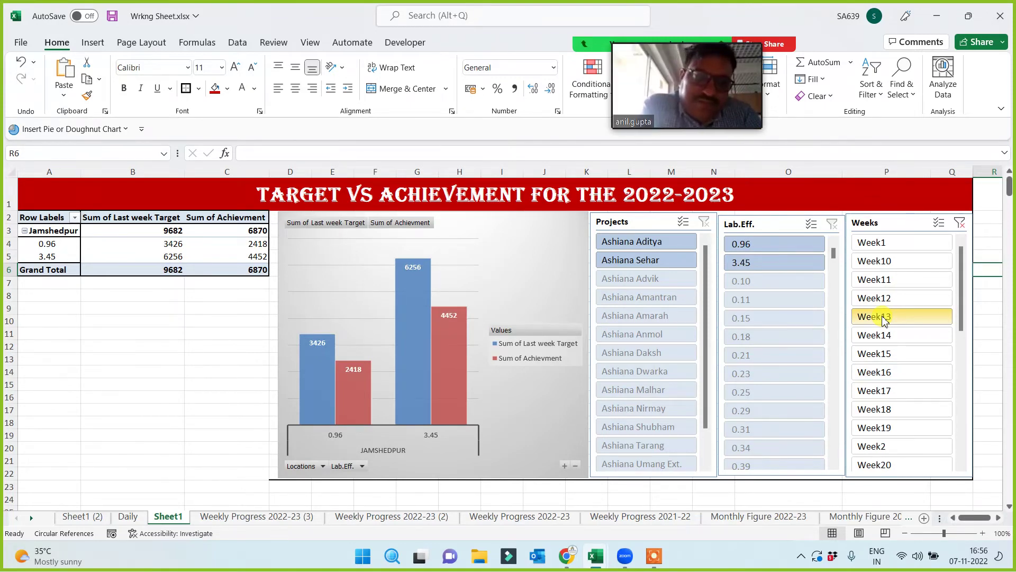
{"action": "left_click", "coordinate": [423, 338]}
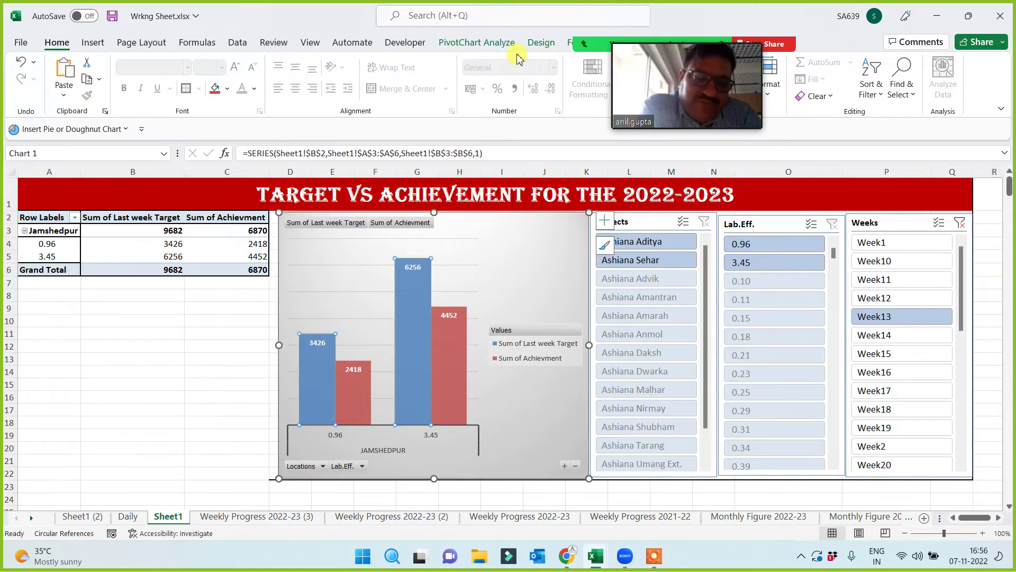
{"action": "left_click_drag", "start_coordinate": [625, 81], "coordinate": [965, 24]}
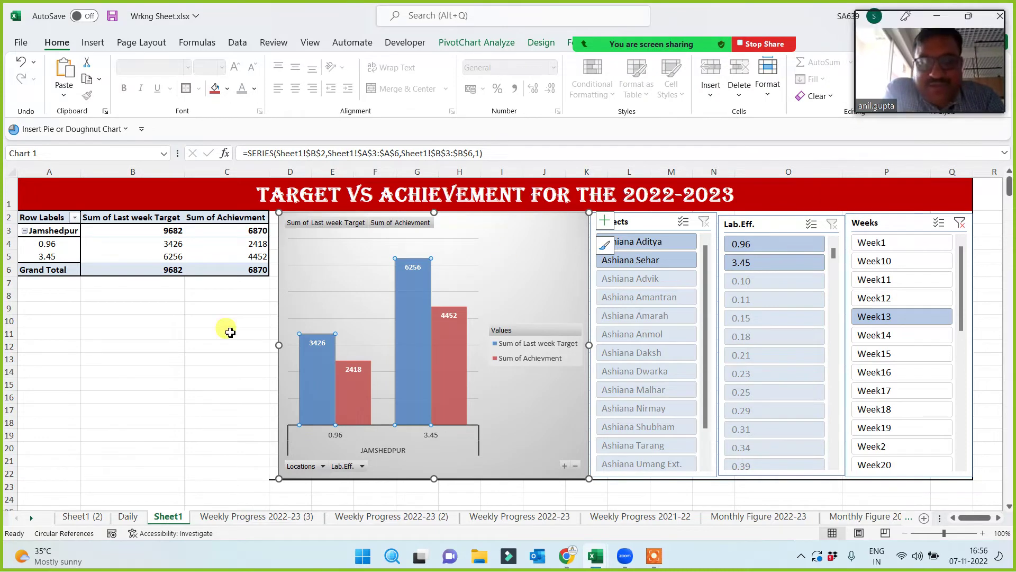
{"action": "left_click", "coordinate": [109, 398]}
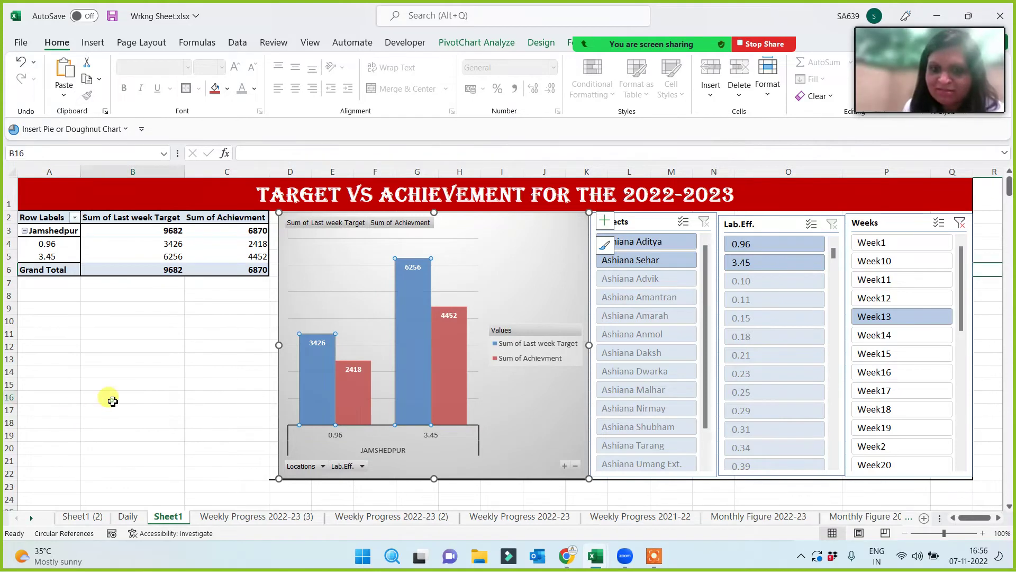
{"action": "left_click", "coordinate": [135, 385]}
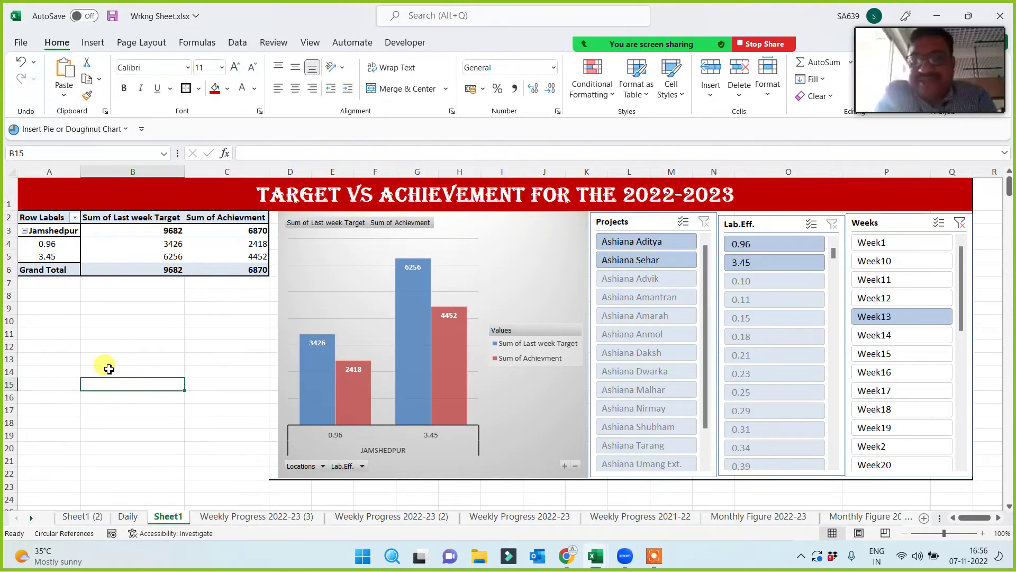
Copy the whole dashboard range A1:Q22 with the title, pivot table, chart and slicers.
{"action": "left_click", "coordinate": [70, 349]}
{"action": "key", "text": "Up"}
{"action": "key", "text": "Up"}
{"action": "key", "text": "Up"}
{"action": "key", "text": "Up"}
{"action": "key", "text": "Up"}
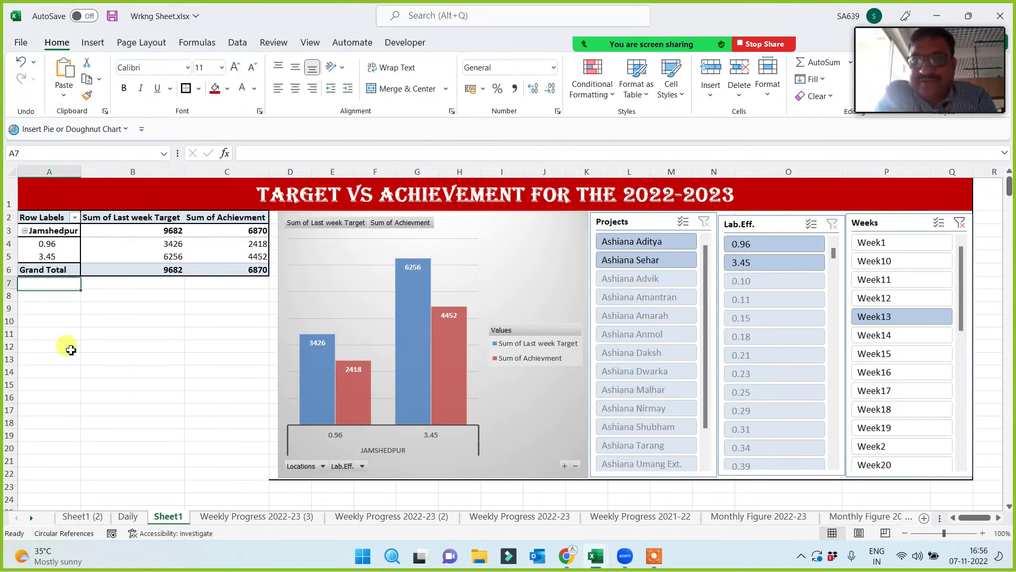
{"action": "key", "text": "Up"}
{"action": "key", "text": "Up"}
{"action": "key", "text": "Up"}
{"action": "key", "text": "Up"}
{"action": "key", "text": "Up"}
{"action": "key", "text": "Up"}
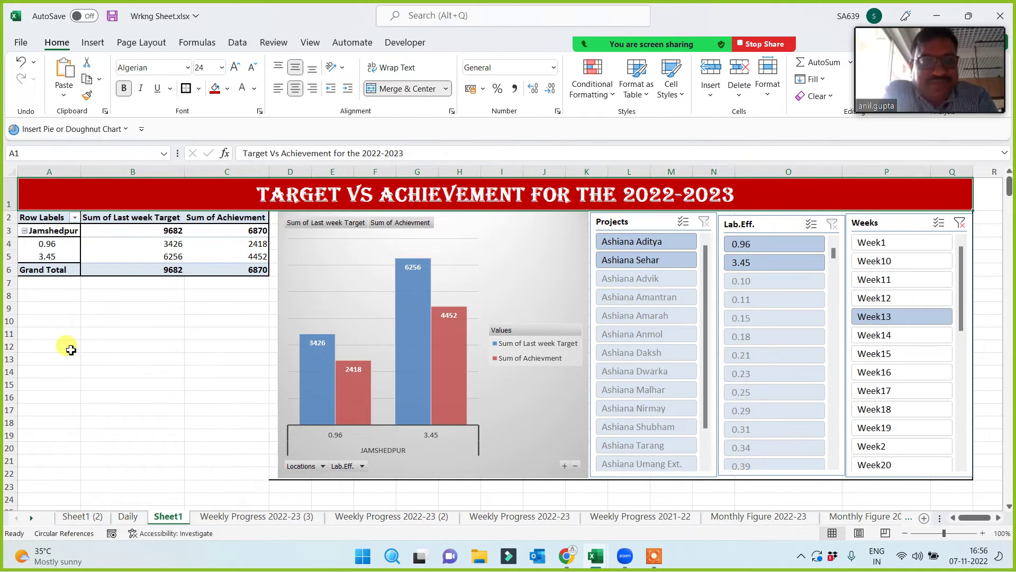
{"action": "key", "text": "shift+Down"}
{"action": "key", "text": "shift+Down"}
{"action": "key", "text": "shift+Down"}
{"action": "key", "text": "shift+Down"}
{"action": "key", "text": "shift+Down"}
{"action": "key", "text": "shift+Down"}
{"action": "key", "text": "shift+Down"}
{"action": "key", "text": "shift+Down"}
{"action": "key", "text": "shift+Down"}
{"action": "key", "text": "shift+Down"}
{"action": "key", "text": "shift+Down"}
{"action": "key", "text": "shift+Down"}
{"action": "key", "text": "shift+Down"}
{"action": "key", "text": "shift+Down"}
{"action": "key", "text": "shift+Down"}
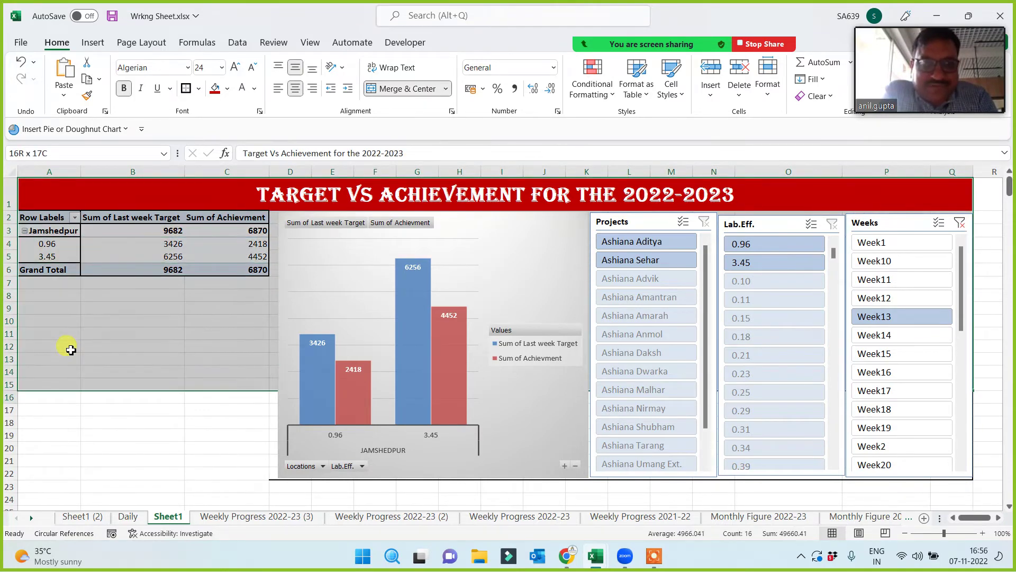
{"action": "key", "text": "shift+Down"}
{"action": "key", "text": "shift+Down"}
{"action": "key", "text": "shift+Down"}
{"action": "key", "text": "shift+Down"}
{"action": "key", "text": "shift+Down"}
{"action": "key", "text": "shift+Down"}
{"action": "key", "text": "shift+Down"}
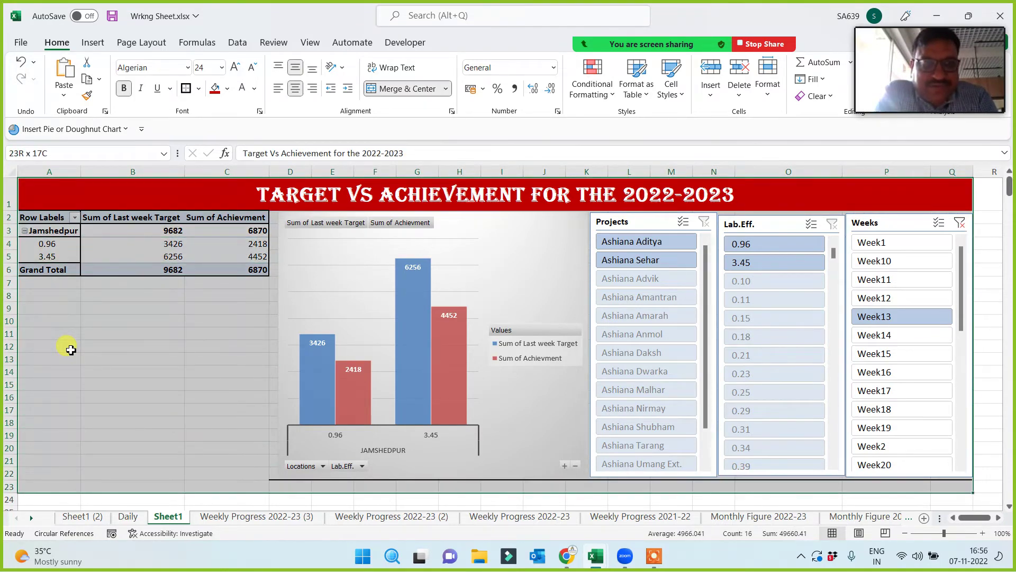
{"action": "key", "text": "shift+Up"}
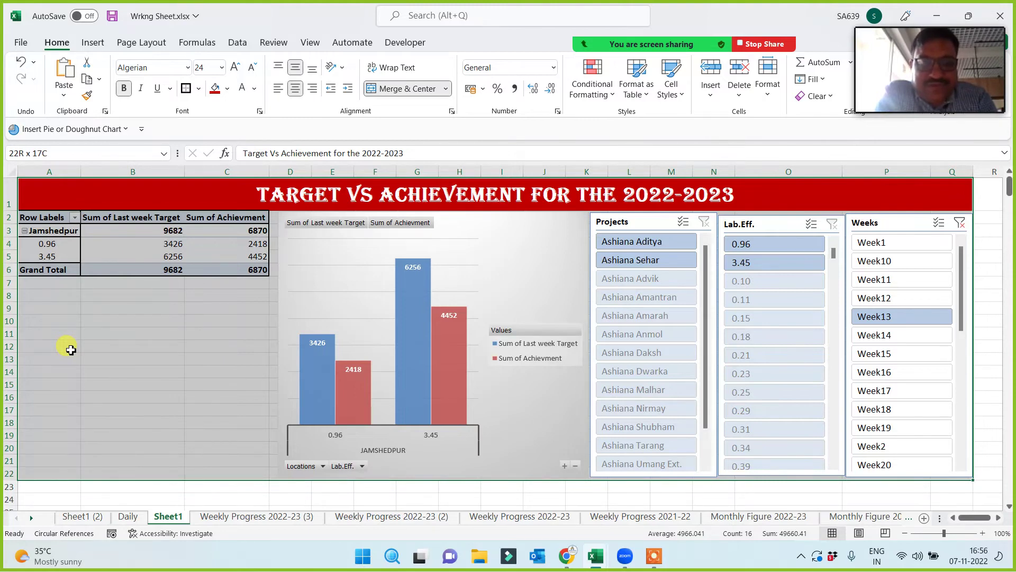
{"action": "key", "text": "ctrl+c"}
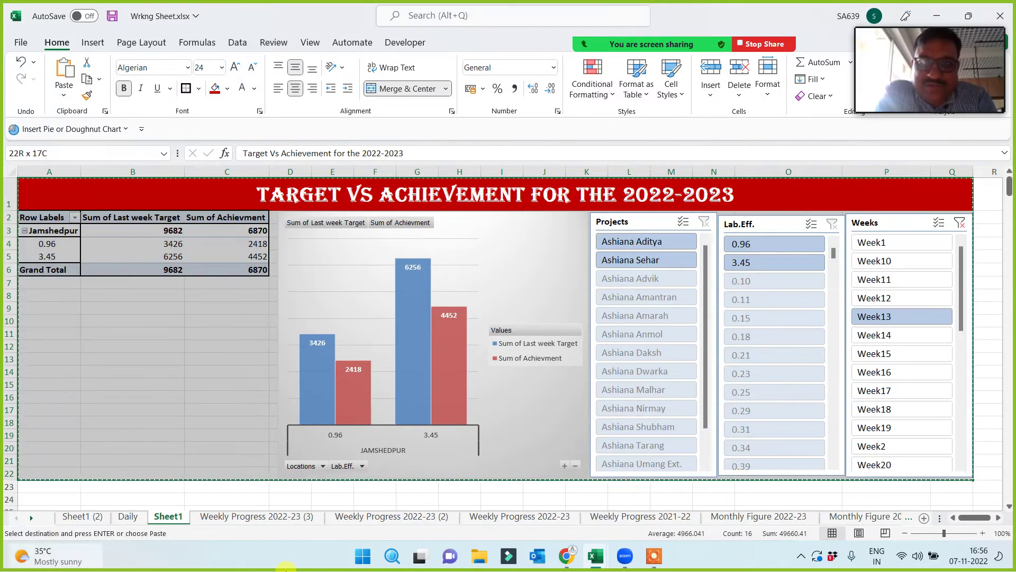
Switch to PowerPoint by searching for ppt and create a blank presentation.
{"action": "left_click", "coordinate": [572, 559]}
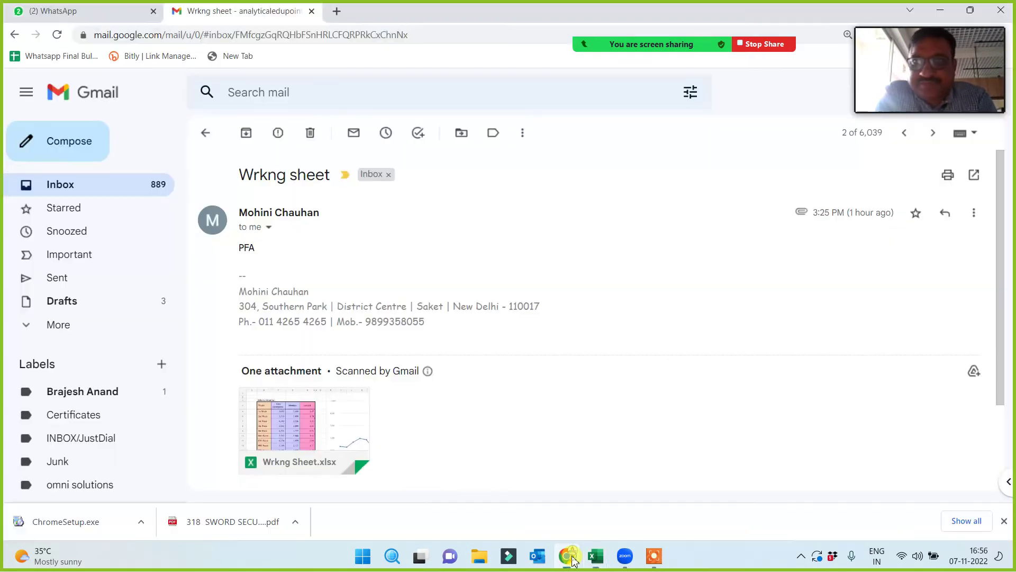
{"action": "left_click", "coordinate": [365, 556]}
{"action": "left_click", "coordinate": [390, 89]}
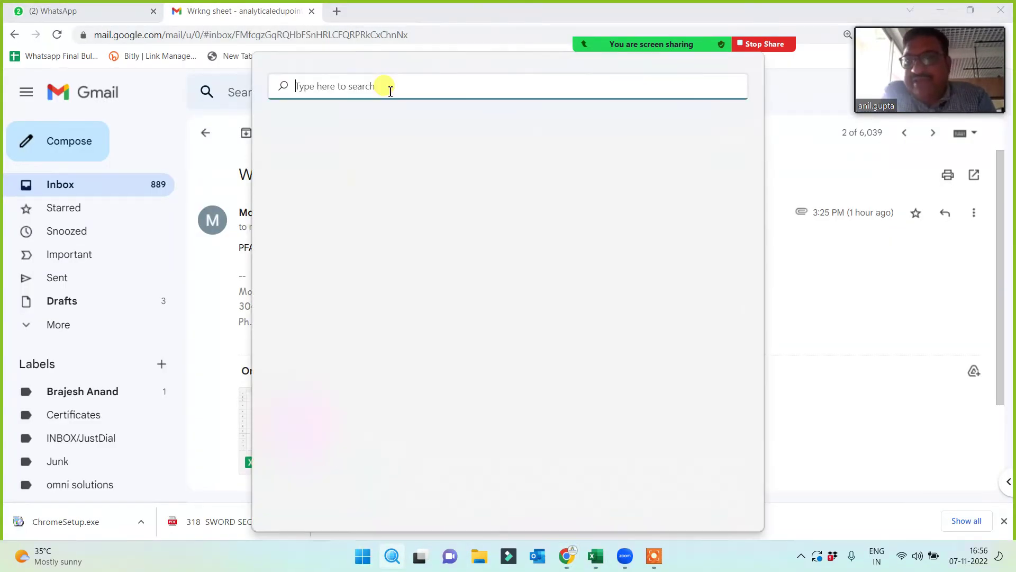
{"action": "type", "text": "p"}
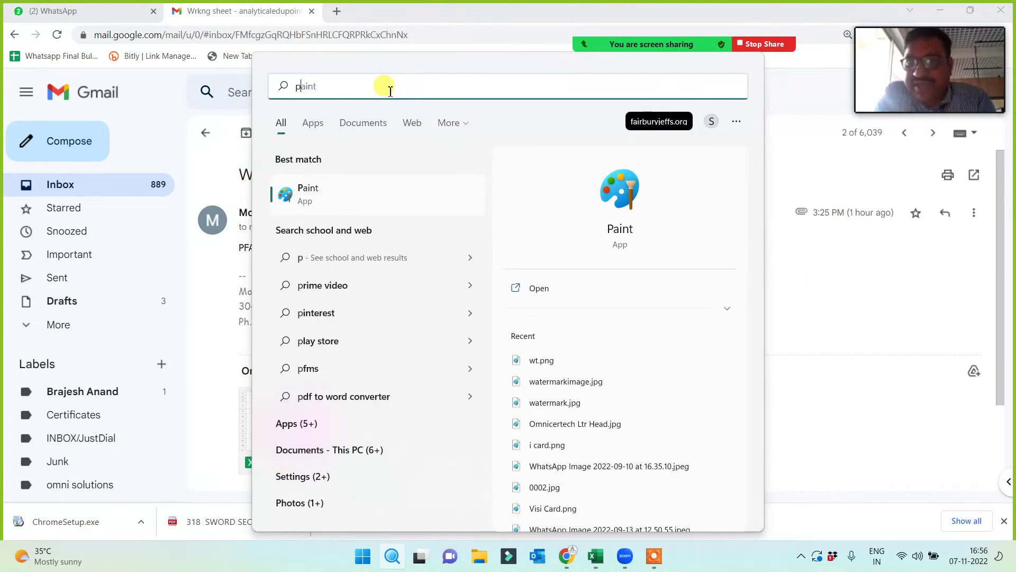
{"action": "type", "text": "pt"}
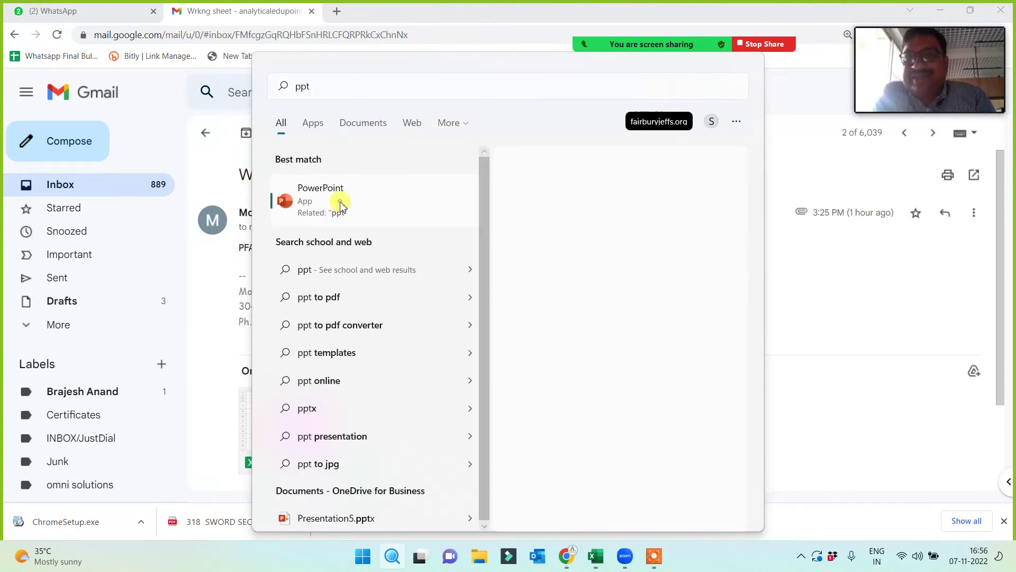
{"action": "left_click", "coordinate": [341, 206]}
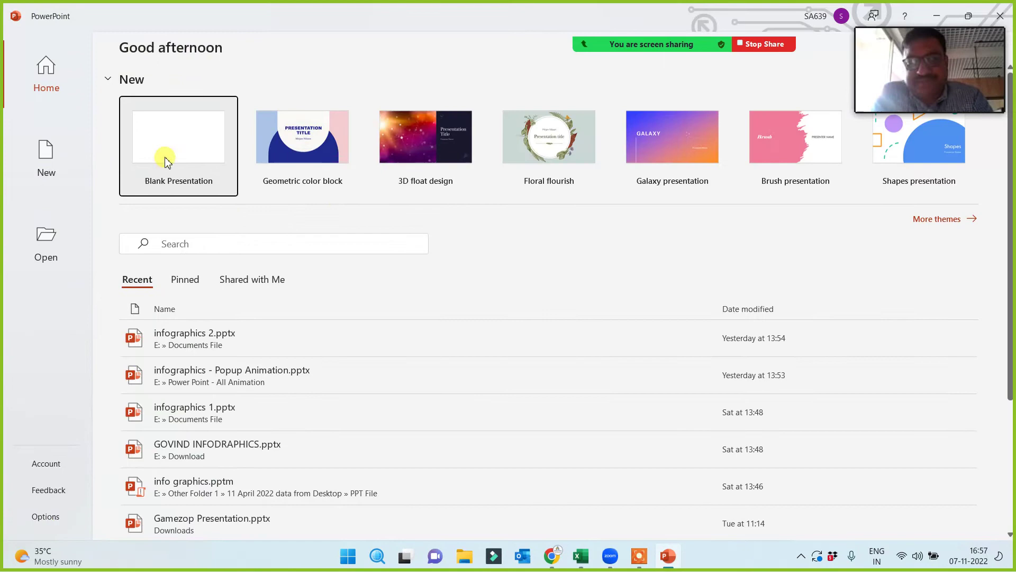
{"action": "left_click", "coordinate": [166, 159]}
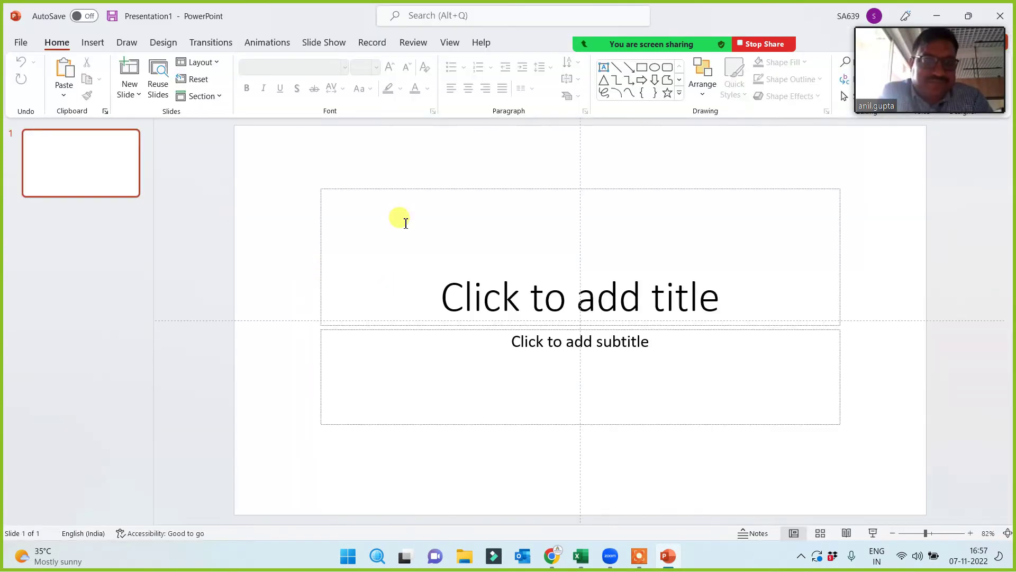
Delete the title and subtitle placeholders and paste the copied dashboard onto the empty slide.
{"action": "left_click", "coordinate": [401, 191]}
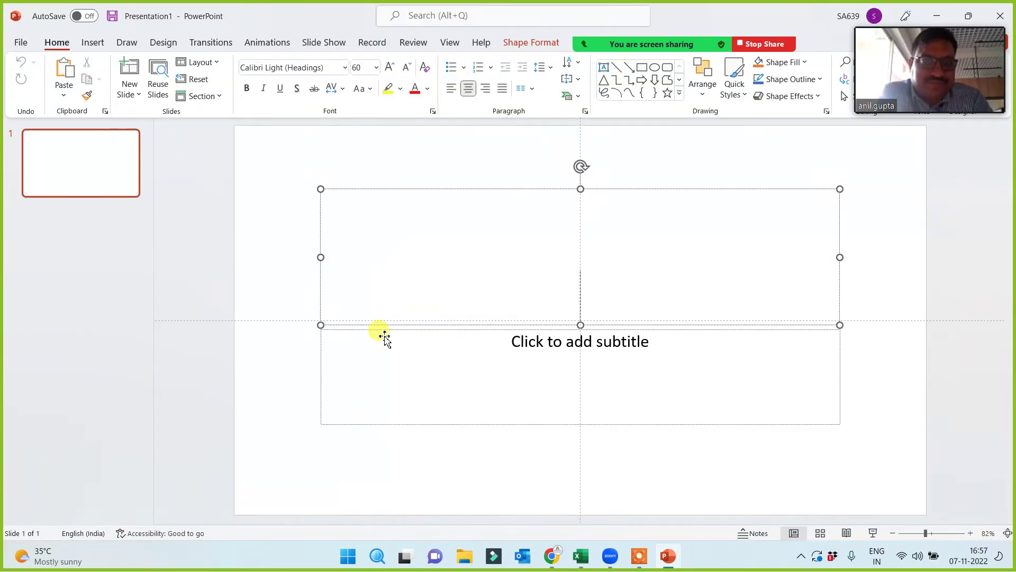
{"action": "left_click", "coordinate": [372, 325]}
{"action": "key", "text": "Delete"}
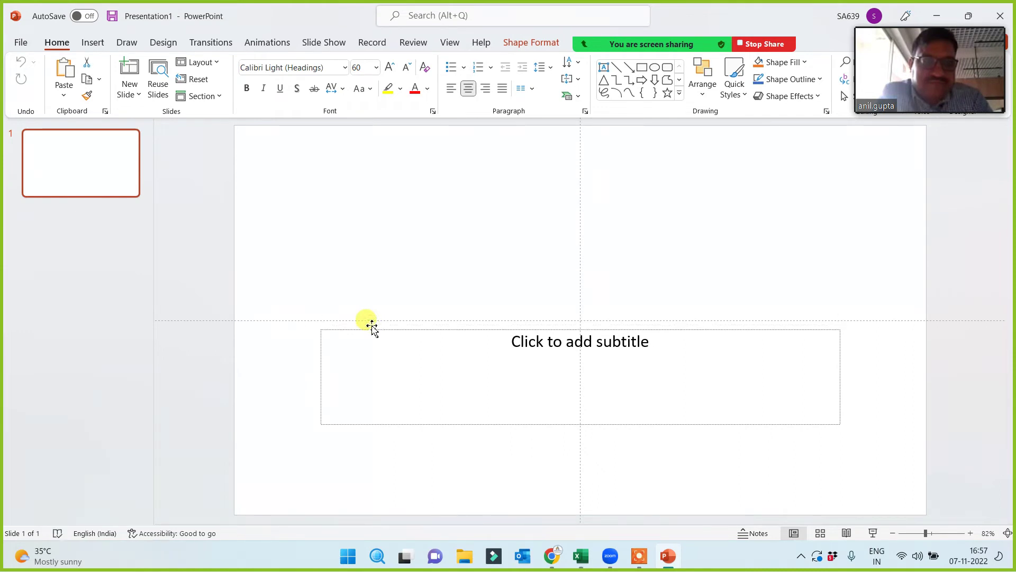
{"action": "left_click", "coordinate": [371, 330]}
{"action": "key", "text": "Delete"}
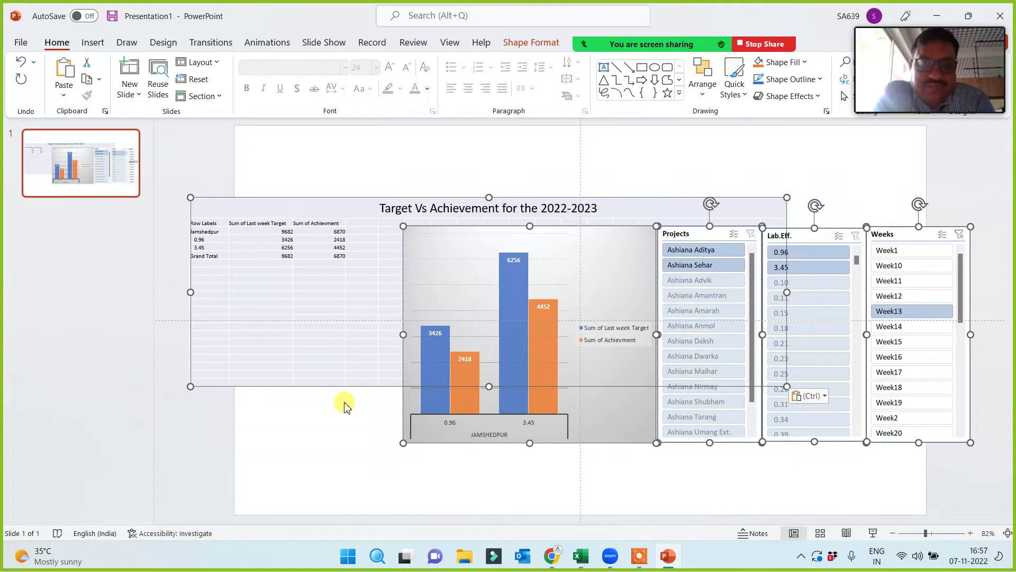
{"action": "left_click", "coordinate": [338, 431]}
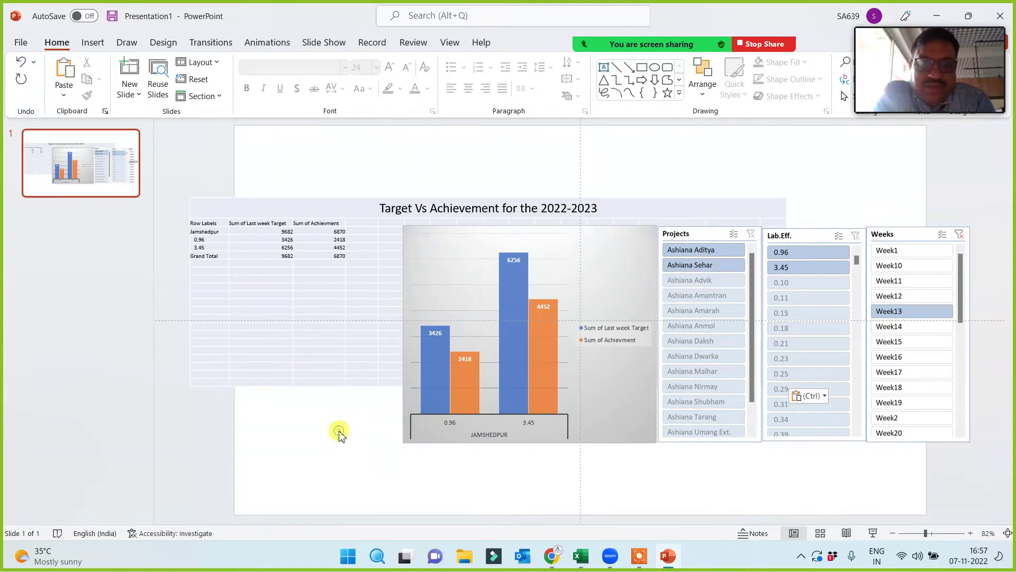
Move the pasted Target Vs Achievement table up and to the right so that it lies within the slide.
{"action": "left_click", "coordinate": [276, 206]}
{"action": "key", "text": "ctrl+a"}
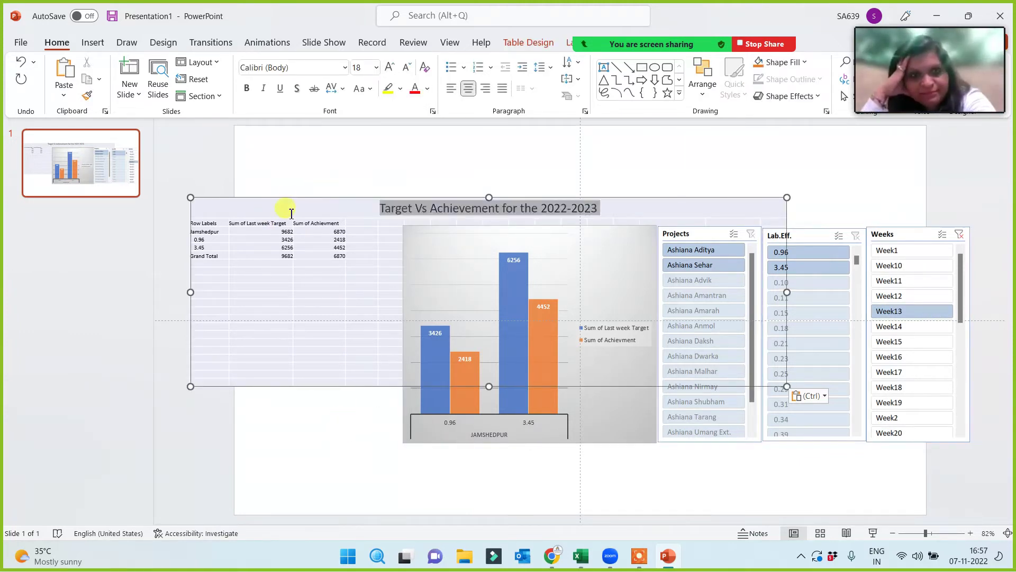
{"action": "left_click_drag", "start_coordinate": [298, 197], "coordinate": [404, 148]}
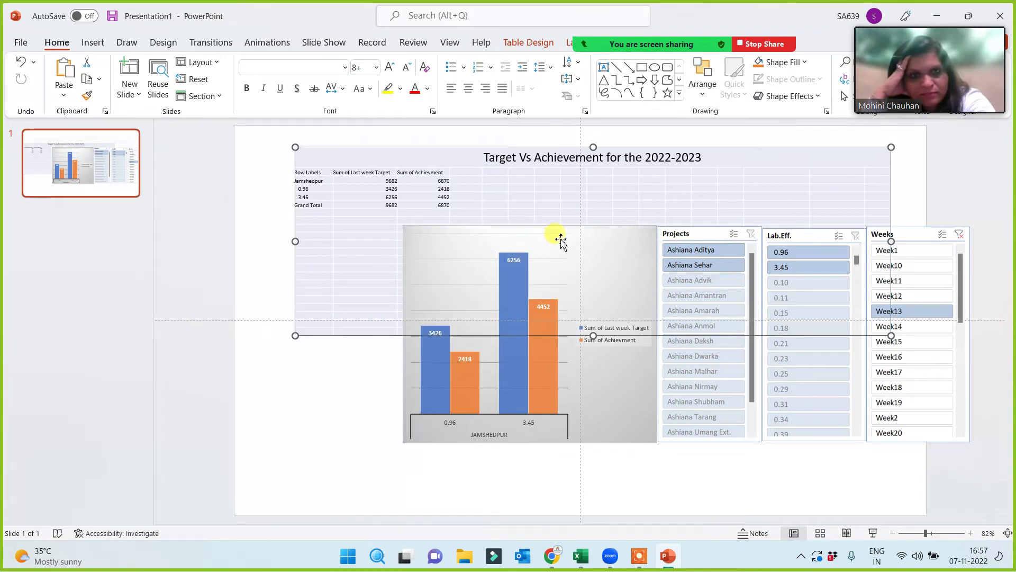
Move the pasted chart to the slide's lower left and reduce its height to start below the table.
{"action": "left_click", "coordinate": [555, 260]}
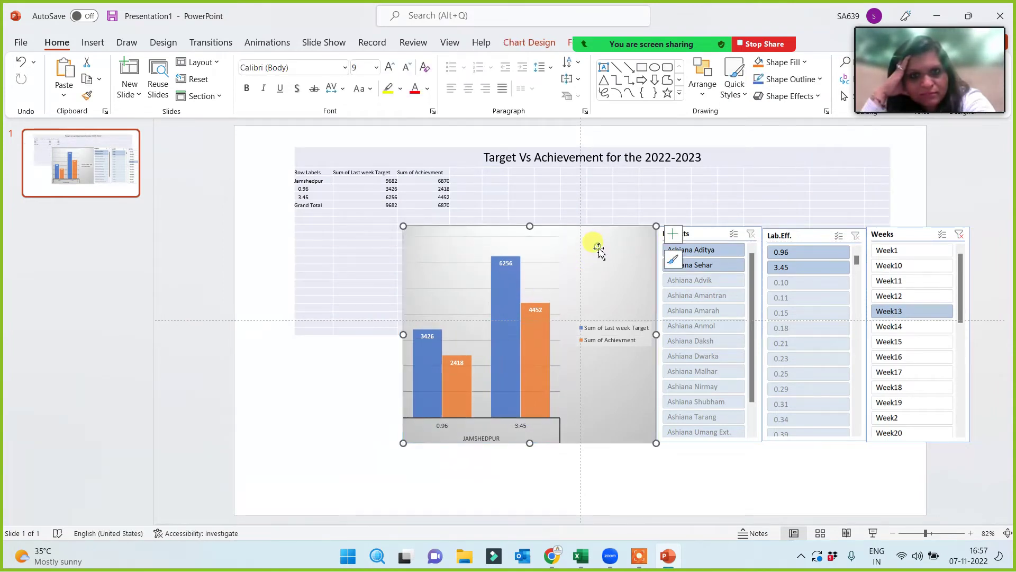
{"action": "left_click_drag", "start_coordinate": [609, 233], "coordinate": [498, 295]}
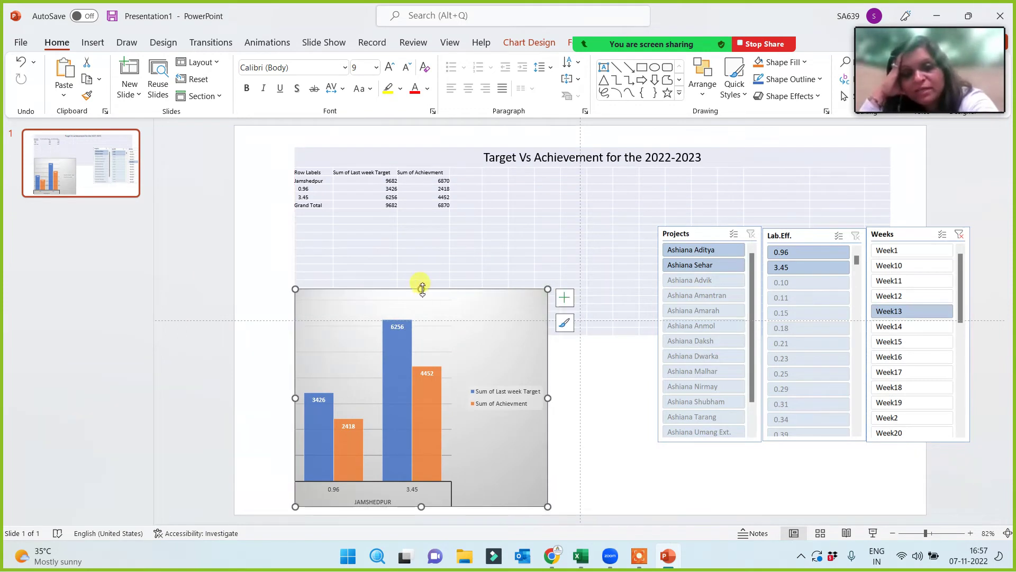
{"action": "left_click_drag", "start_coordinate": [424, 304], "coordinate": [421, 336]}
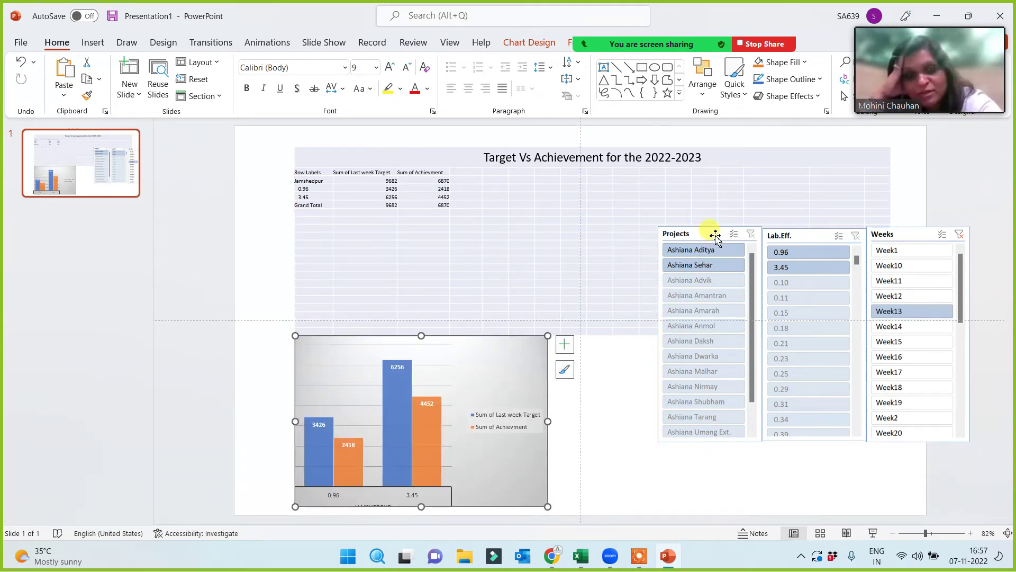
Place the Projects slicer picture beside the chart's right edge, directly below the table, and match its height to the chart.
{"action": "left_click_drag", "start_coordinate": [715, 237], "coordinate": [664, 239]}
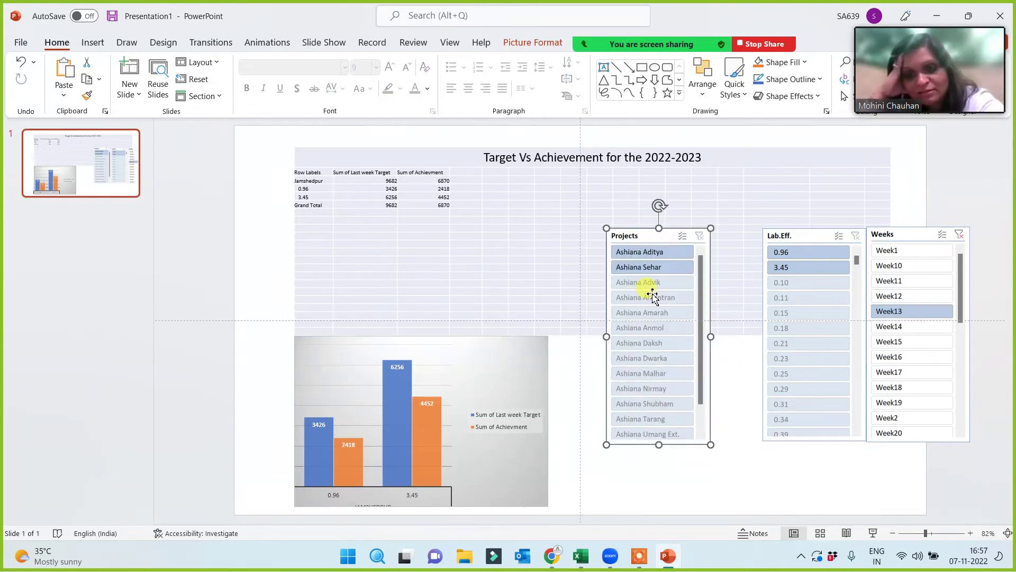
{"action": "left_click_drag", "start_coordinate": [658, 443], "coordinate": [657, 389]}
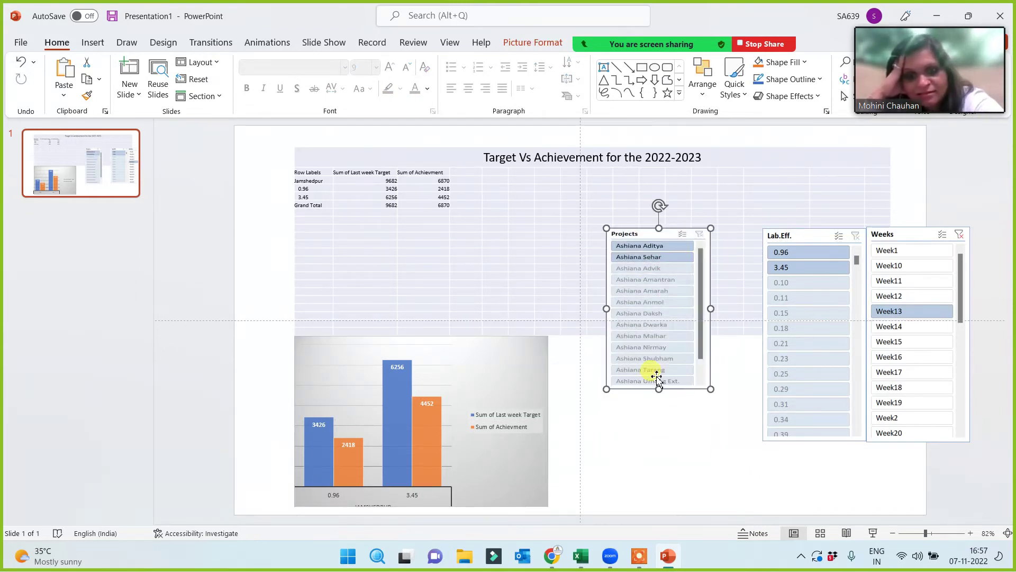
{"action": "left_click_drag", "start_coordinate": [646, 241], "coordinate": [586, 342]}
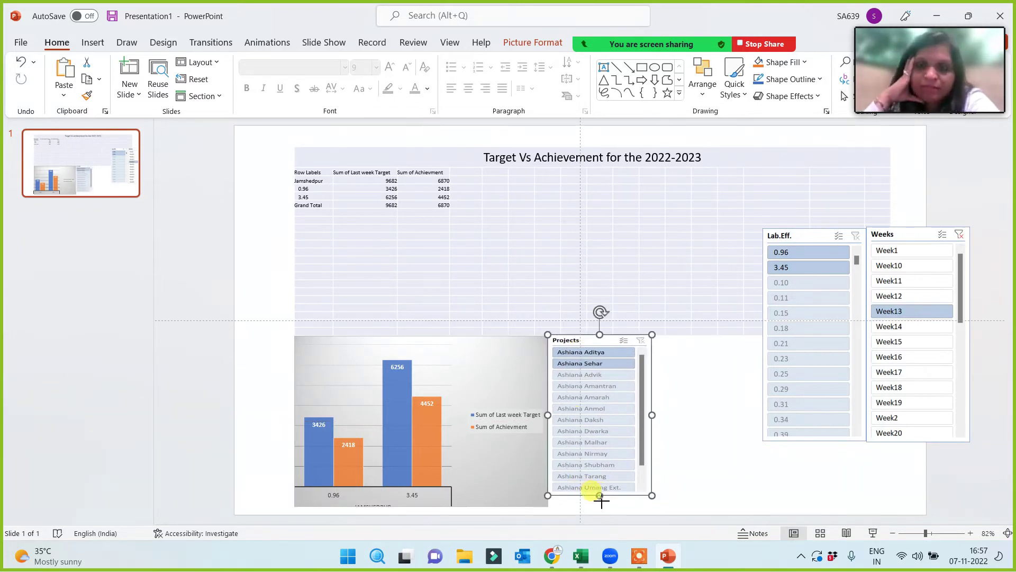
{"action": "left_click_drag", "start_coordinate": [598, 493], "coordinate": [601, 505]}
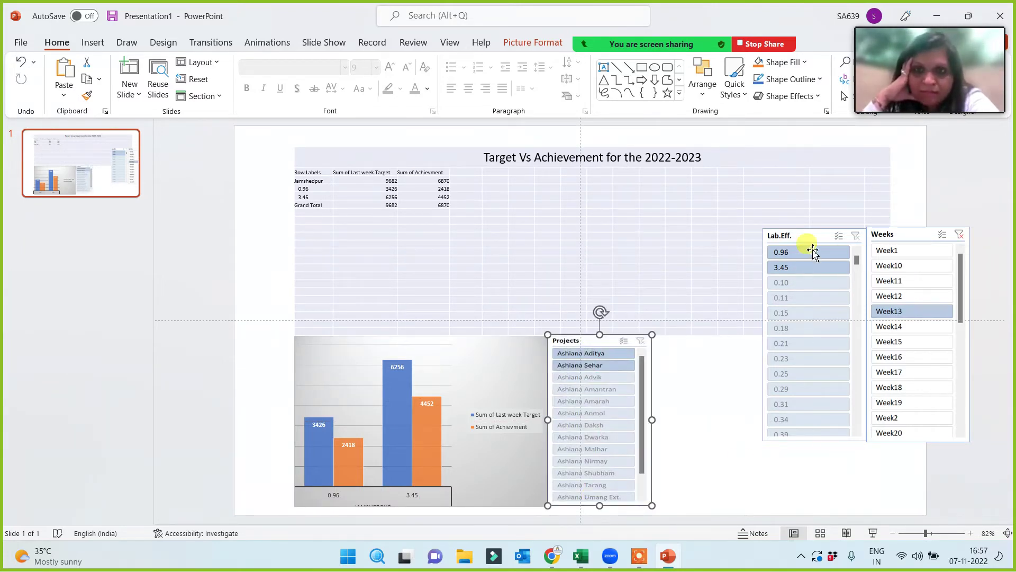
Place the Lab.Eff. slicer picture directly to the right of the Projects slicer and resize it to the same height.
{"action": "left_click_drag", "start_coordinate": [815, 240], "coordinate": [701, 271]}
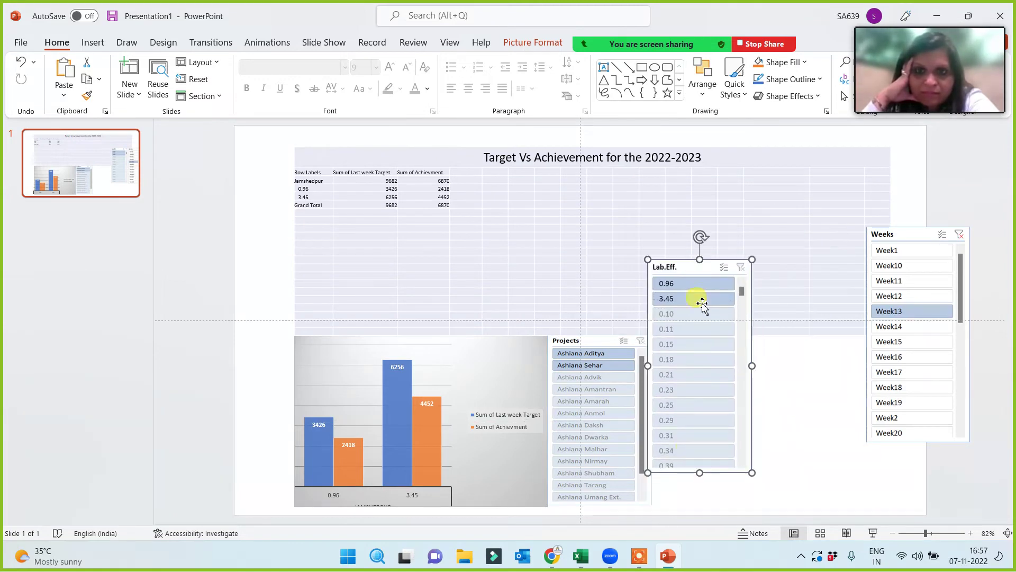
{"action": "left_click_drag", "start_coordinate": [699, 472], "coordinate": [702, 409]}
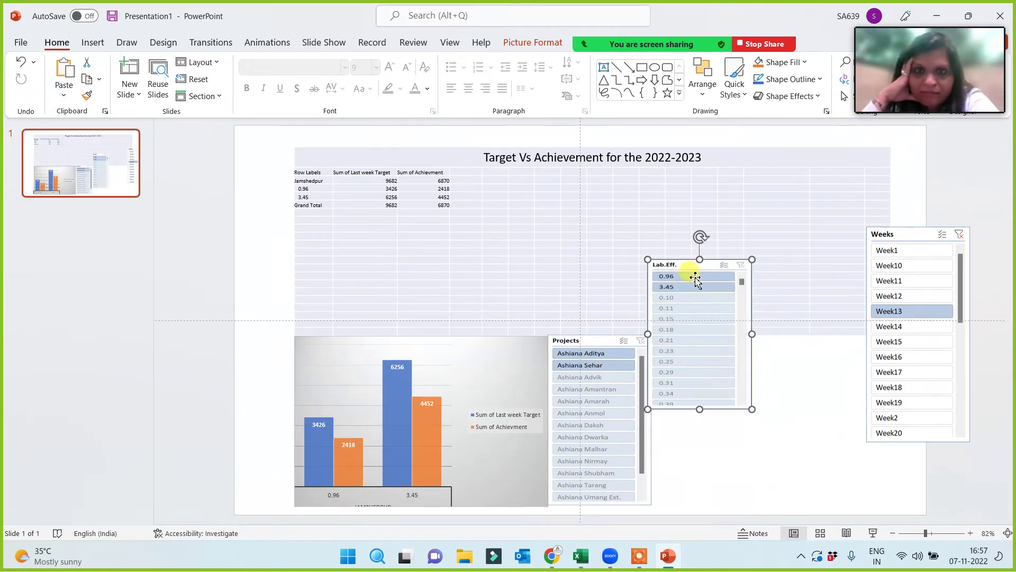
{"action": "left_click_drag", "start_coordinate": [690, 266], "coordinate": [694, 338]}
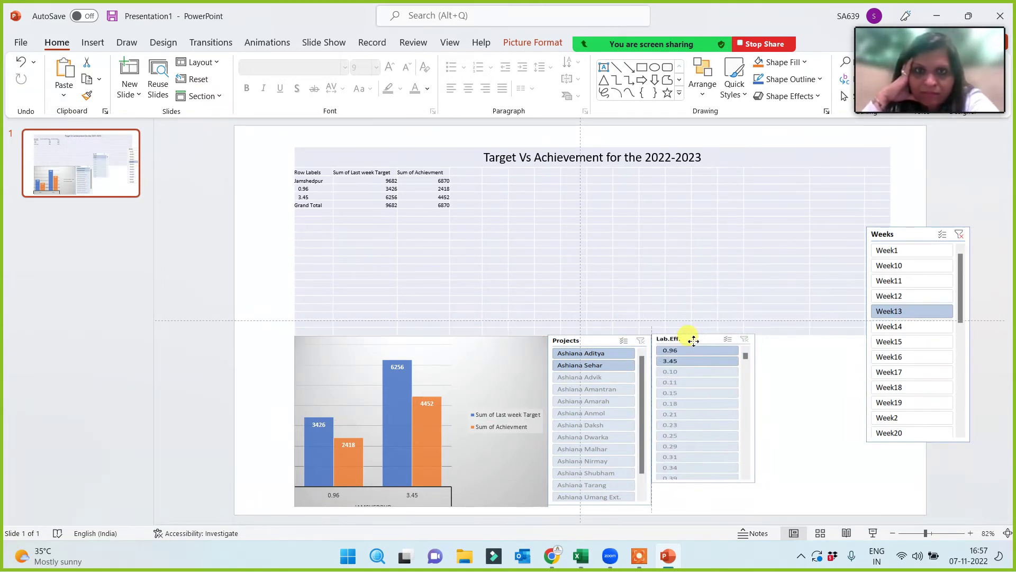
{"action": "left_click_drag", "start_coordinate": [701, 482], "coordinate": [707, 505]}
Place the Weeks slicer picture below the table, shorten it to the other slicers' height and align it with the table's right edge.
{"action": "left_click_drag", "start_coordinate": [912, 242], "coordinate": [804, 345]}
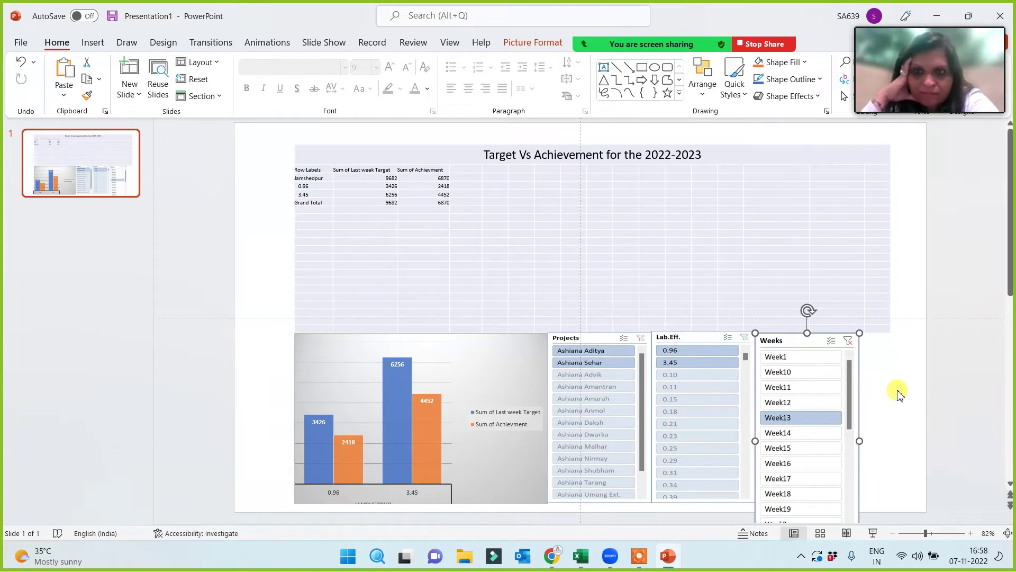
{"action": "scroll", "coordinate": [852, 424], "scroll_direction": "down", "scroll_amount": 1}
{"action": "left_click", "coordinate": [953, 399]}
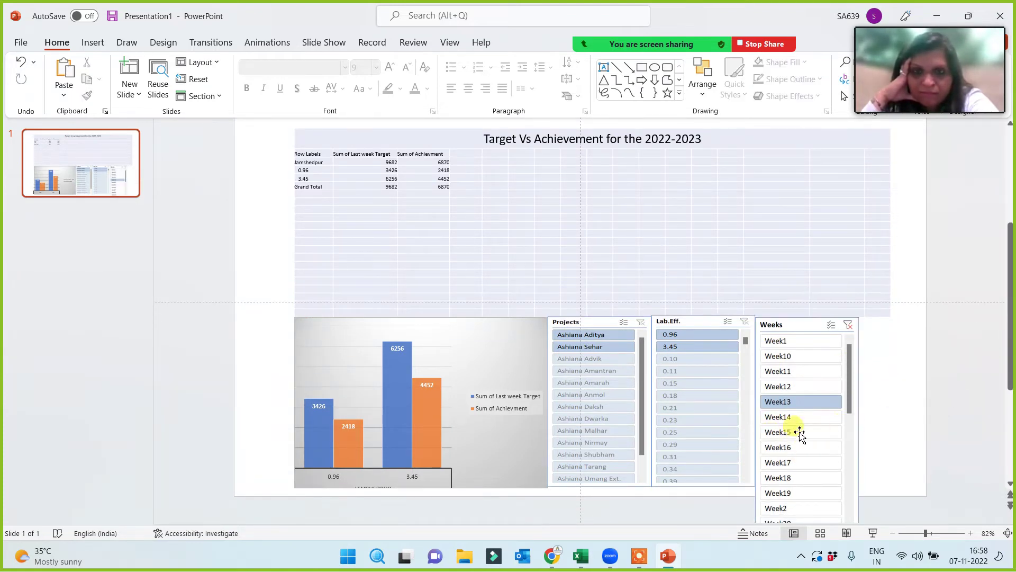
{"action": "left_click", "coordinate": [783, 432]}
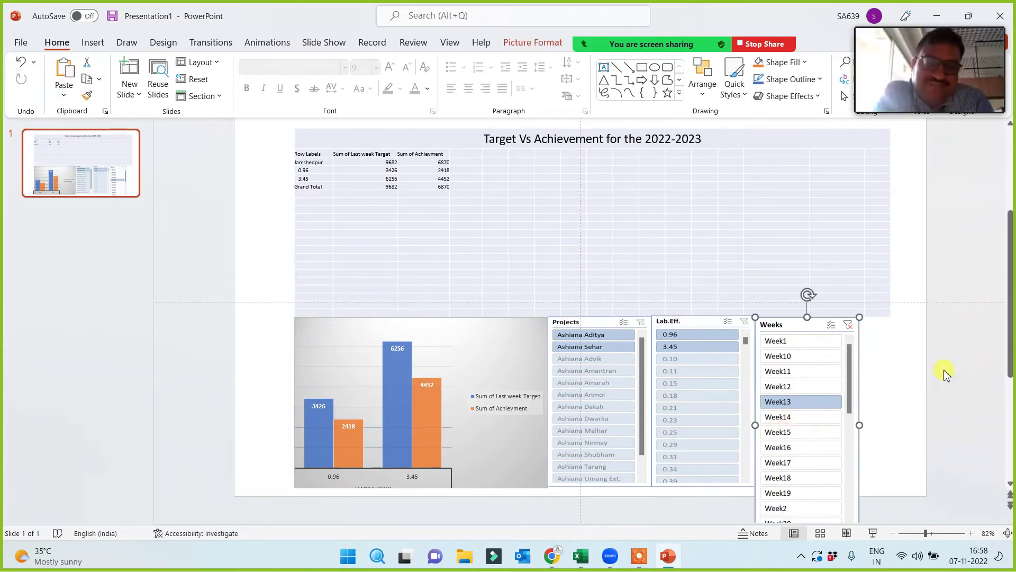
{"action": "left_click_drag", "start_coordinate": [1011, 324], "coordinate": [1008, 371]}
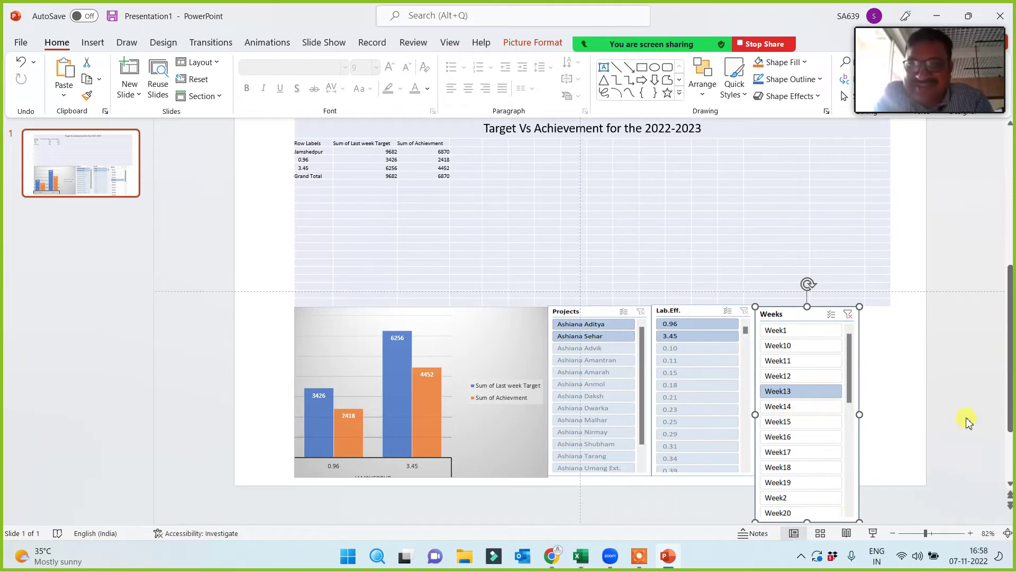
{"action": "left_click_drag", "start_coordinate": [808, 523], "coordinate": [803, 477]}
{"action": "left_click_drag", "start_coordinate": [859, 421], "coordinate": [878, 435]}
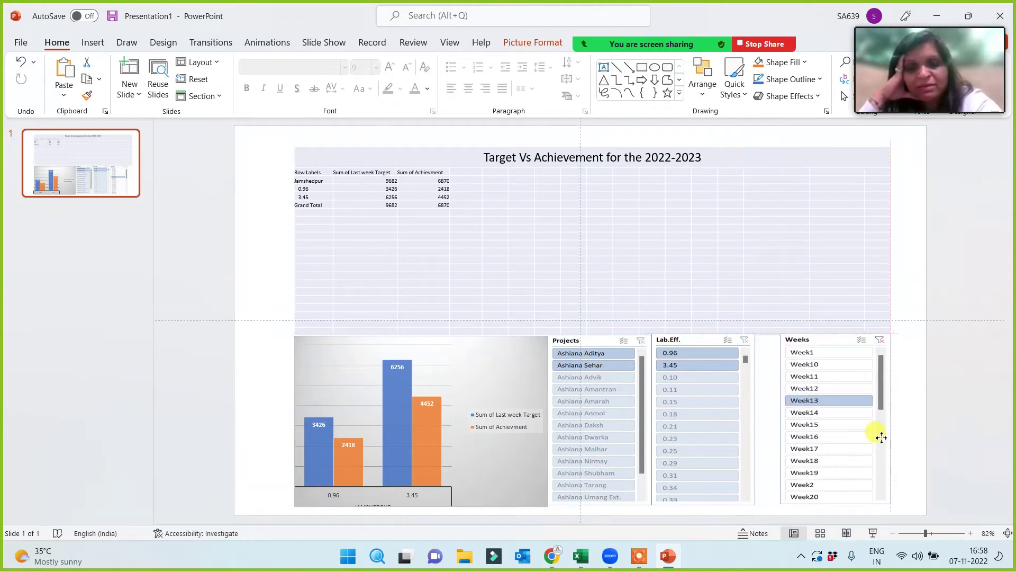
Shift the Lab.Eff. slicer against the Weeks slicer and center the Projects slicer in the gap between the chart and Lab.Eff.
{"action": "left_click", "coordinate": [757, 444]}
{"action": "left_click_drag", "start_coordinate": [757, 444], "coordinate": [770, 445]}
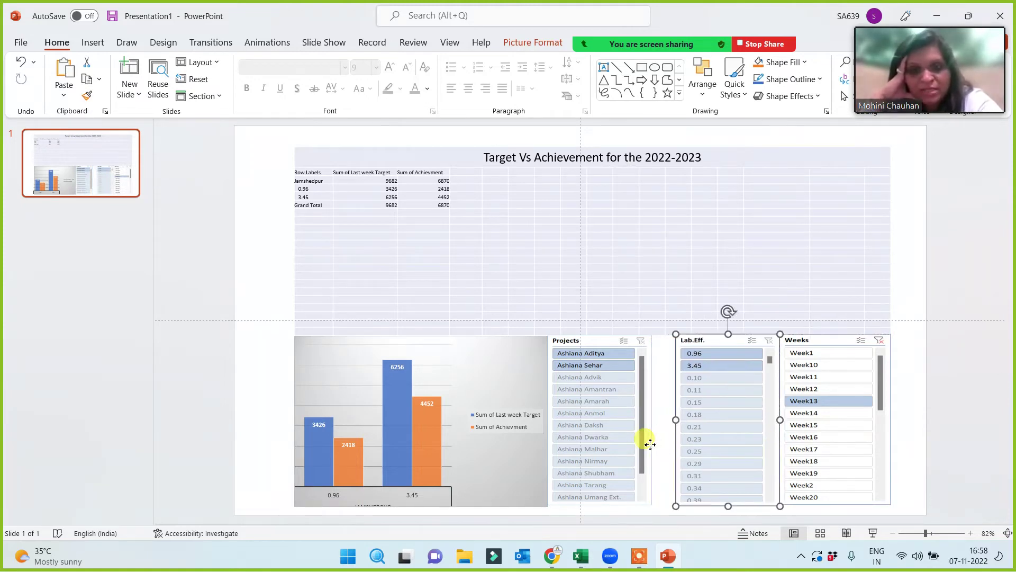
{"action": "left_click", "coordinate": [647, 438]}
{"action": "left_click", "coordinate": [681, 437]}
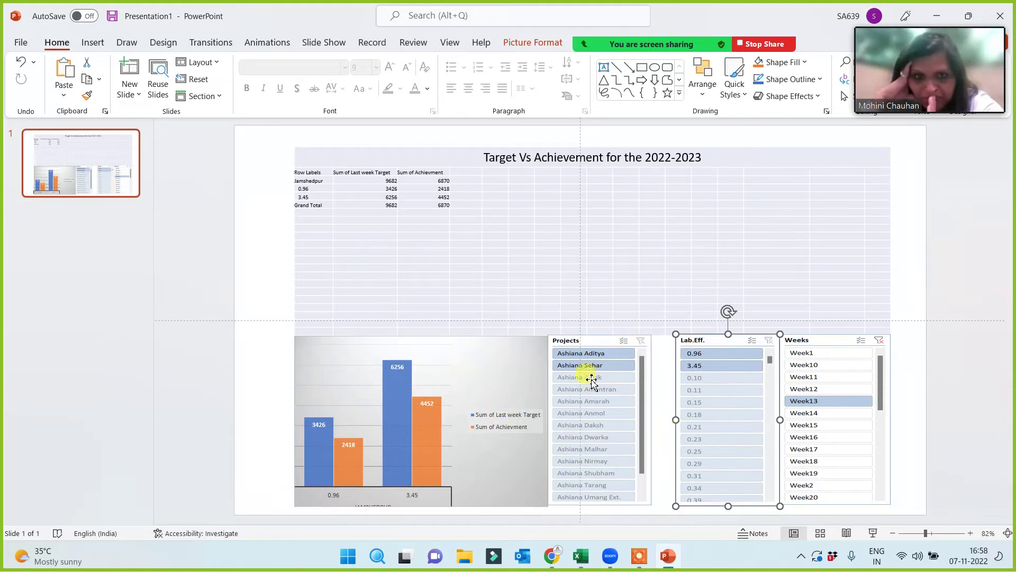
{"action": "left_click", "coordinate": [624, 262]}
{"action": "left_click", "coordinate": [620, 421]}
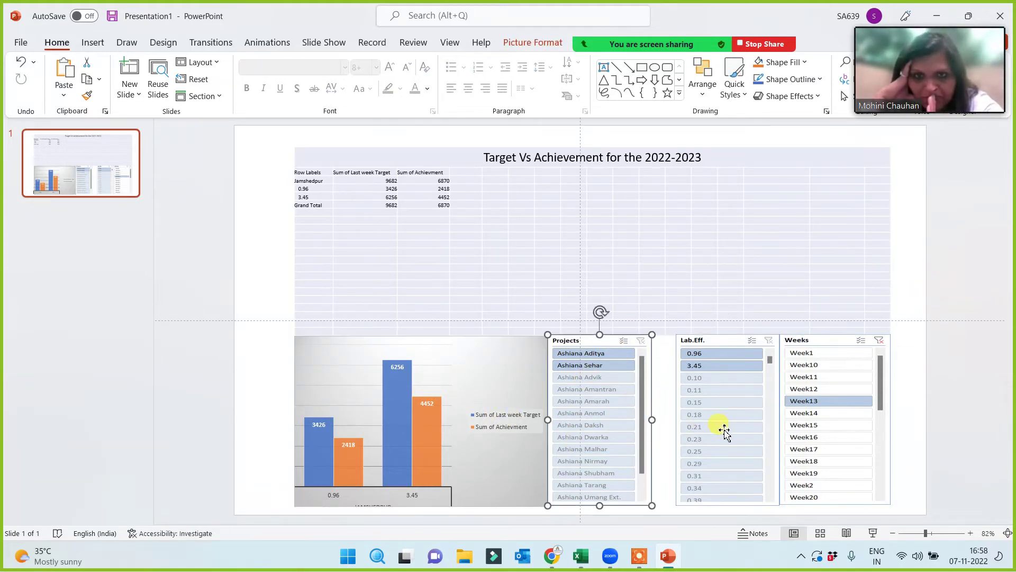
{"action": "left_click", "coordinate": [723, 427]}
{"action": "left_click", "coordinate": [824, 433]}
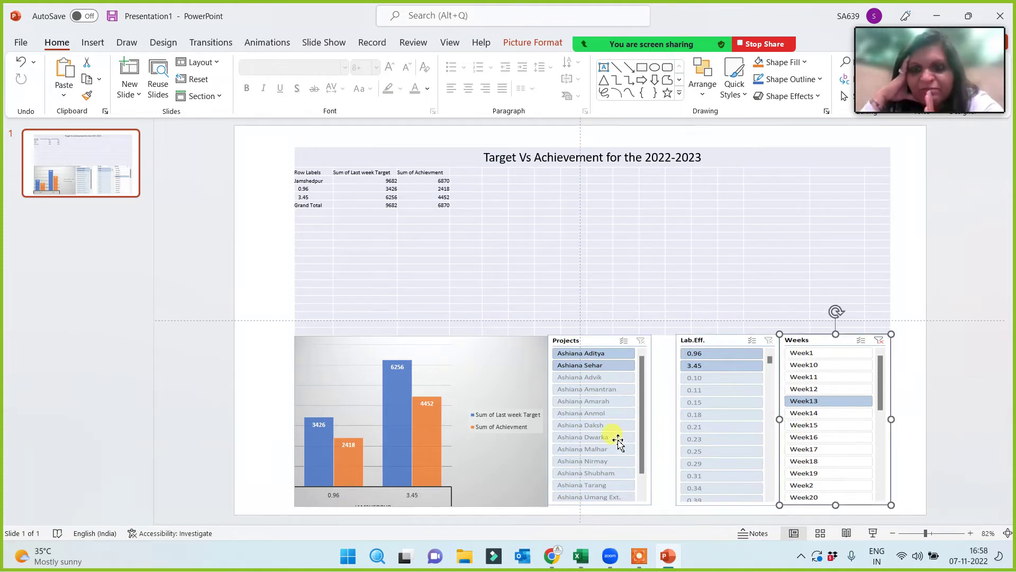
{"action": "left_click_drag", "start_coordinate": [618, 442], "coordinate": [630, 442]}
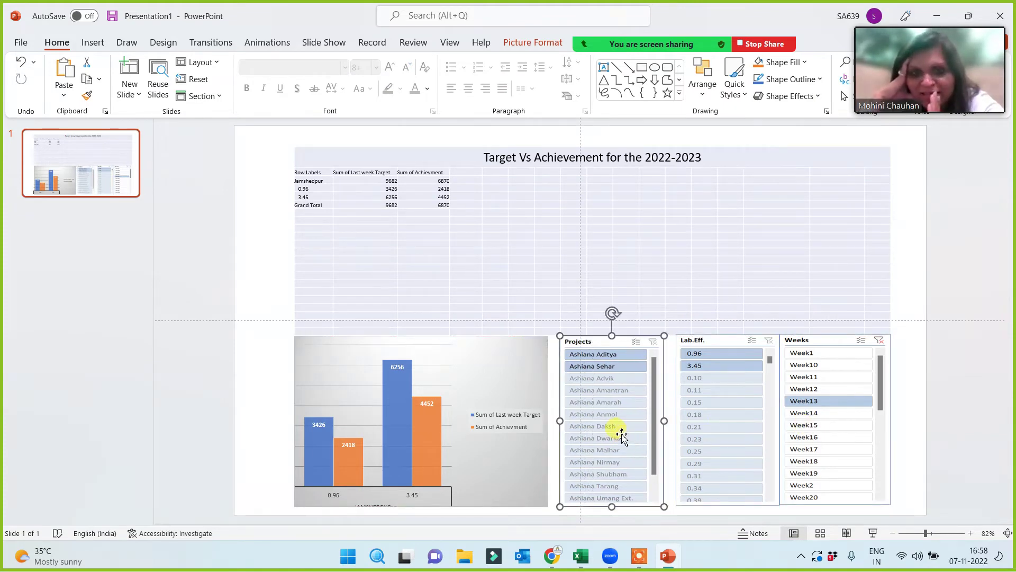
{"action": "right_click", "coordinate": [618, 421]}
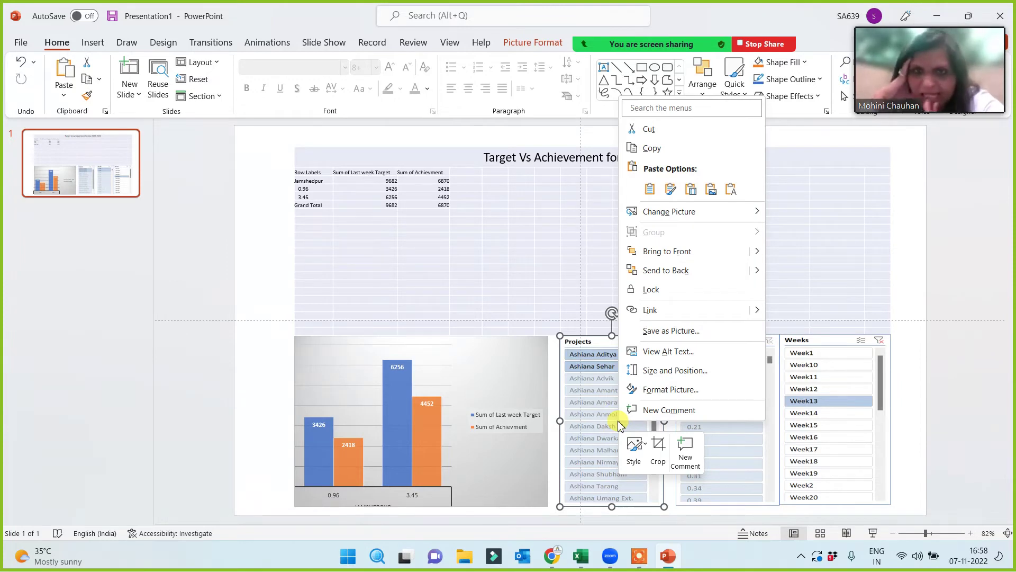
{"action": "left_click", "coordinate": [126, 291]}
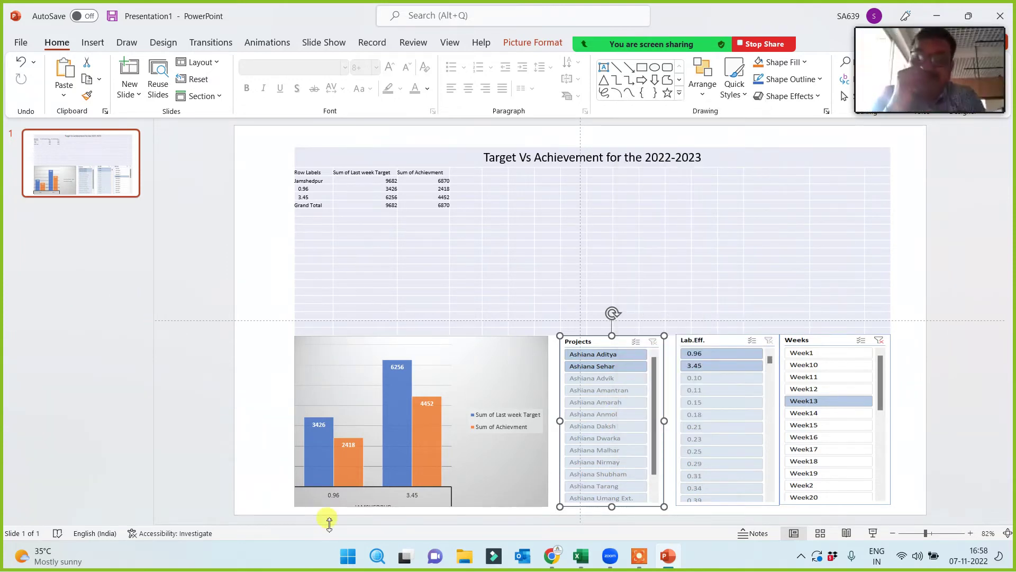
Switch to Excel, filter the dashboard to Week16 with the Weeks slicer, and return to PowerPoint to check the linked chart.
{"action": "left_click", "coordinate": [581, 558]}
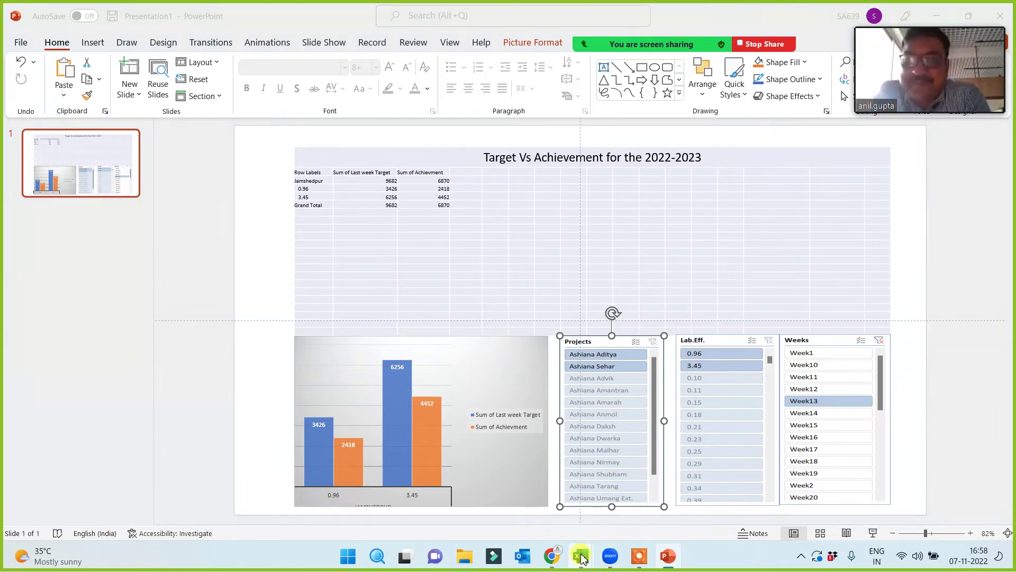
{"action": "left_click", "coordinate": [784, 507]}
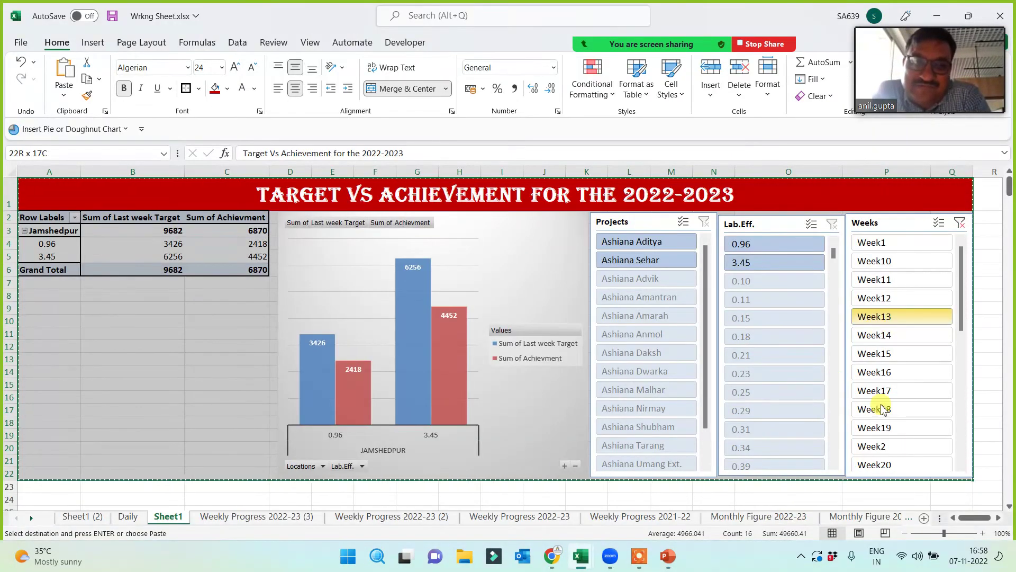
{"action": "left_click", "coordinate": [882, 373]}
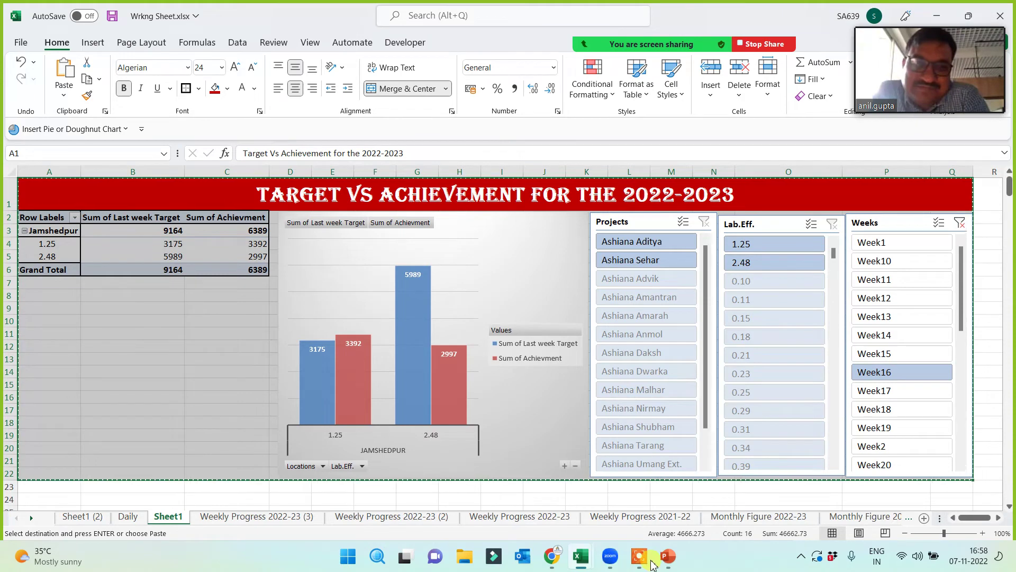
{"action": "left_click", "coordinate": [667, 556]}
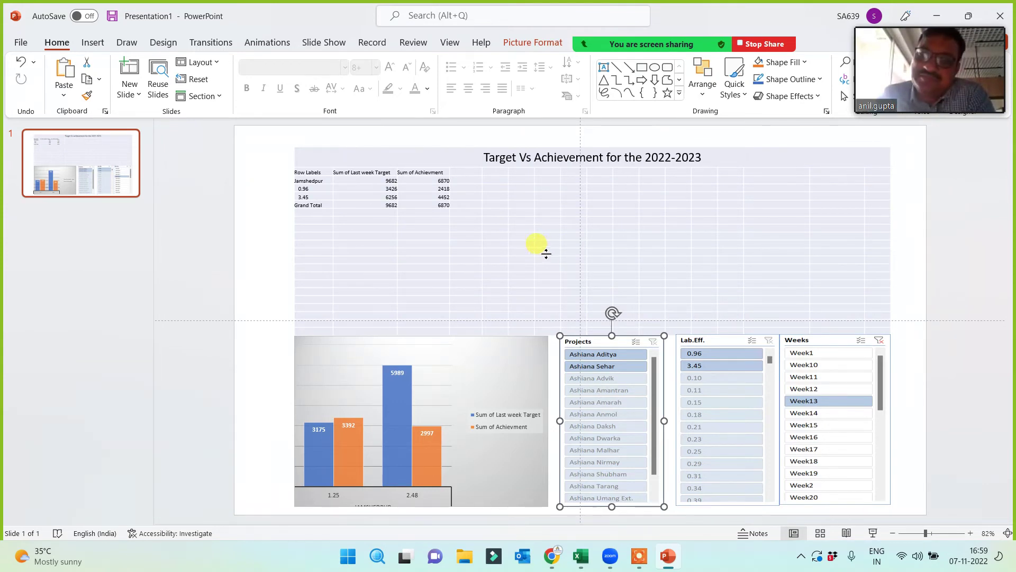
{"action": "left_click", "coordinate": [484, 354]}
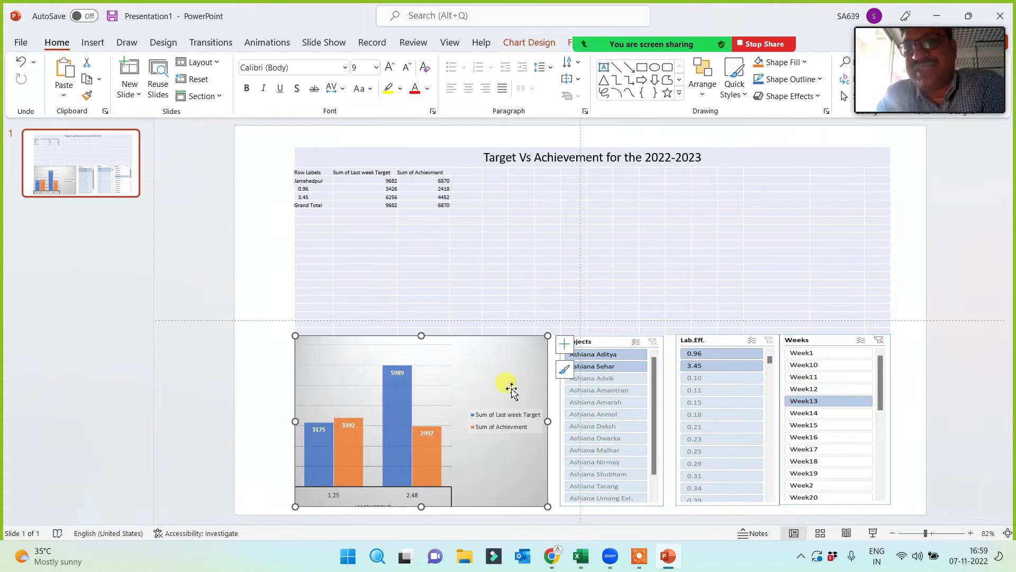
Delete the table, the chart and the Projects, Lab.Eff. and Weeks slicer pictures from the slide.
{"action": "left_click", "coordinate": [328, 275]}
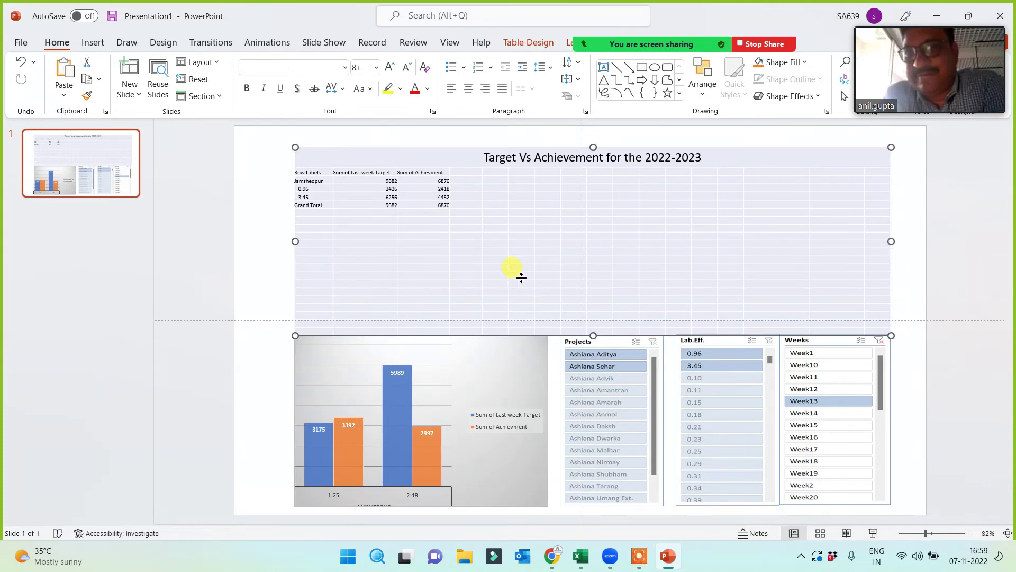
{"action": "key", "text": "Delete"}
{"action": "left_click", "coordinate": [512, 352]}
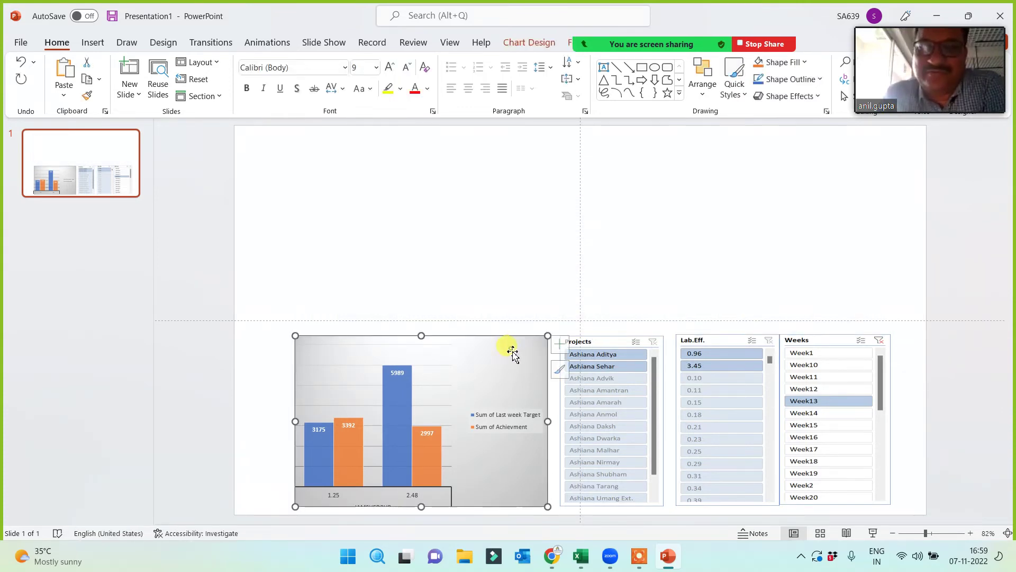
{"action": "key", "text": "Delete"}
{"action": "left_click", "coordinate": [624, 339]}
{"action": "key", "text": "Delete"}
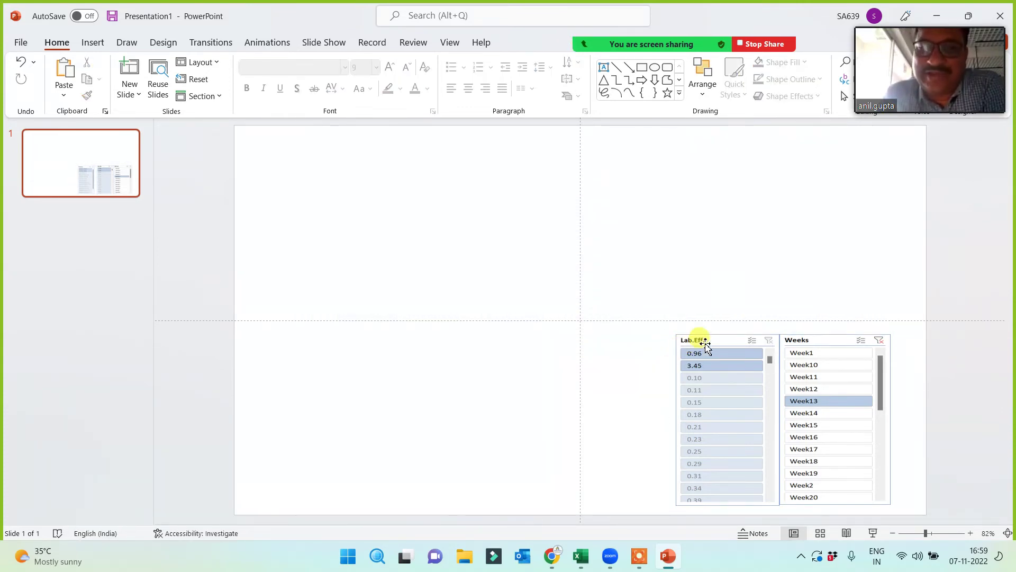
{"action": "left_click", "coordinate": [707, 340]}
{"action": "key", "text": "Delete"}
{"action": "left_click", "coordinate": [814, 344]}
{"action": "key", "text": "Delete"}
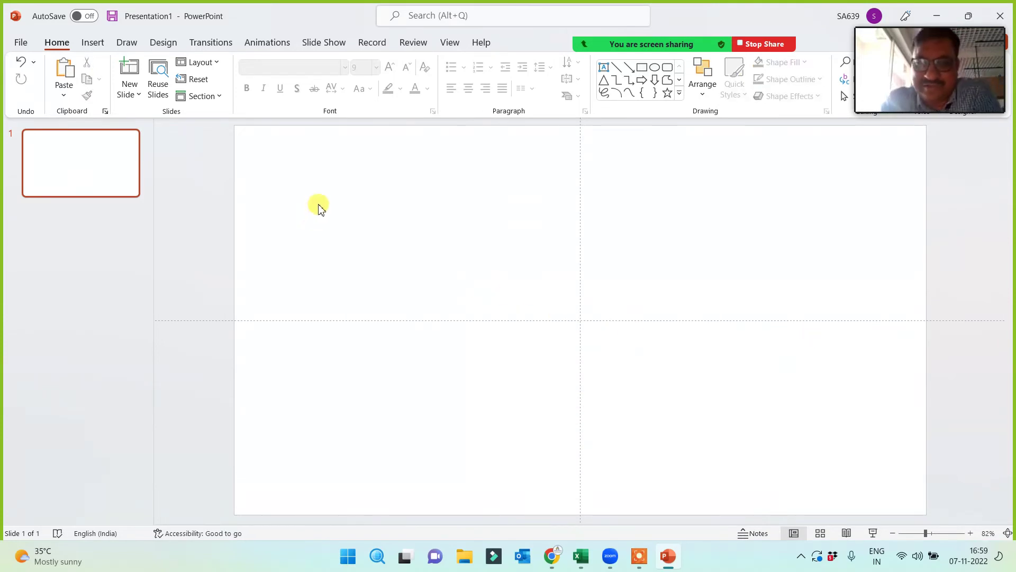
Insert a WordArt in the plain black fill style on the blank slide with the text "Project wise - Data".
{"action": "left_click", "coordinate": [91, 43]}
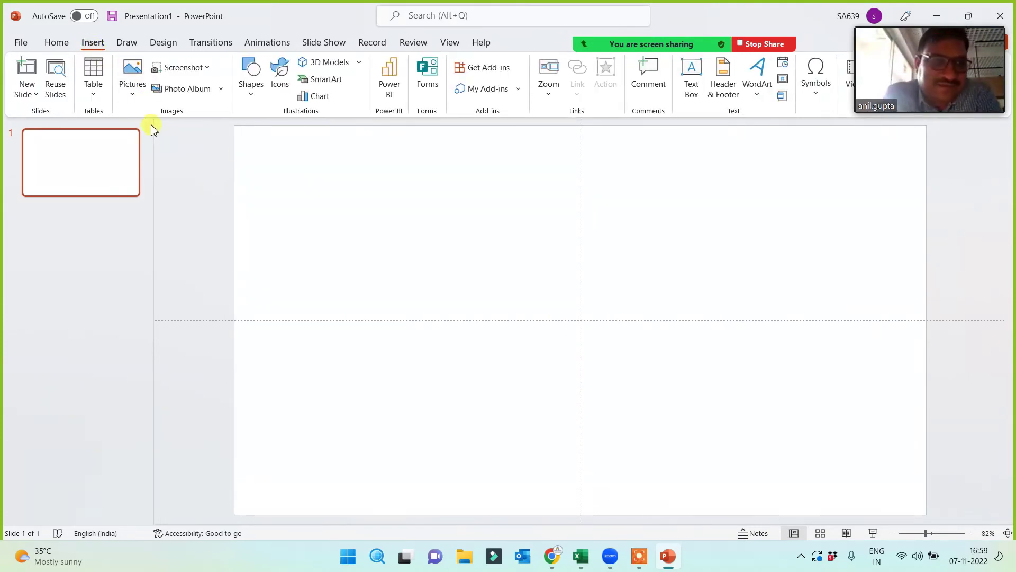
{"action": "left_click", "coordinate": [757, 79]}
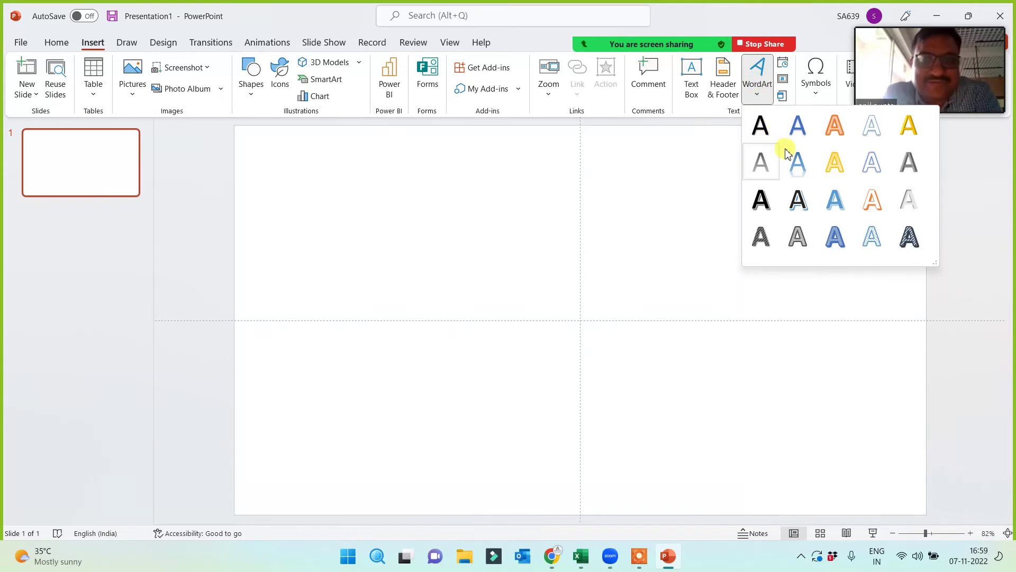
{"action": "left_click", "coordinate": [762, 135]}
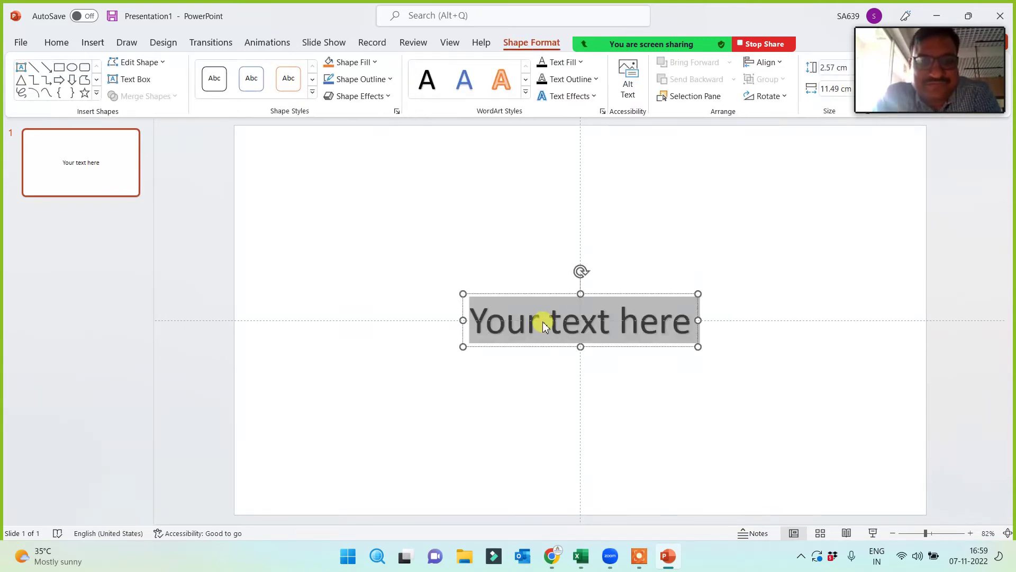
{"action": "type", "text": "Pro"}
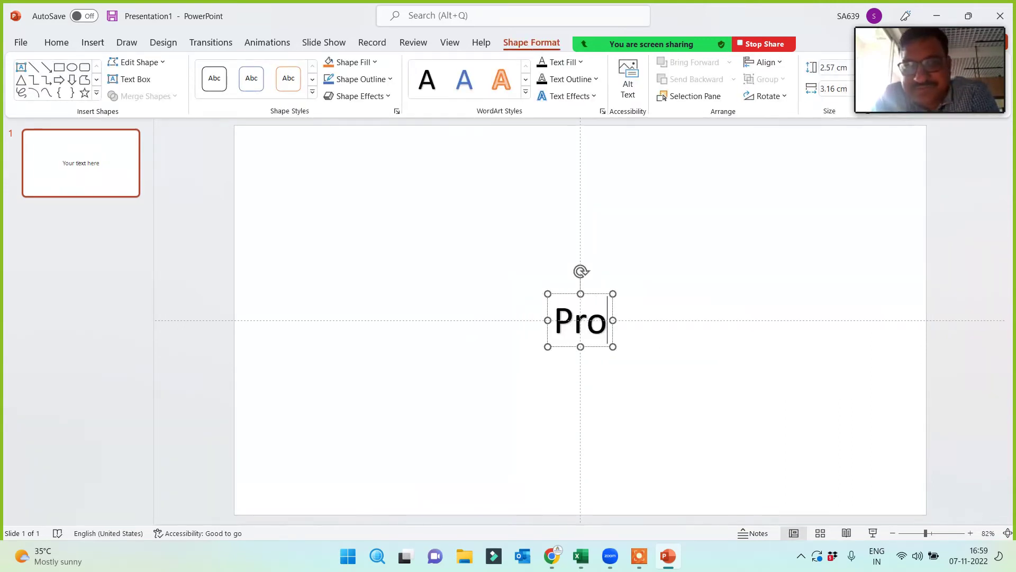
{"action": "type", "text": "ject wise"}
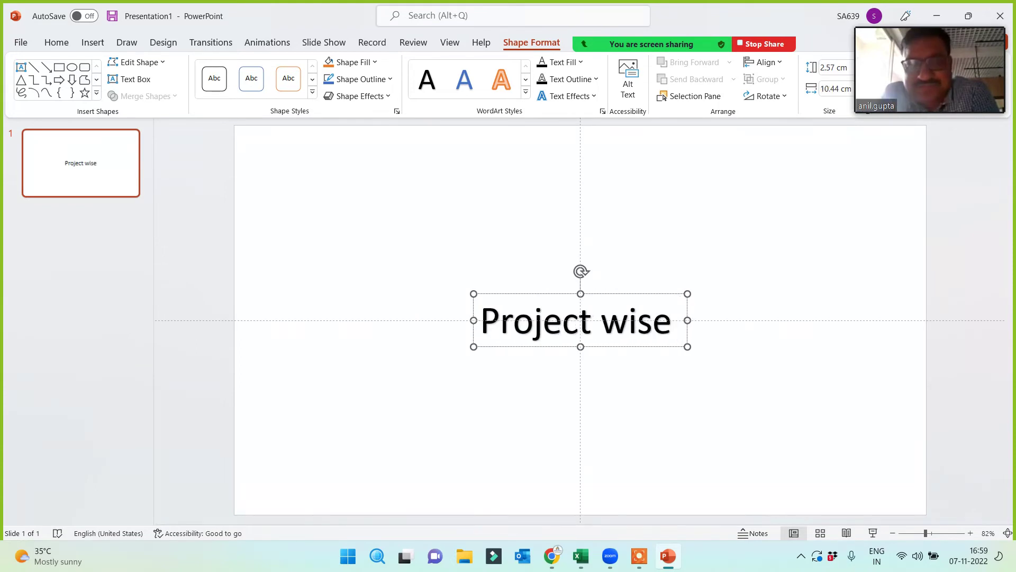
{"action": "type", "text": " - S"}
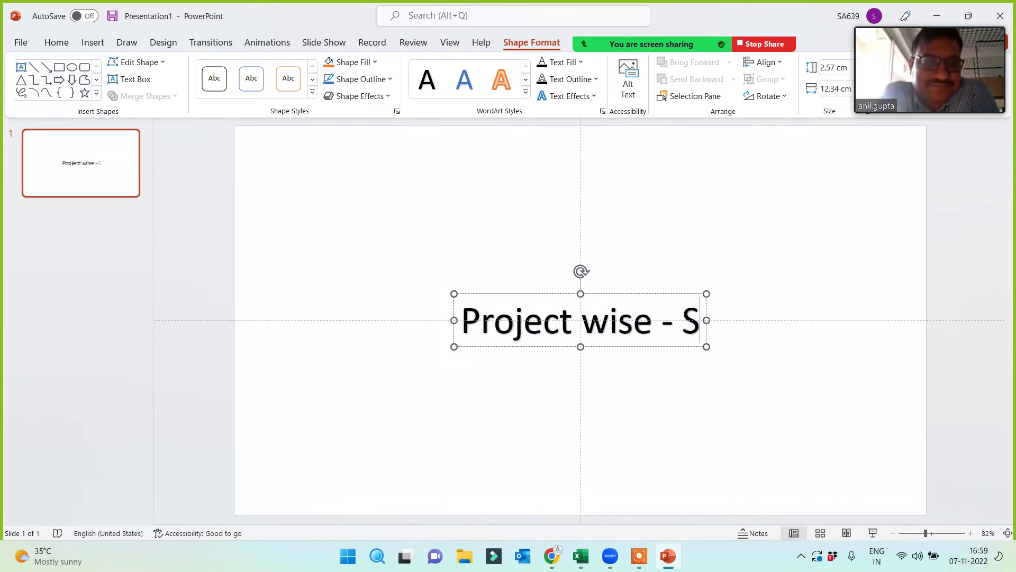
{"action": "key", "text": "BackSpace"}
{"action": "type", "text": "DAta"}
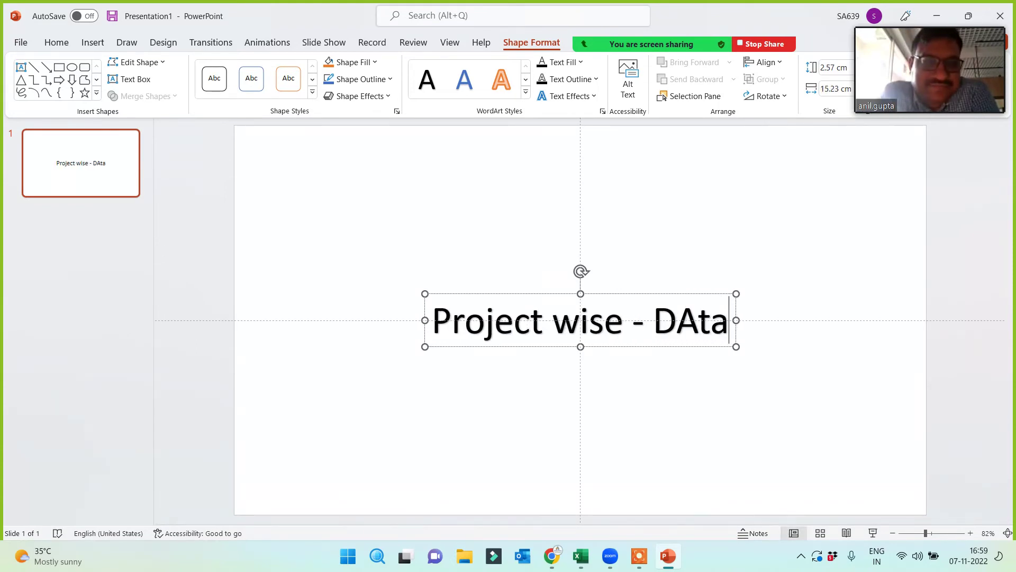
{"action": "key", "text": "BackSpace"}
{"action": "key", "text": "BackSpace"}
{"action": "key", "text": "BackSpace"}
{"action": "type", "text": "ata"}
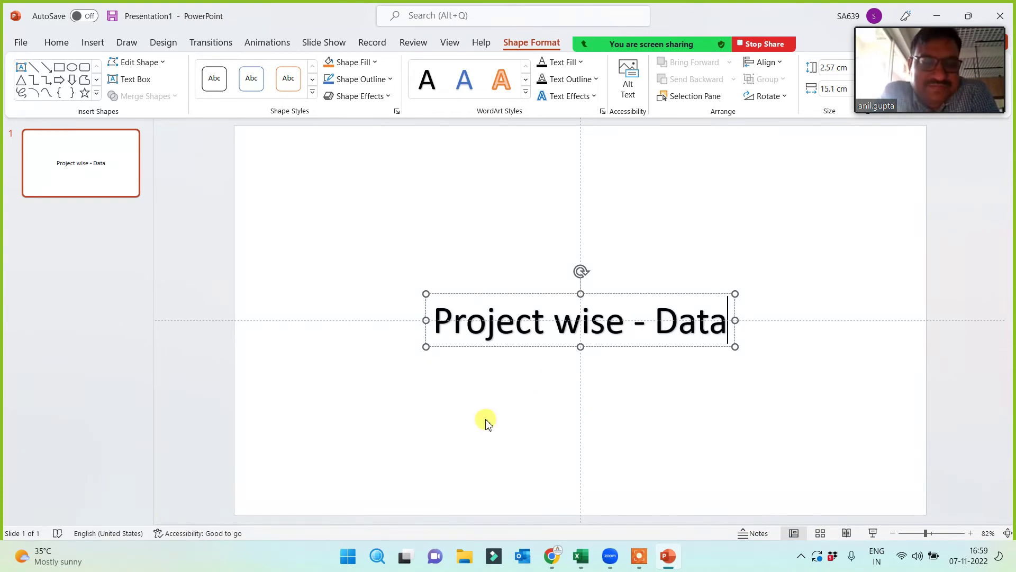
Move the "Project wise - Data" WordArt to the upper-left area of the slide and deselect it.
{"action": "left_click", "coordinate": [487, 422]}
{"action": "left_click", "coordinate": [497, 322]}
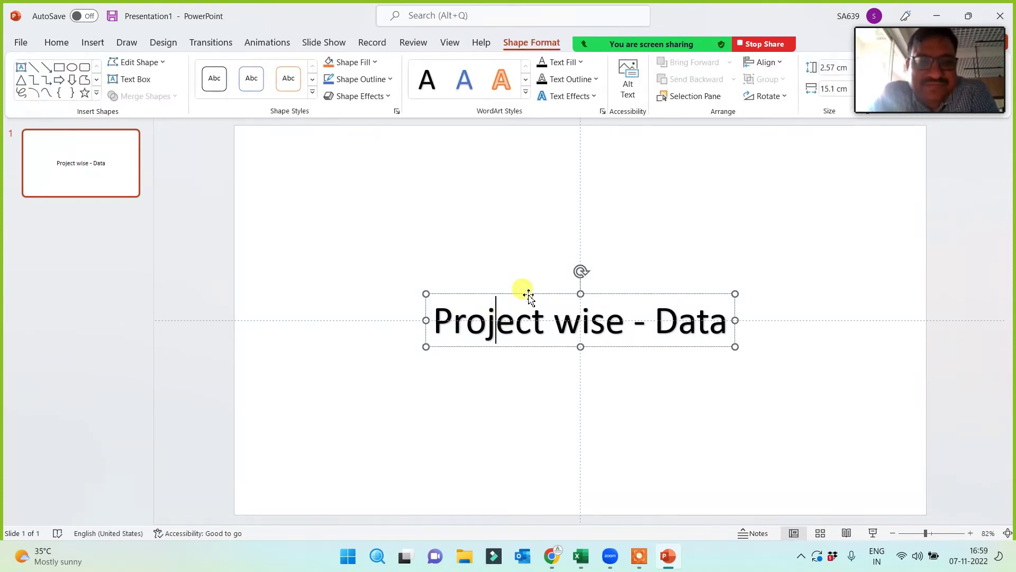
{"action": "left_click_drag", "start_coordinate": [529, 297], "coordinate": [356, 149]}
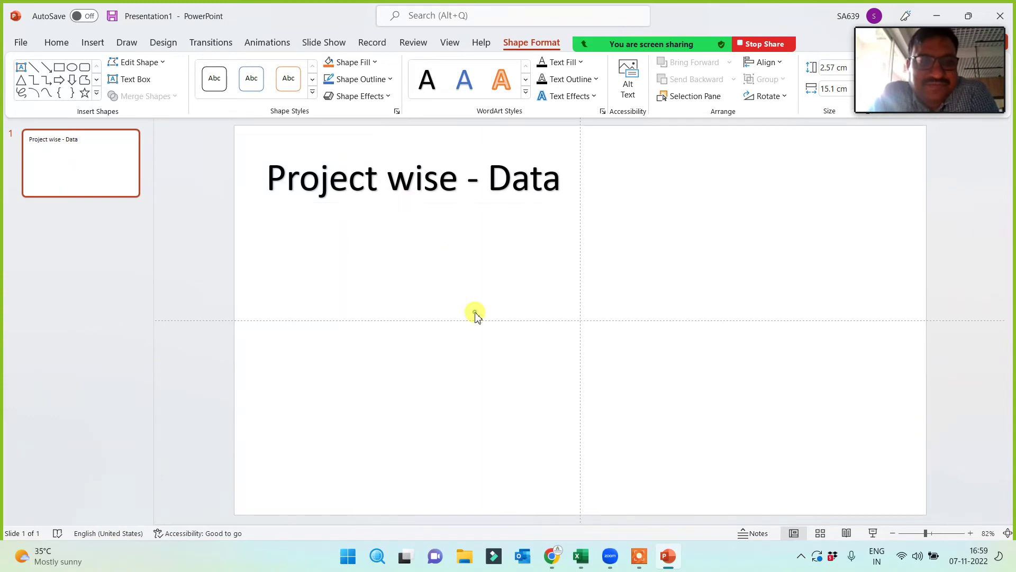
{"action": "left_click", "coordinate": [579, 426]}
Switch to Excel, clear the copy selection around the dashboard, save Wrkng Sheet.xlsx and return to PowerPoint.
{"action": "left_click", "coordinate": [581, 559]}
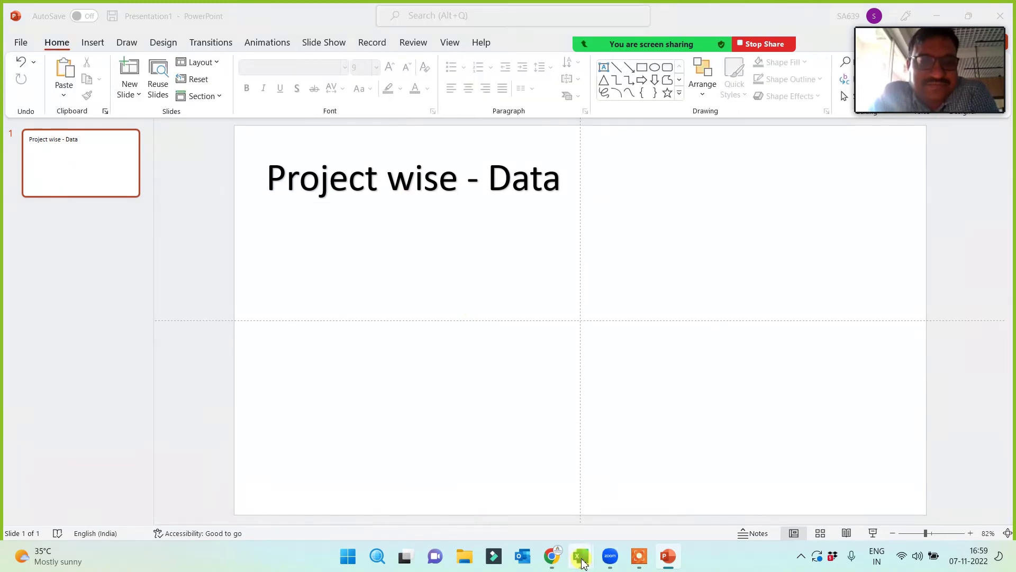
{"action": "left_click", "coordinate": [773, 521]}
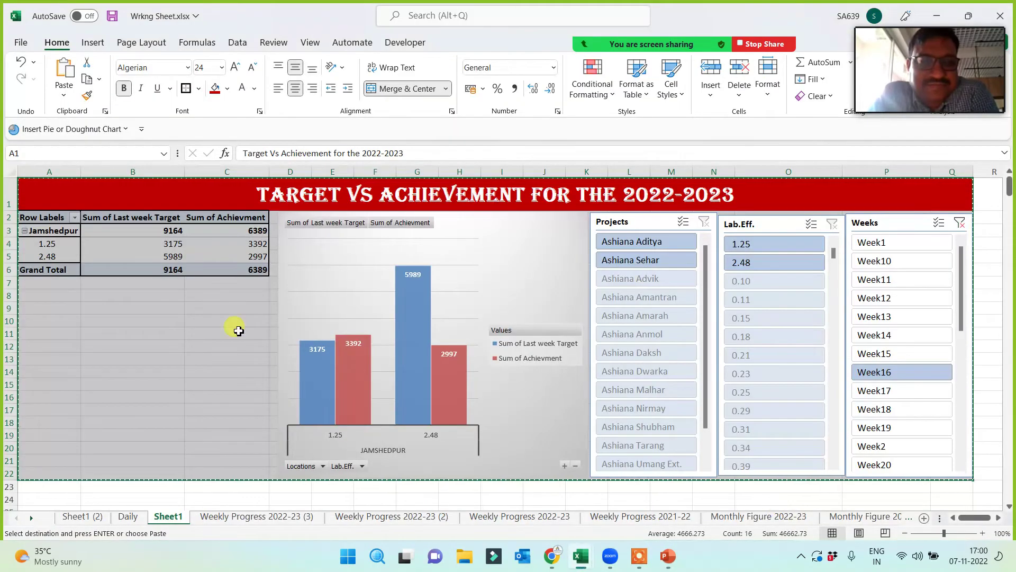
{"action": "key", "text": "Escape"}
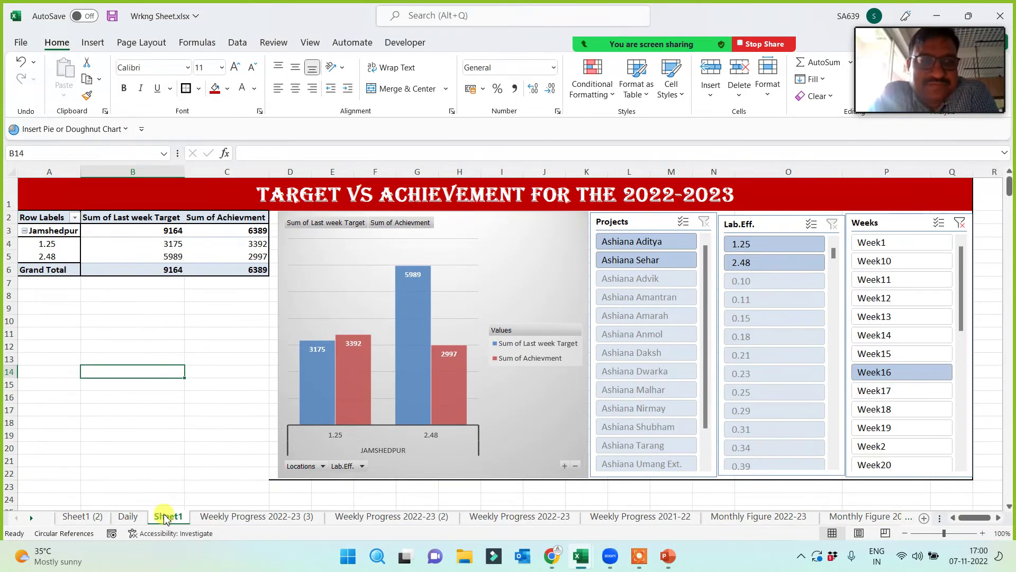
{"action": "left_click", "coordinate": [159, 381]}
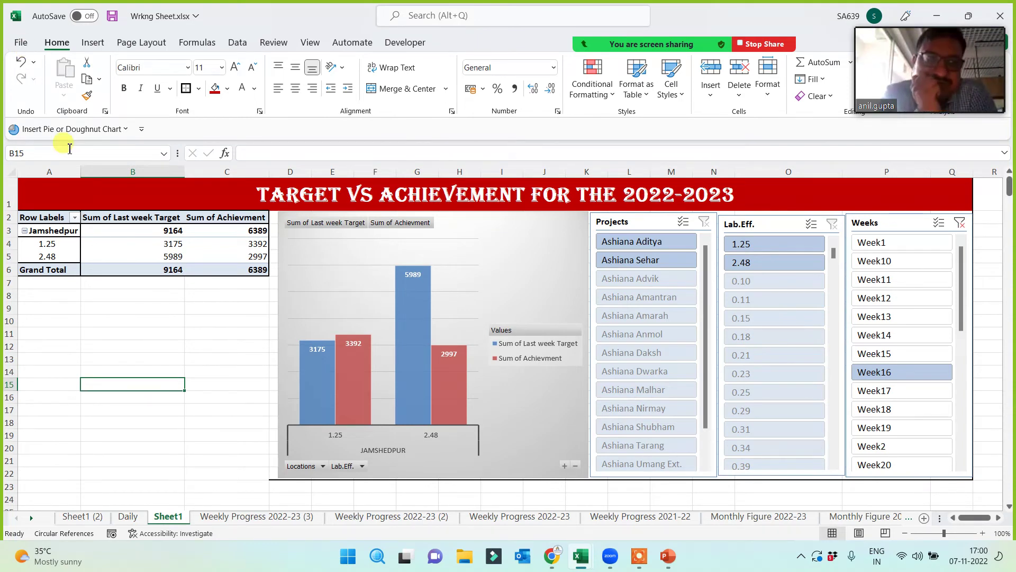
{"action": "key", "text": "ctrl+s"}
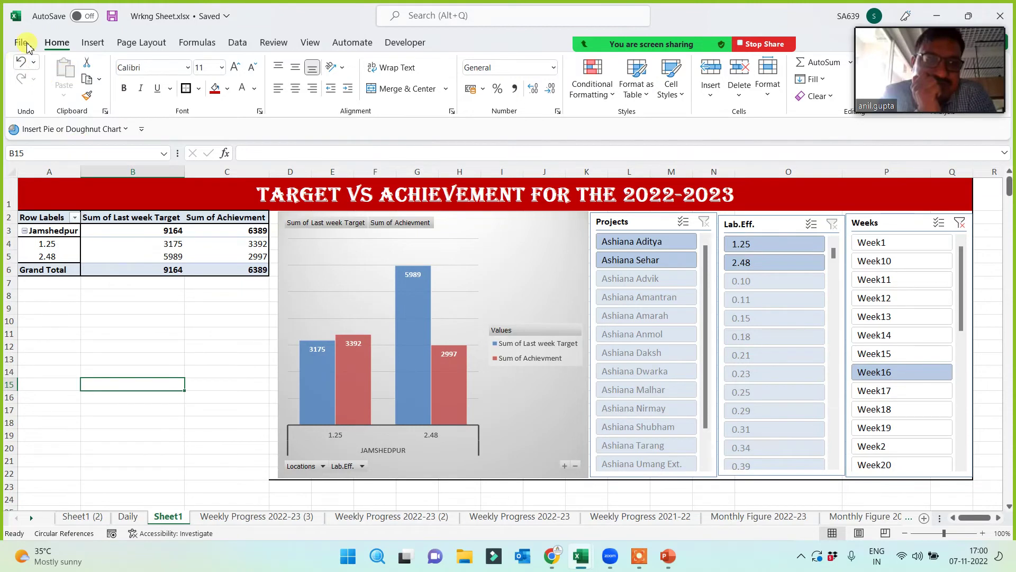
{"action": "left_click", "coordinate": [667, 556]}
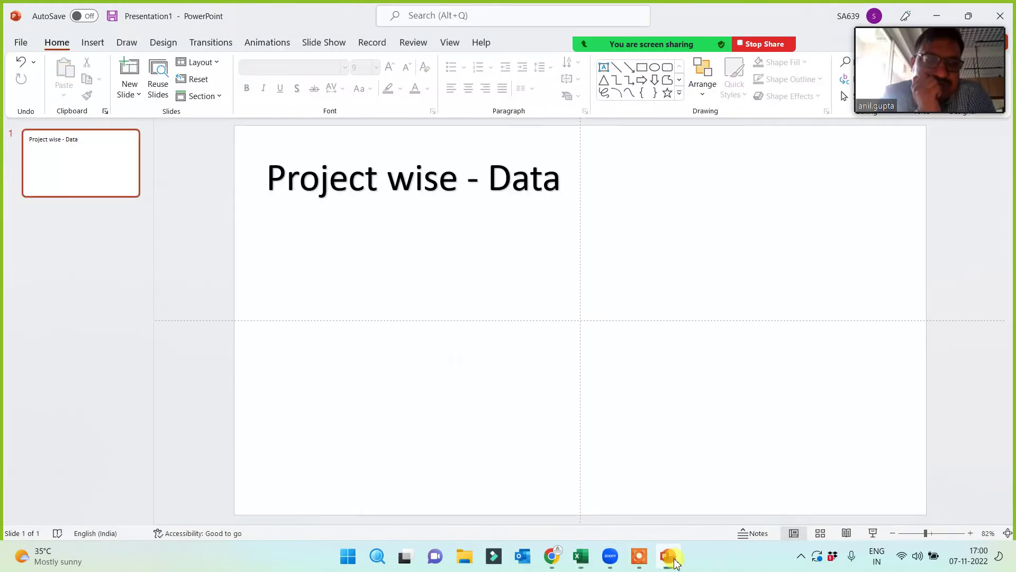
{"action": "left_click", "coordinate": [366, 178]}
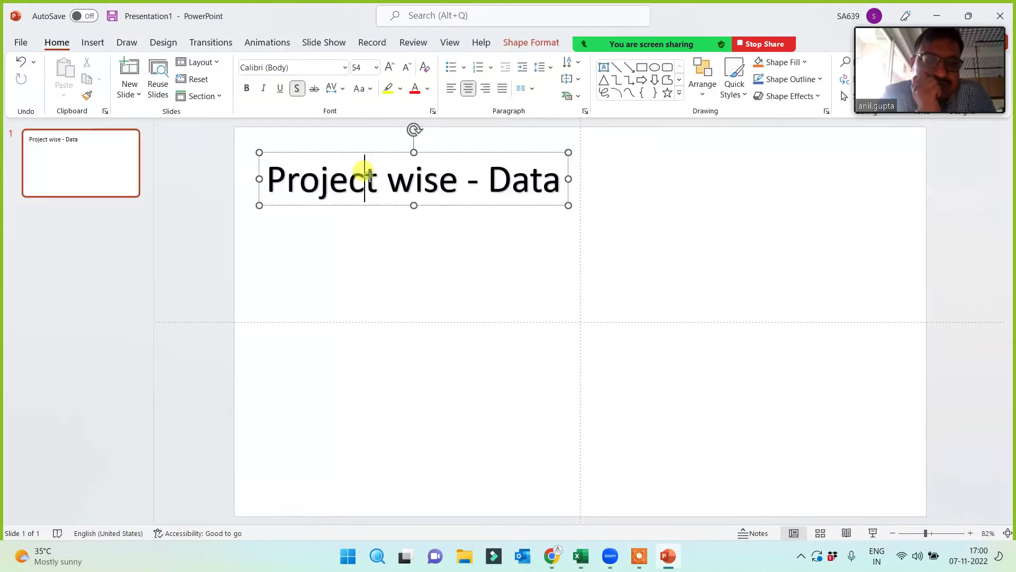
{"action": "left_click", "coordinate": [461, 206]}
{"action": "right_click", "coordinate": [462, 208]}
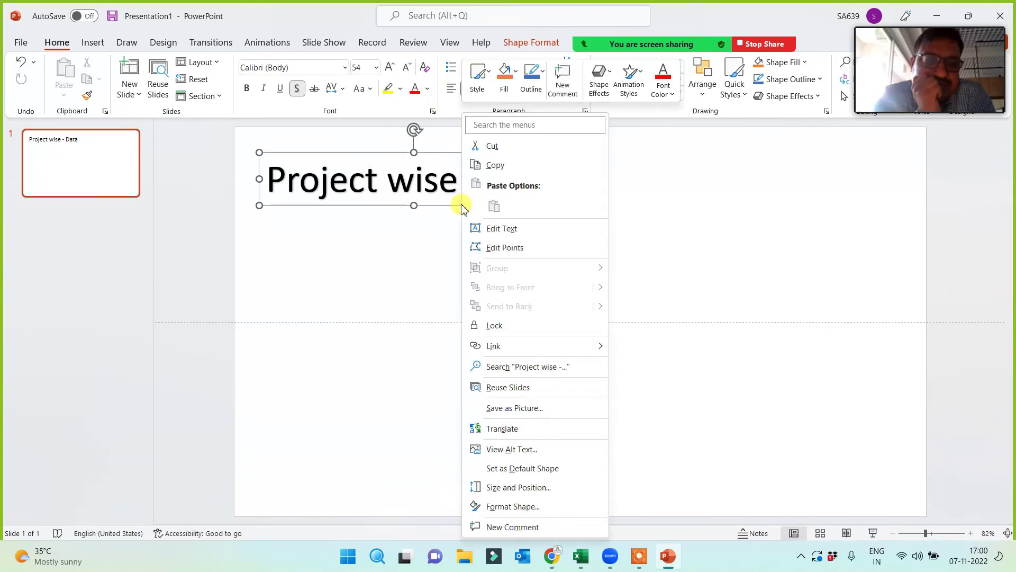
{"action": "left_click", "coordinate": [514, 346]}
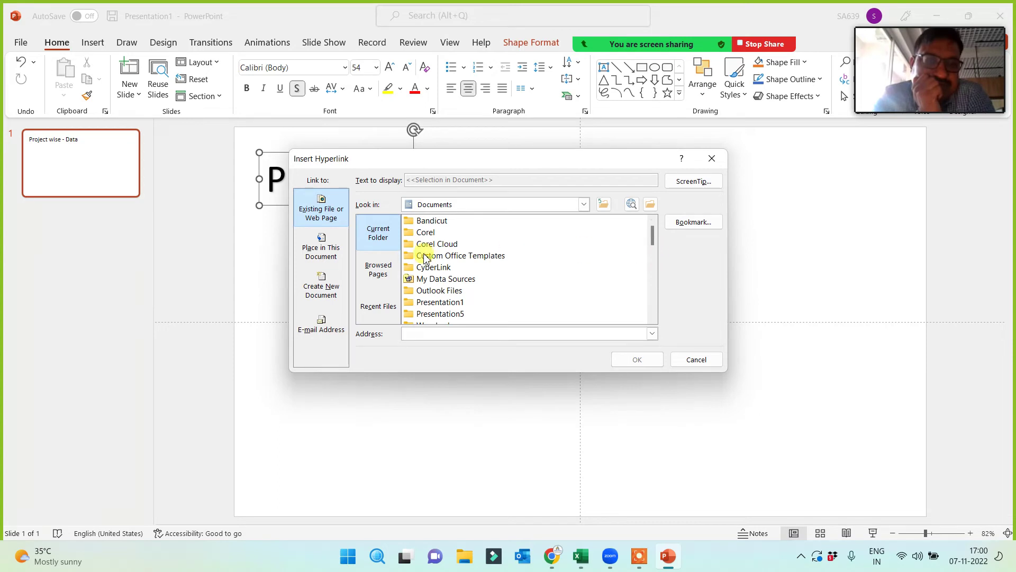
{"action": "left_click", "coordinate": [583, 205]}
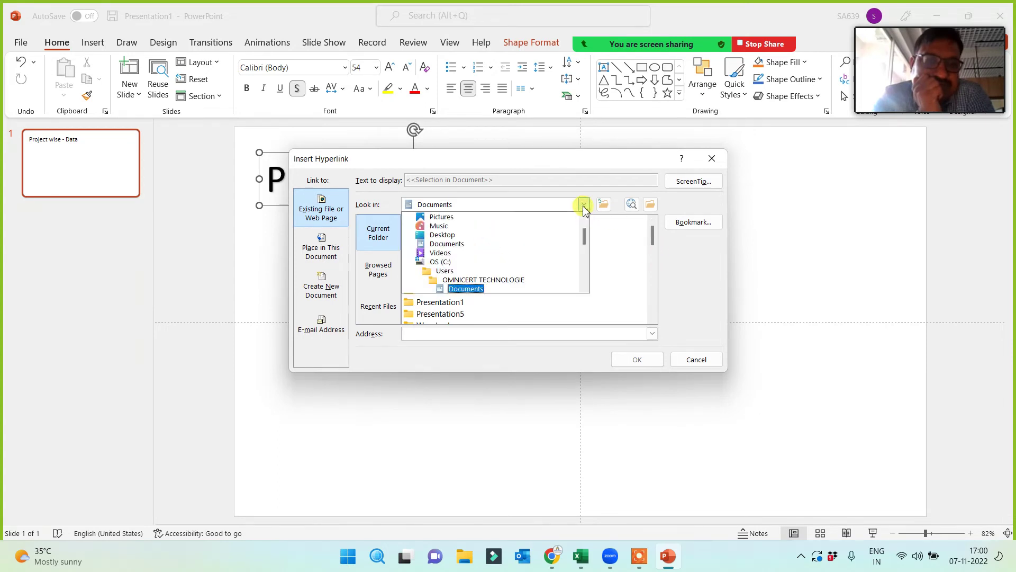
{"action": "left_click_drag", "start_coordinate": [586, 241], "coordinate": [586, 227]}
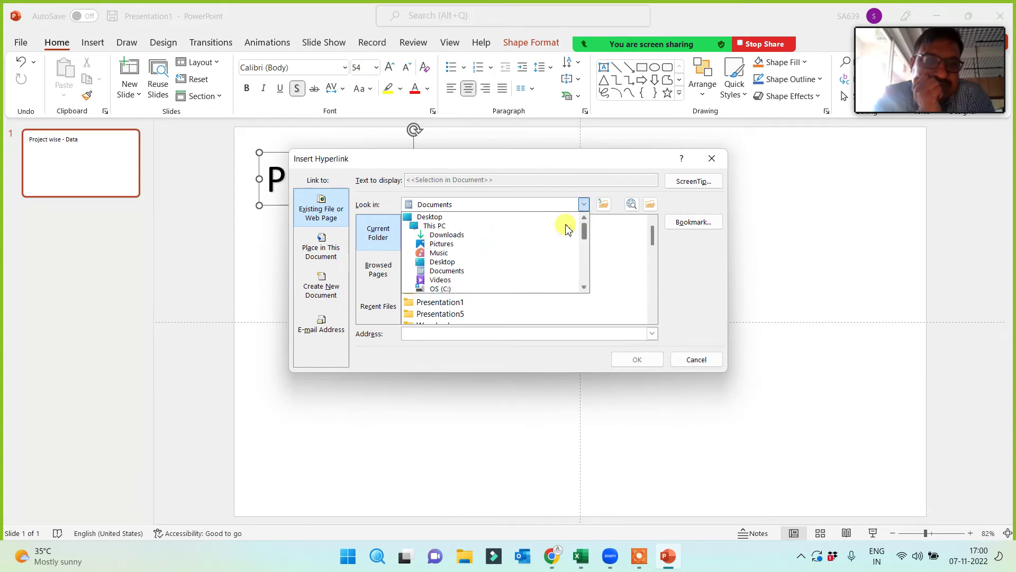
{"action": "left_click", "coordinate": [447, 234]}
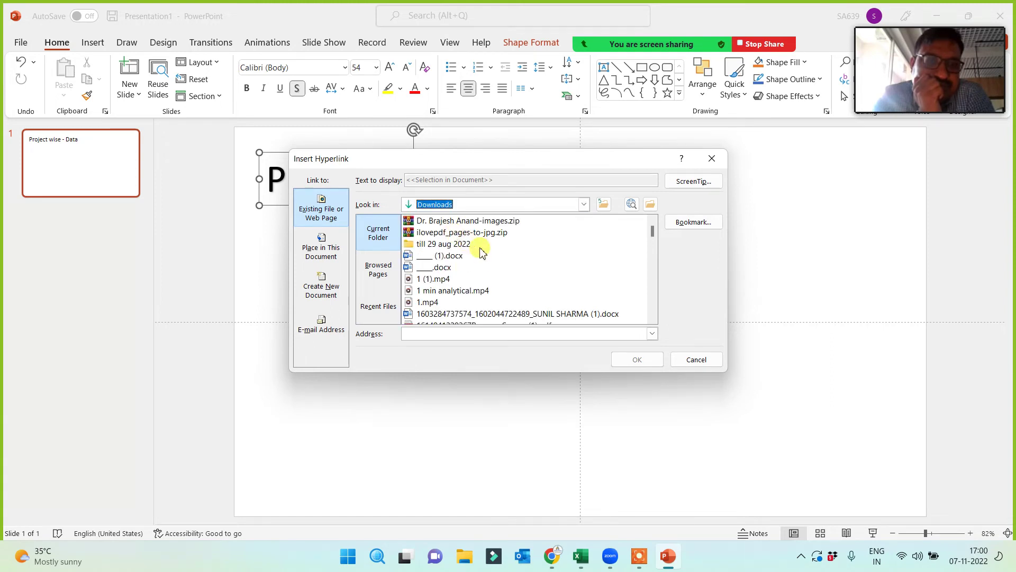
{"action": "left_click", "coordinate": [652, 320]}
{"action": "left_click", "coordinate": [652, 320]}
{"action": "left_click", "coordinate": [652, 321]}
{"action": "left_click", "coordinate": [652, 320]}
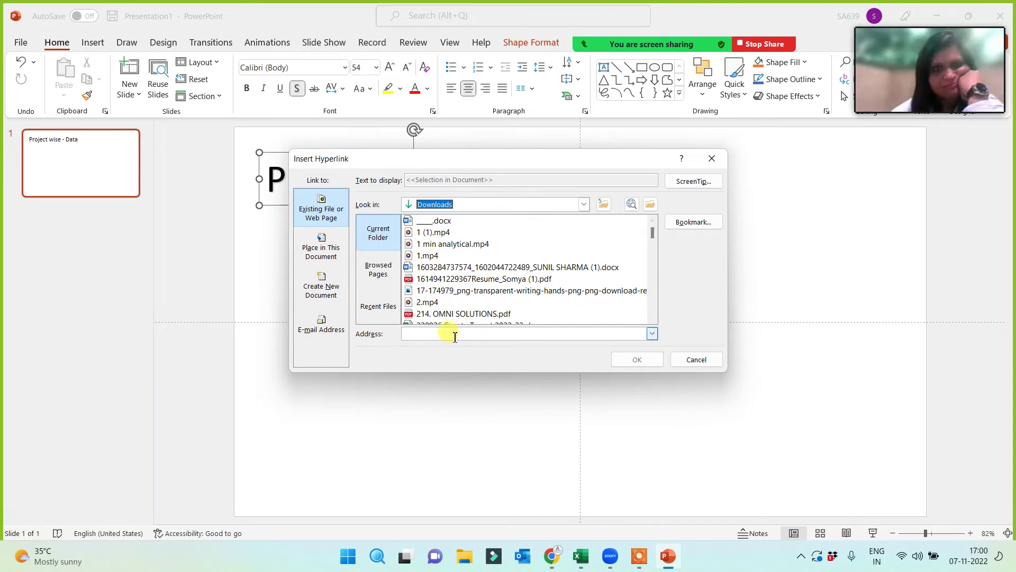
{"action": "left_click", "coordinate": [652, 318]}
{"action": "left_click", "coordinate": [652, 318]}
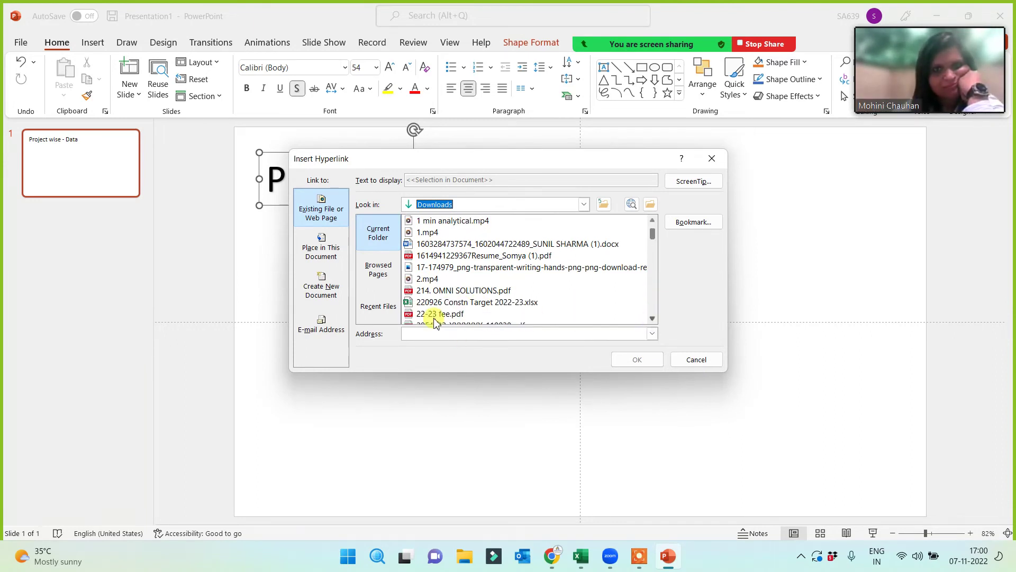
{"action": "left_click", "coordinate": [426, 333]}
{"action": "type", "text": "w"}
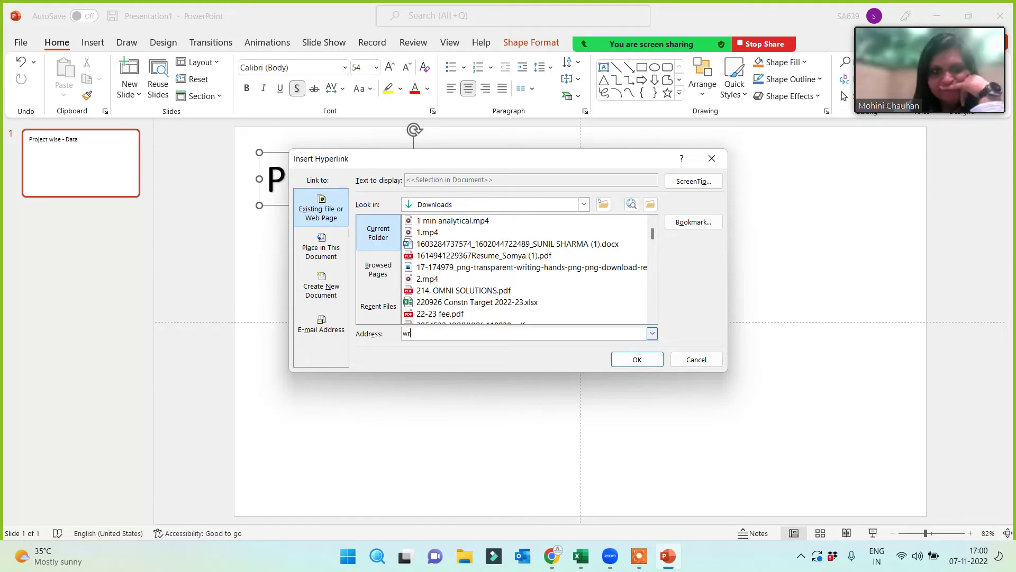
{"action": "type", "text": "r"}
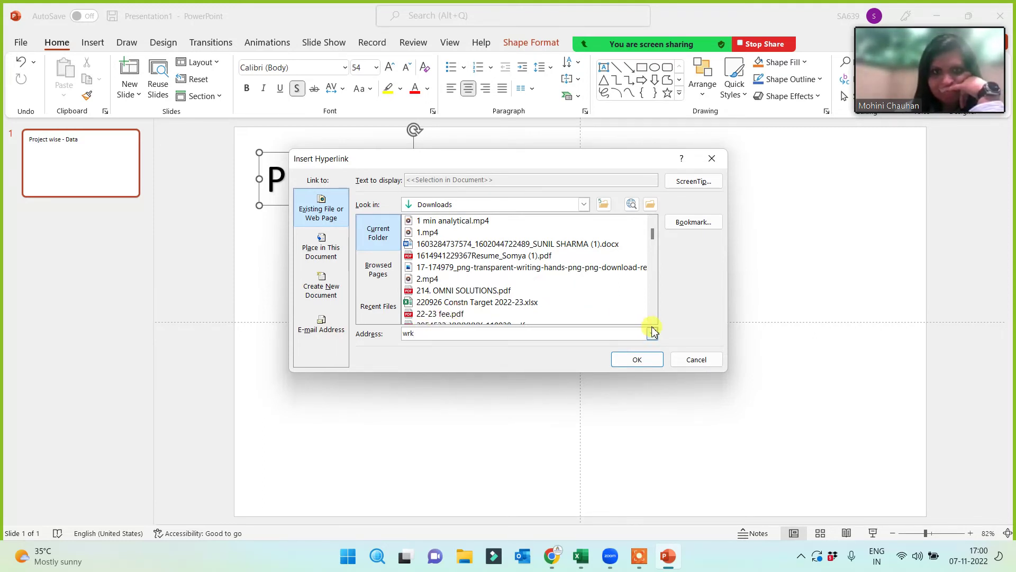
{"action": "left_click_drag", "start_coordinate": [654, 239], "coordinate": [653, 261]}
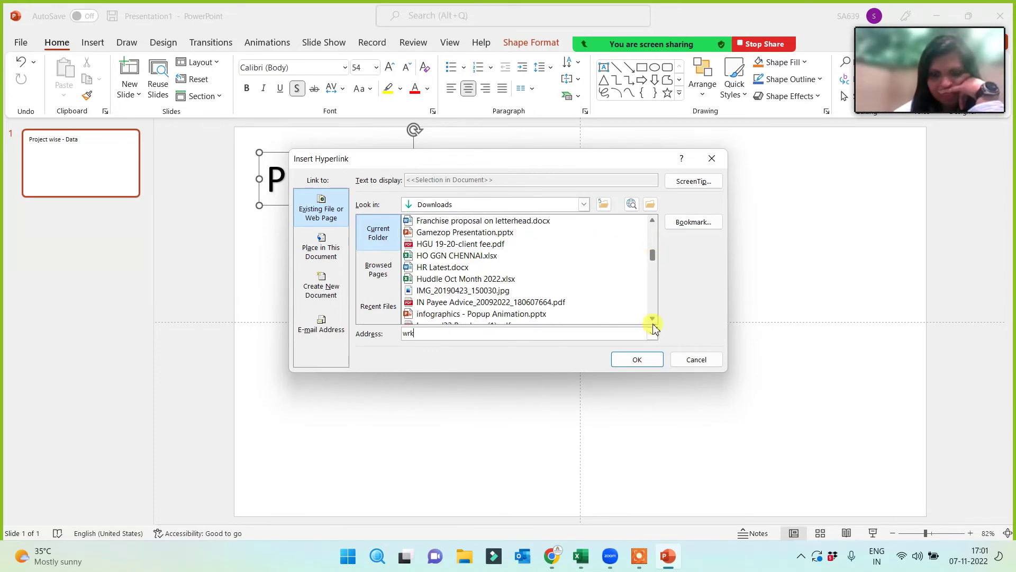
{"action": "left_click", "coordinate": [686, 362]}
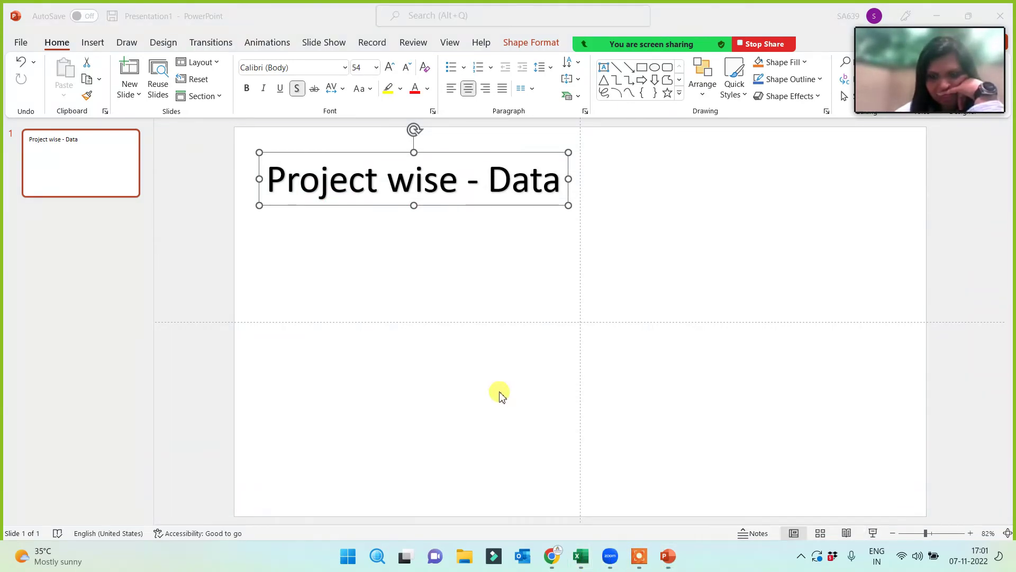
Try to move Wrkng Sheet.xlsx from the Downloads folder to the desktop.
{"action": "key", "text": "super+d"}
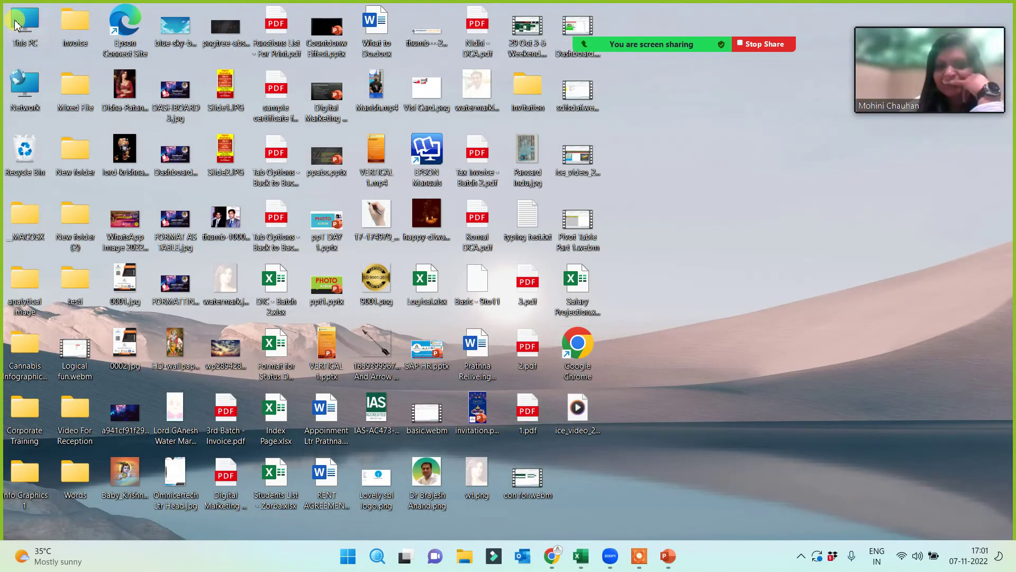
{"action": "double_click", "coordinate": [16, 25]}
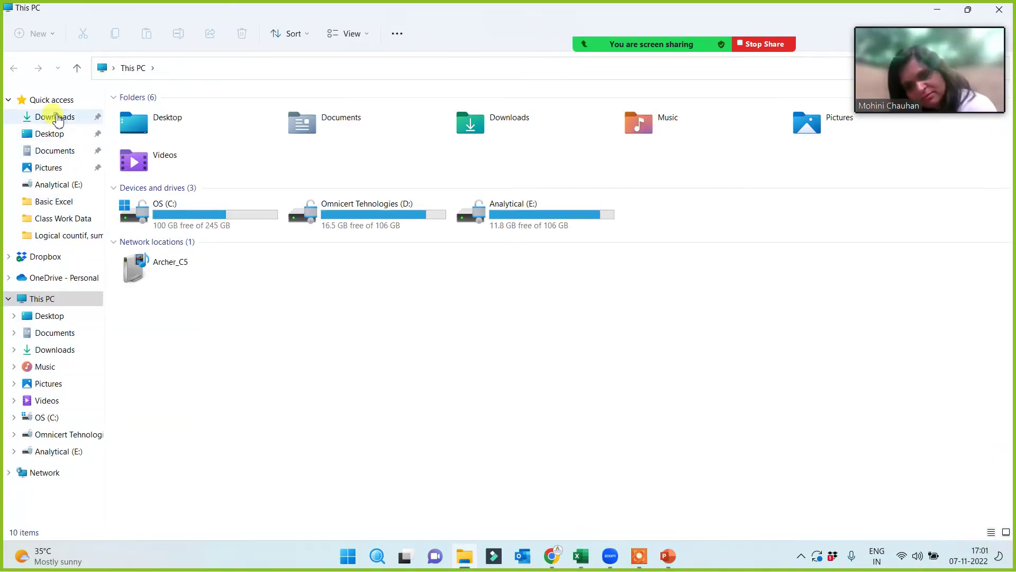
{"action": "left_click", "coordinate": [58, 118]}
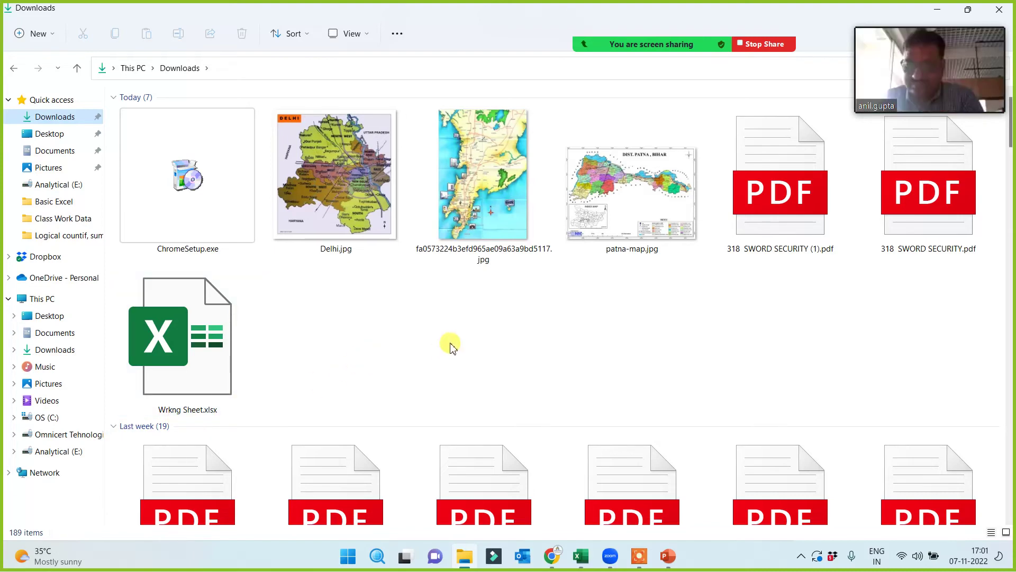
{"action": "left_click", "coordinate": [226, 335]}
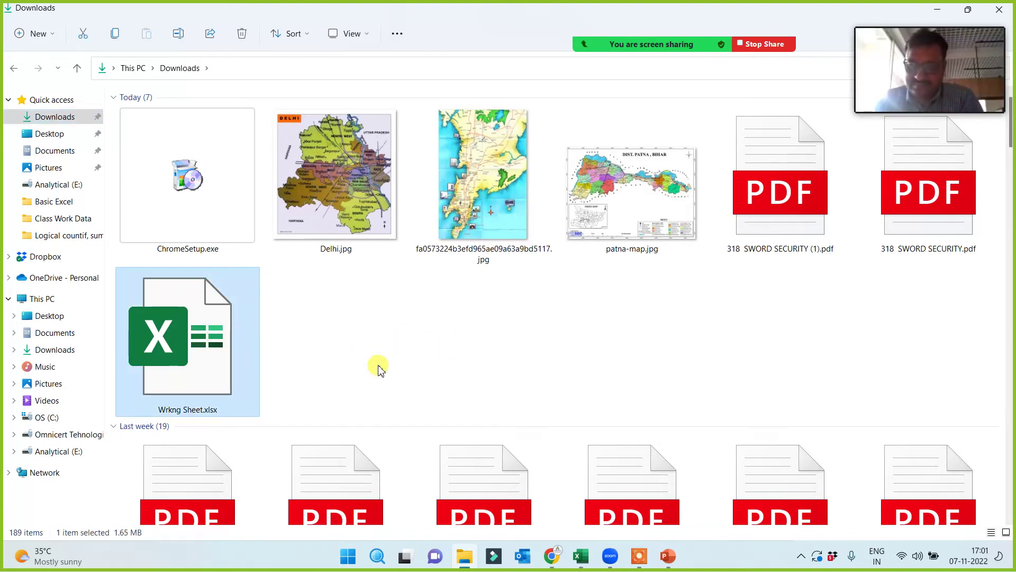
{"action": "left_click", "coordinate": [38, 137]}
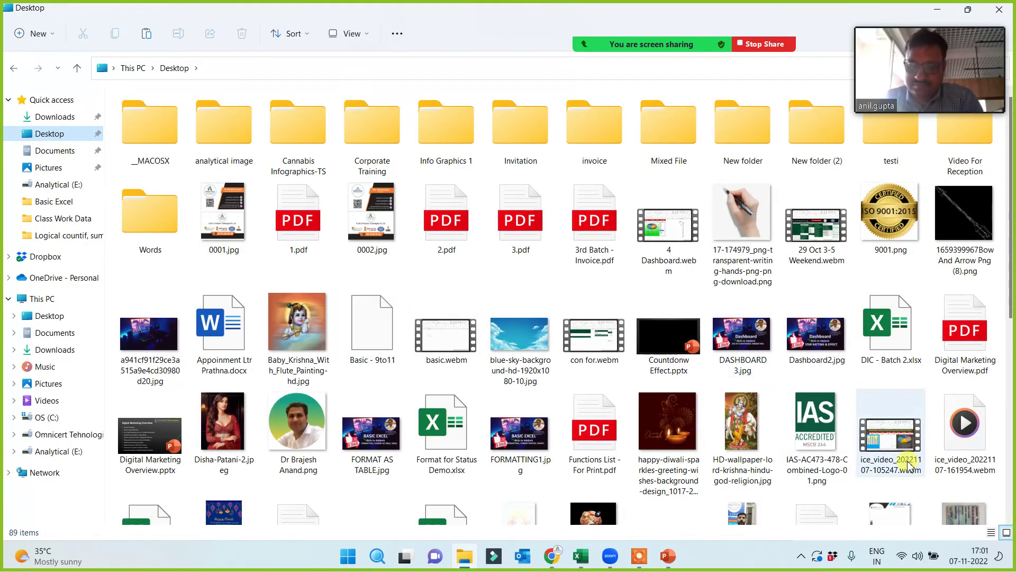
{"action": "left_click", "coordinate": [940, 11]}
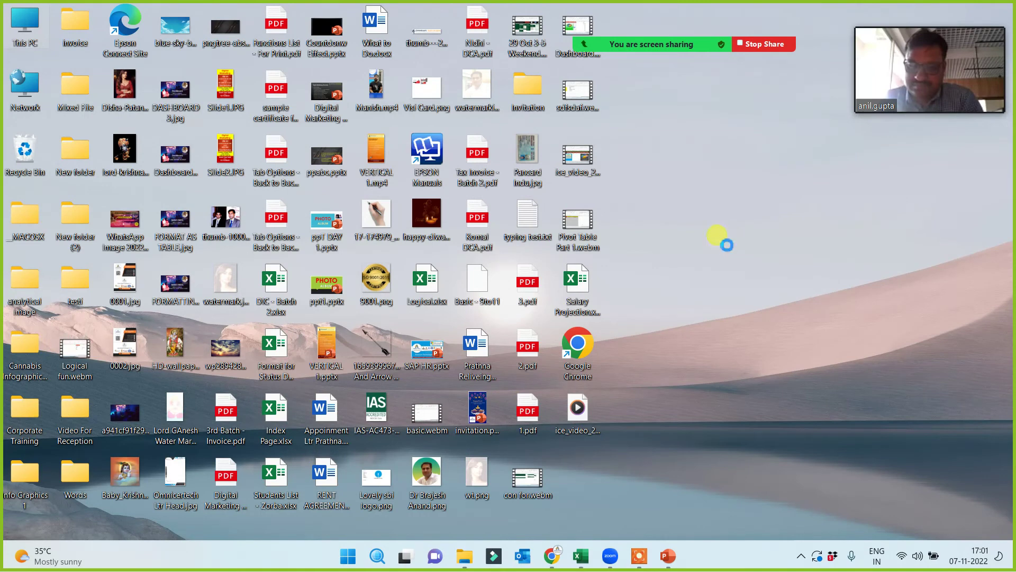
{"action": "key", "text": "ctrl+v"}
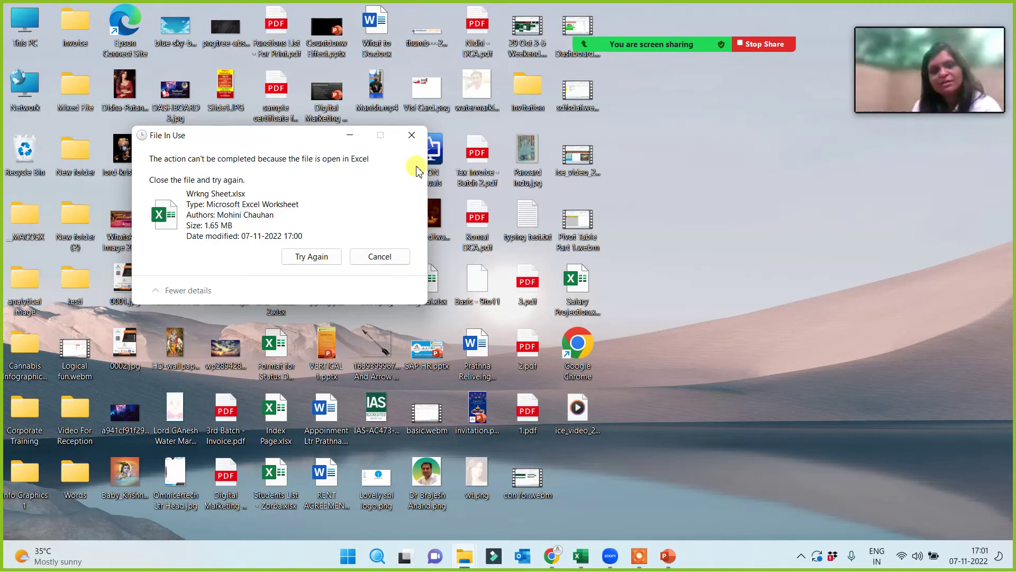
{"action": "left_click", "coordinate": [411, 135]}
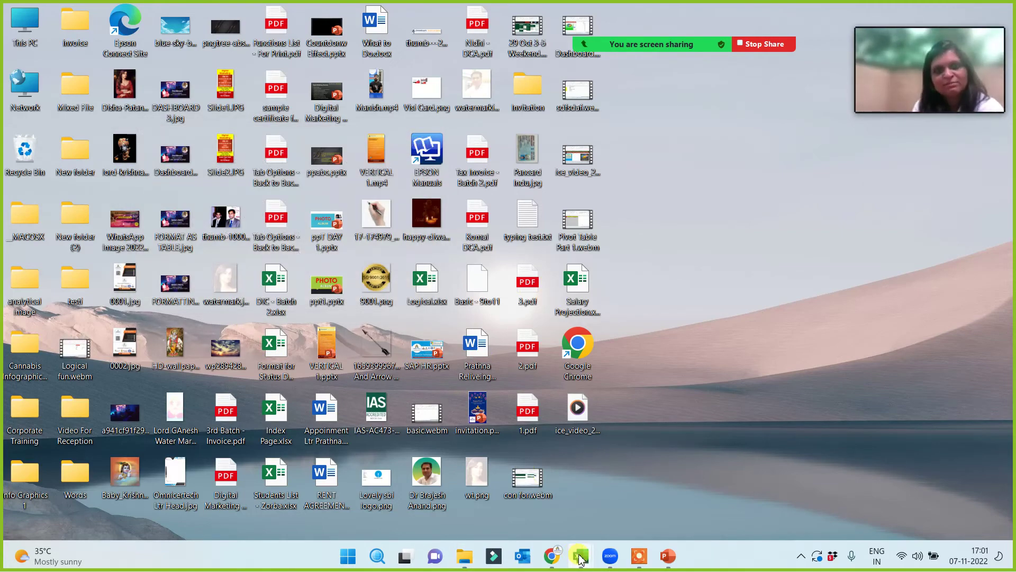
Switch to Excel and close the Wrkng Sheet.xlsx workbook.
{"action": "mouse_move", "coordinate": [581, 559]}
{"action": "left_click", "coordinate": [747, 514]}
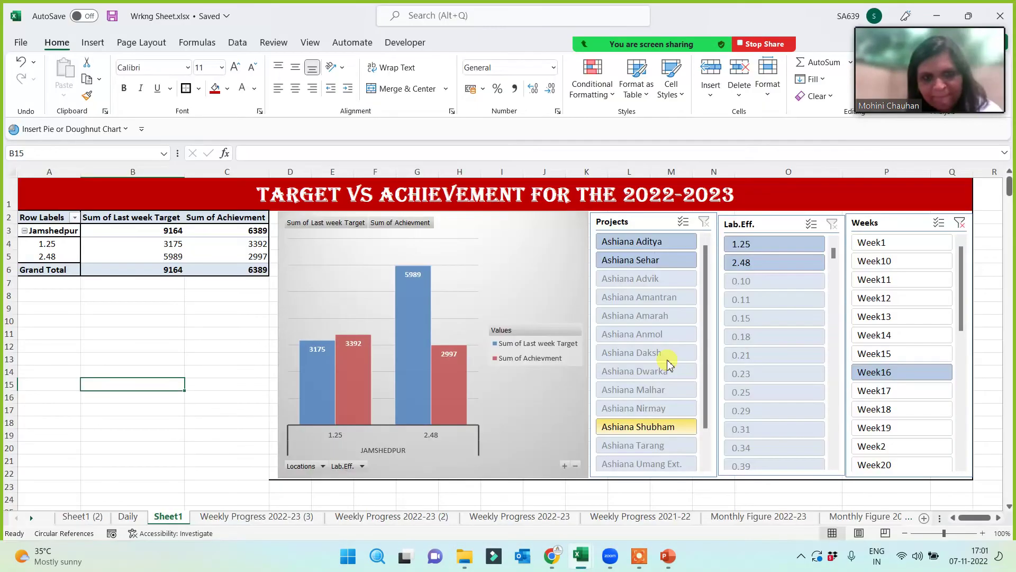
{"action": "left_click", "coordinate": [180, 422]}
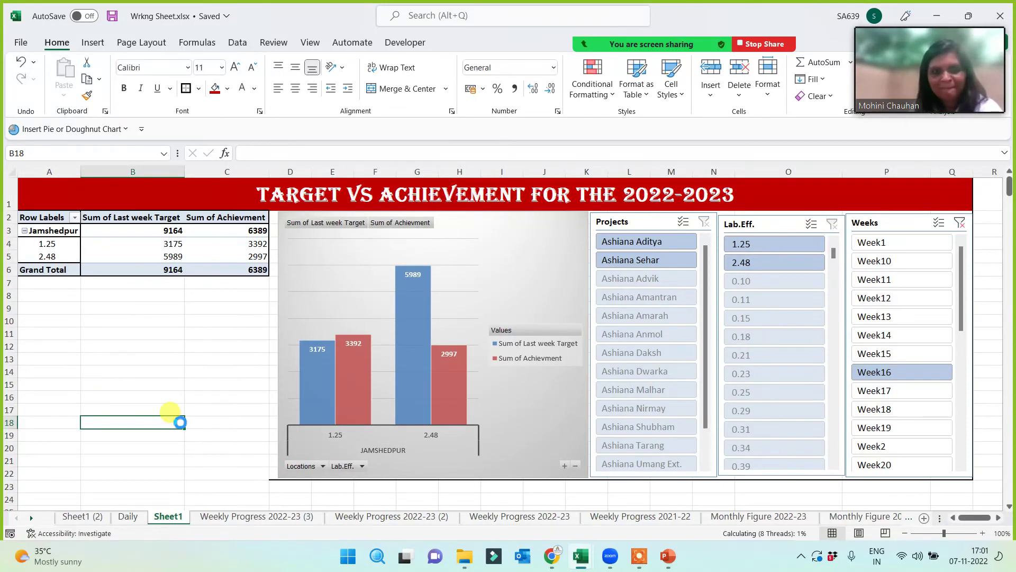
{"action": "mouse_move", "coordinate": [965, 35]}
{"action": "left_click_drag", "start_coordinate": [980, 20], "coordinate": [964, 76]}
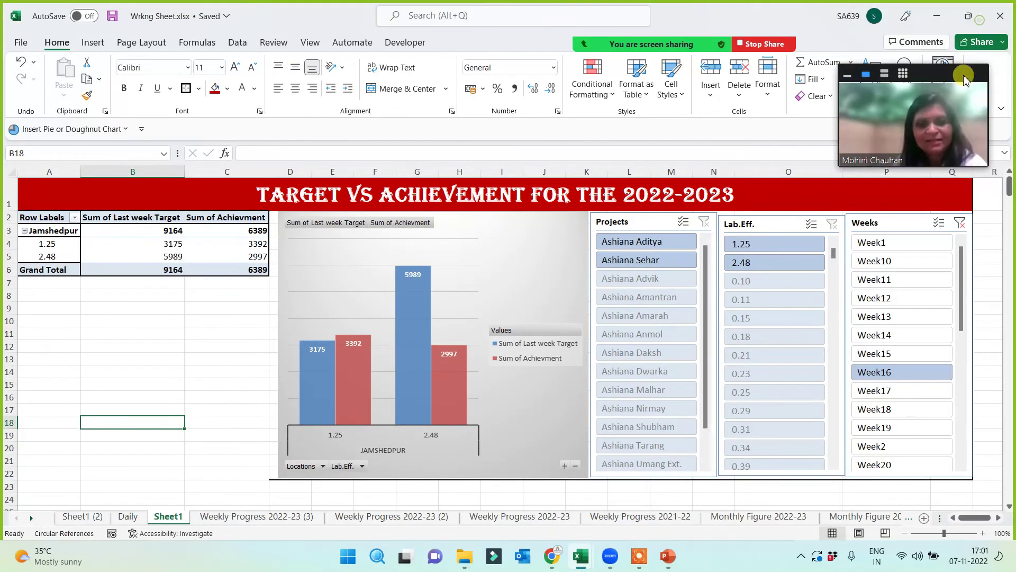
{"action": "left_click", "coordinate": [1000, 16]}
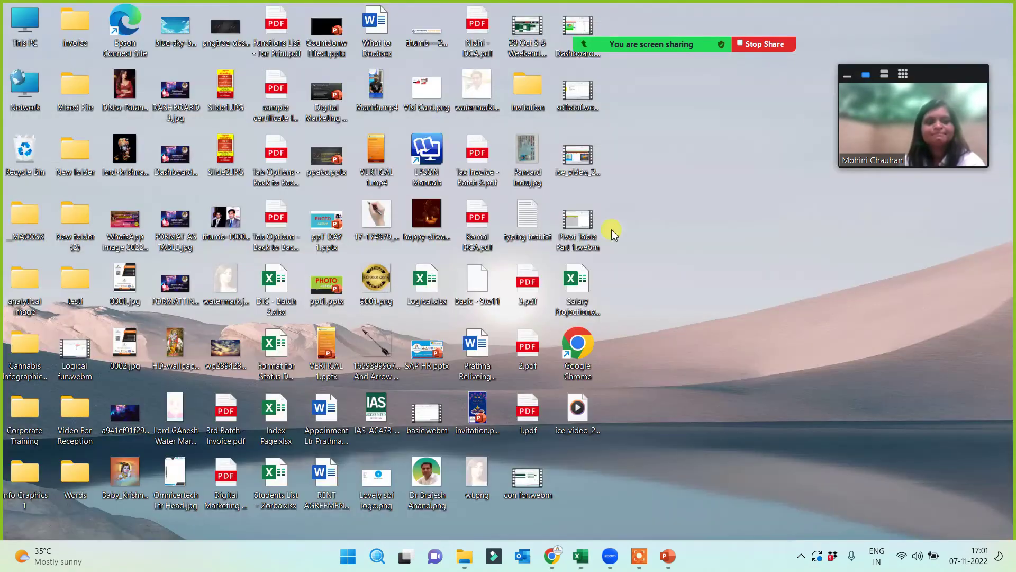
Move Wrkng Sheet.xlsx from the Downloads folder to the desktop.
{"action": "double_click", "coordinate": [31, 19]}
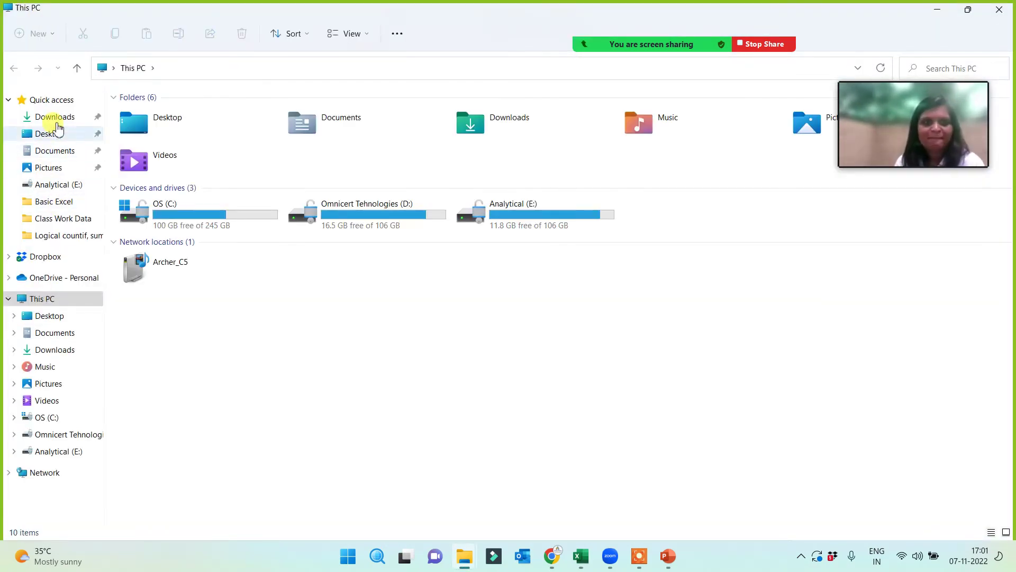
{"action": "left_click", "coordinate": [56, 117]}
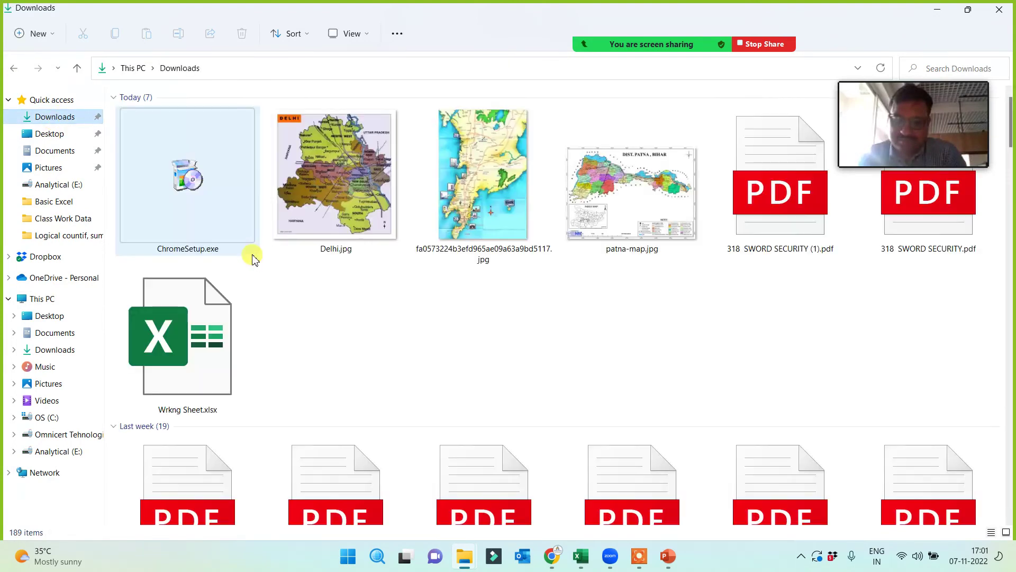
{"action": "left_click", "coordinate": [217, 325]}
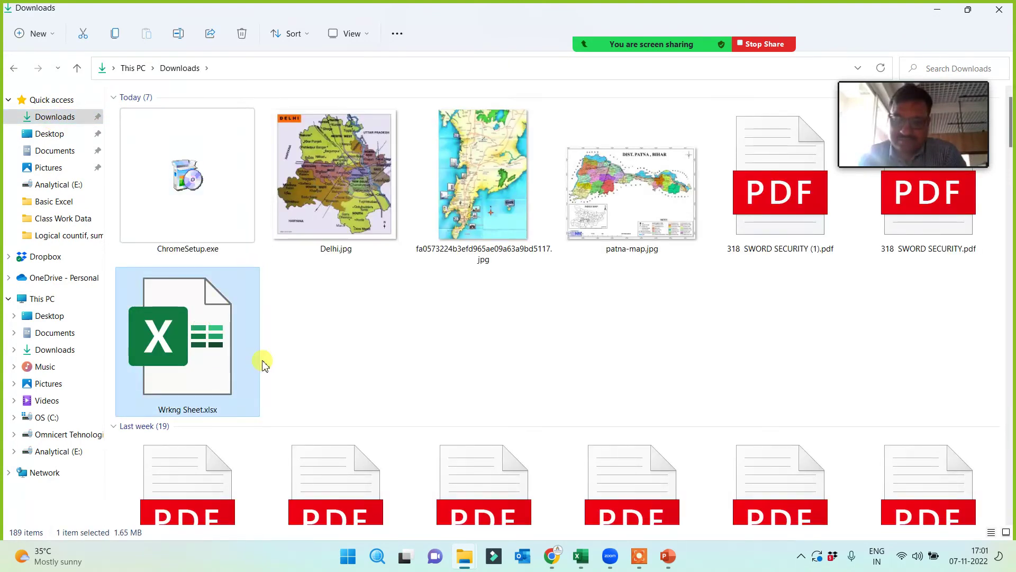
{"action": "key", "text": "ctrl+x"}
{"action": "key", "text": "super+d"}
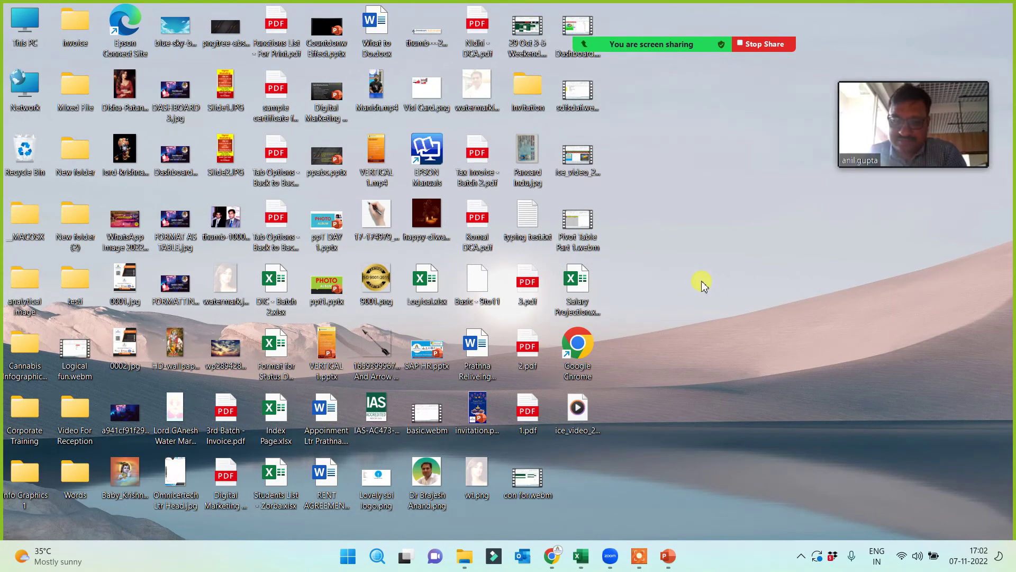
{"action": "key", "text": "ctrl+v"}
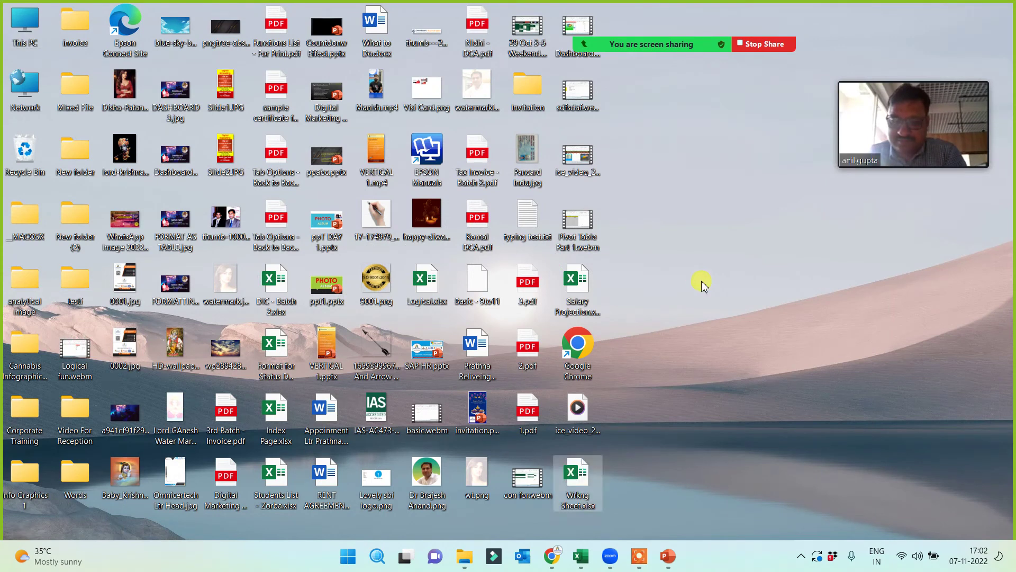
Switch to PowerPoint, start a hyperlink on the word "wise" in the title and browse to the Desktop folder.
{"action": "left_click", "coordinate": [668, 556]}
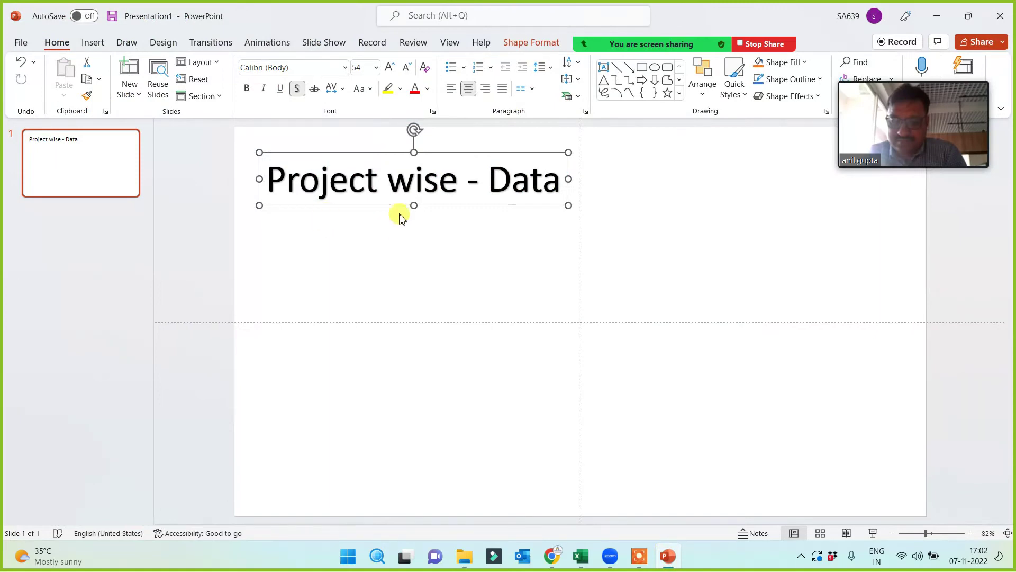
{"action": "right_click", "coordinate": [402, 190]}
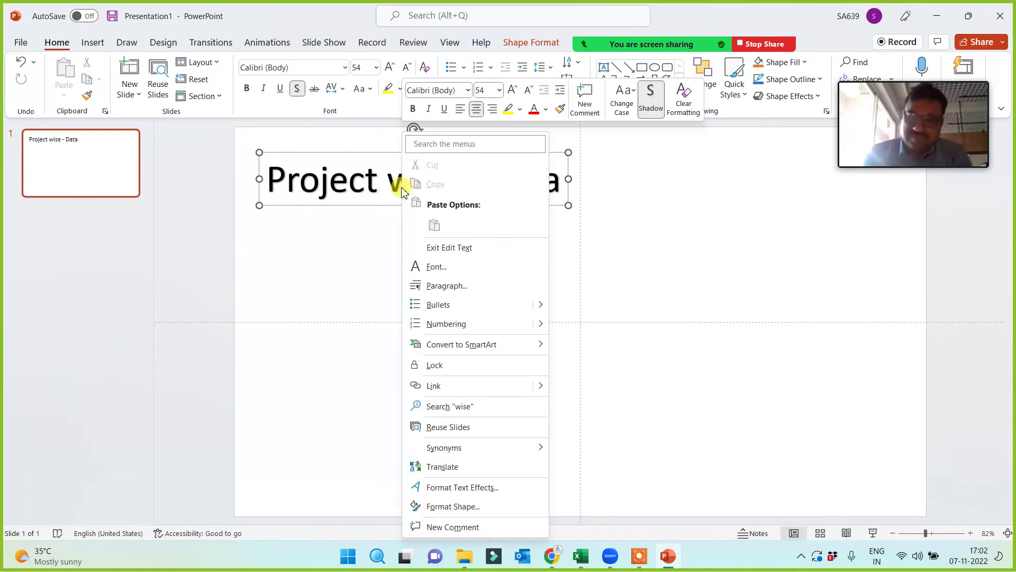
{"action": "left_click", "coordinate": [426, 386]}
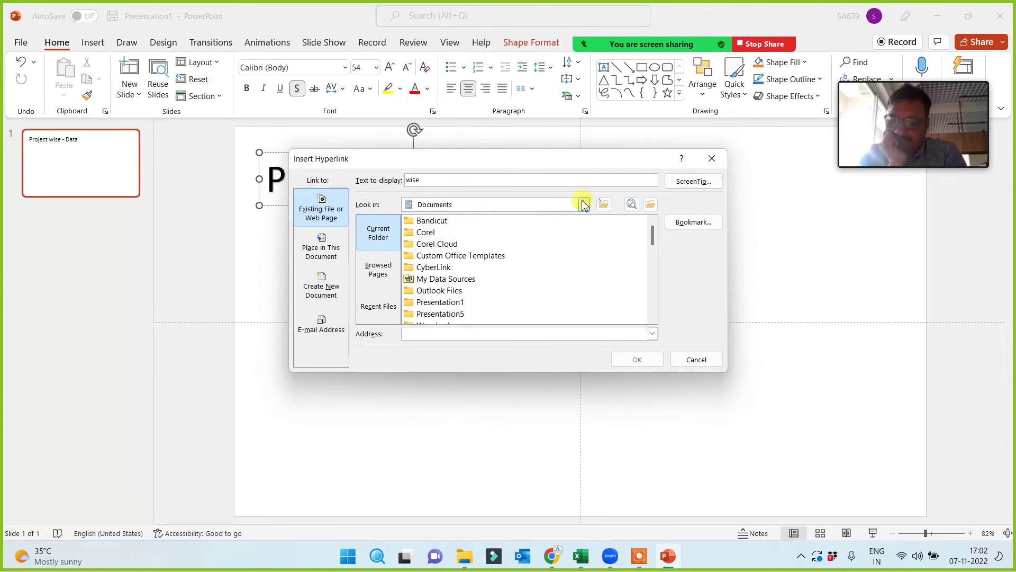
{"action": "left_click", "coordinate": [584, 205]}
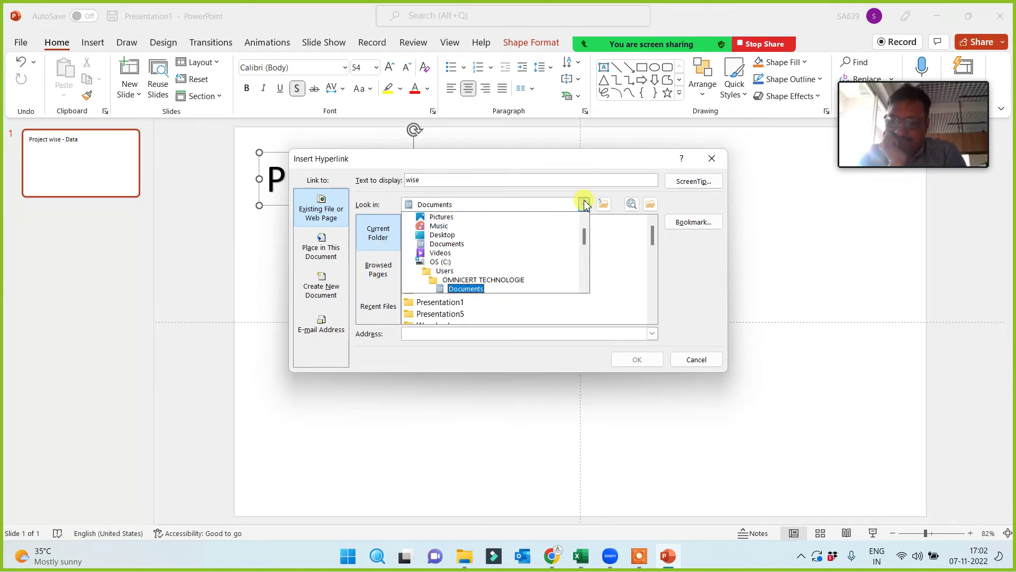
{"action": "left_click", "coordinate": [447, 234]}
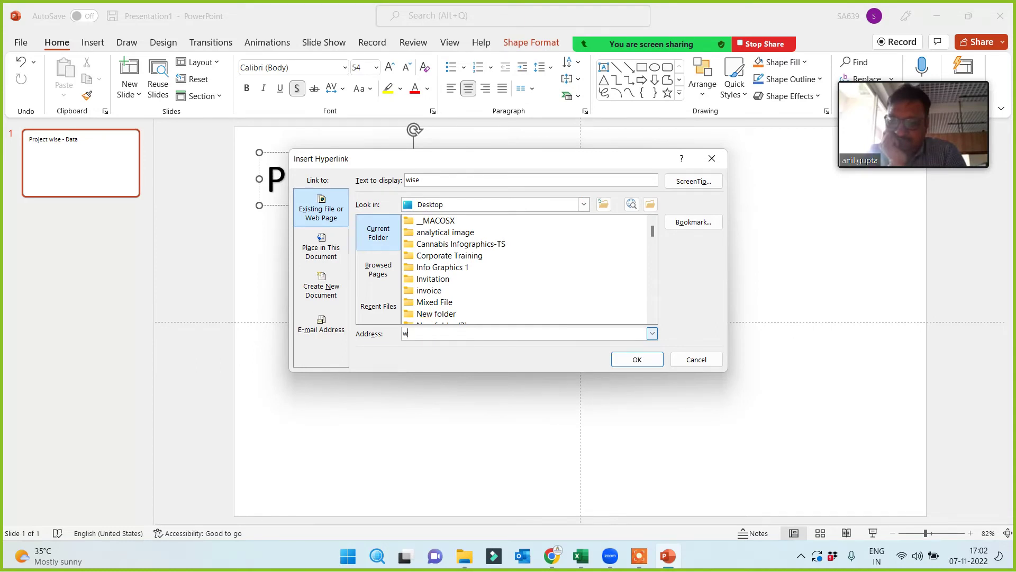
Choose Wrkng Sheet.xlsx as the link target for "wise", insert the hyperlink and deselect the title.
{"action": "type", "text": "wrkng"}
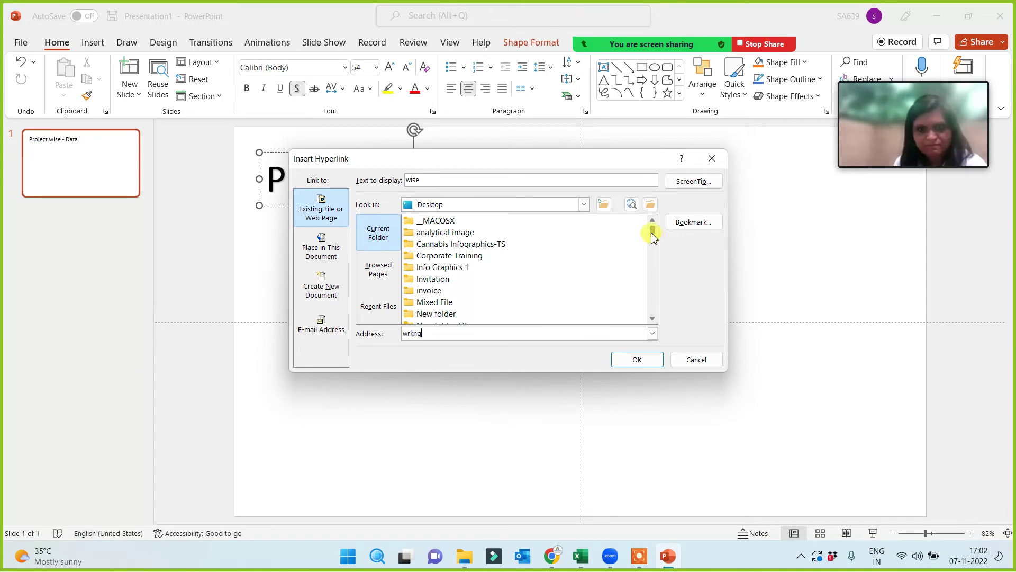
{"action": "left_click_drag", "start_coordinate": [652, 237], "coordinate": [652, 244]}
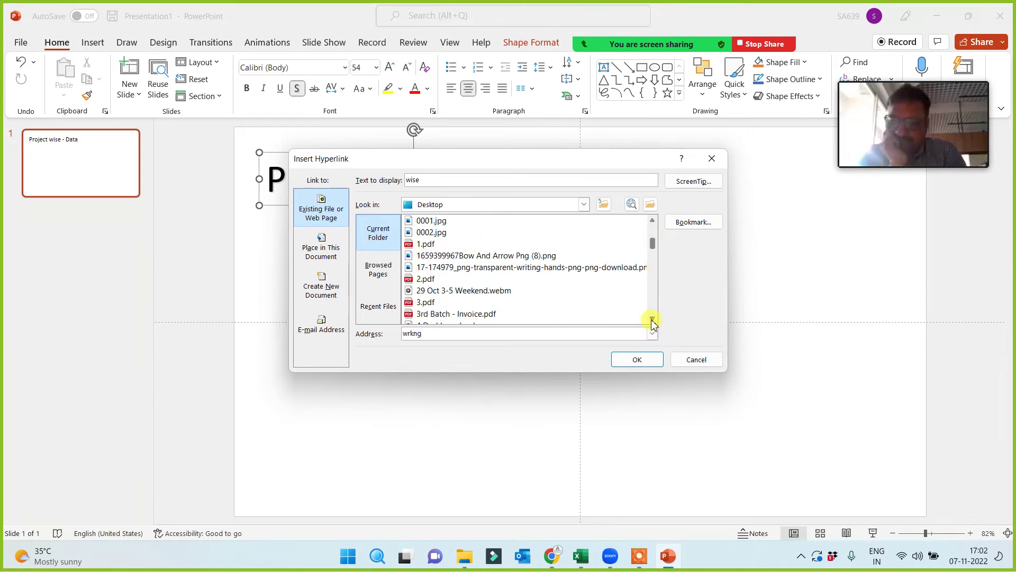
{"action": "scroll", "coordinate": [652, 321], "scroll_direction": "down", "scroll_amount": 4}
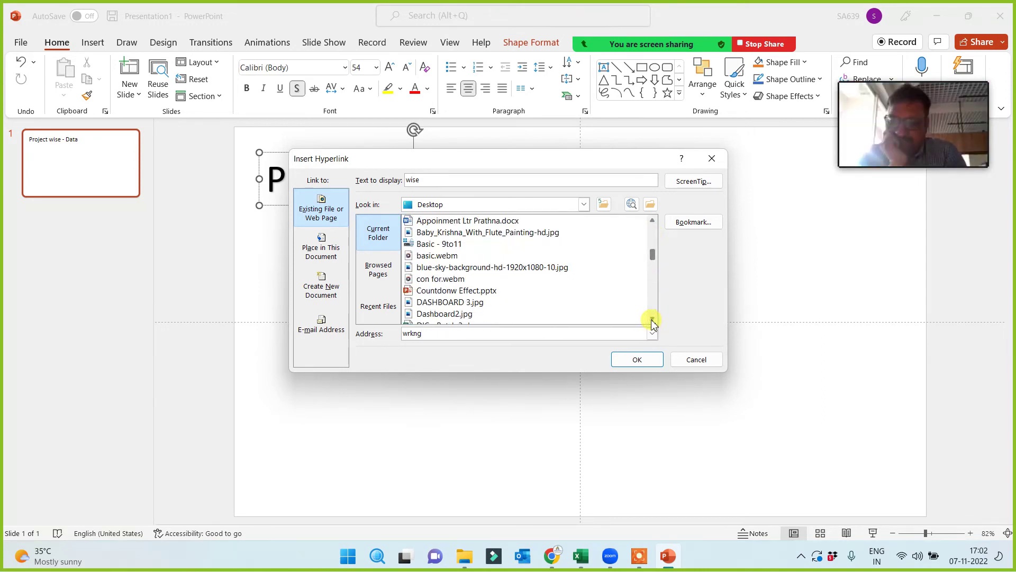
{"action": "scroll", "coordinate": [652, 322], "scroll_direction": "down", "scroll_amount": 4}
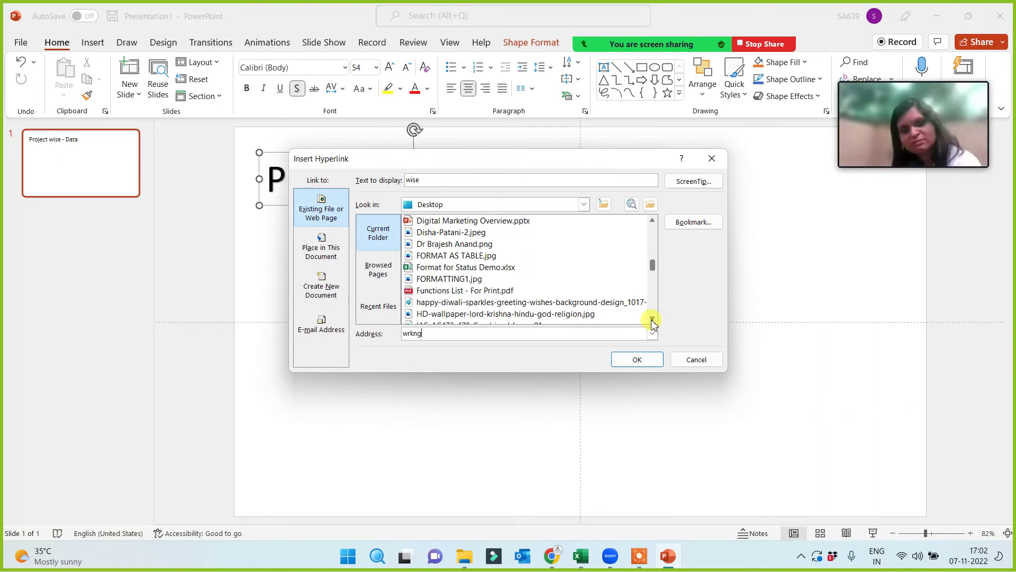
{"action": "scroll", "coordinate": [652, 321], "scroll_direction": "down", "scroll_amount": 3}
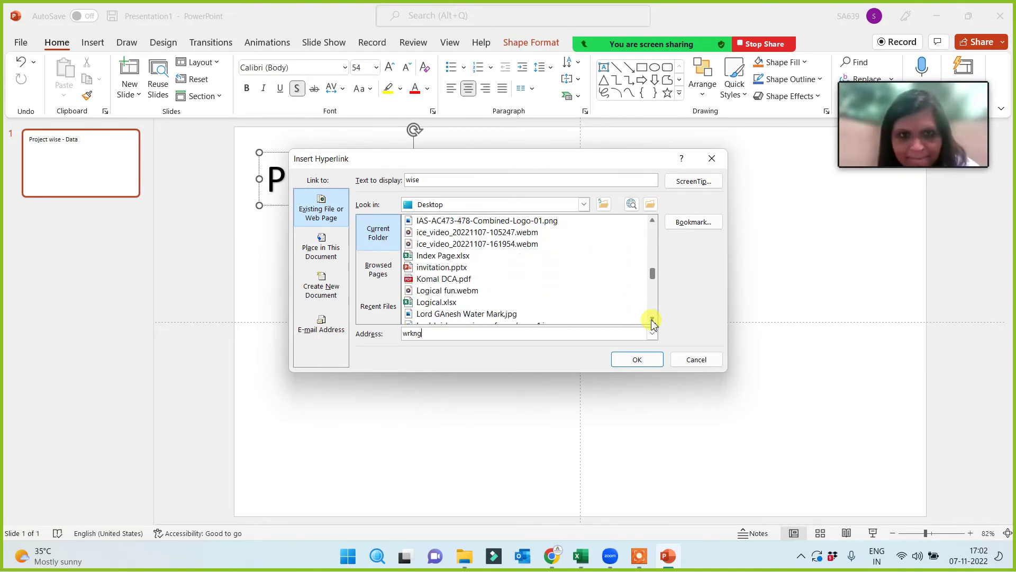
{"action": "scroll", "coordinate": [652, 321], "scroll_direction": "down", "scroll_amount": 3}
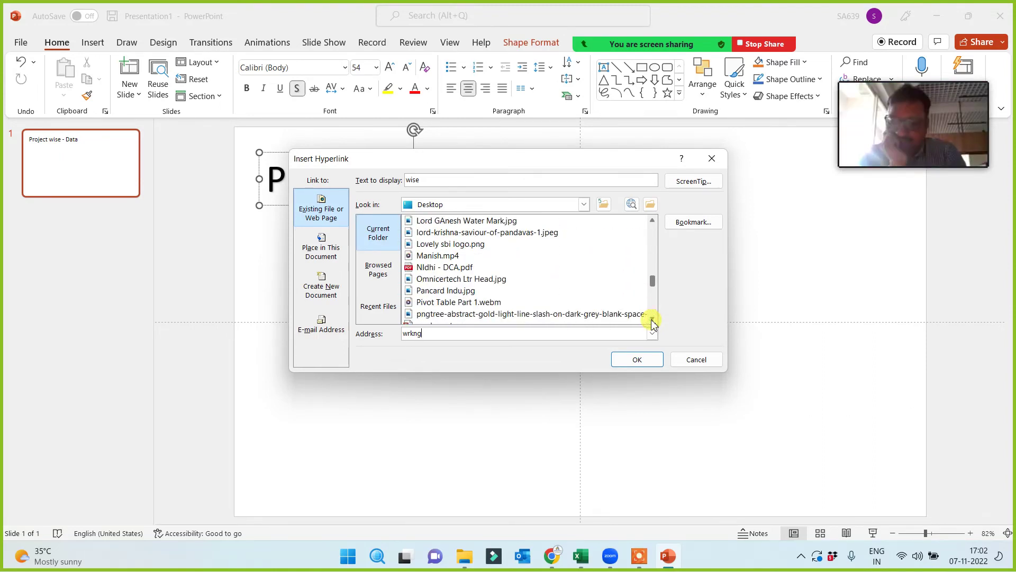
{"action": "scroll", "coordinate": [652, 321], "scroll_direction": "down", "scroll_amount": 5}
{"action": "scroll", "coordinate": [652, 321], "scroll_direction": "down", "scroll_amount": 5}
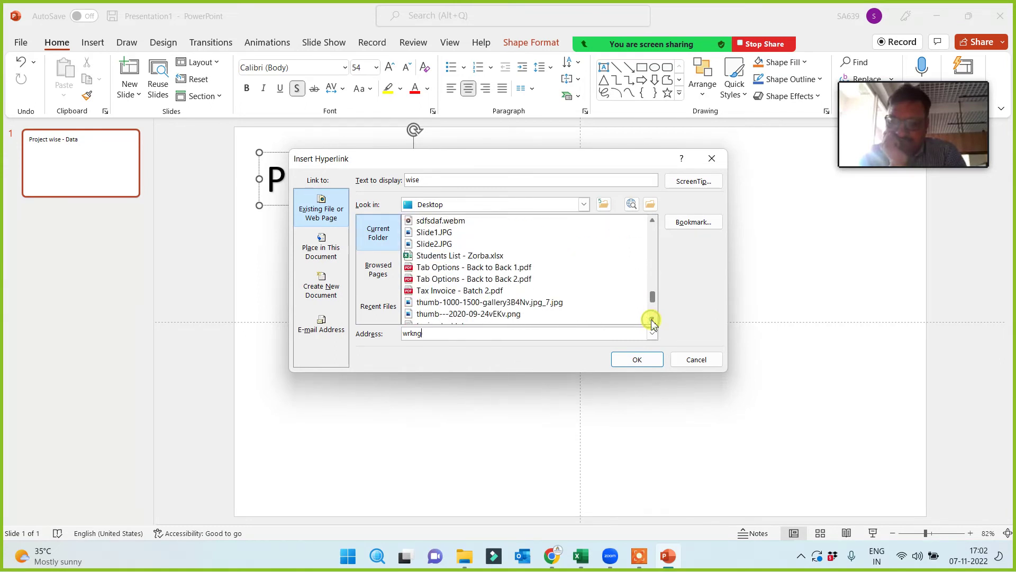
{"action": "left_click", "coordinate": [437, 303]}
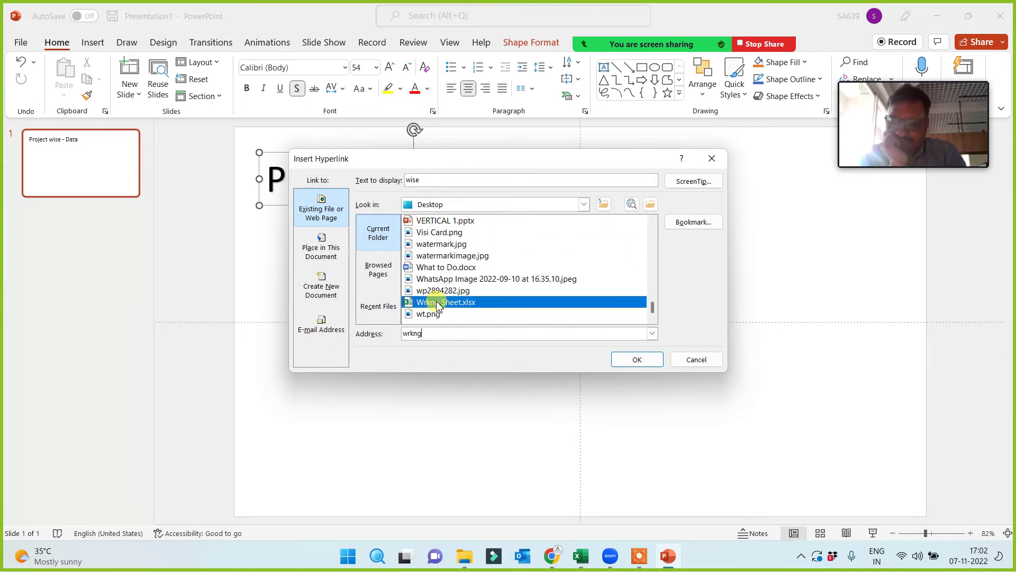
{"action": "left_click", "coordinate": [635, 359]}
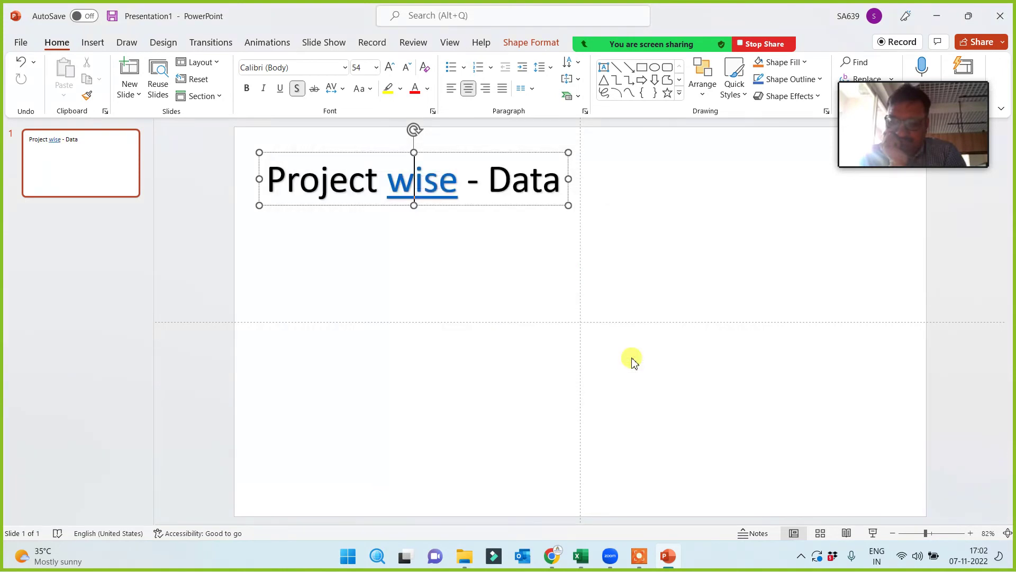
{"action": "left_click", "coordinate": [421, 385]}
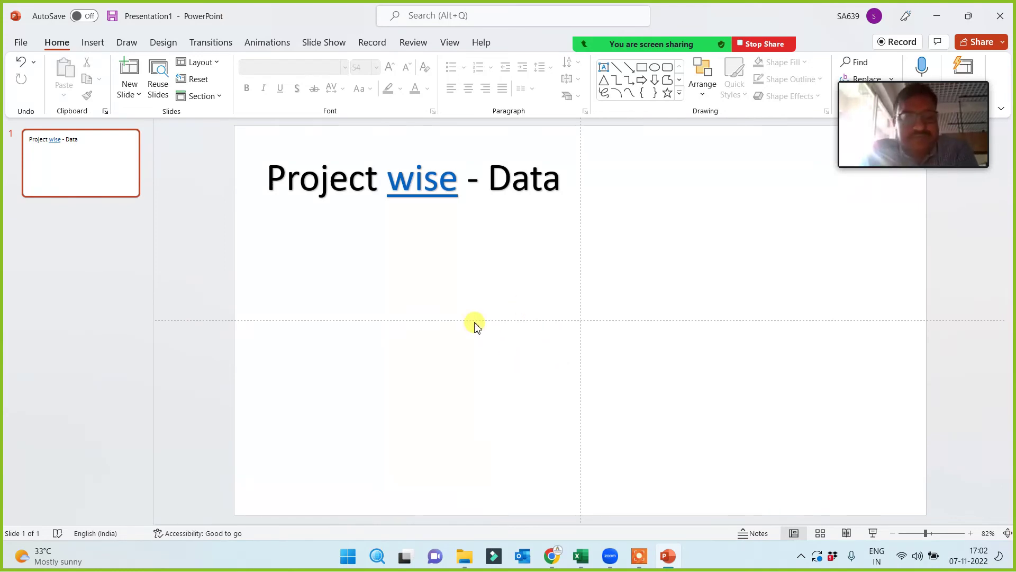
Follow the "wise" hyperlink to test it, then close the linked workbook.
{"action": "mouse_move", "coordinate": [423, 182]}
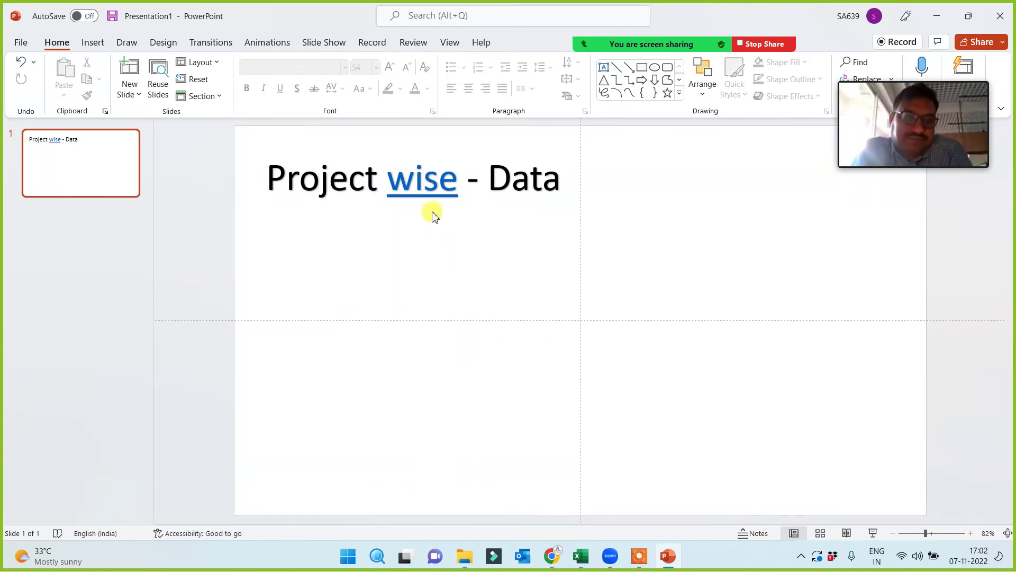
{"action": "left_click", "coordinate": [426, 190], "text": "ctrl"}
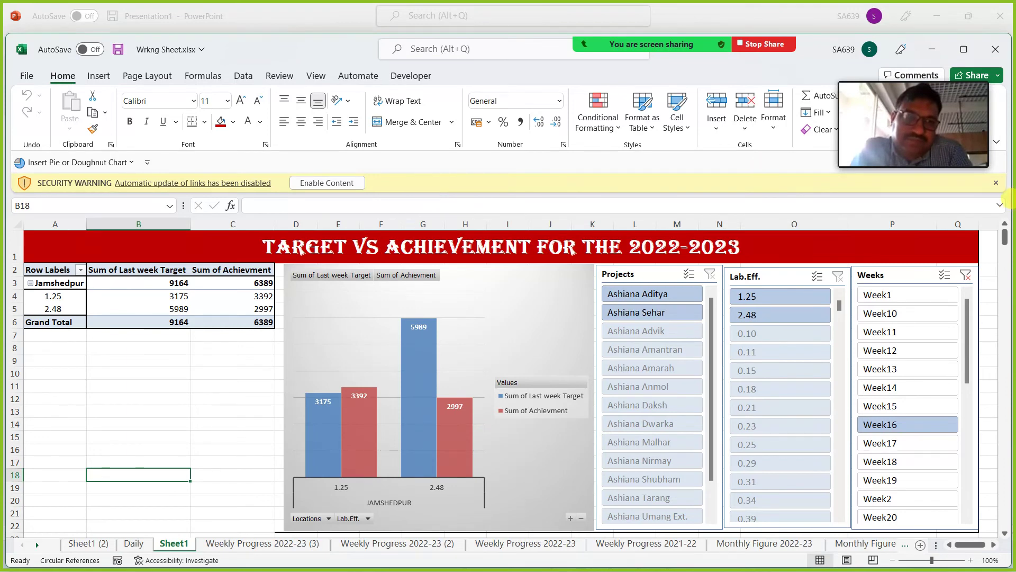
{"action": "left_click", "coordinate": [996, 52]}
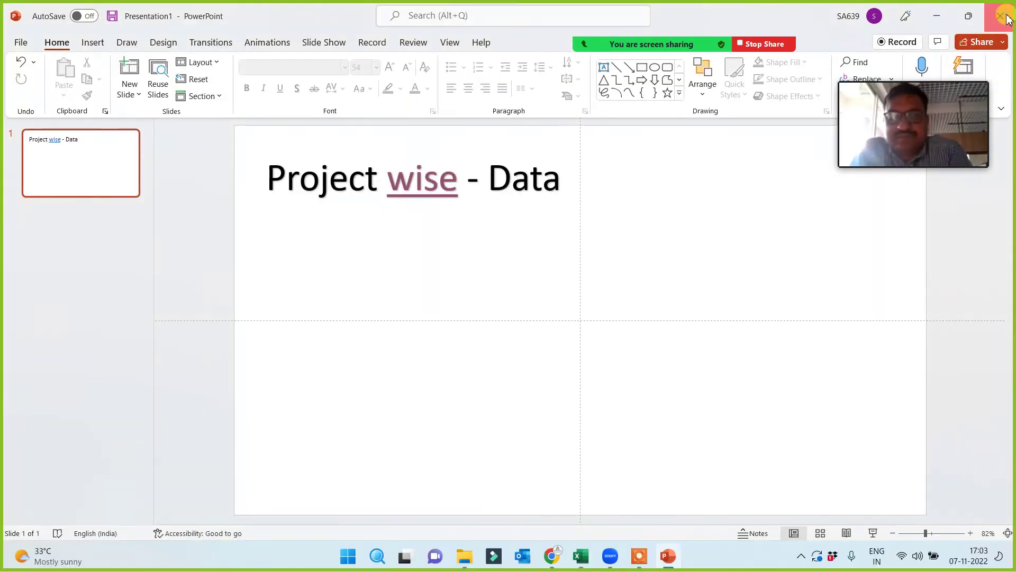
Open the recent presentation infographics - Popup Animation.pptx and run its slide show from the first slide.
{"action": "left_click", "coordinate": [26, 45]}
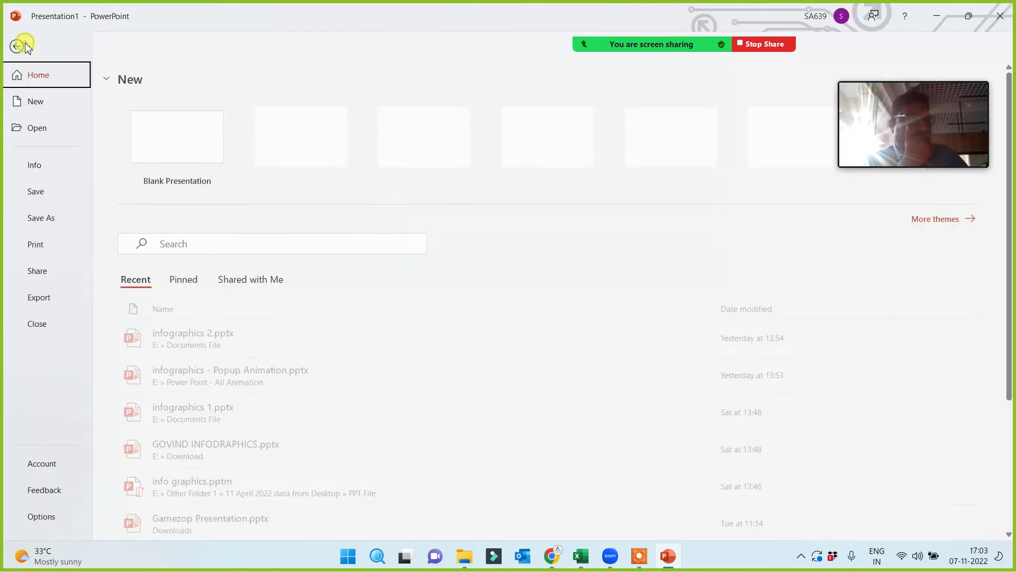
{"action": "left_click", "coordinate": [206, 391]}
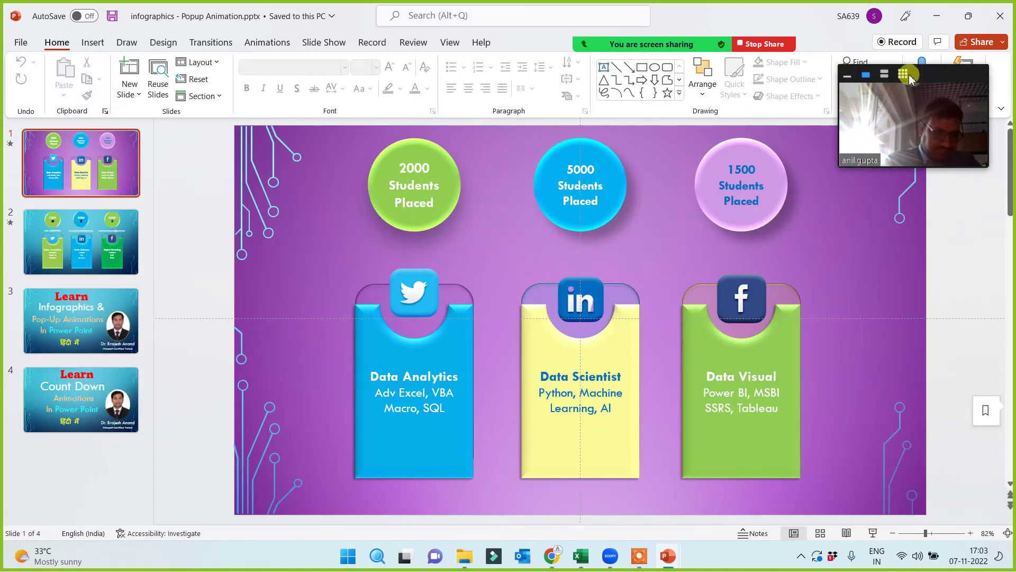
{"action": "left_click_drag", "start_coordinate": [949, 75], "coordinate": [972, 16]}
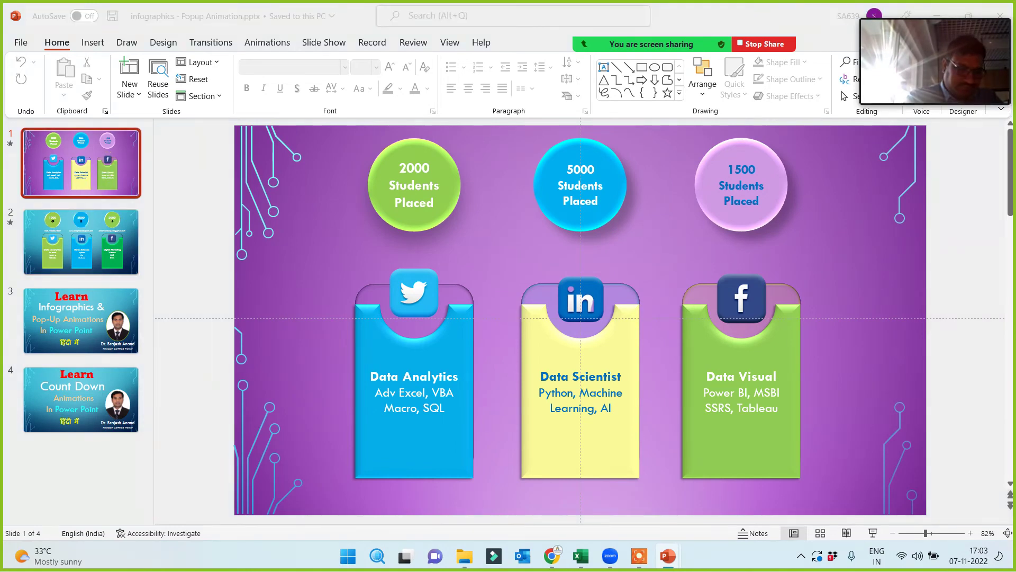
{"action": "key", "text": "F5"}
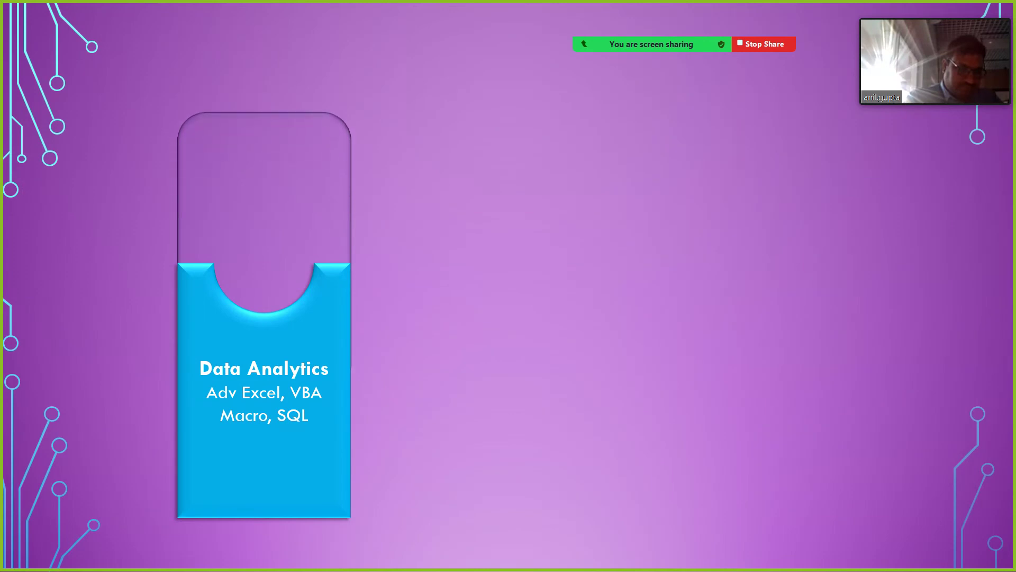